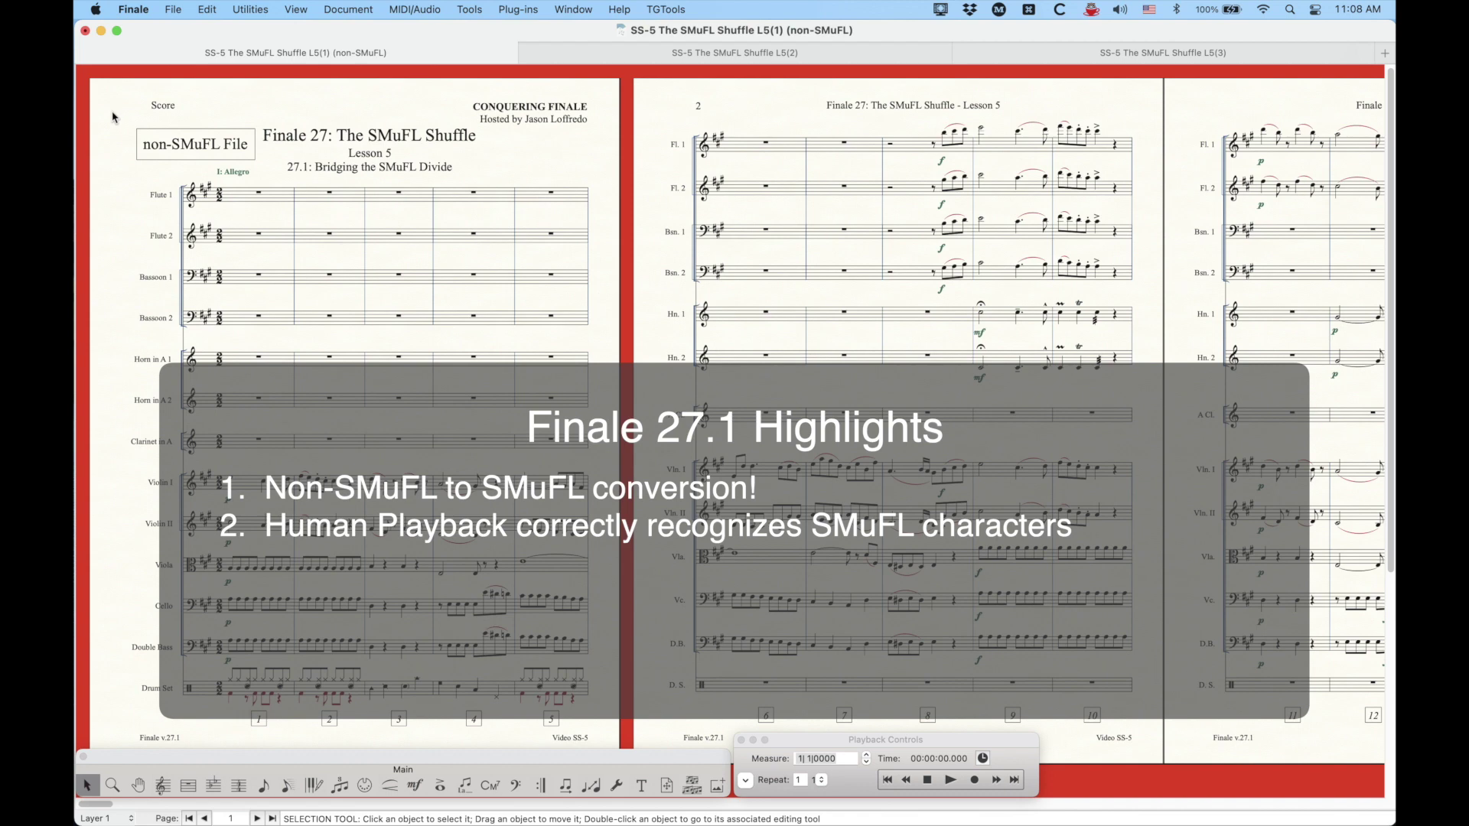
pyautogui.click(523, 10)
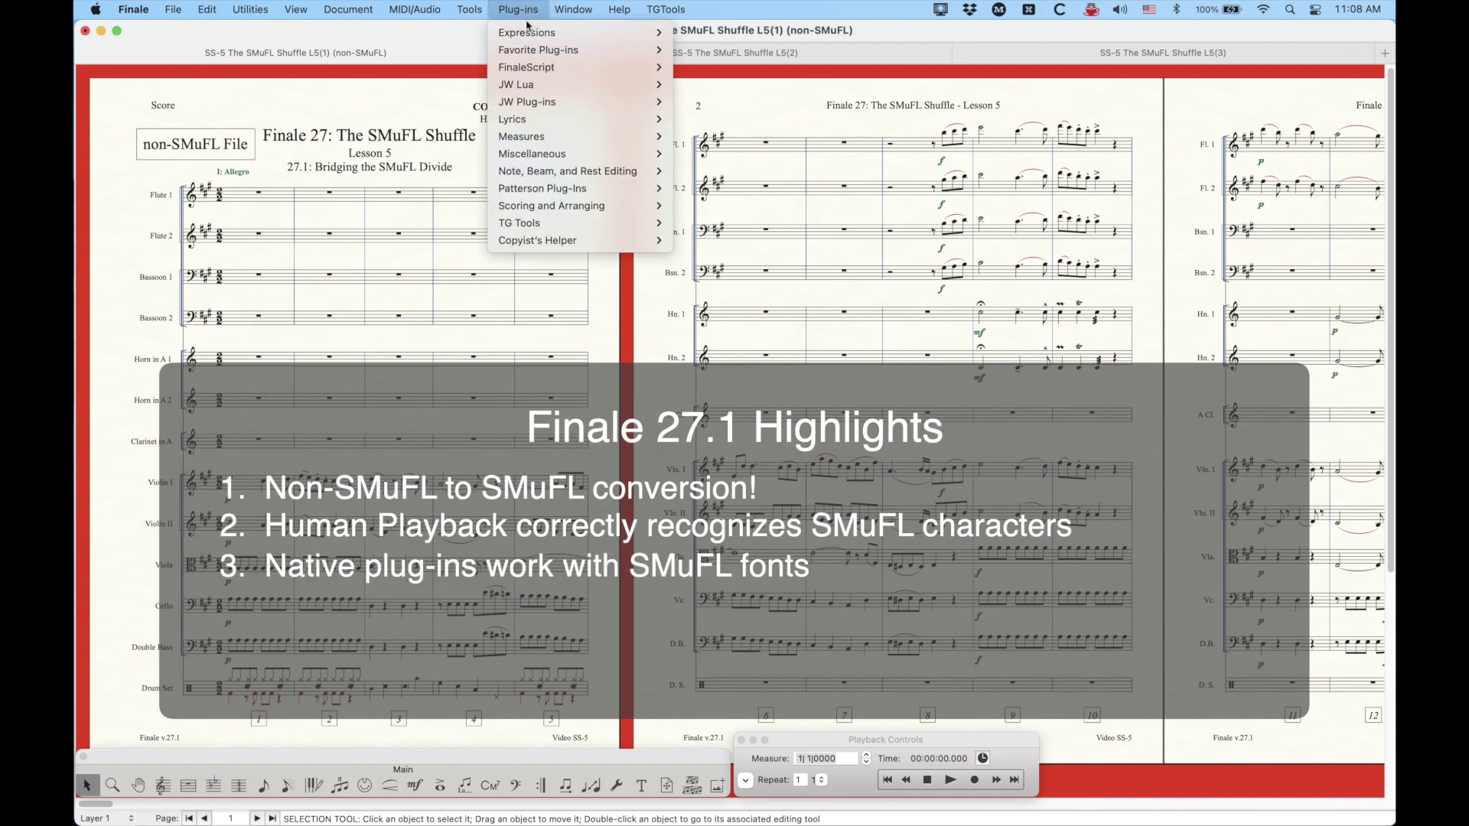
pyautogui.moveTo(542, 230)
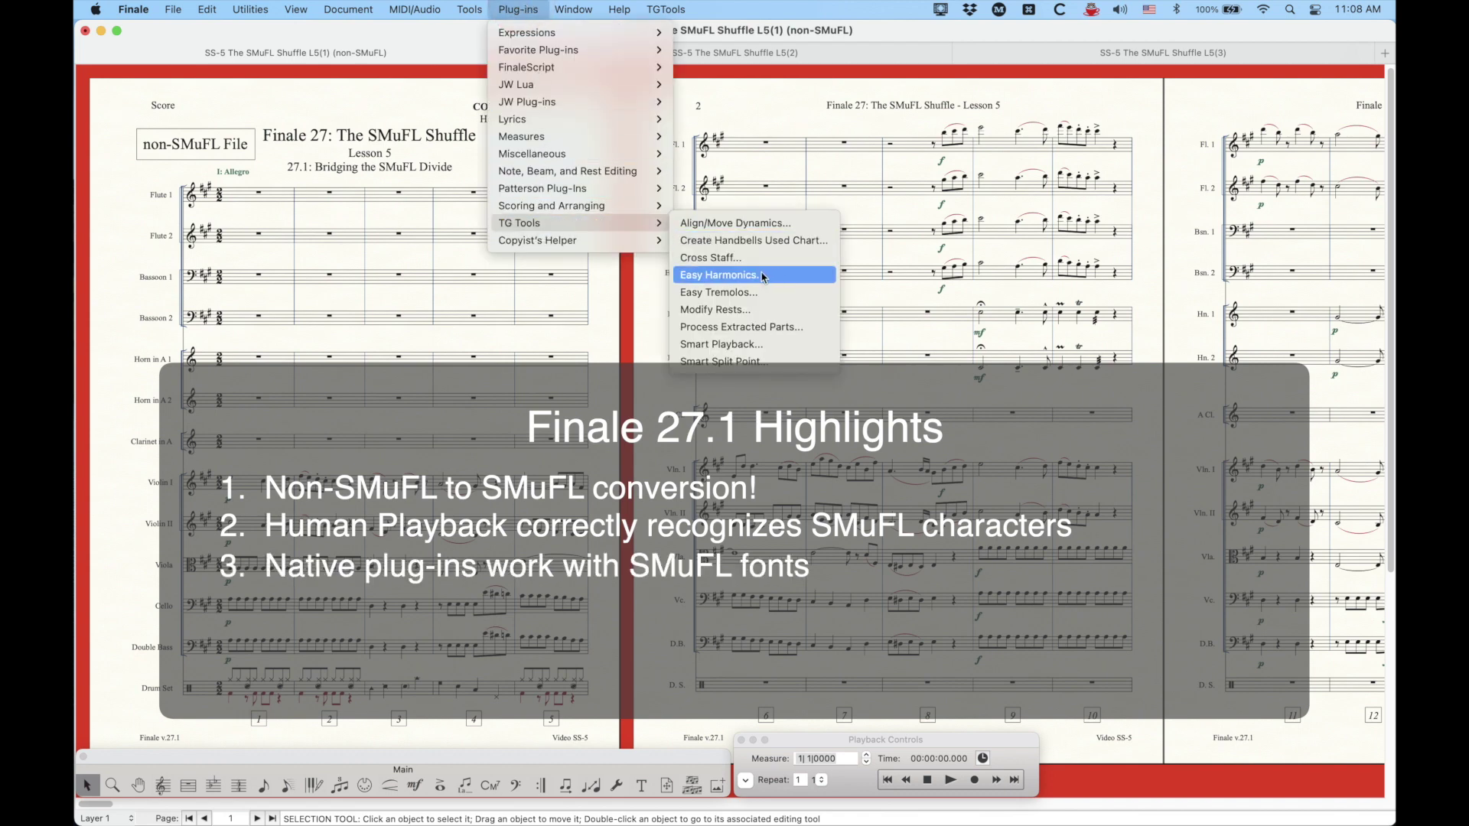
pyautogui.click(517, 7)
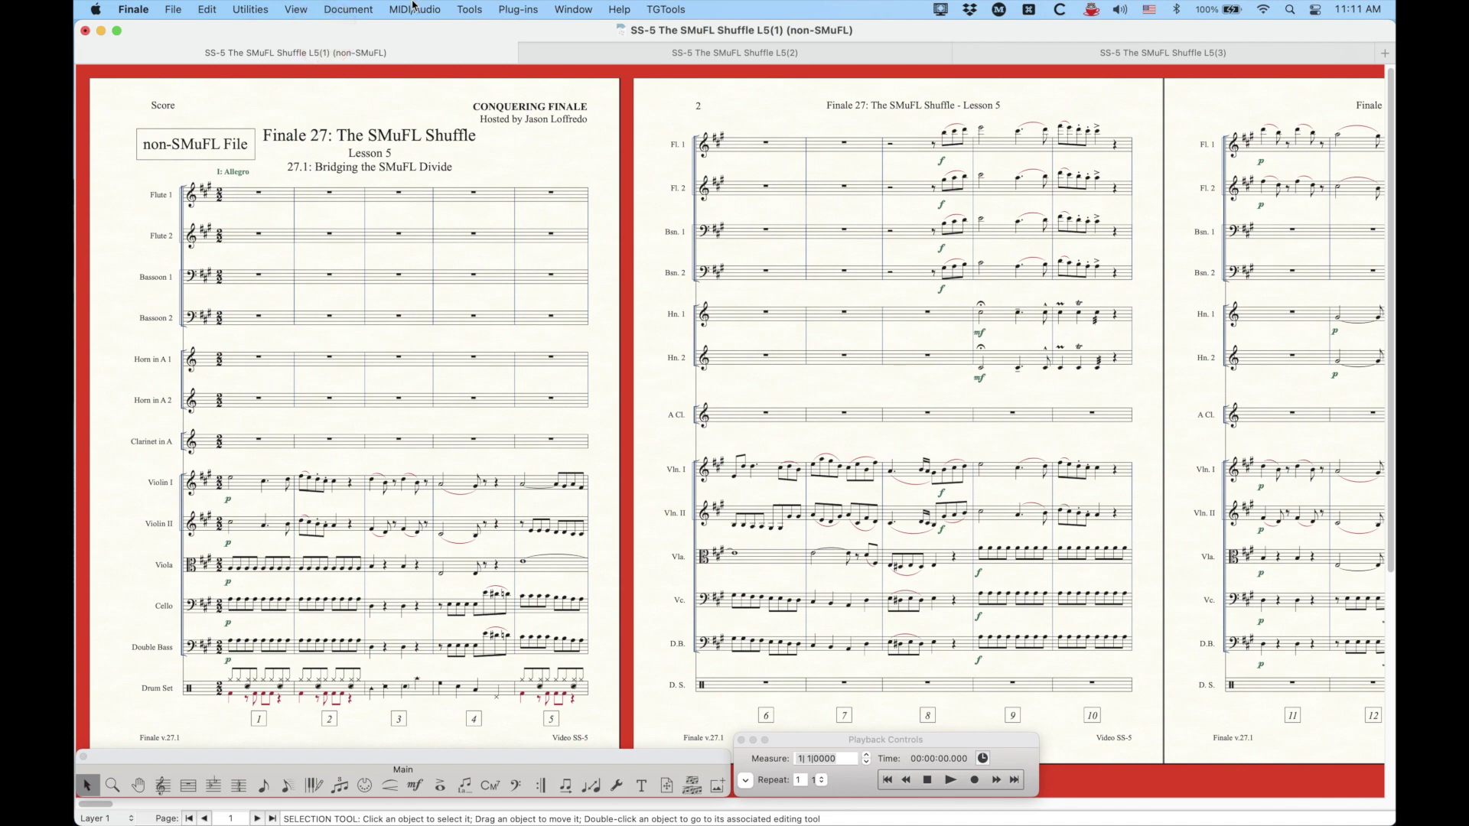
# - Change the document's default music font to Finale Maestro and accept the conversion to a SMuFL font
pyautogui.click(346, 9)
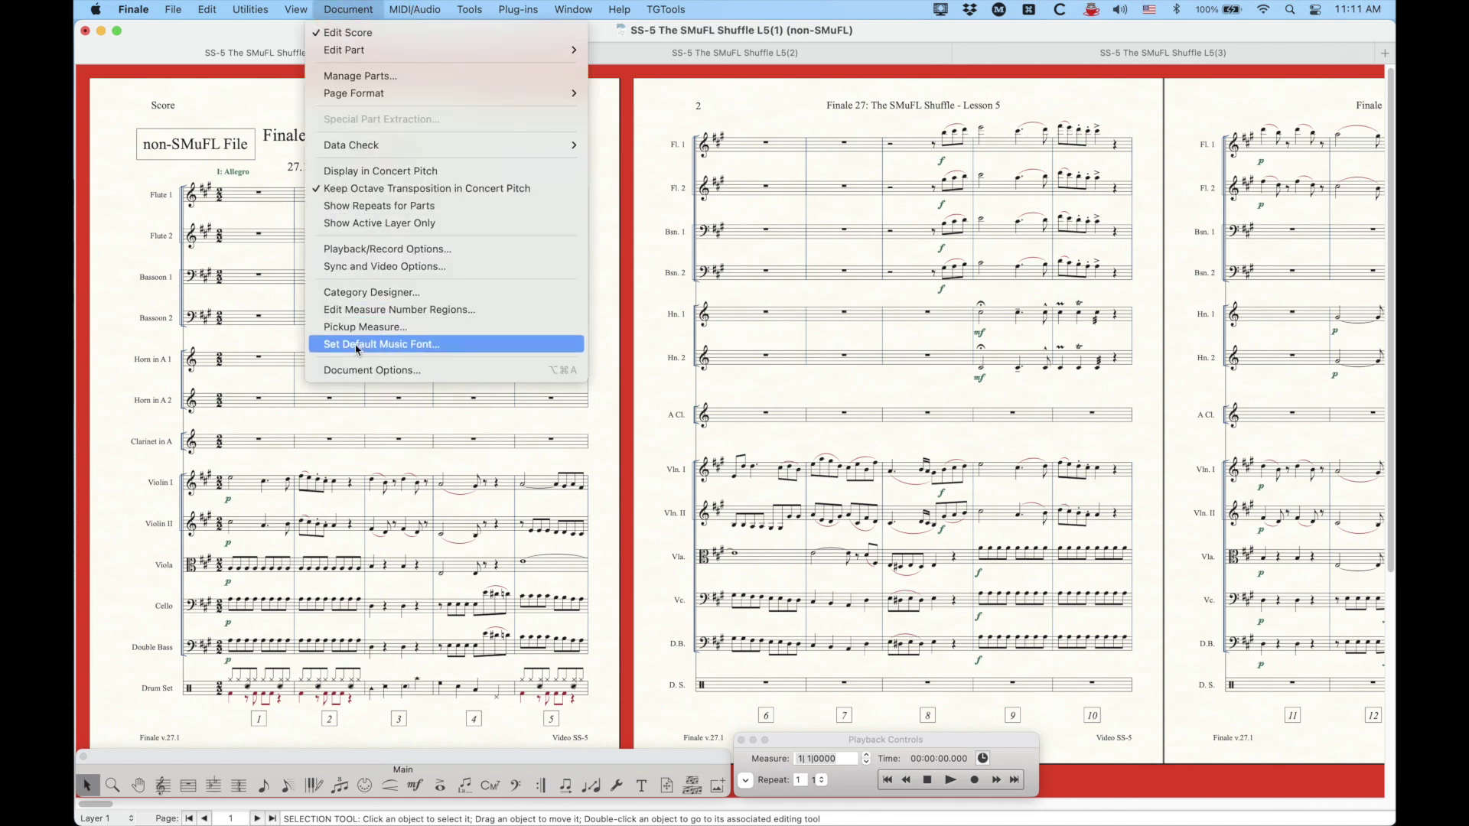
pyautogui.click(414, 346)
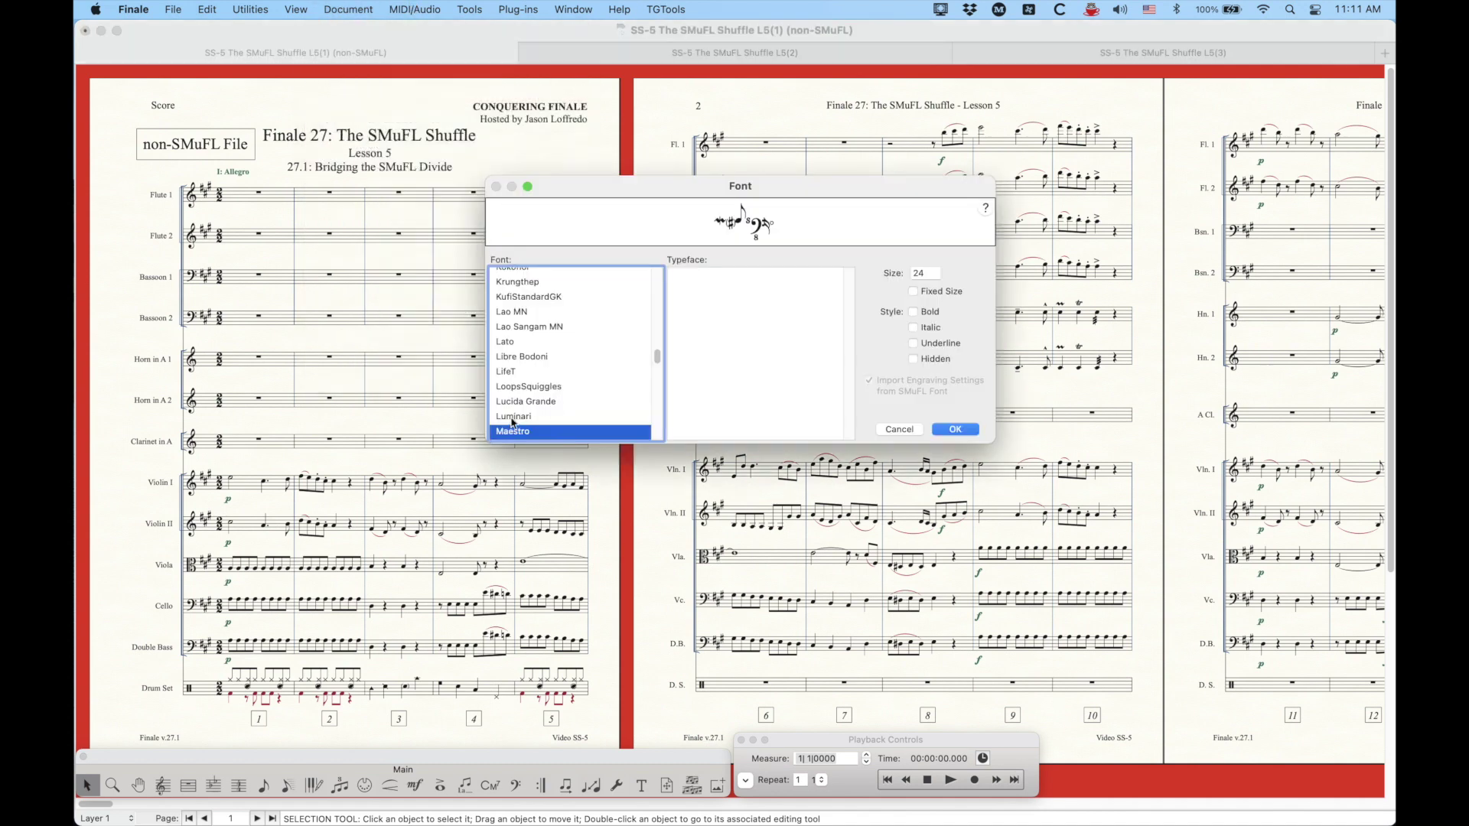
pyautogui.scroll(-2, 529, 429)
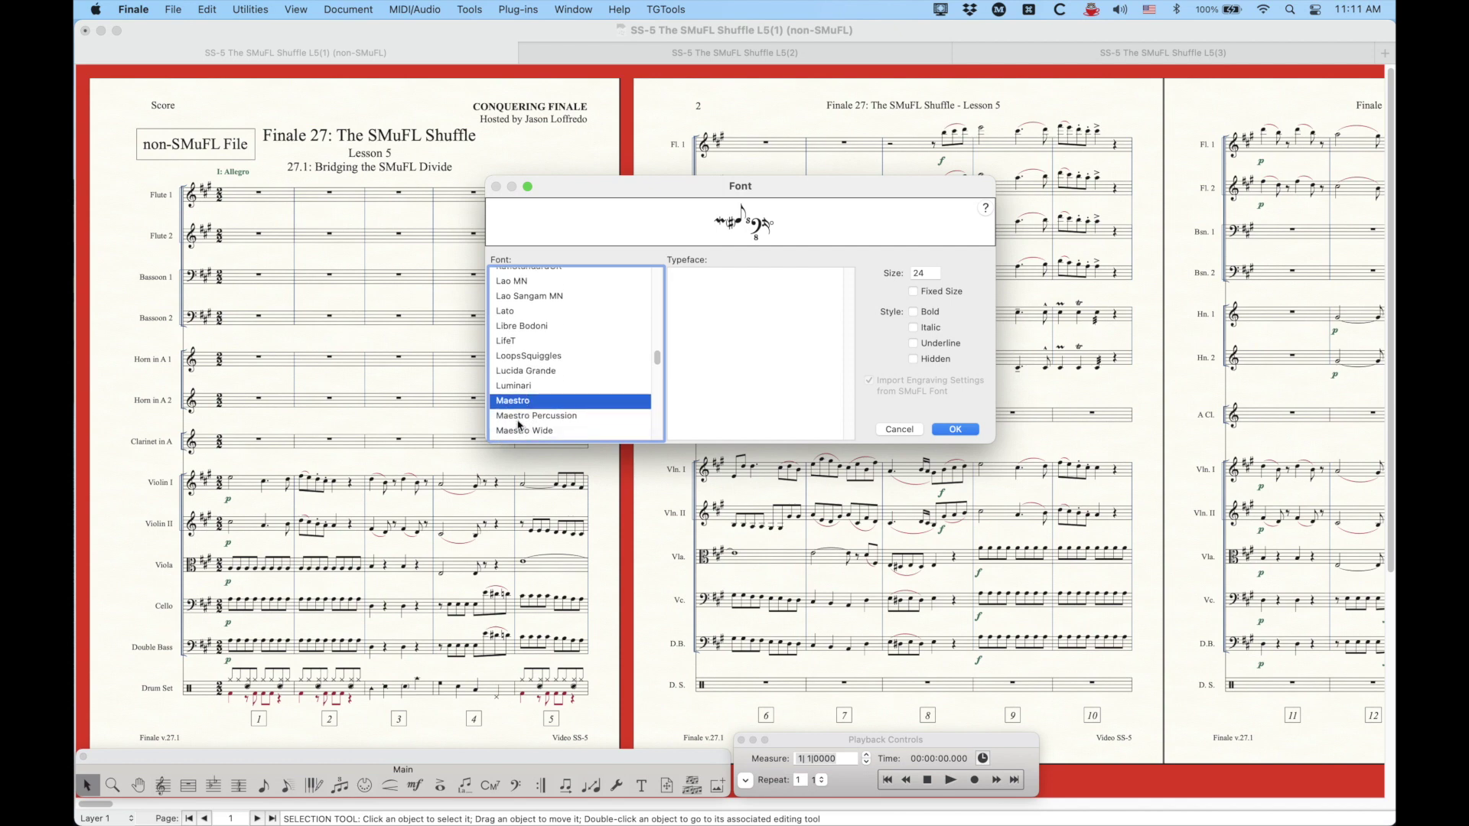
pyautogui.moveTo(659, 359); pyautogui.dragTo(658, 320)
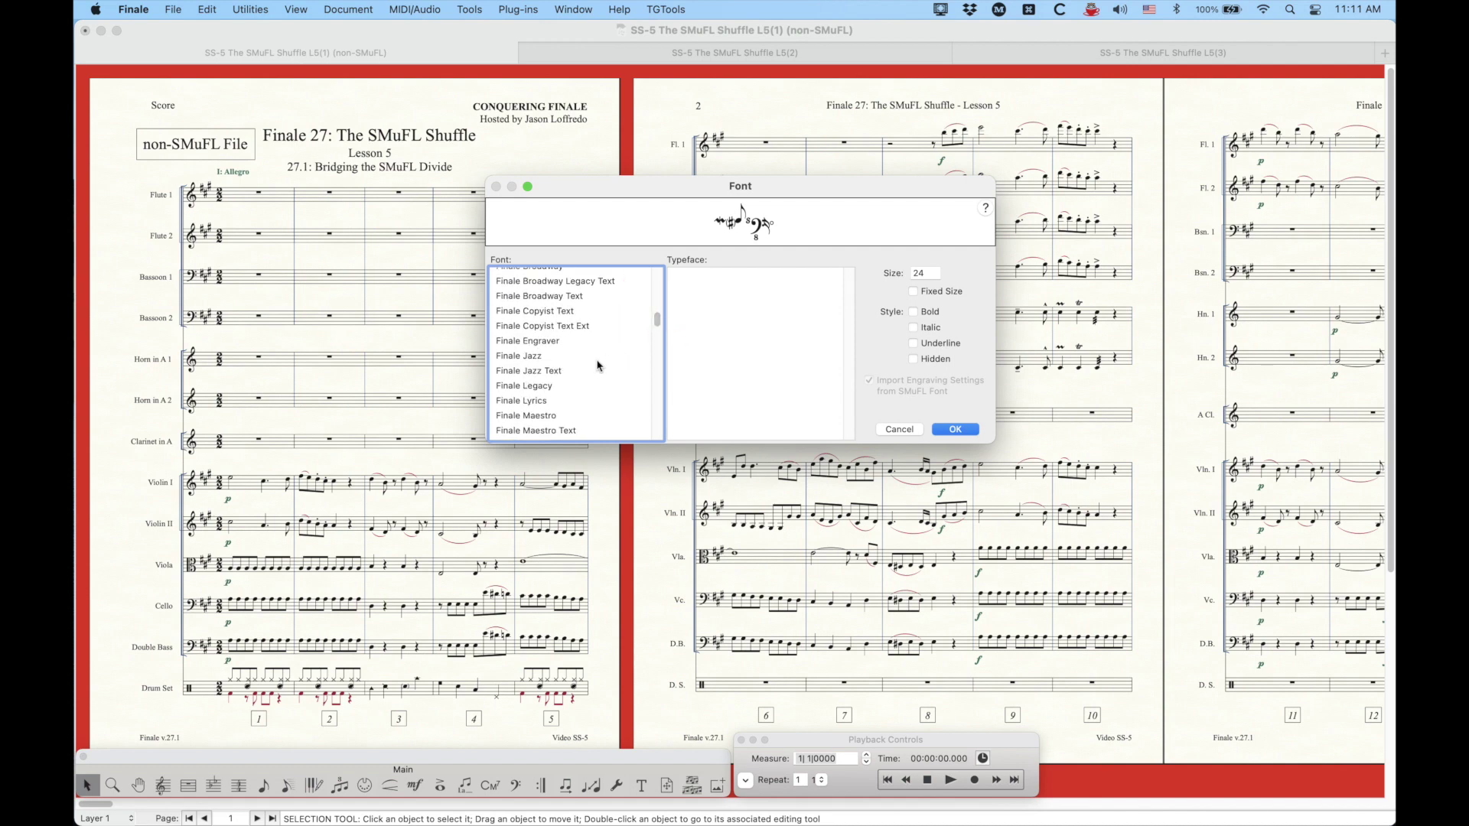
pyautogui.scroll(-1, 600, 367)
pyautogui.scroll(-1, 557, 394)
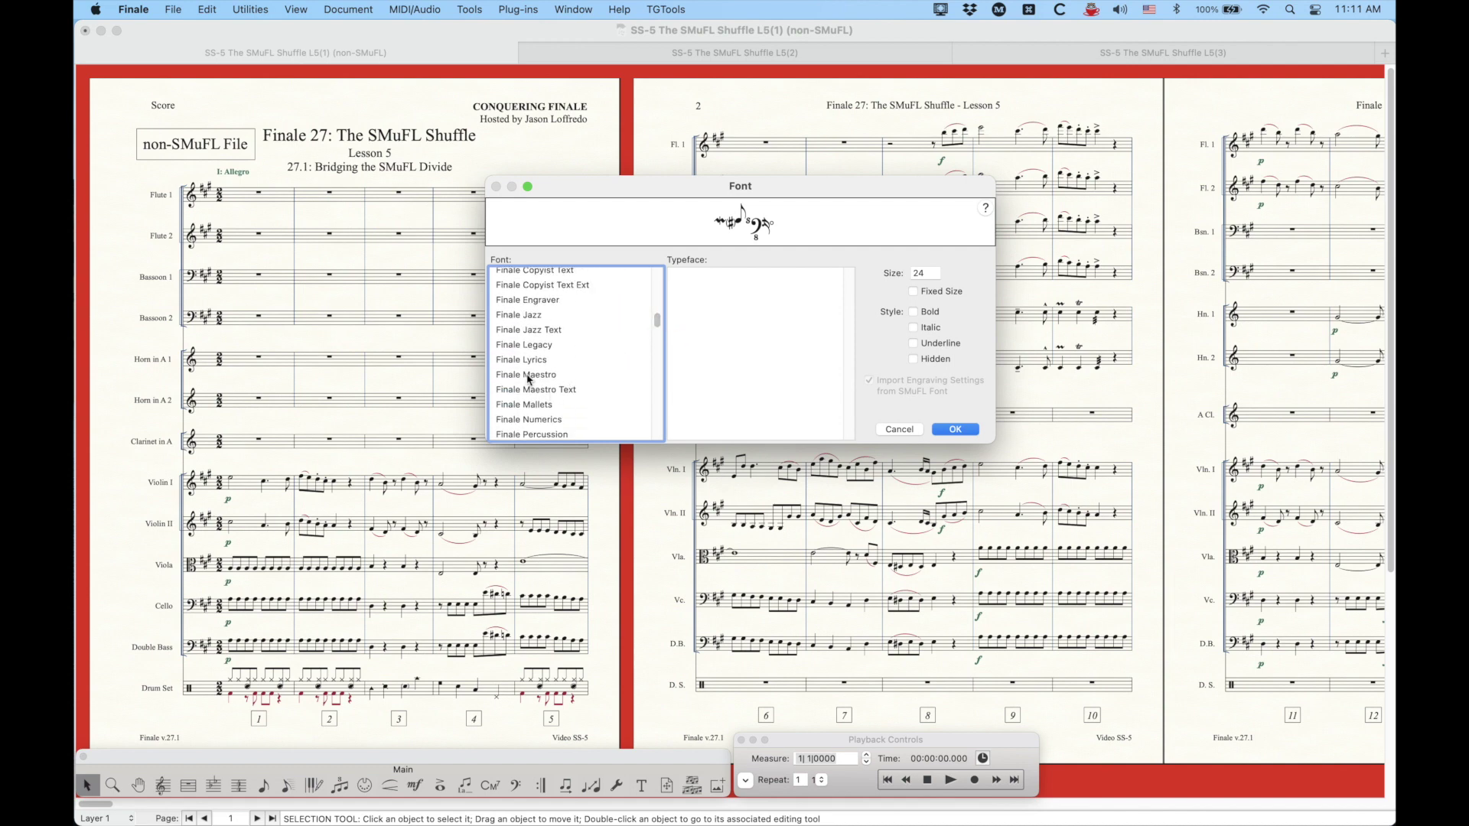
pyautogui.click(528, 375)
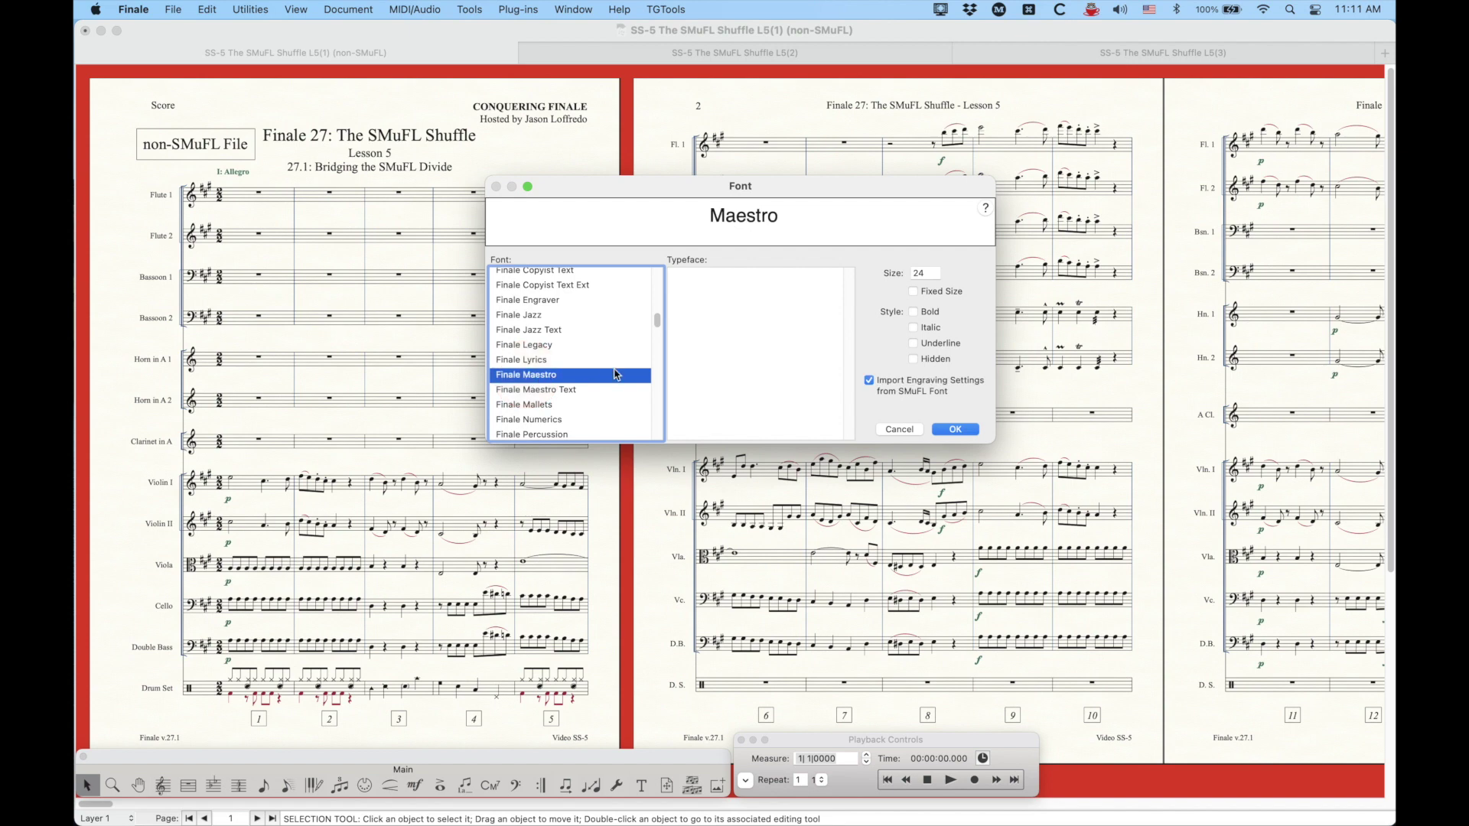
pyautogui.moveTo(624, 153); pyautogui.dragTo(614, 153)
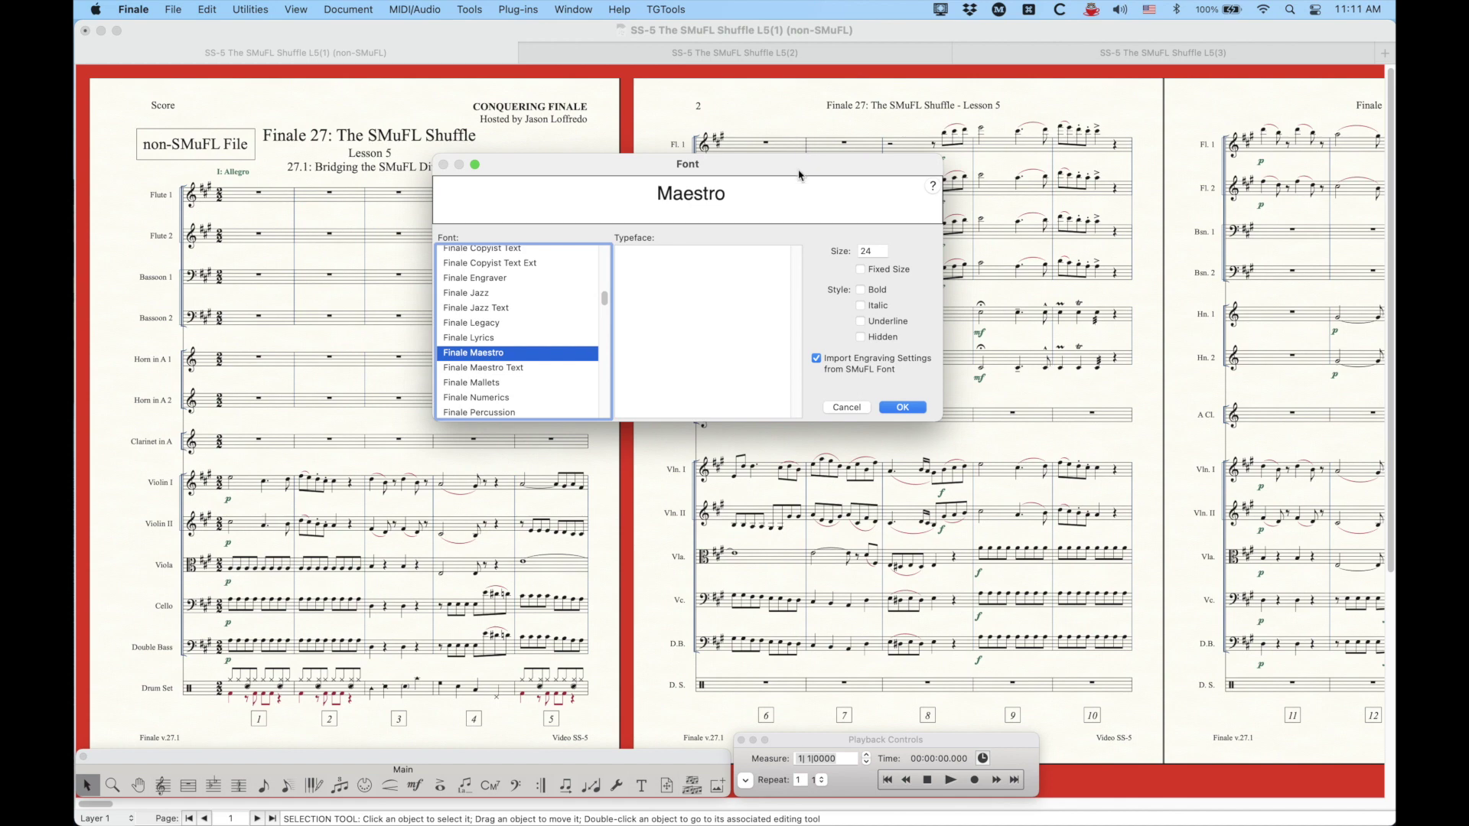
pyautogui.moveTo(799, 172); pyautogui.dragTo(743, 141)
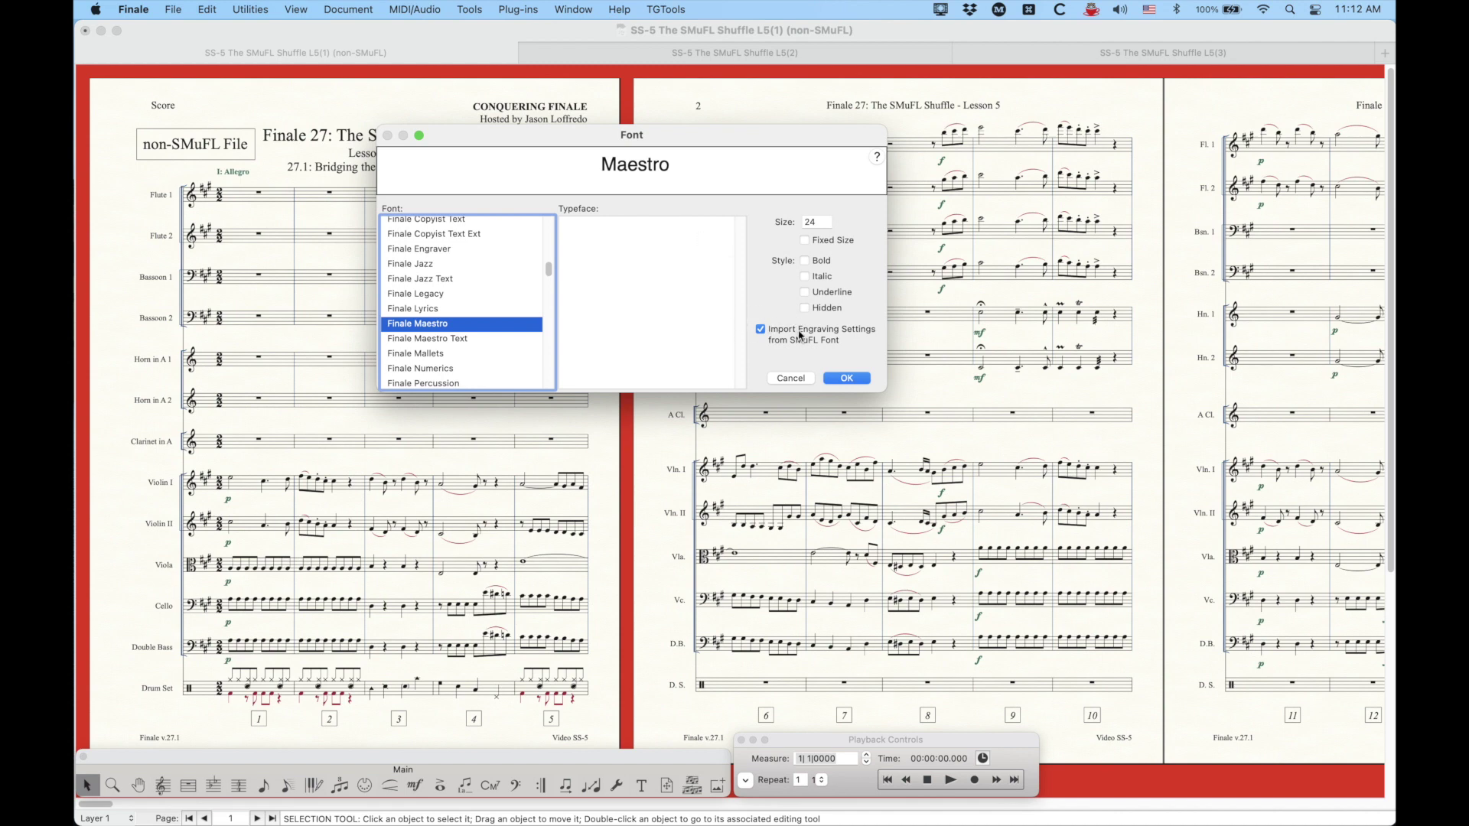
pyautogui.click(760, 329)
pyautogui.click(845, 380)
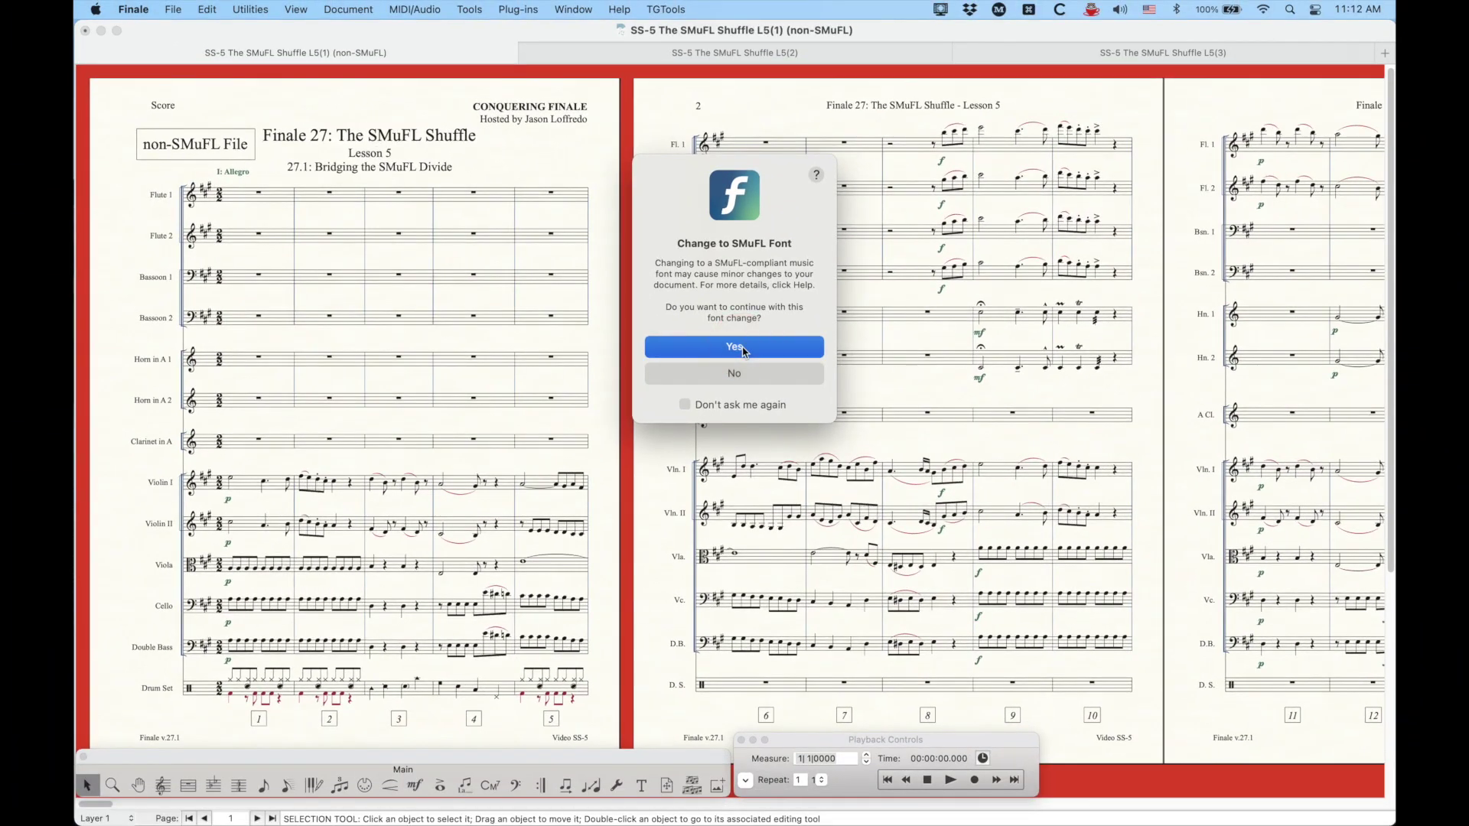
pyautogui.click(734, 347)
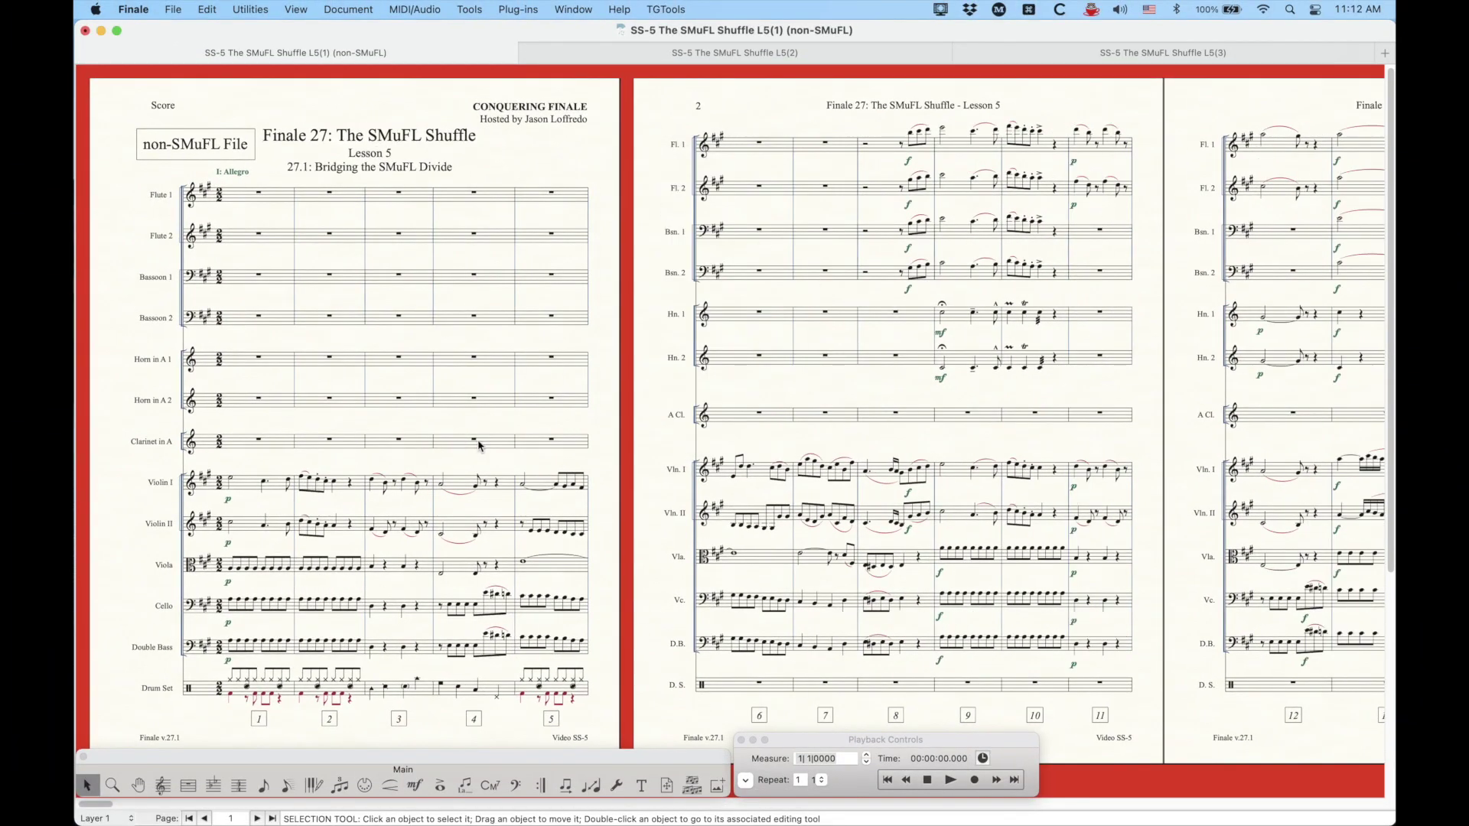
# - Check the noteheads font and the default music font in the Fonts section of Document Options
pyautogui.press('super')
pyautogui.press('alt+super+a')
pyautogui.click(507, 264)
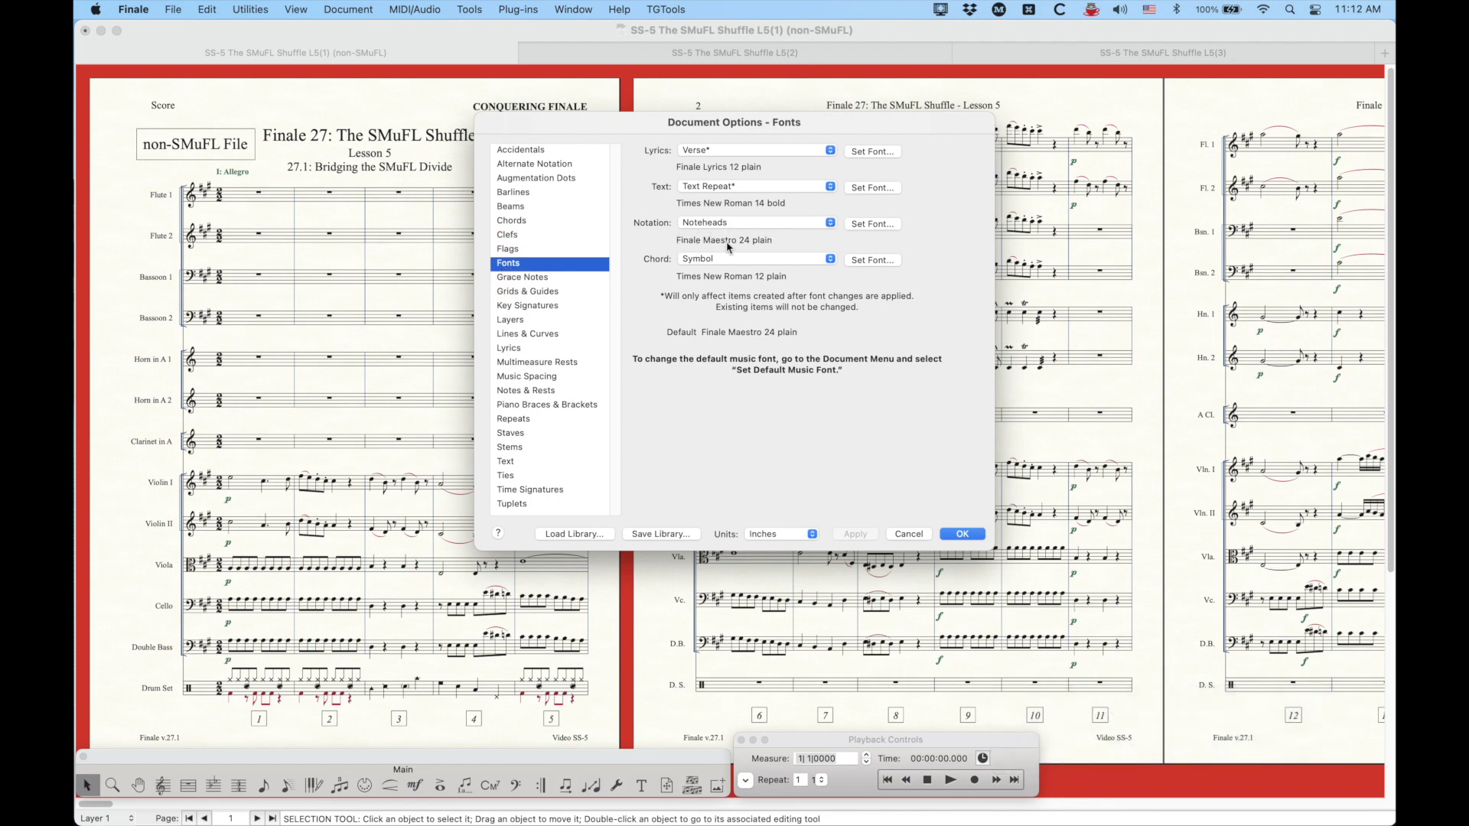
pyautogui.click(909, 535)
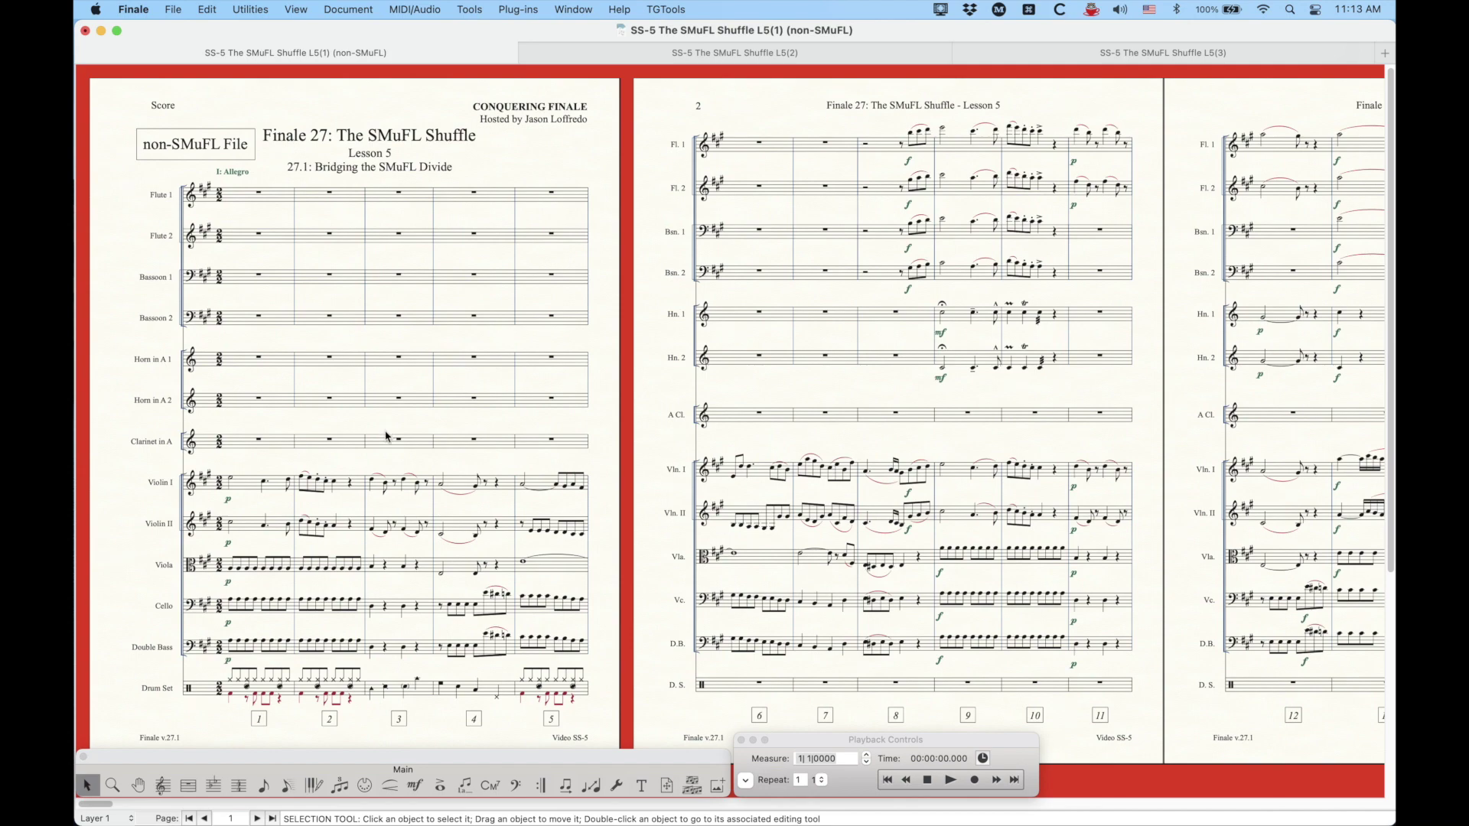
# - Undo the default music font change and recheck the Fonts settings in Document Options
pyautogui.press('super+equal')
pyautogui.press('super+equal')
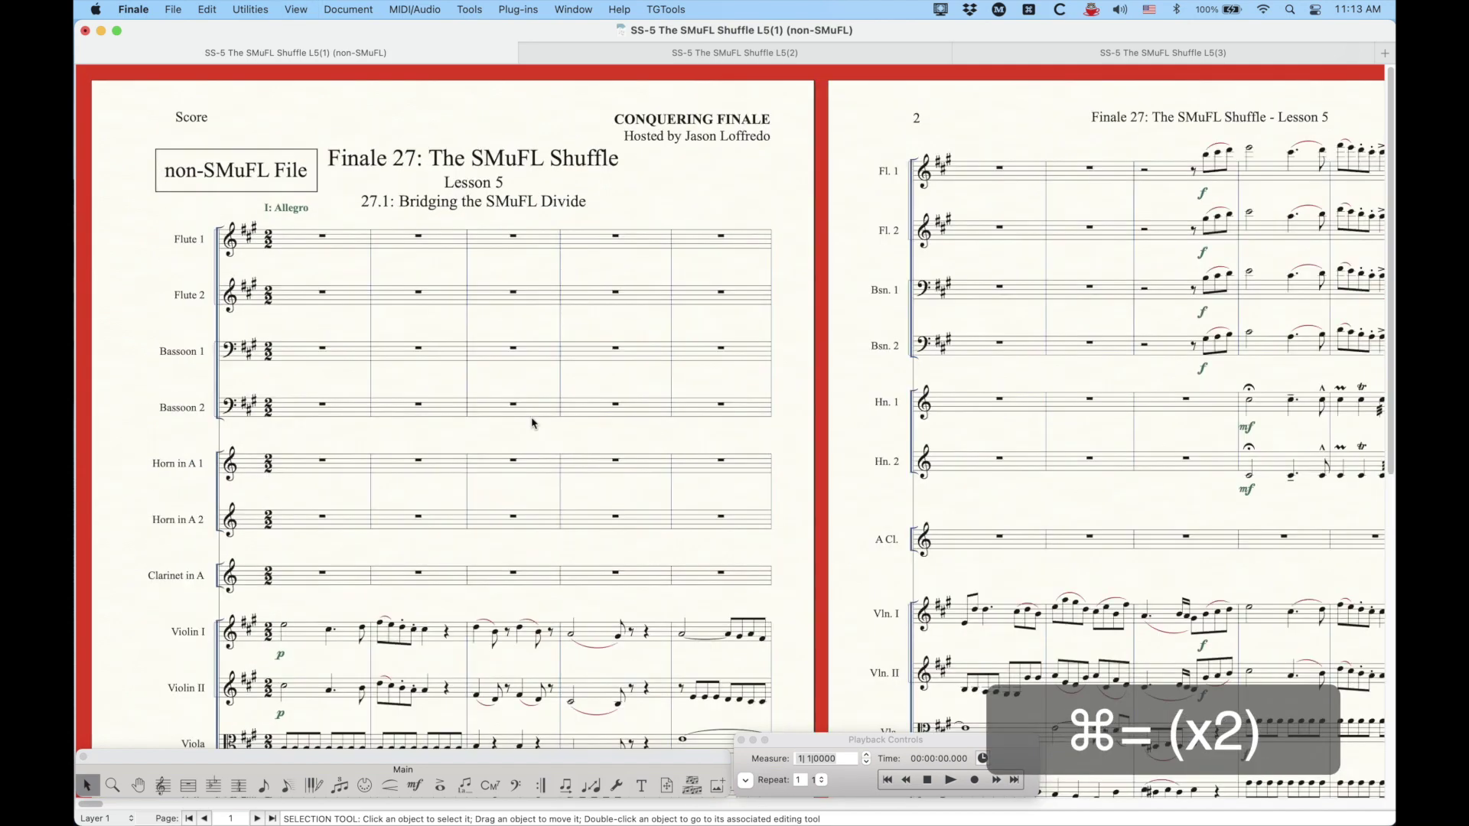
pyautogui.press('super+z')
pyautogui.scroll(-5, 461, 457)
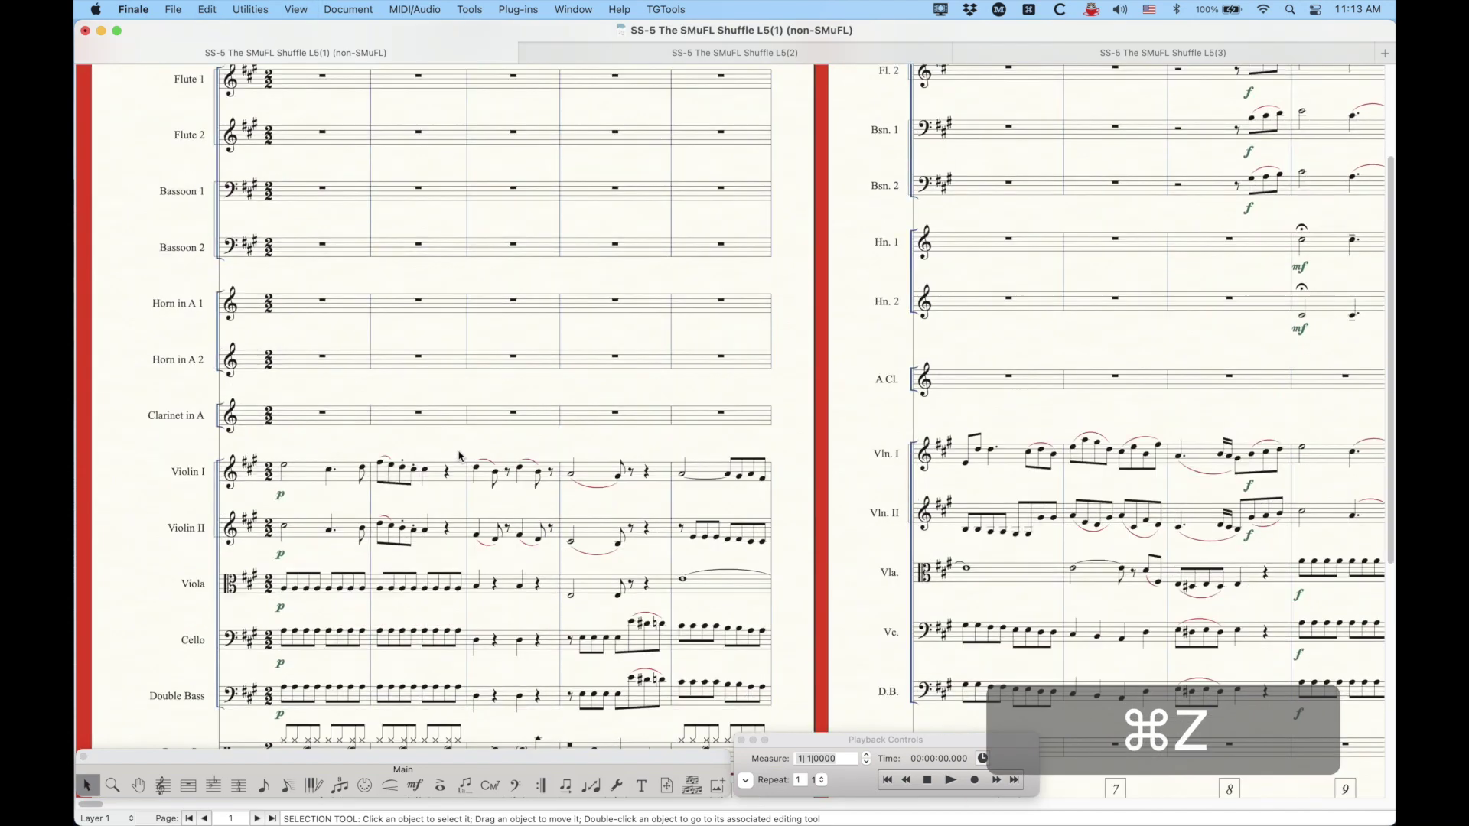
pyautogui.press('alt+super+a')
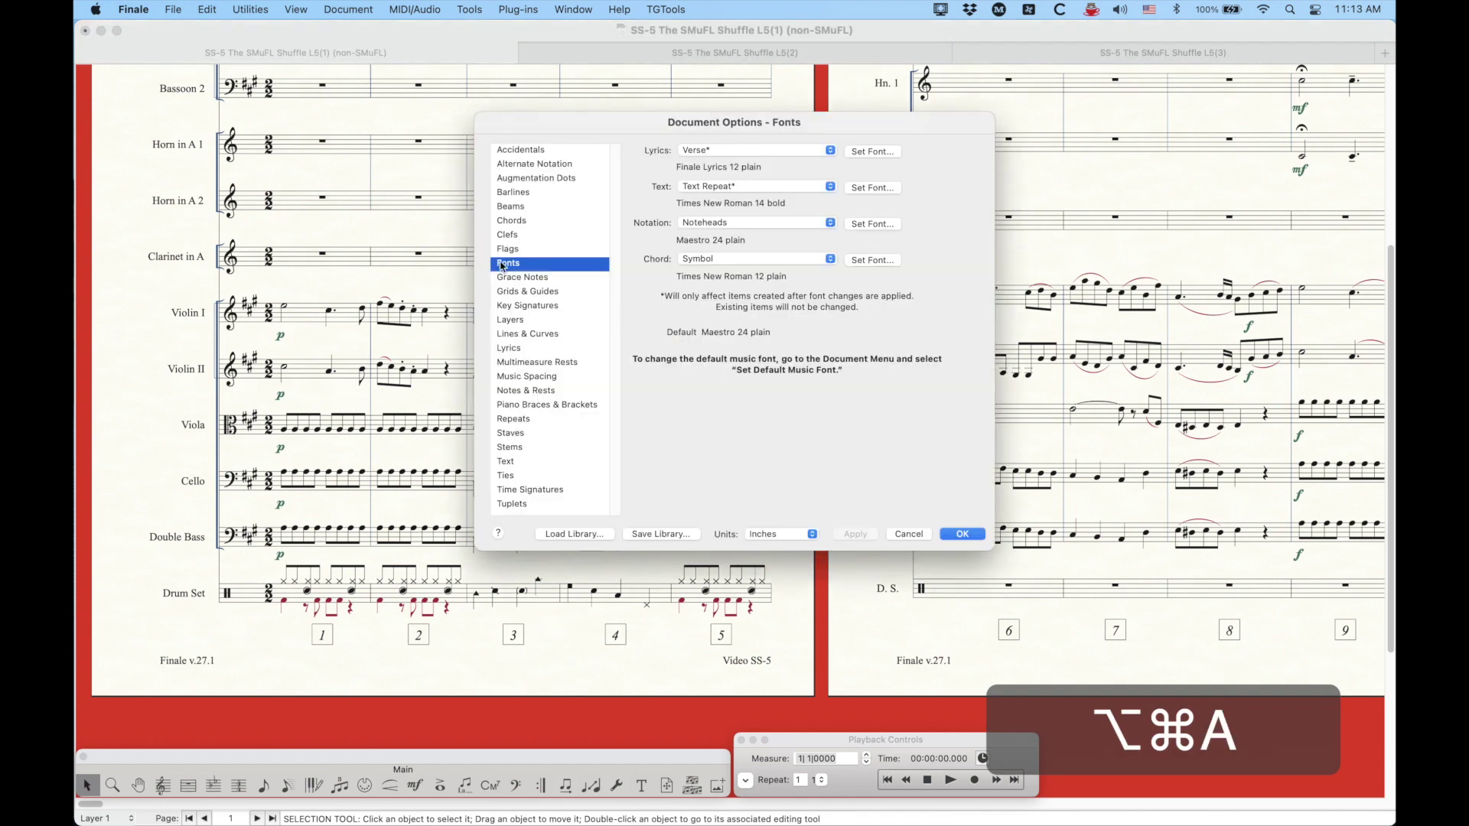
pyautogui.click(909, 534)
# - Examine the drum set staff at the end of page 1 and check the notation font assigned to Percussion Noteheads in Document Options
pyautogui.press('super+equal')
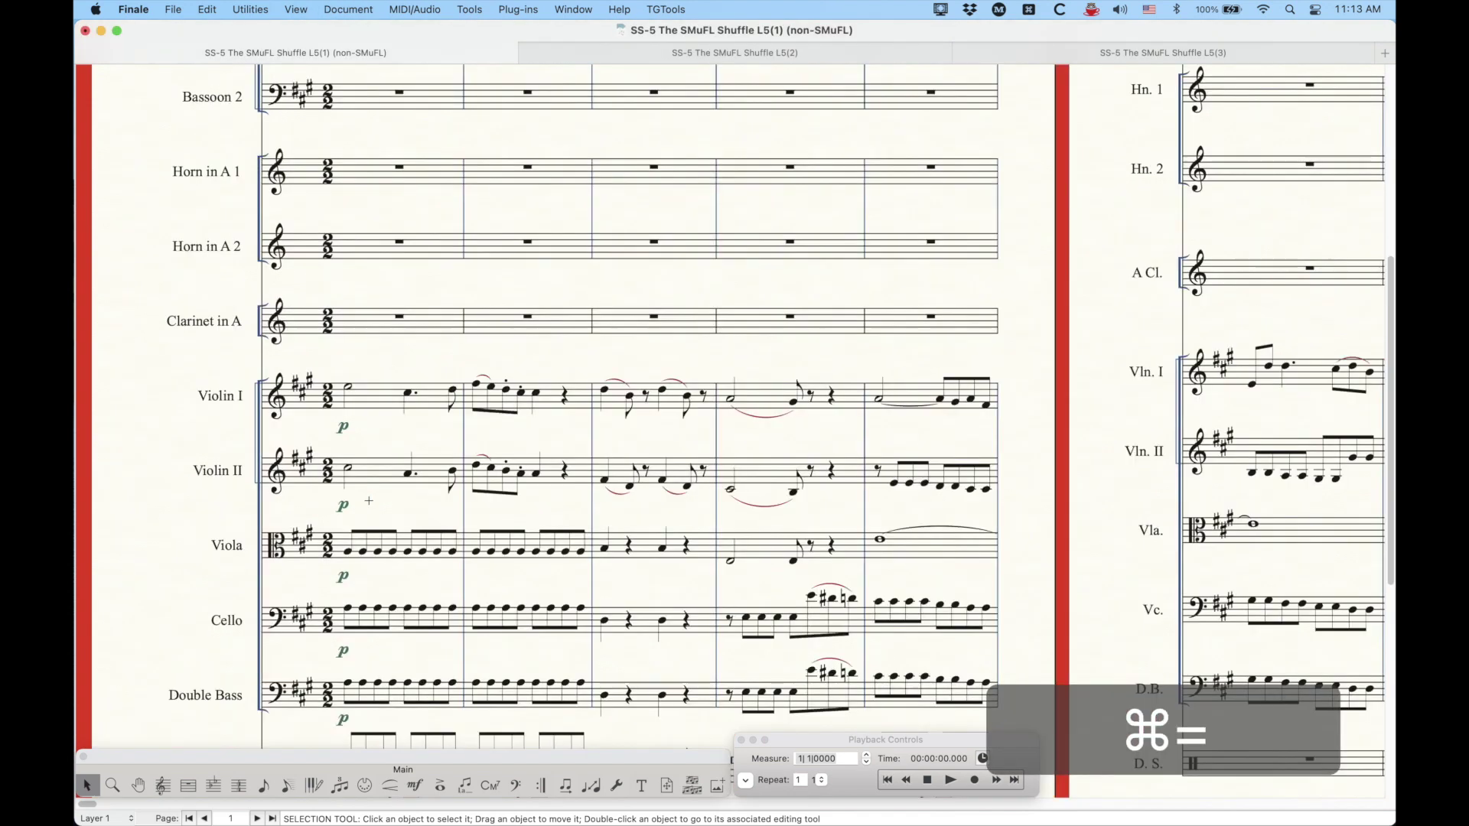
pyautogui.scroll(-5, 404, 501)
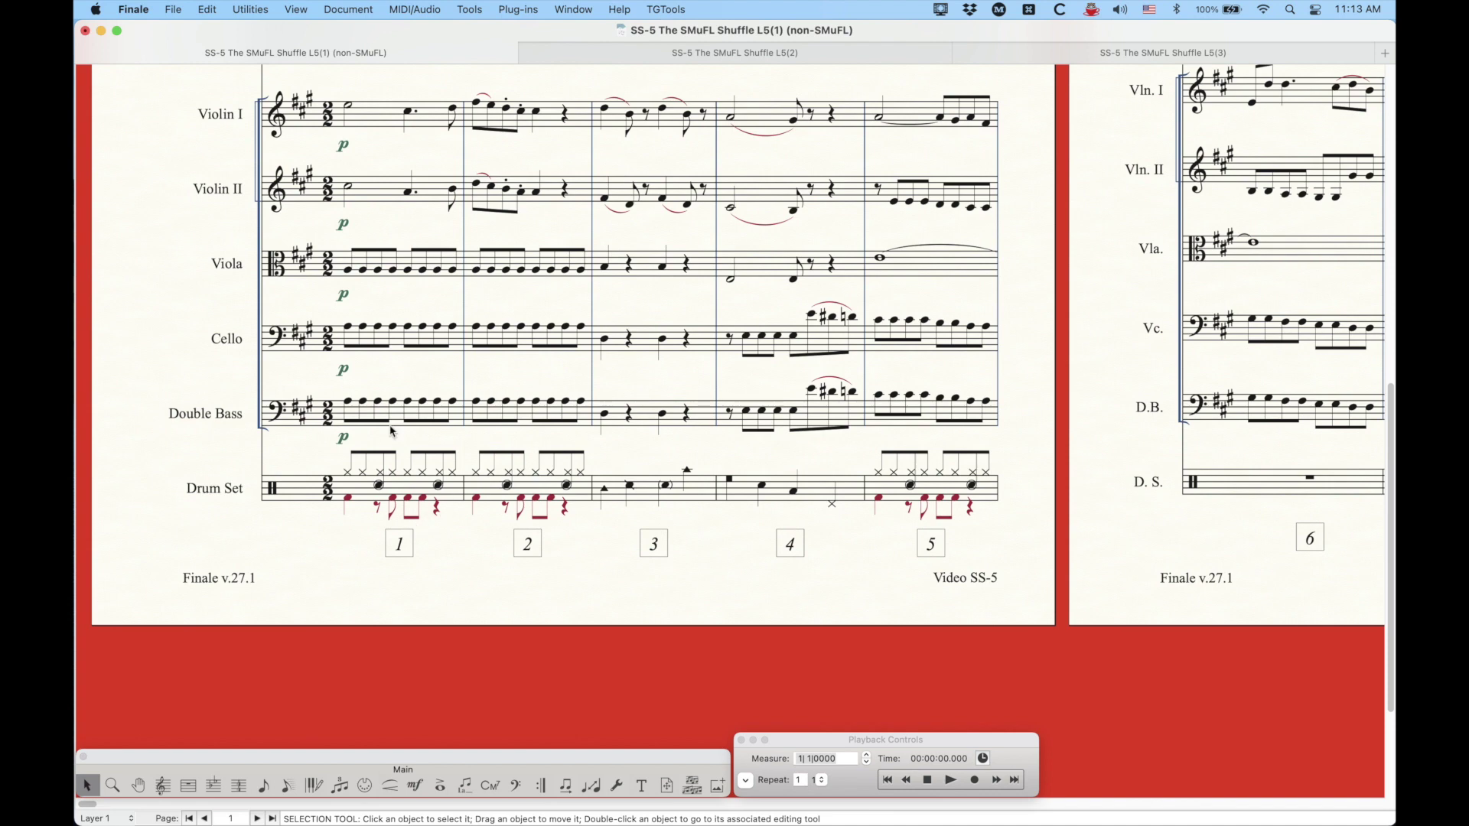
pyautogui.press('super+equal')
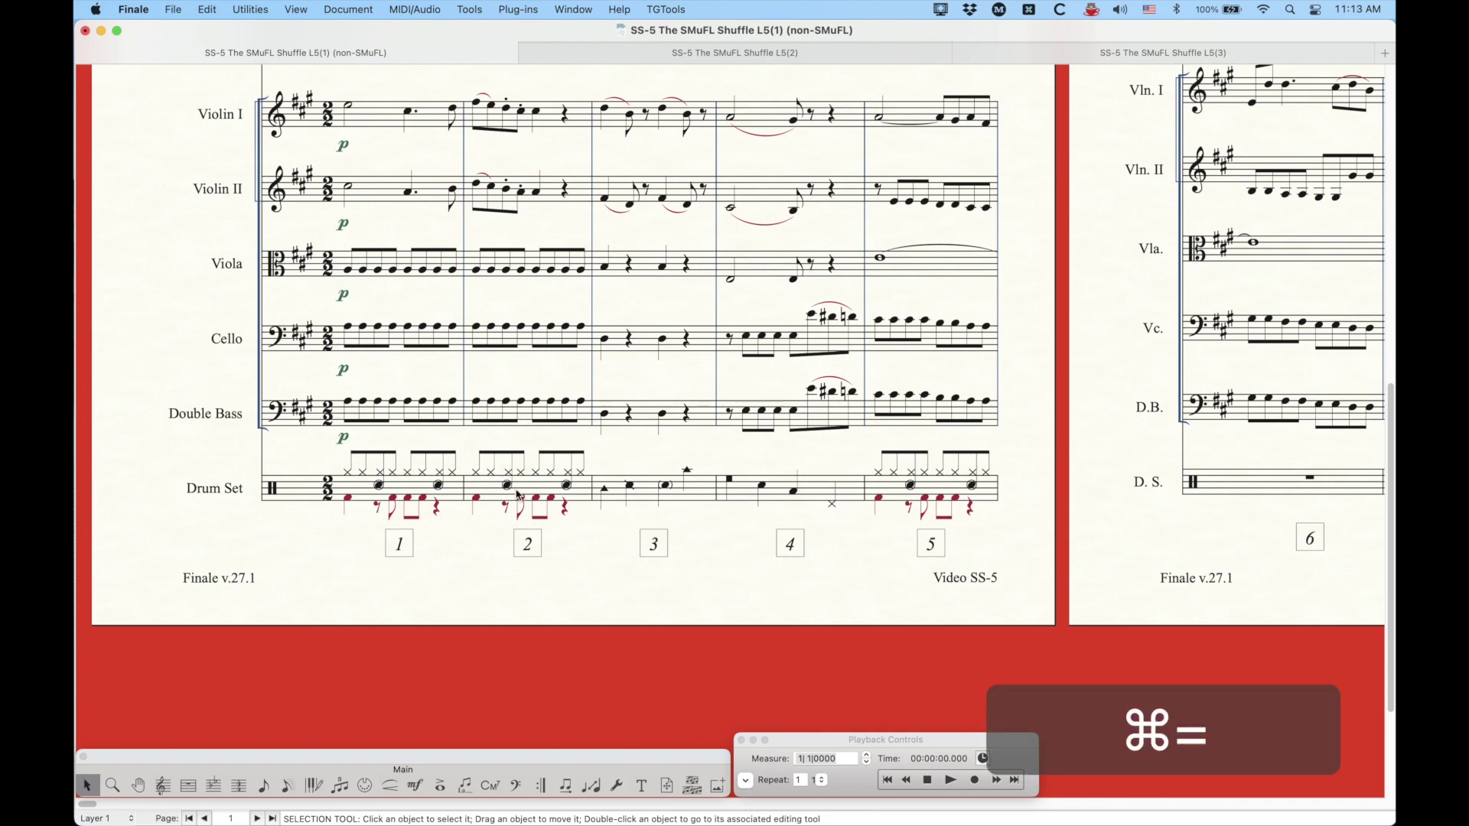
pyautogui.scroll(-5, 517, 501)
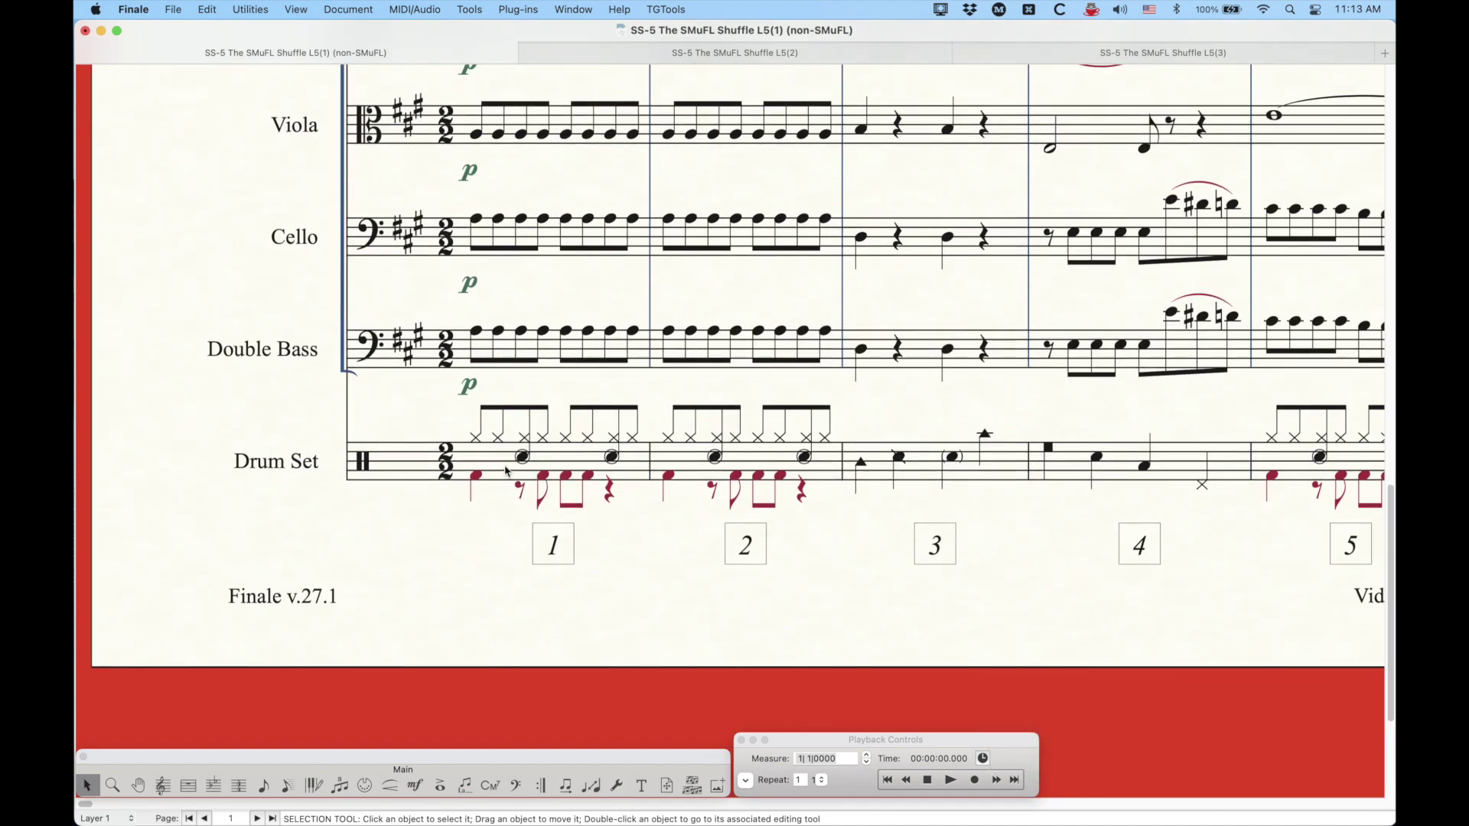
pyautogui.hscroll(3, 587, 480)
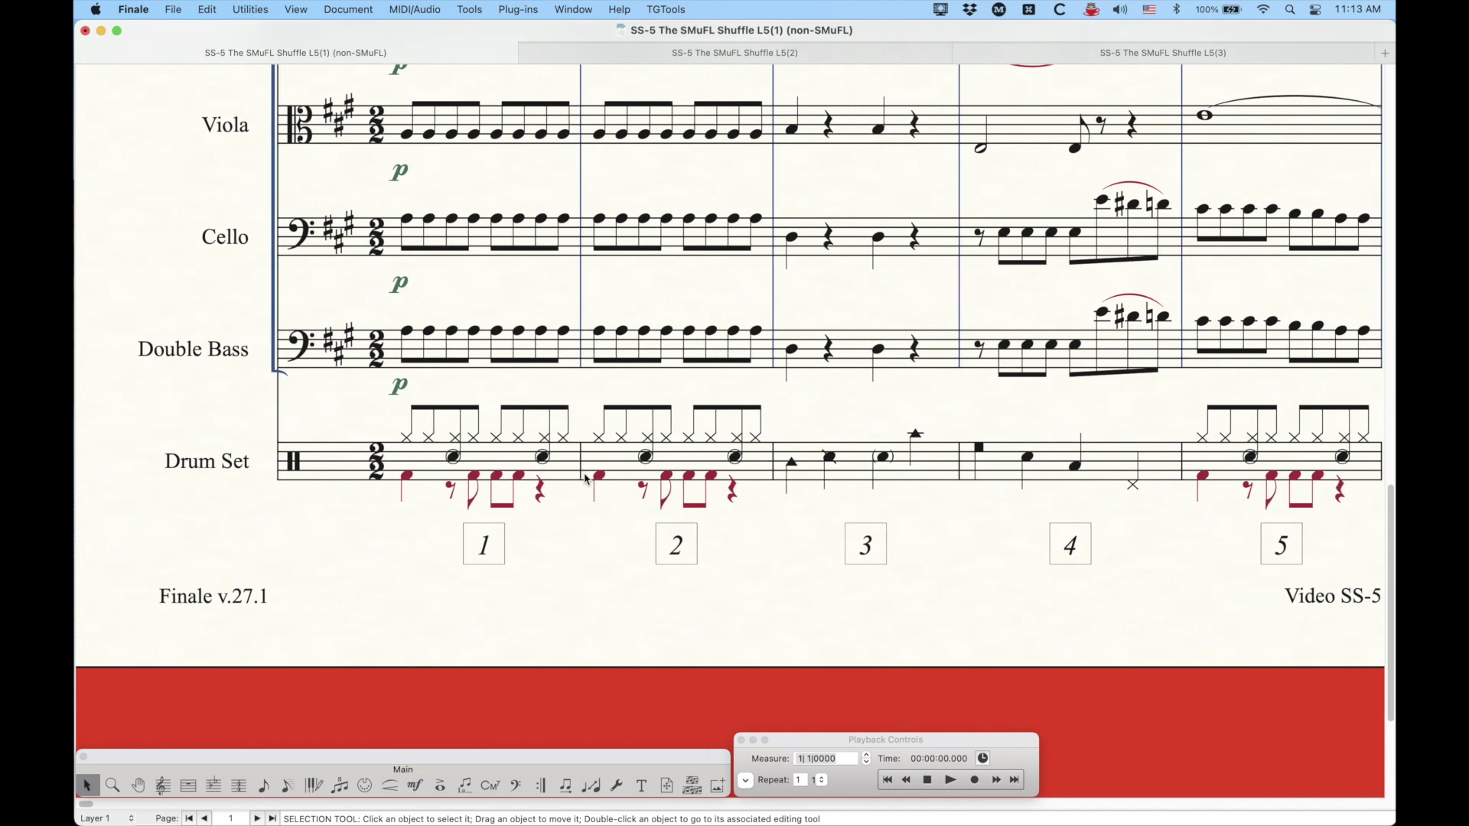
pyautogui.press('alt+super+a')
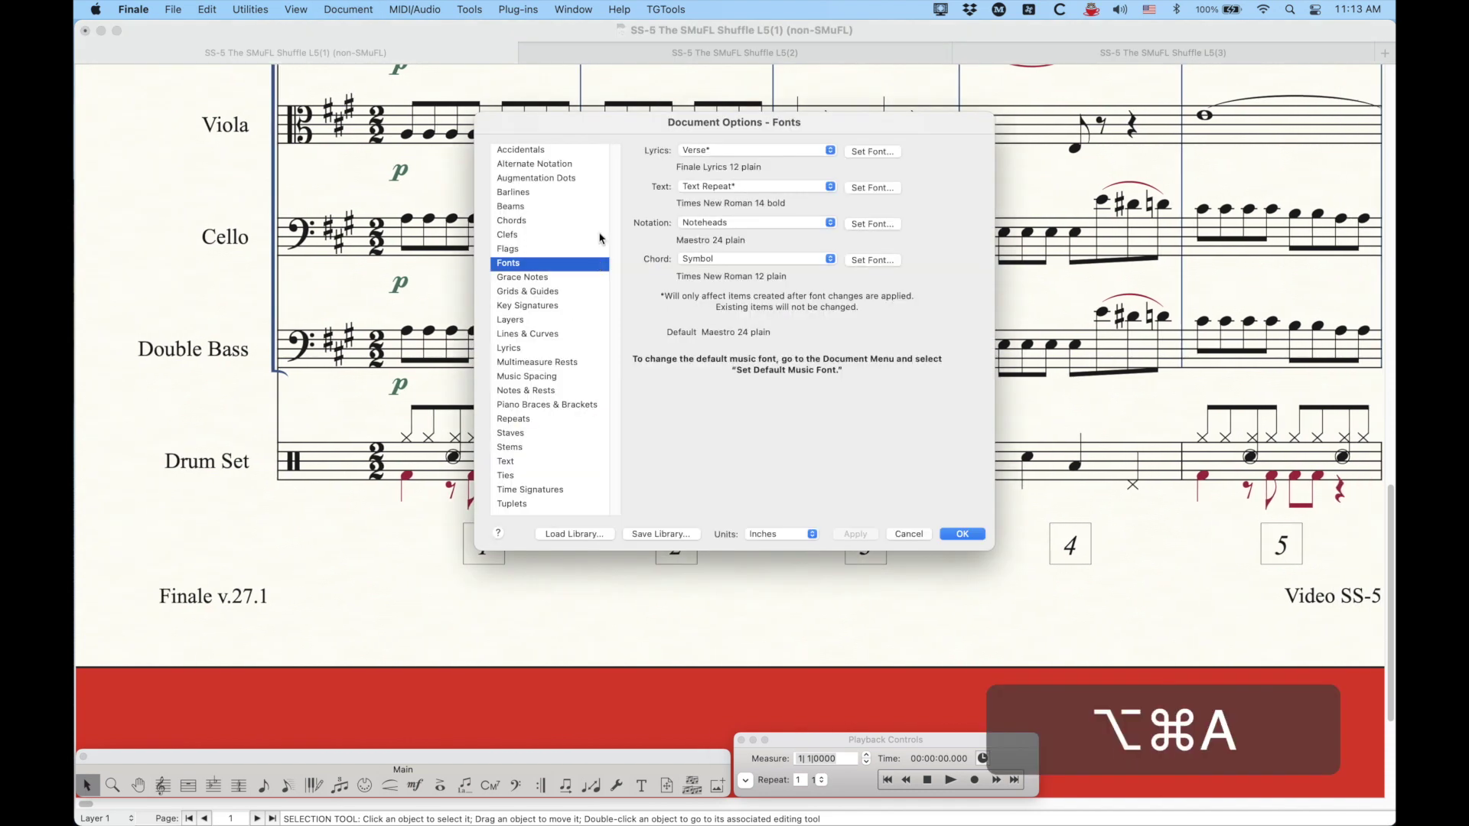
pyautogui.click(740, 224)
pyautogui.click(742, 241)
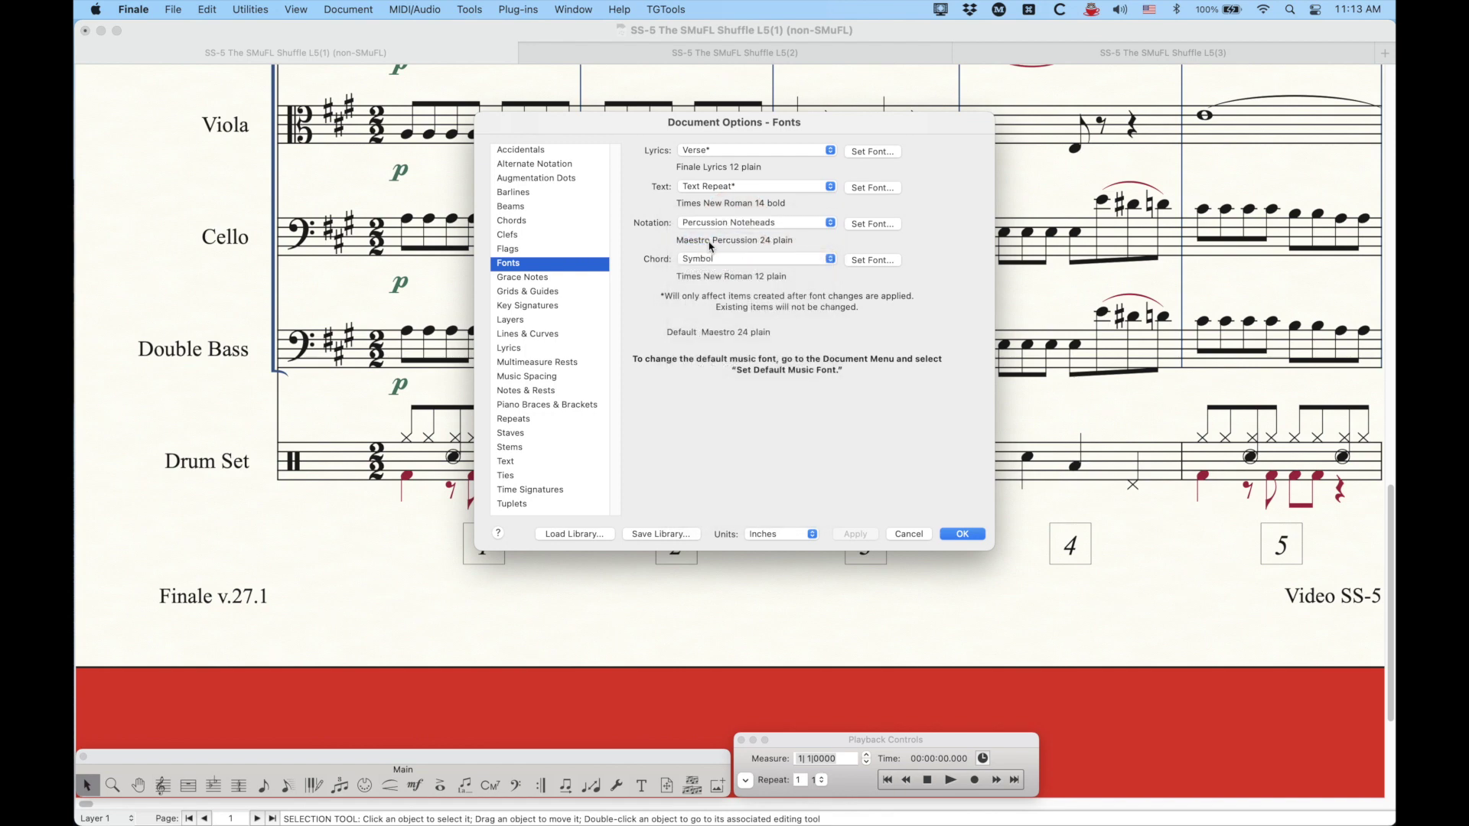
pyautogui.click(728, 222)
pyautogui.click(717, 211)
pyautogui.click(697, 224)
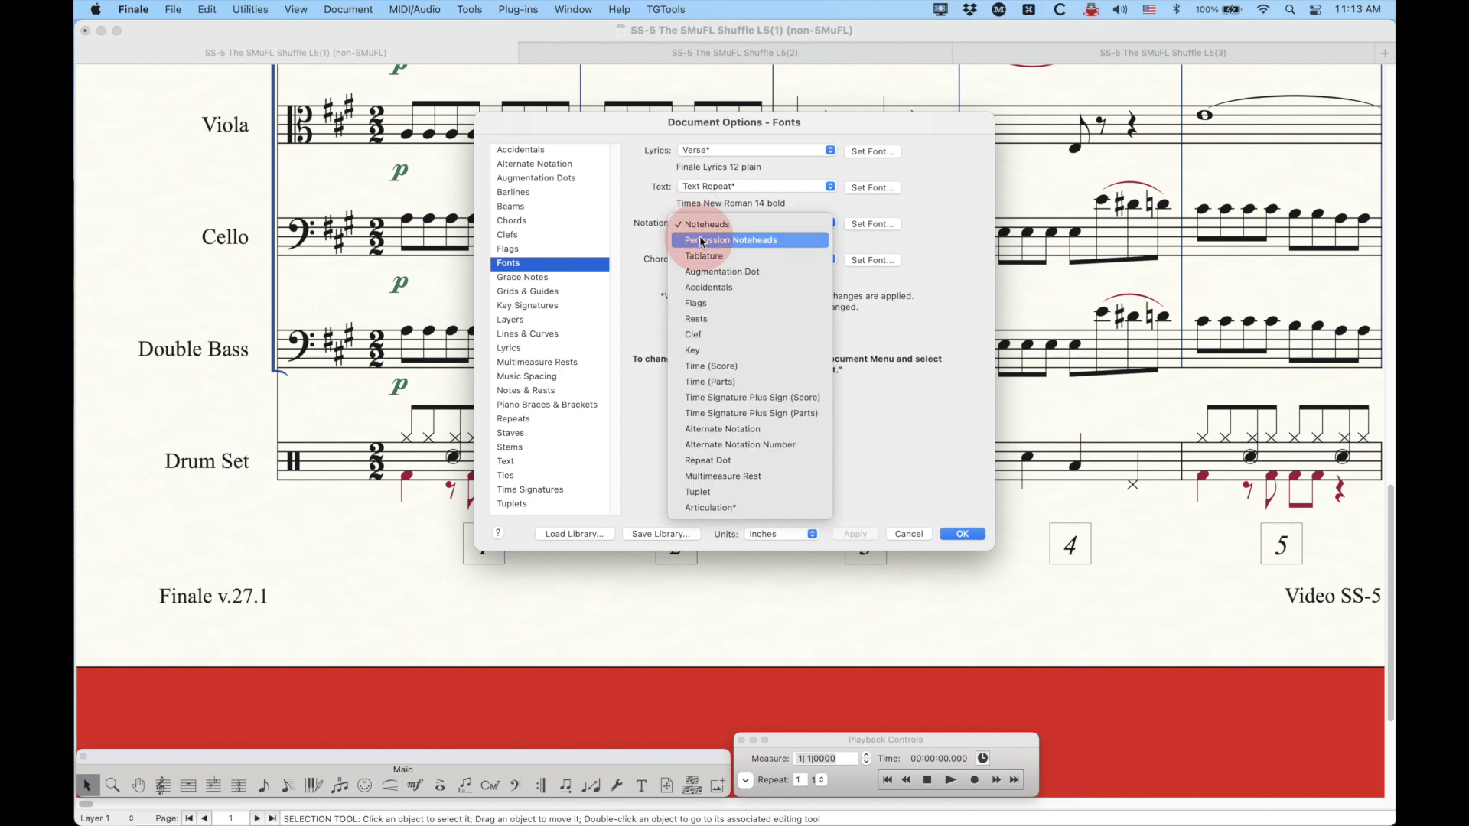
pyautogui.click(715, 241)
pyautogui.moveTo(818, 130); pyautogui.dragTo(701, 142)
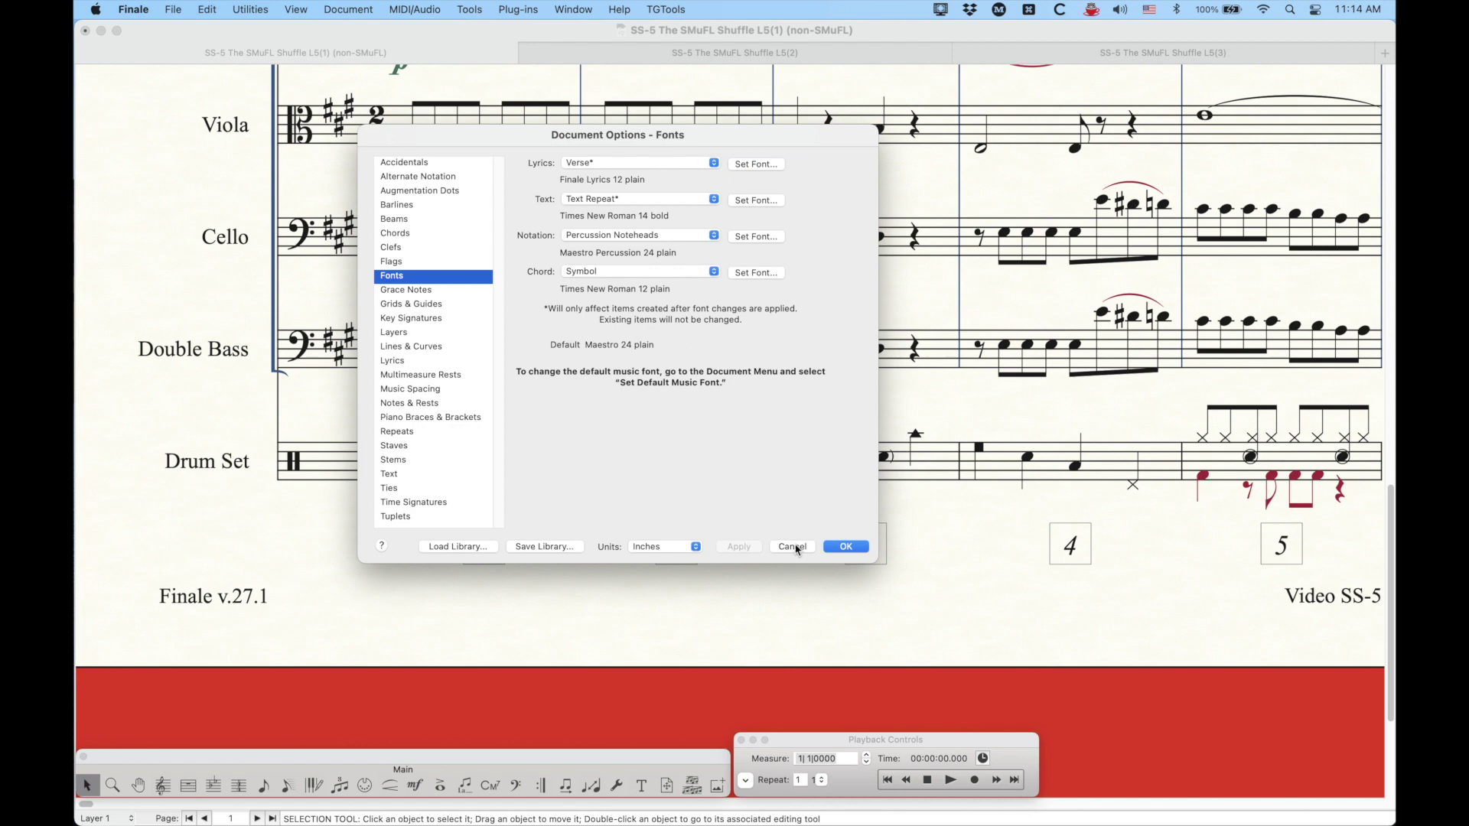
# - Compare the notation fonts assigned to Noteheads and Percussion Noteheads, and close Document Options
pyautogui.click(602, 236)
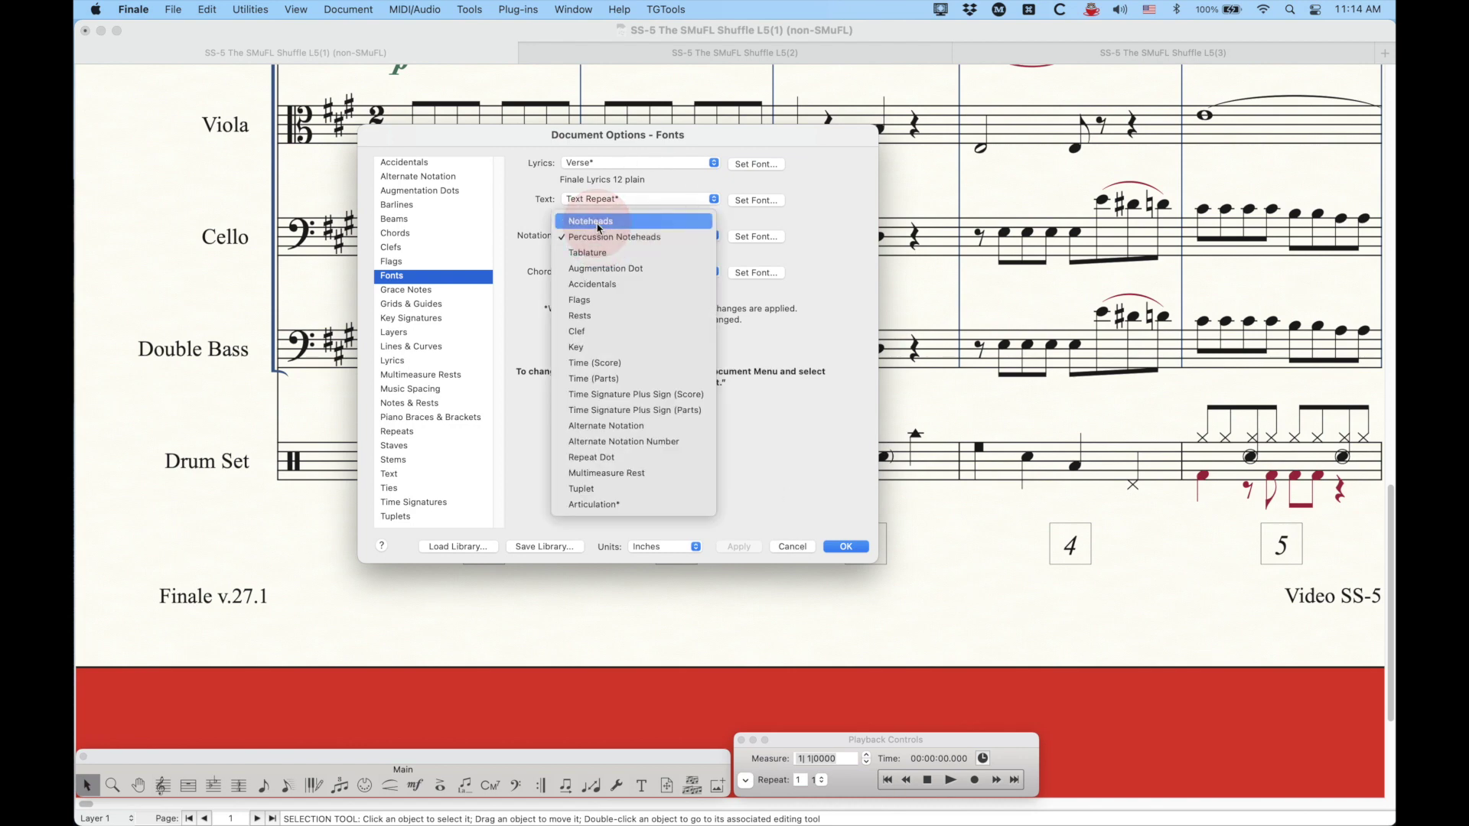
pyautogui.click(599, 227)
pyautogui.click(613, 237)
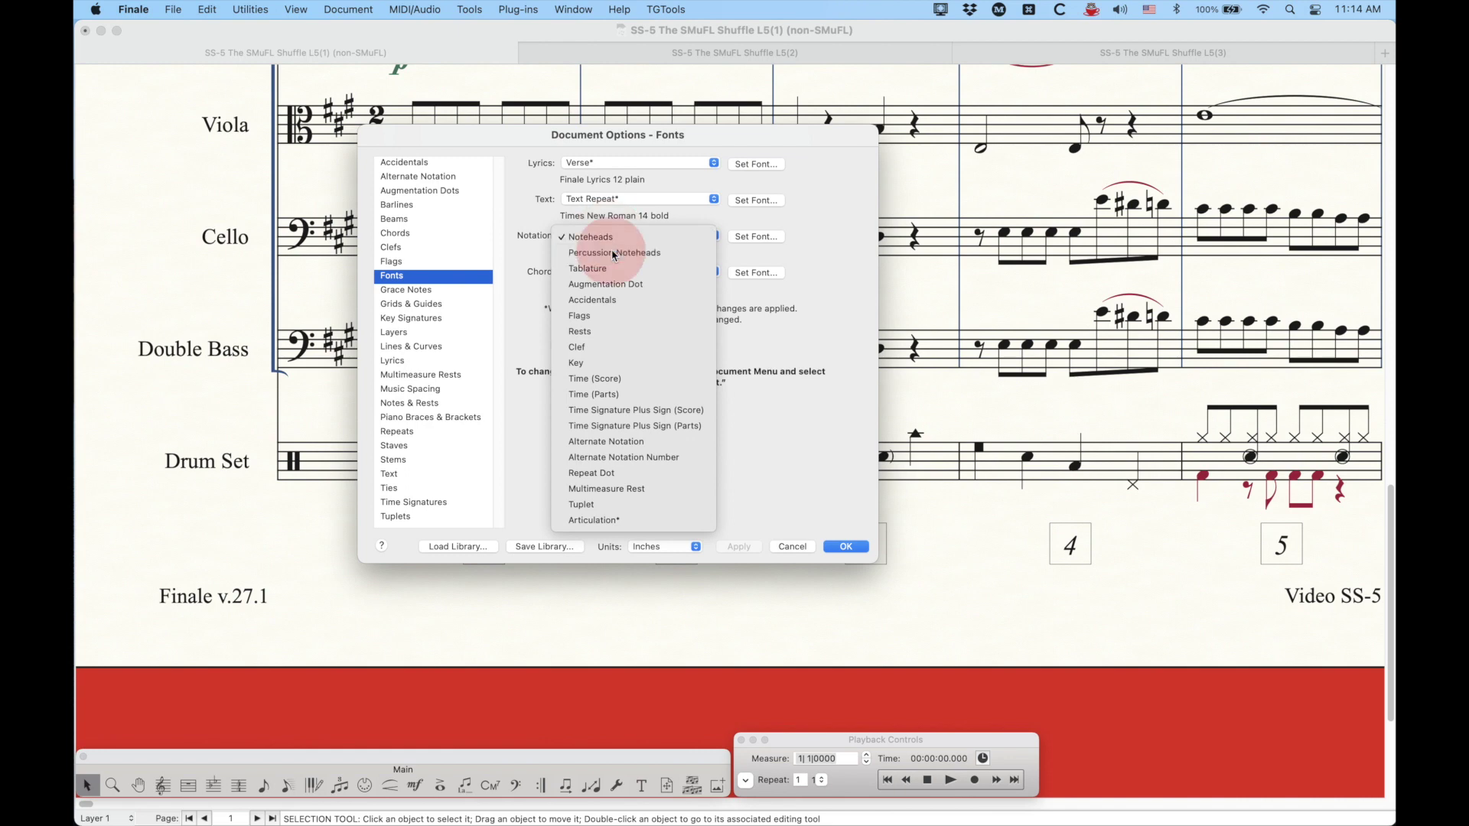
pyautogui.click(614, 253)
pyautogui.click(604, 237)
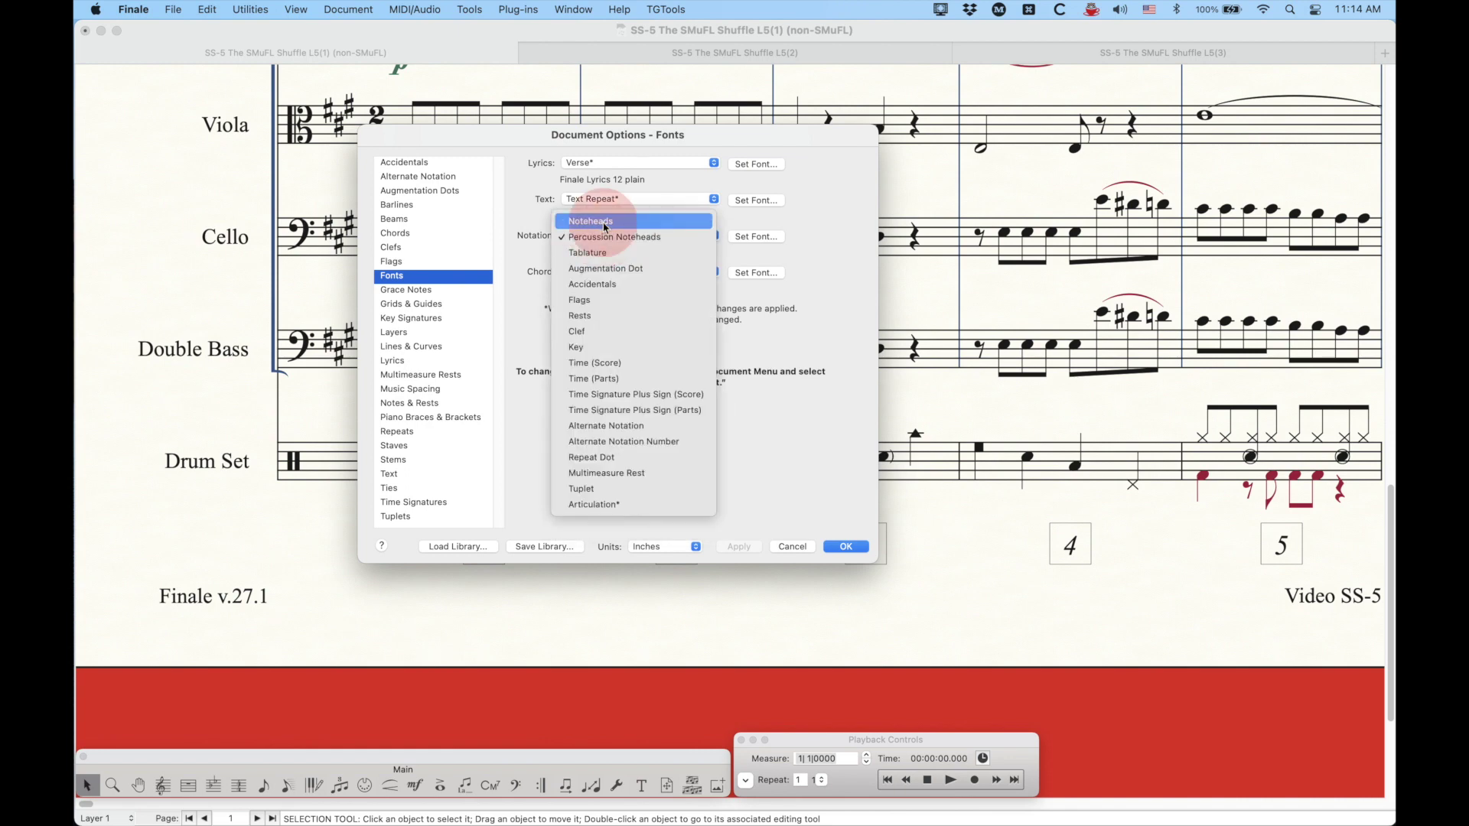
pyautogui.click(604, 239)
pyautogui.click(845, 547)
# - Set the default music font to Finale Maestro with engraving settings imported, and accept the change to a SMuFL font
pyautogui.click(304, 8)
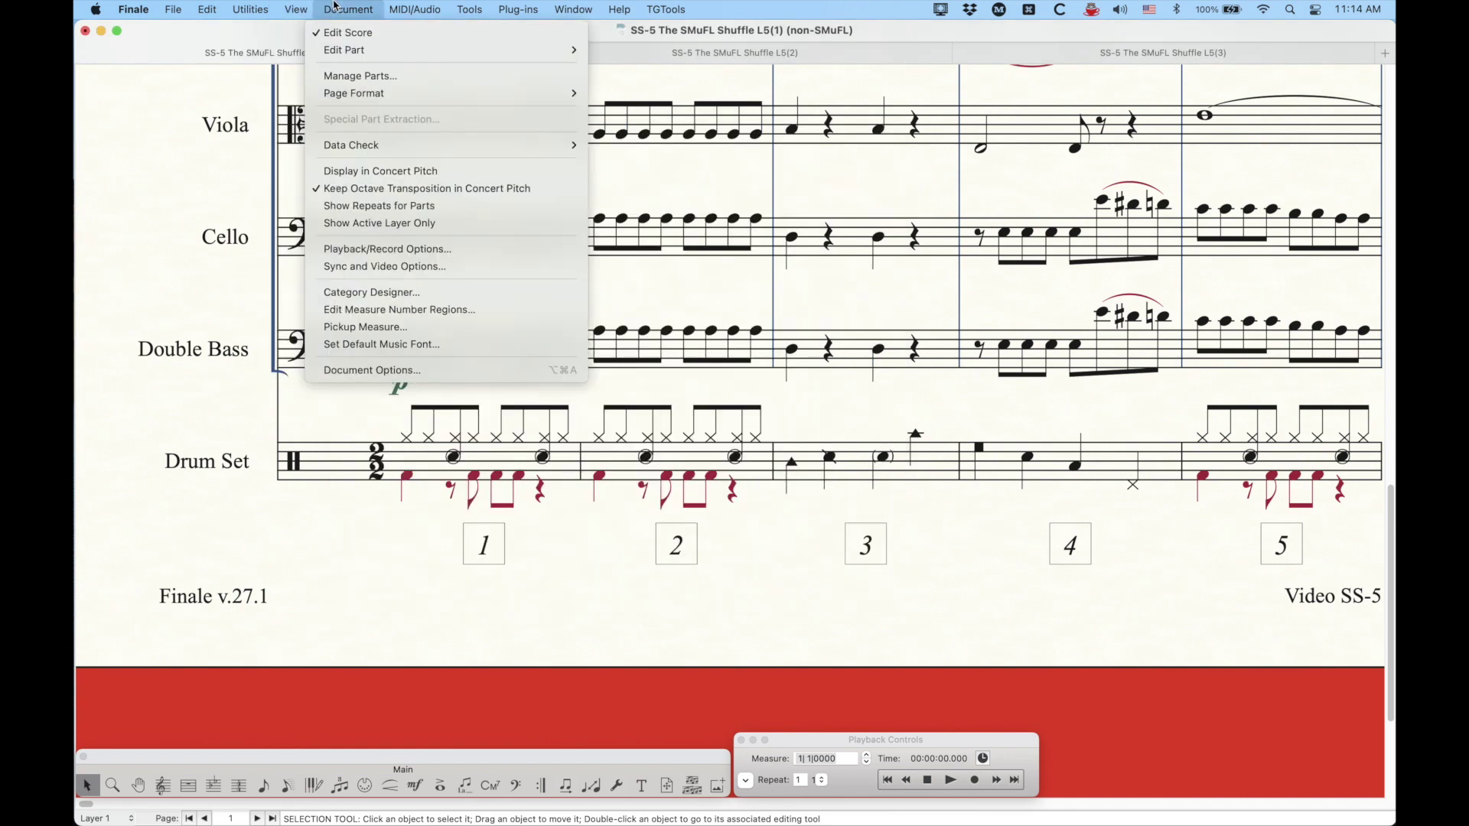
pyautogui.click(382, 344)
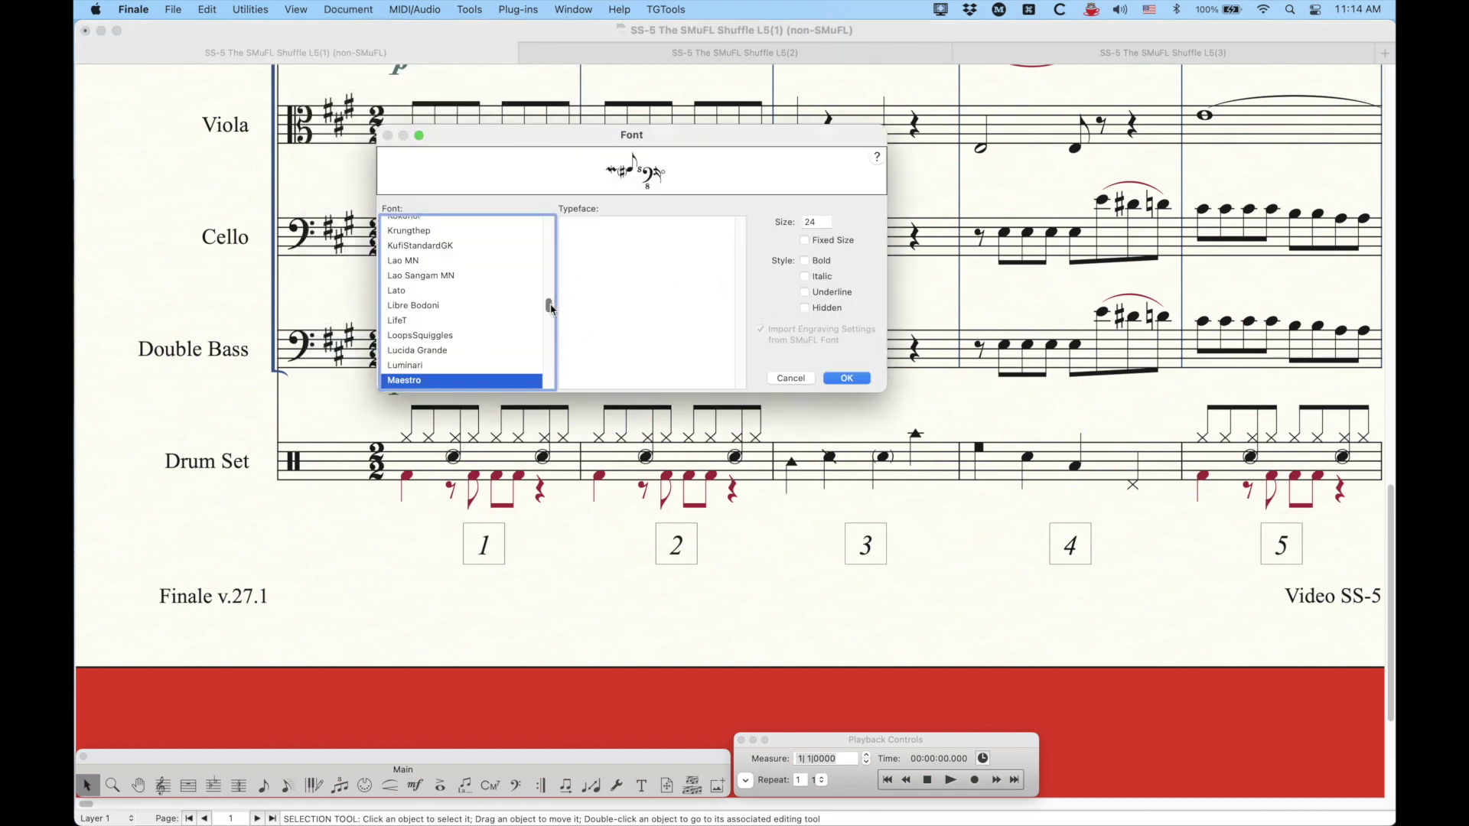
pyautogui.moveTo(548, 305); pyautogui.dragTo(551, 267)
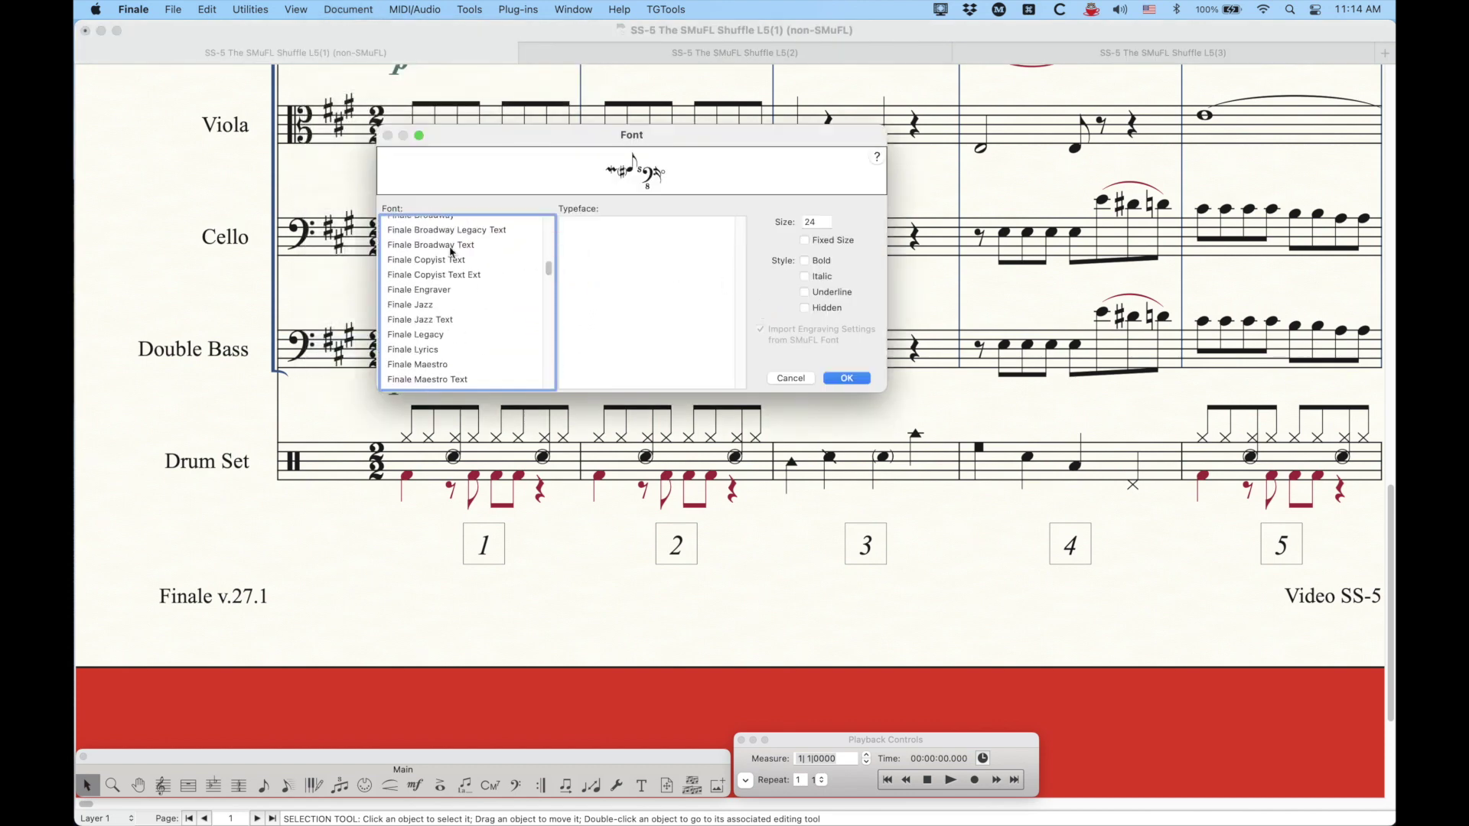
pyautogui.scroll(-1, 429, 320)
pyautogui.click(428, 344)
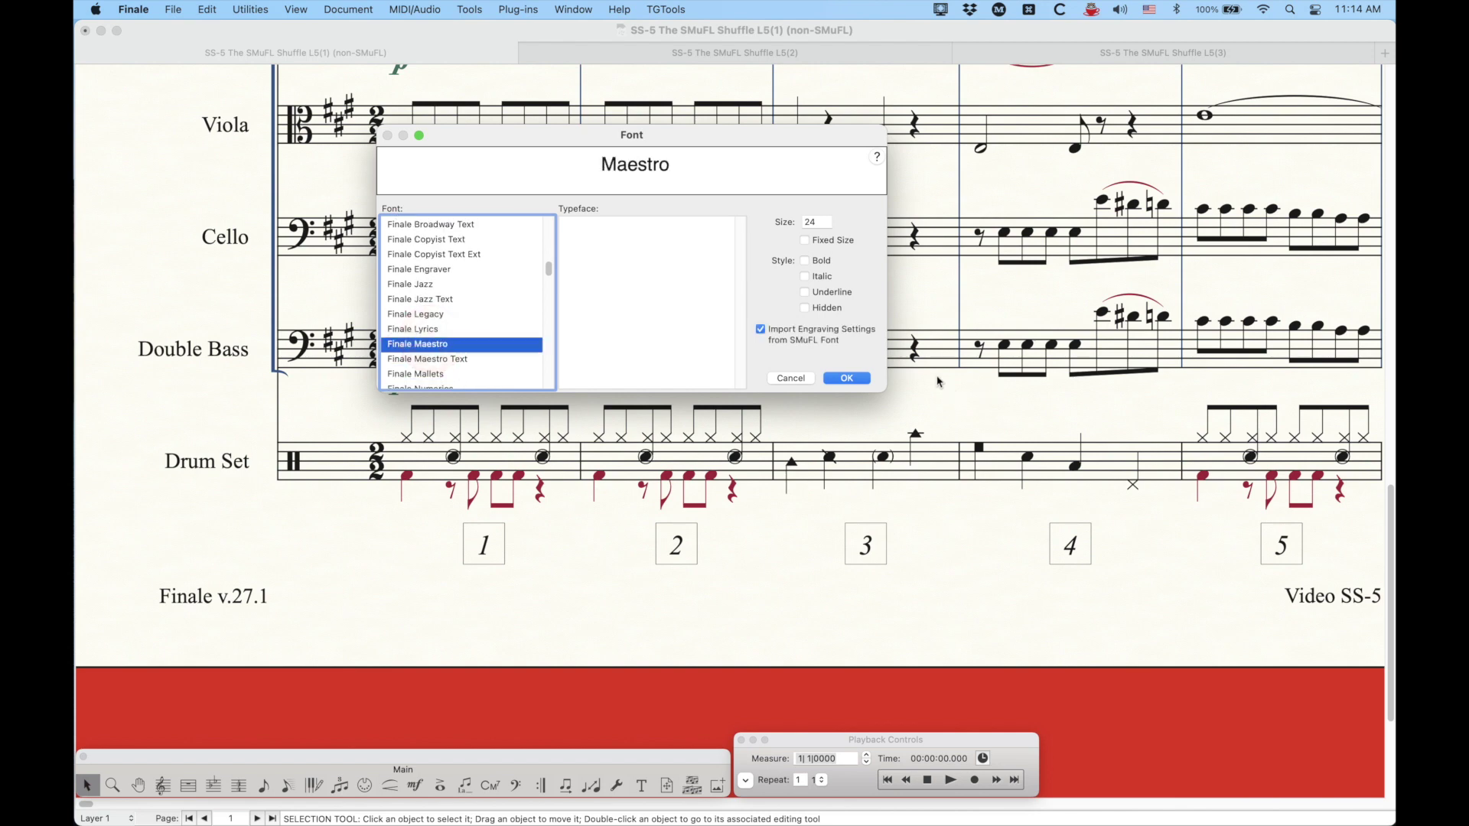
pyautogui.click(849, 378)
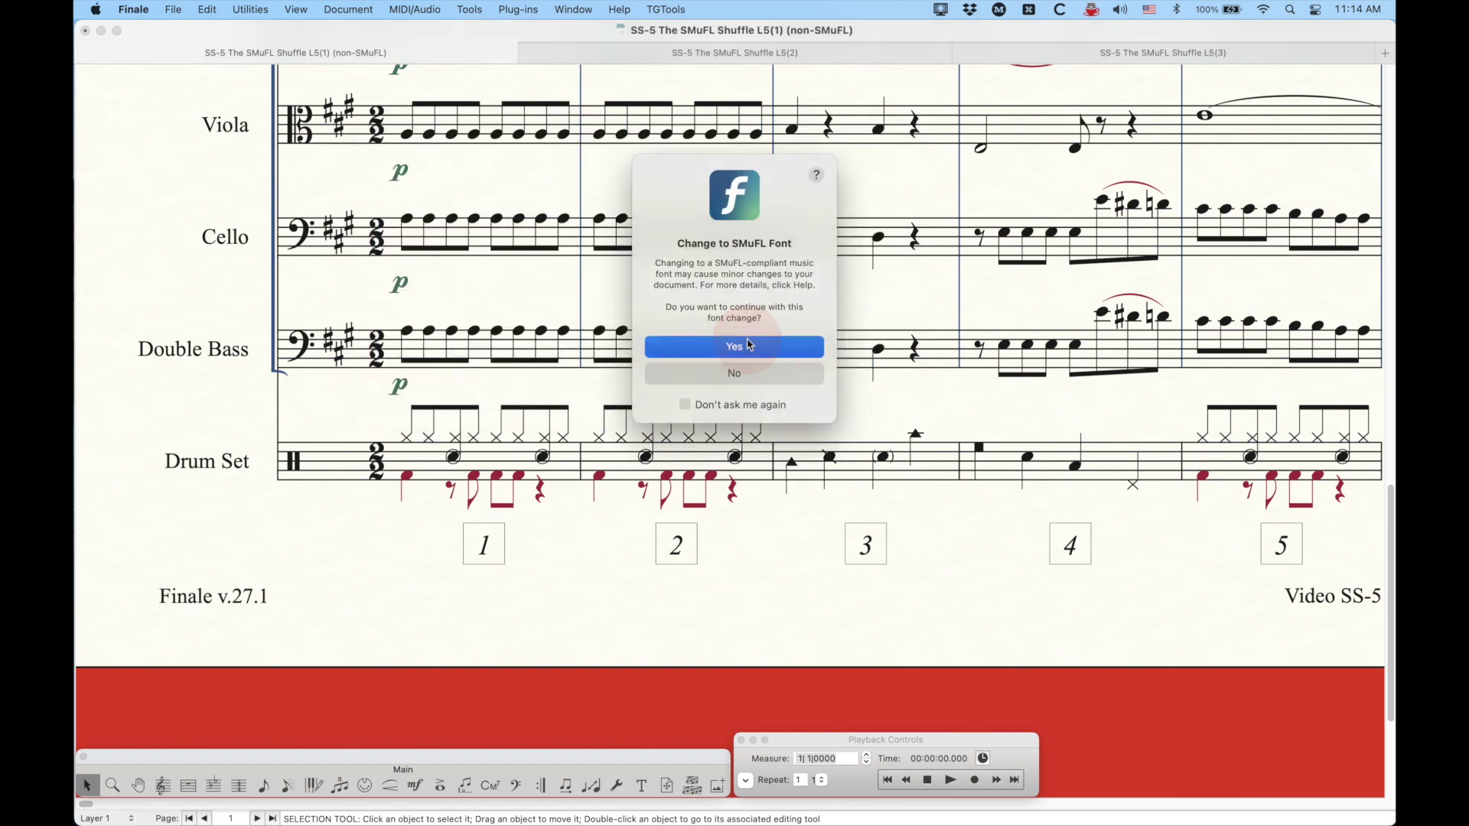
pyautogui.click(708, 348)
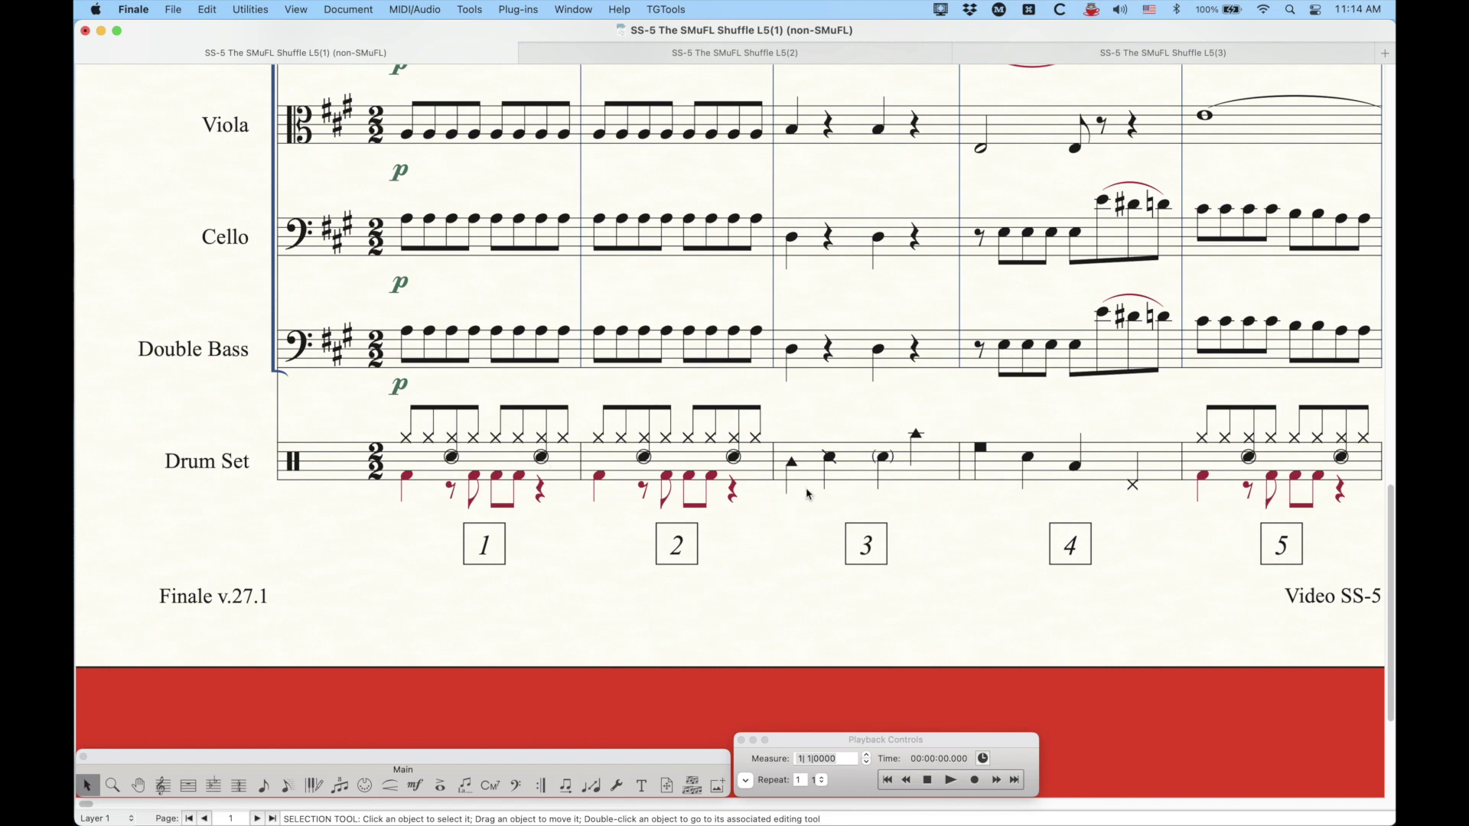
# - Compare the notation fonts assigned to Noteheads and Percussion Noteheads in Document Options after the font conversion, and close the dialog
pyautogui.press('alt+super+a')
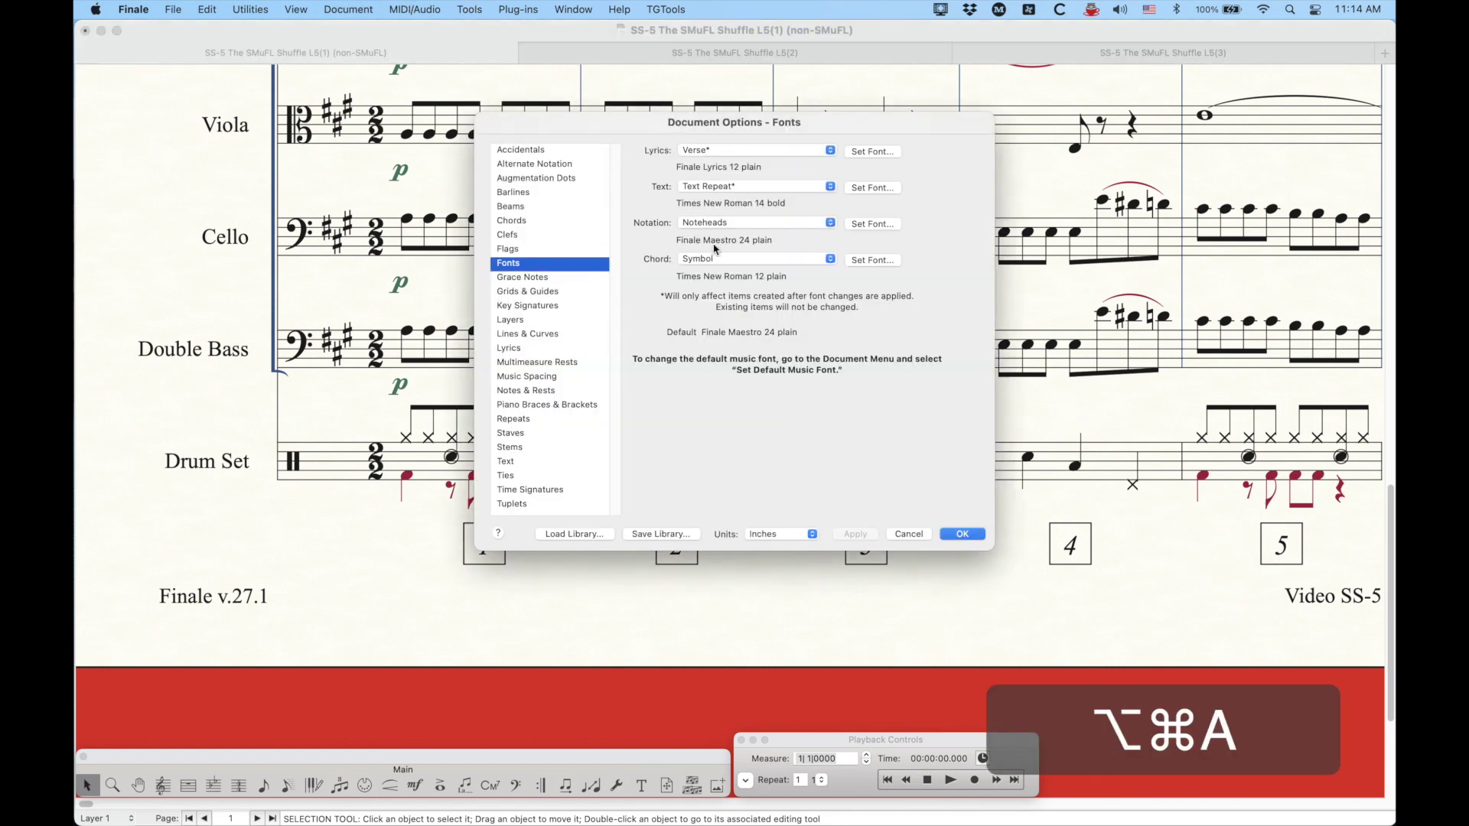
pyautogui.click(717, 223)
pyautogui.click(711, 225)
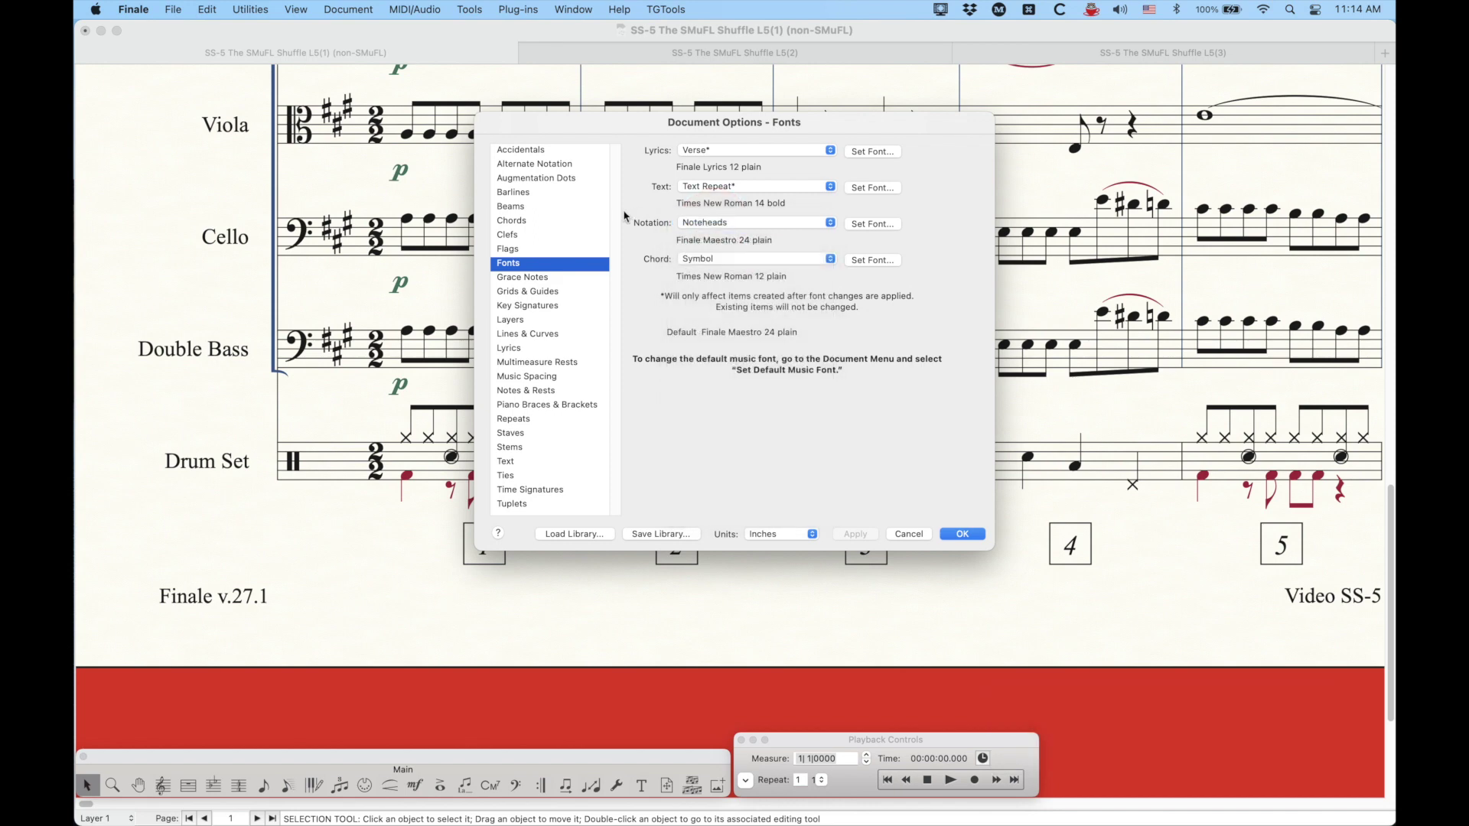
pyautogui.click(721, 223)
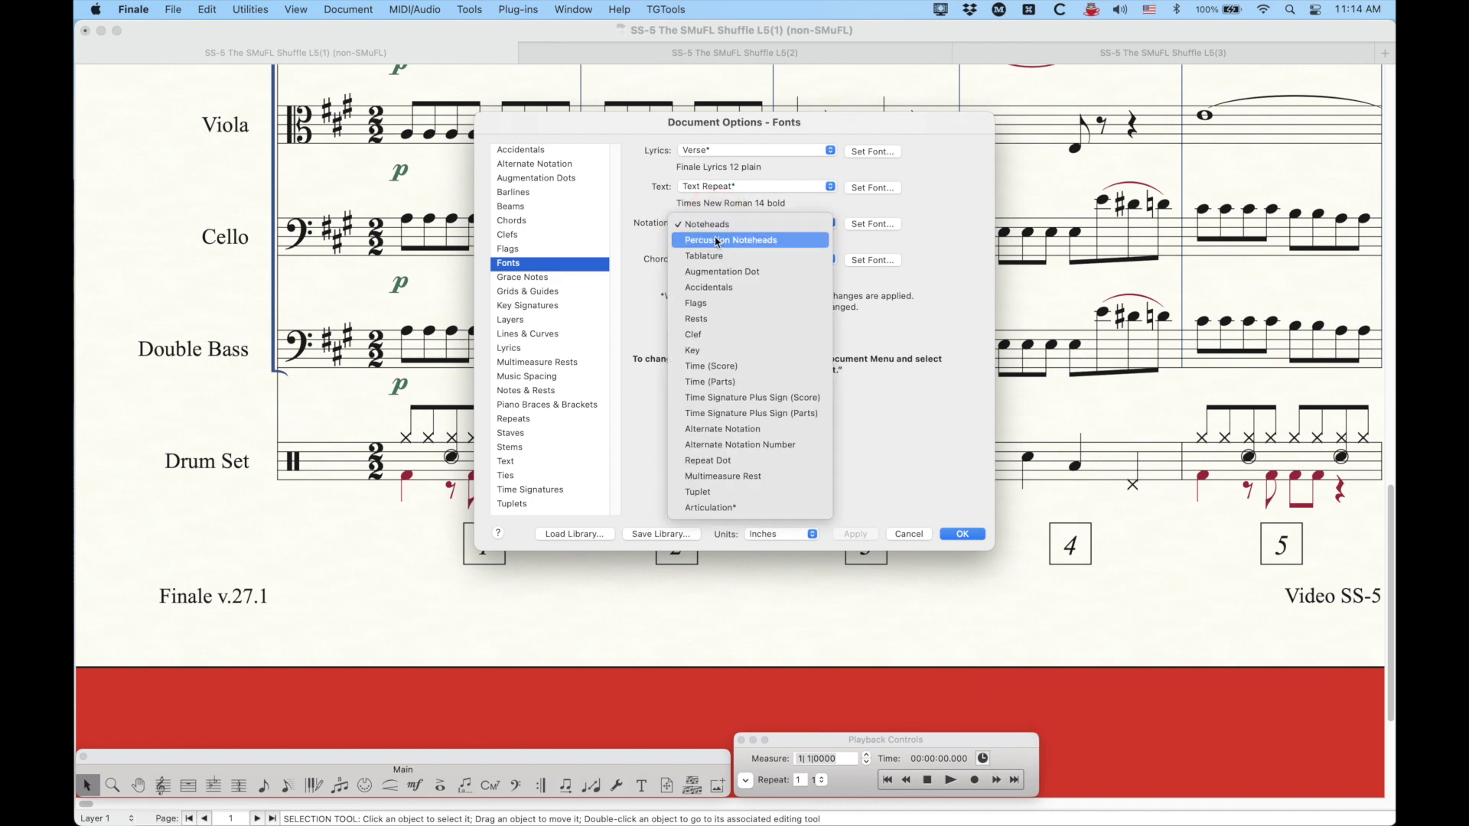
pyautogui.click(712, 242)
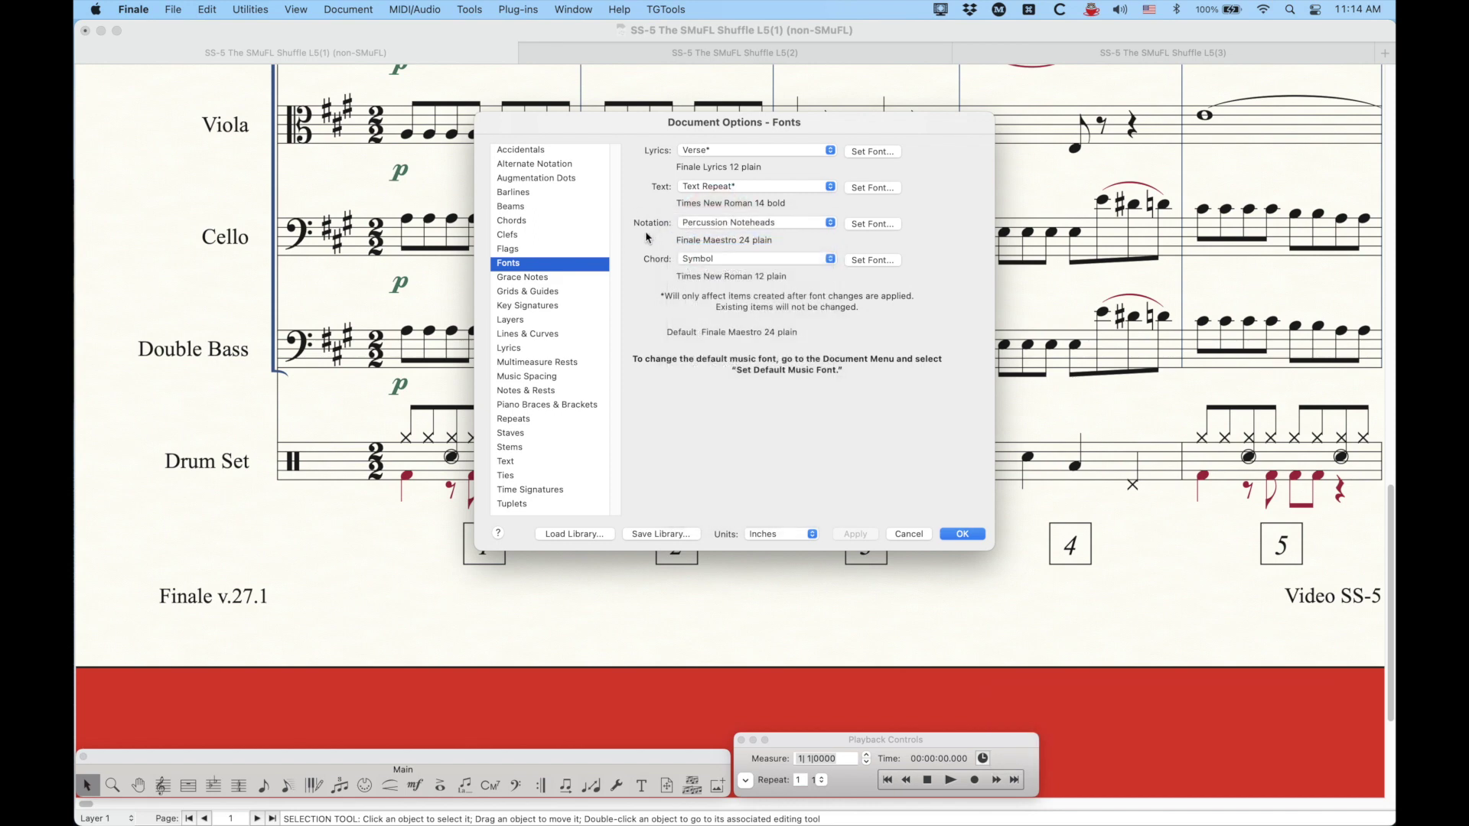
pyautogui.click(731, 224)
pyautogui.click(718, 213)
pyautogui.click(695, 223)
pyautogui.press('Escape')
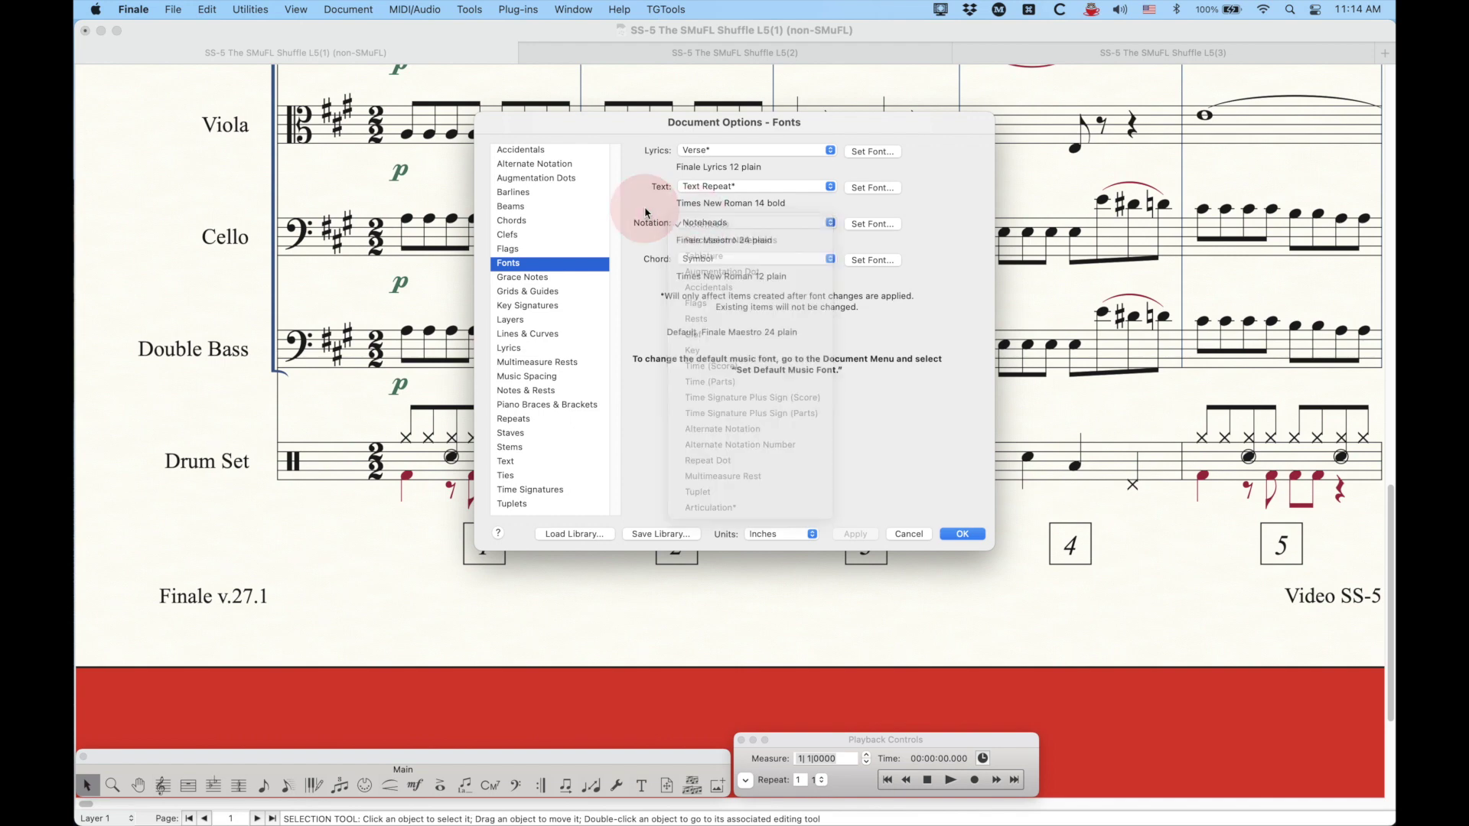
pyautogui.click(915, 534)
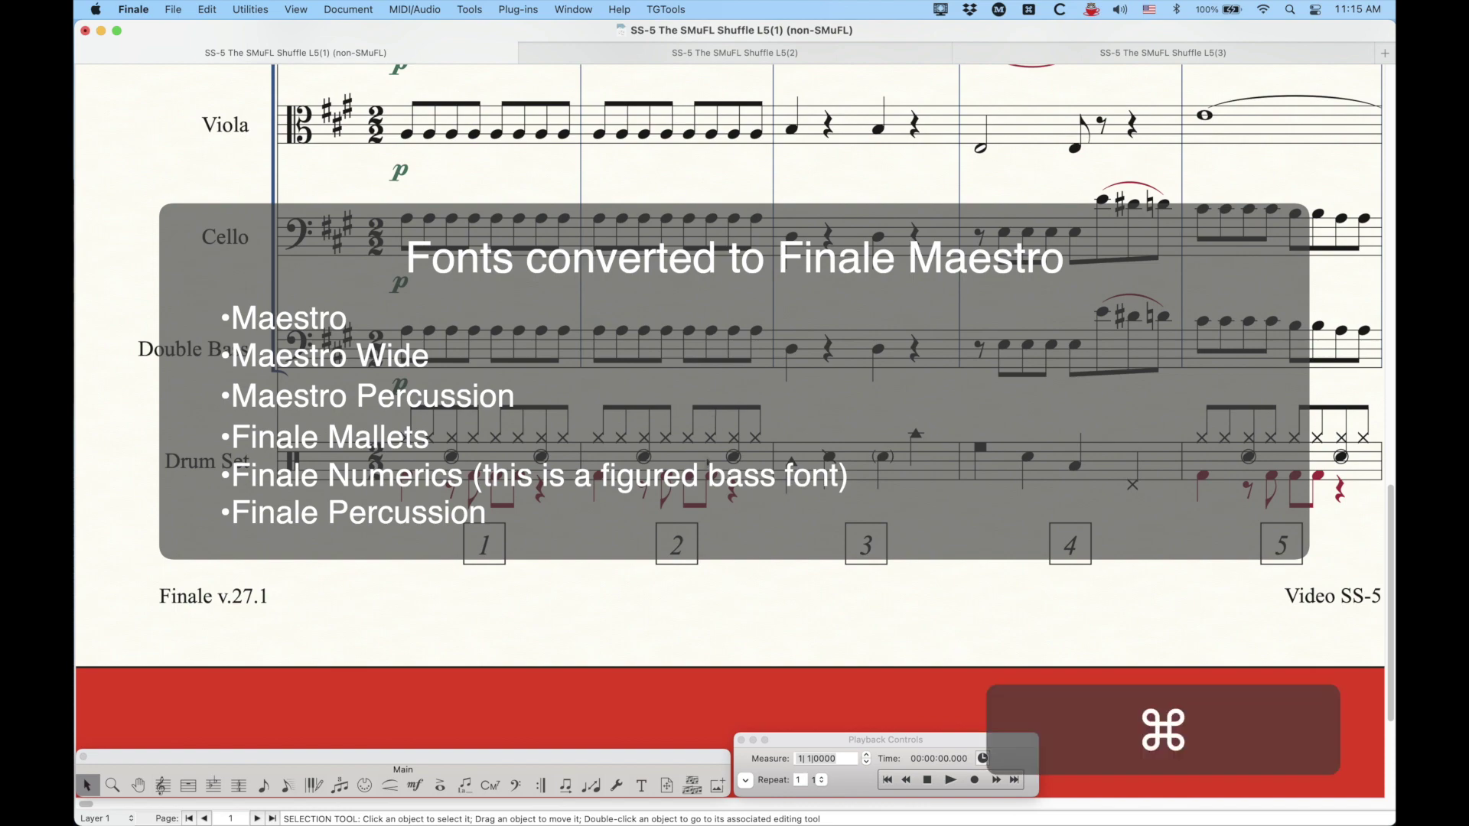
# - Review Finale Maestro and Finale Engraver among the available default music fonts, leaving the font choice without changing it
pyautogui.press('super+minus')
pyautogui.press('super+minus')
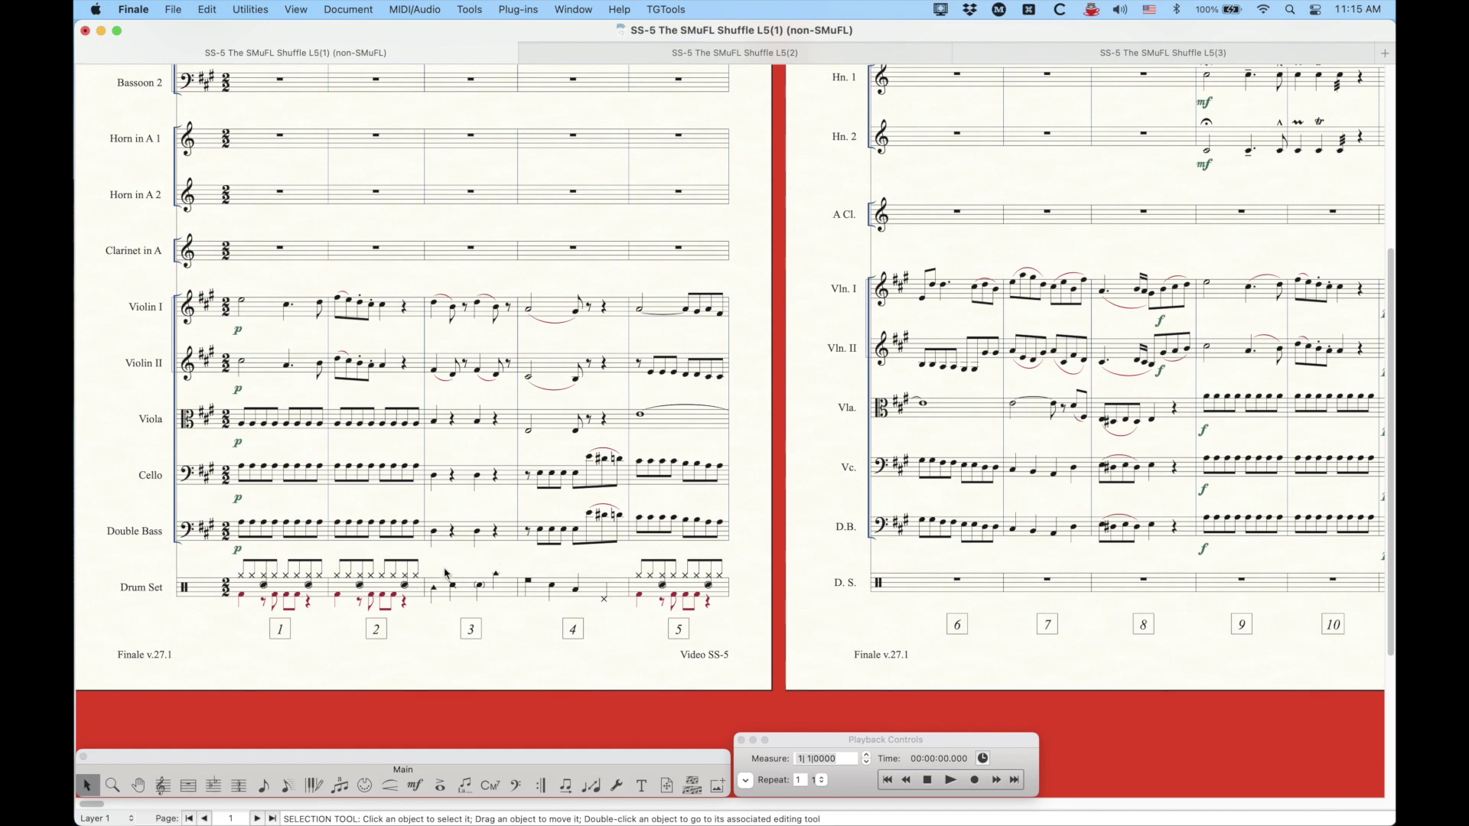
pyautogui.scroll(5, 448, 582)
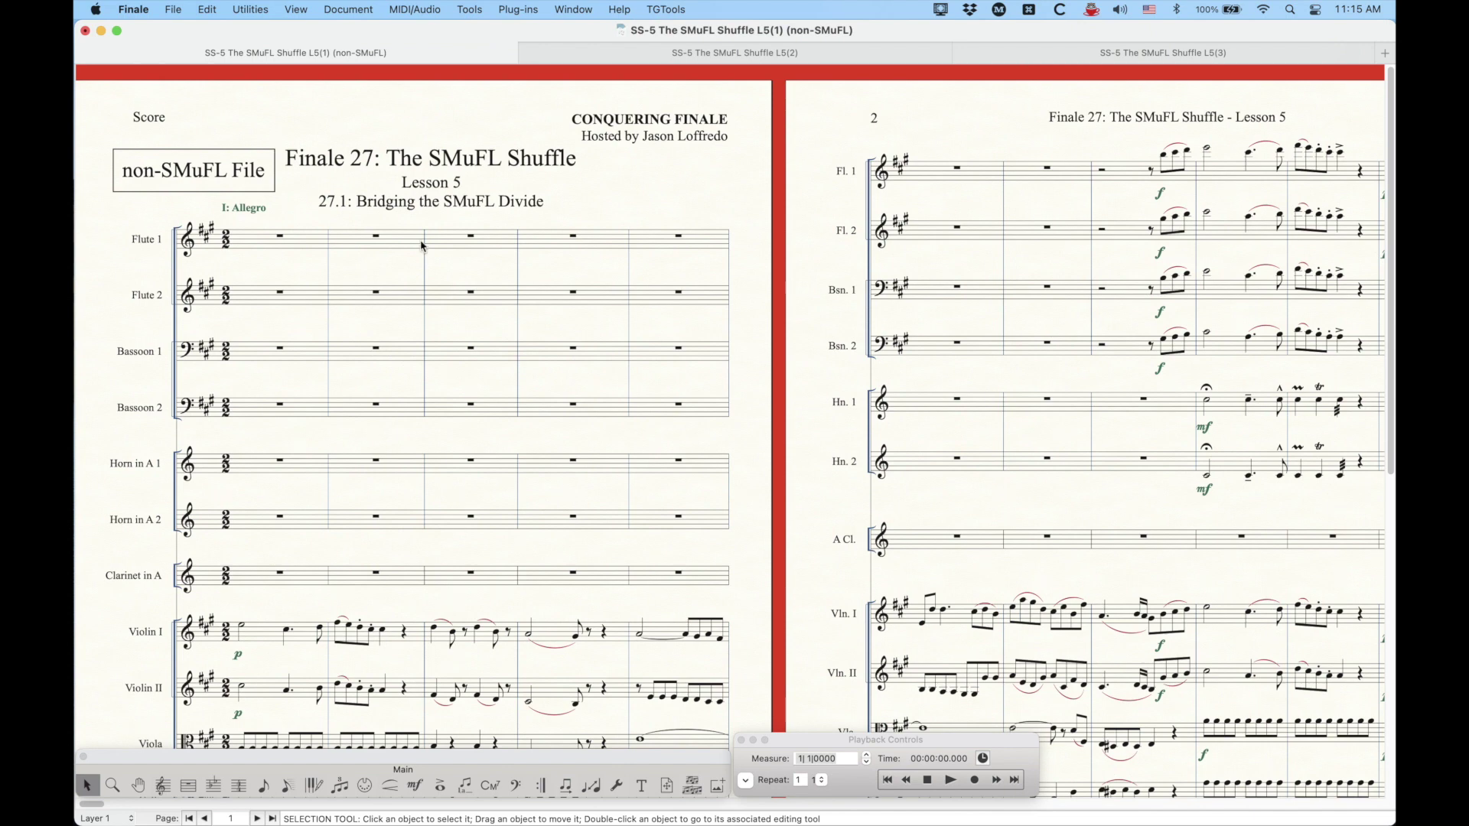
pyautogui.click(349, 10)
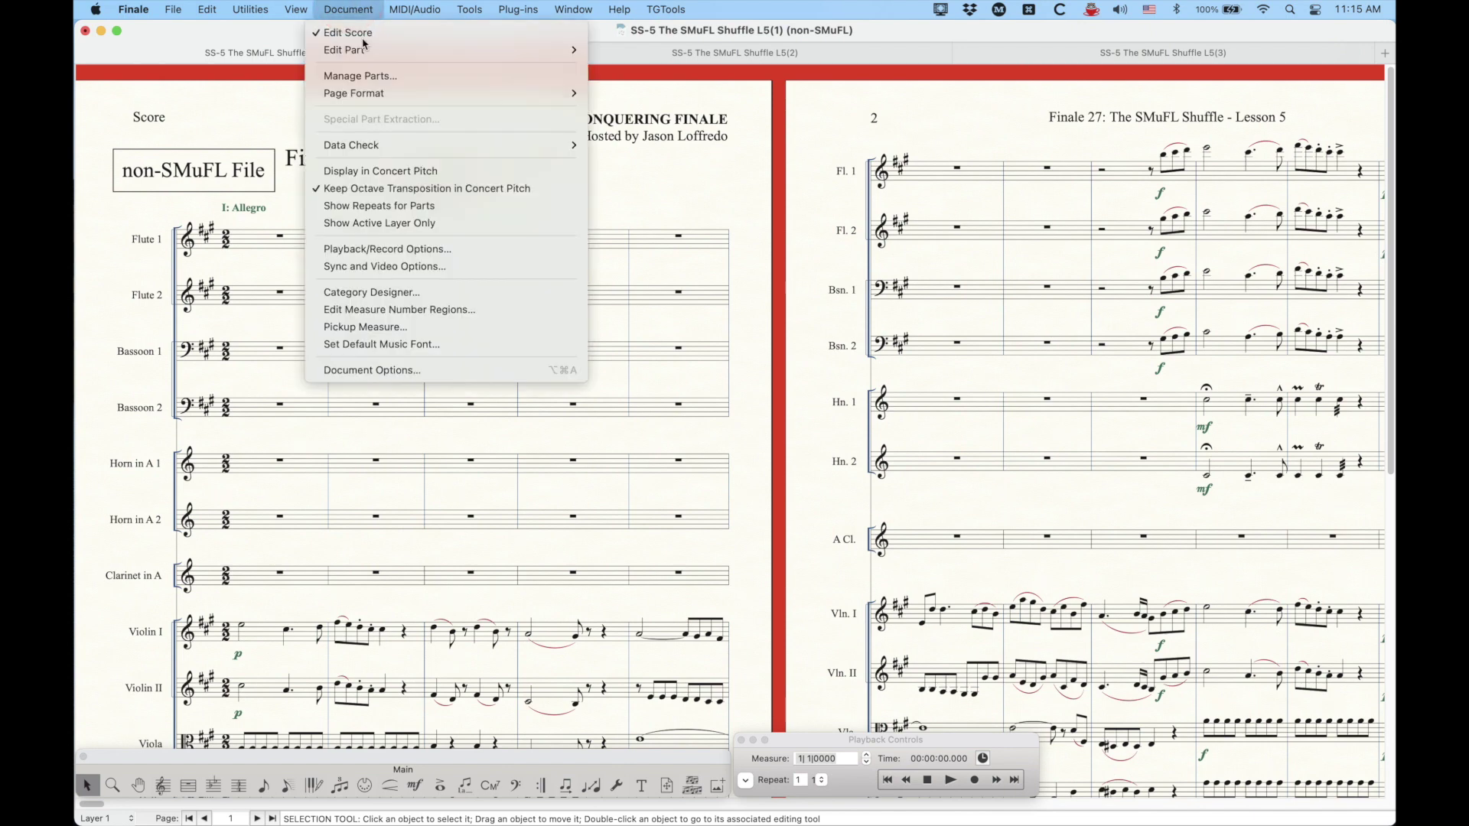
pyautogui.click(382, 344)
pyautogui.scroll(-10, 433, 296)
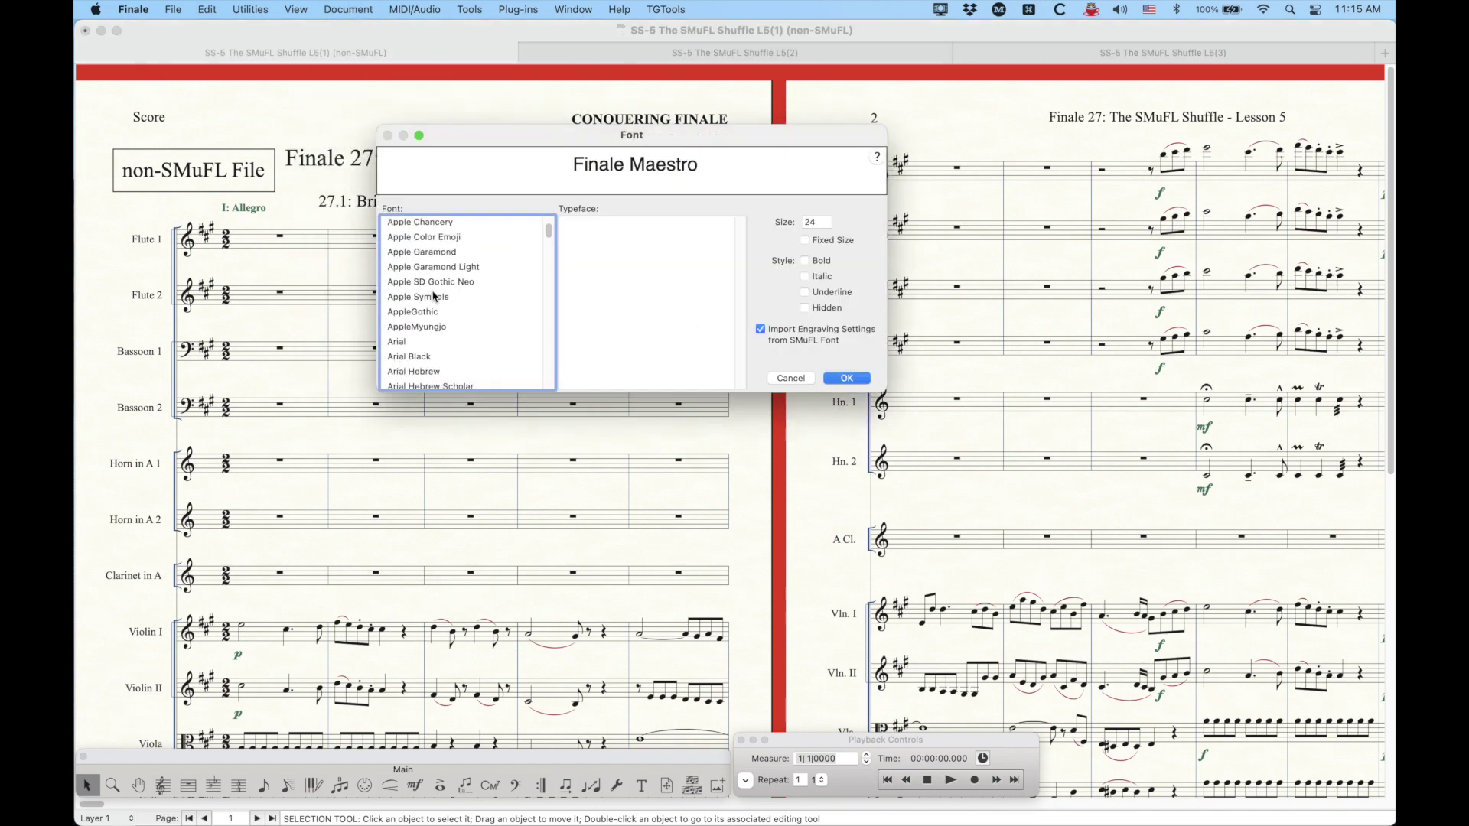
pyautogui.scroll(-10, 433, 296)
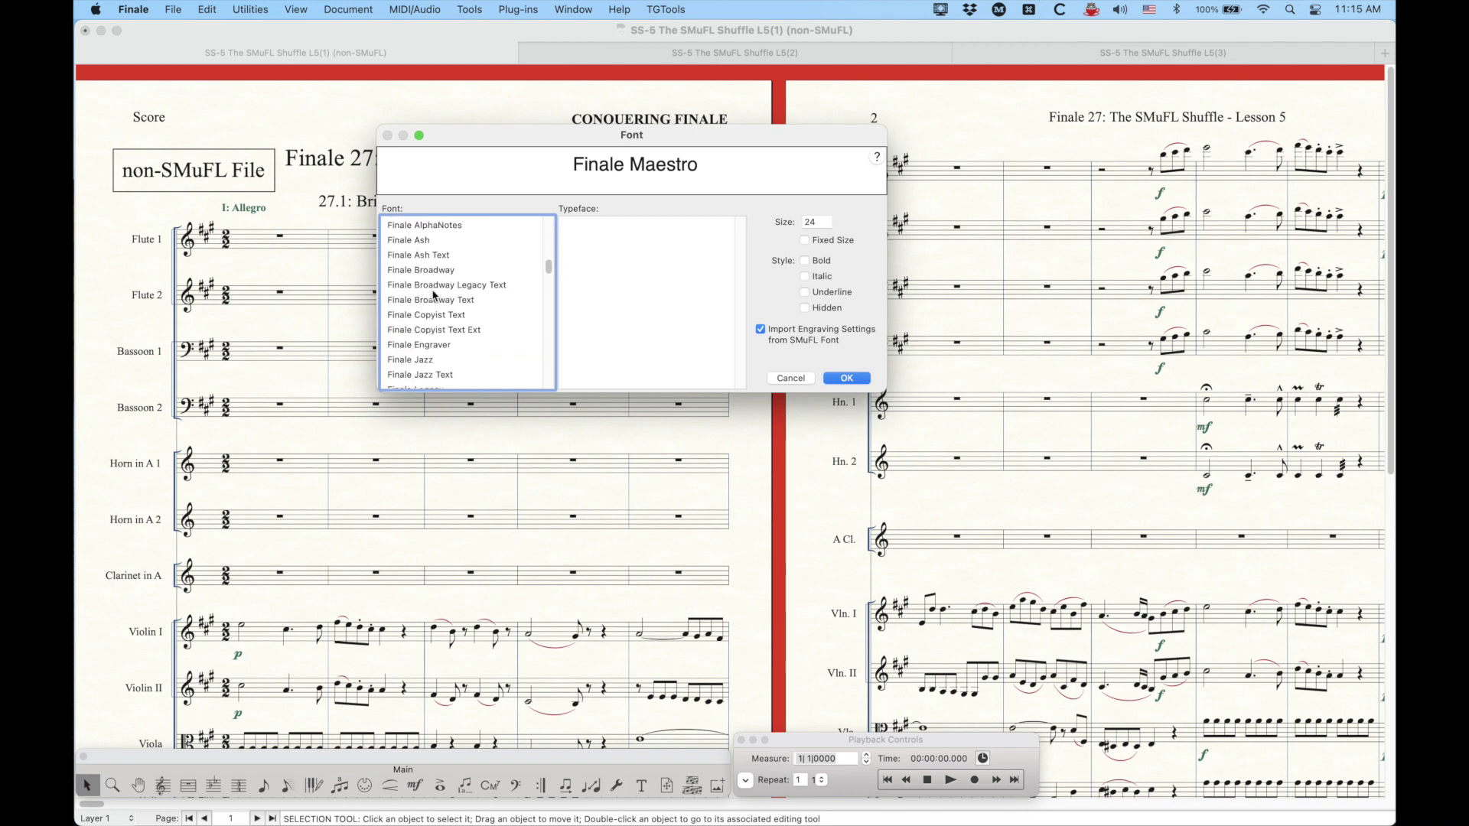
pyautogui.scroll(-2, 434, 296)
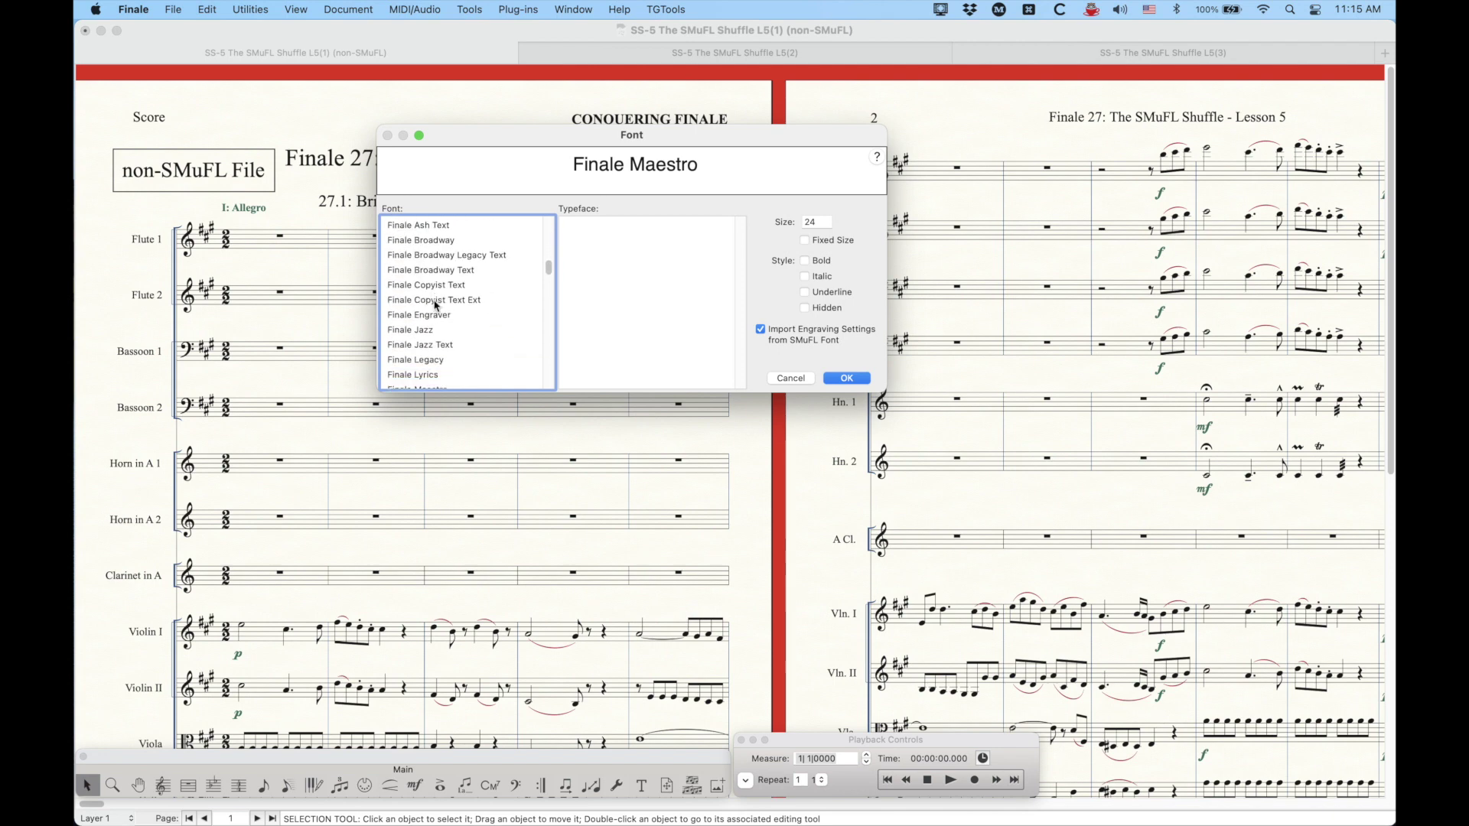
pyautogui.scroll(-2, 431, 314)
pyautogui.click(439, 361)
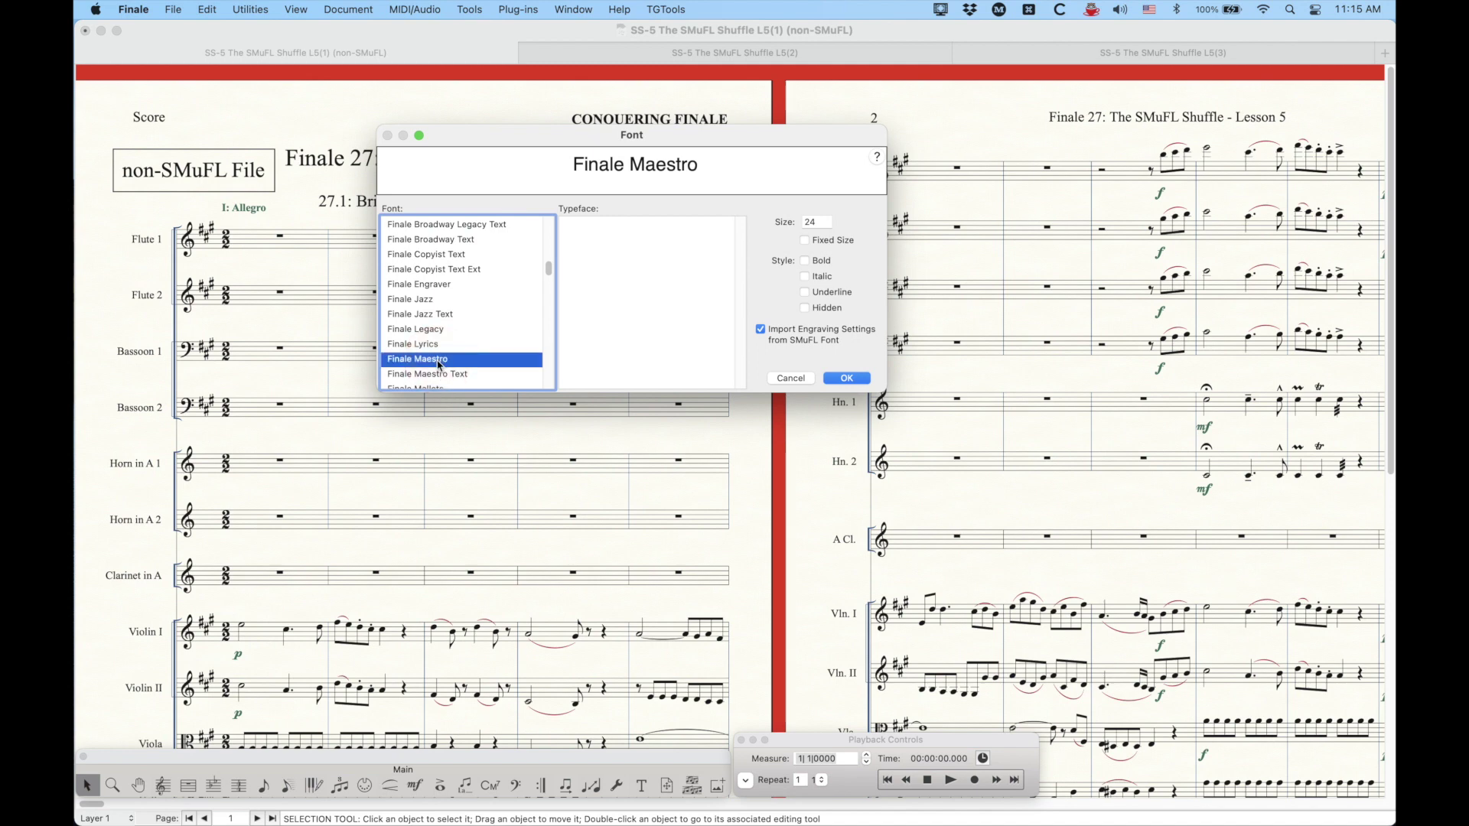
pyautogui.click(433, 284)
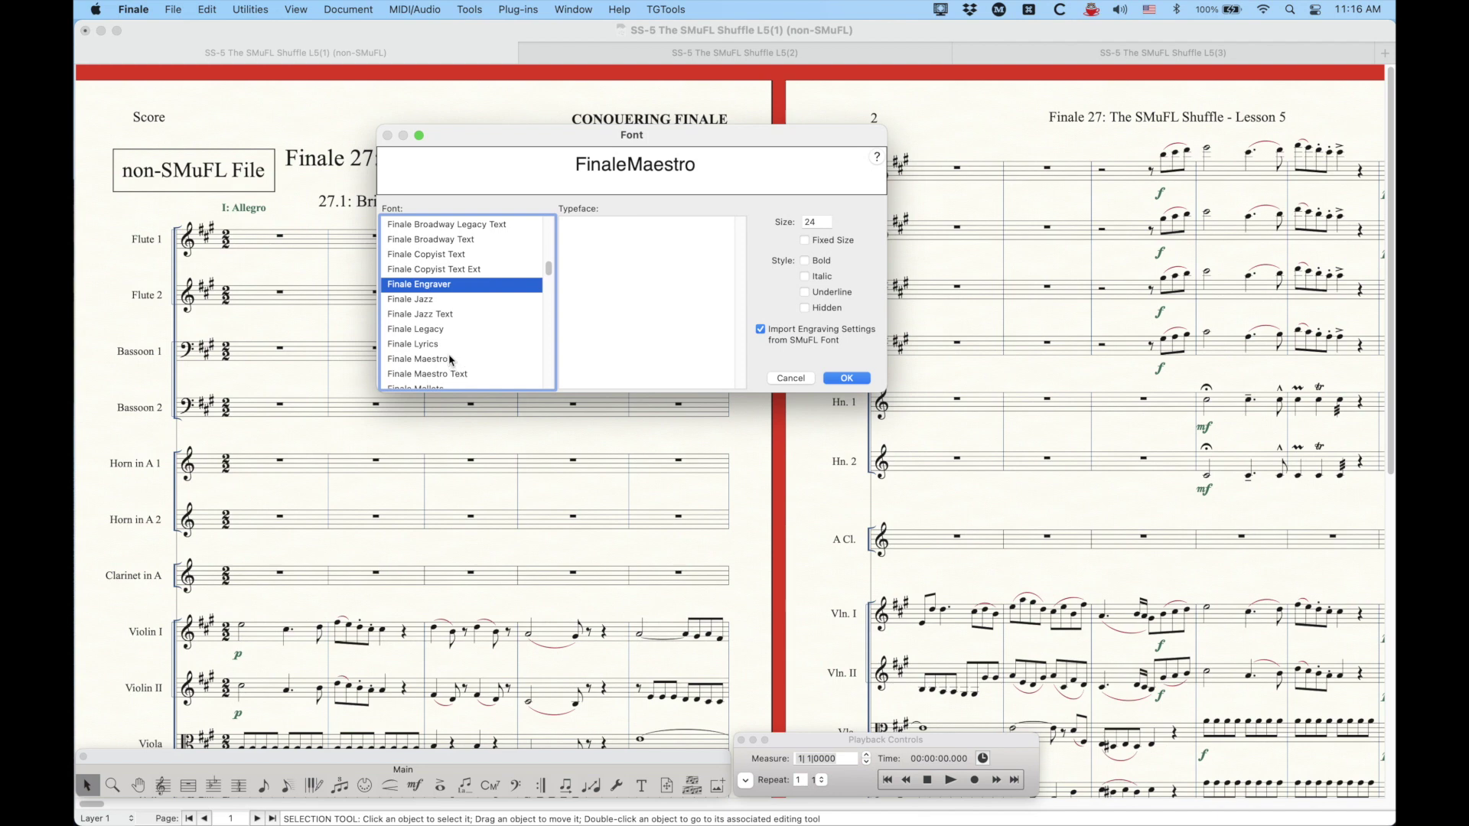
pyautogui.click(795, 381)
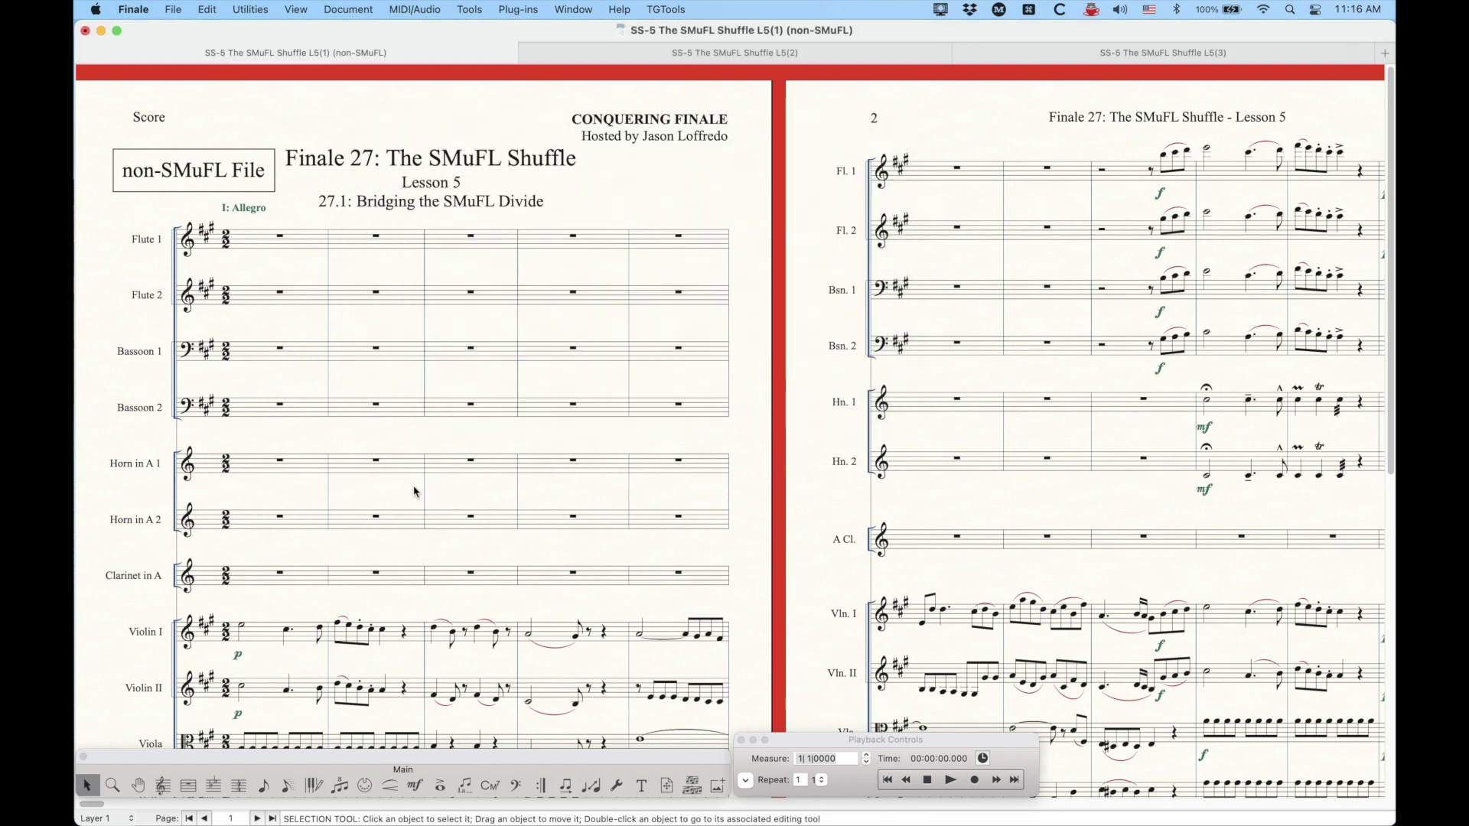
# - Open the Articulation Selection list from a Violin I note and inspect the symbol type of the plain trill, articulation 18
pyautogui.scroll(-3, 419, 605)
pyautogui.scroll(-1, 415, 605)
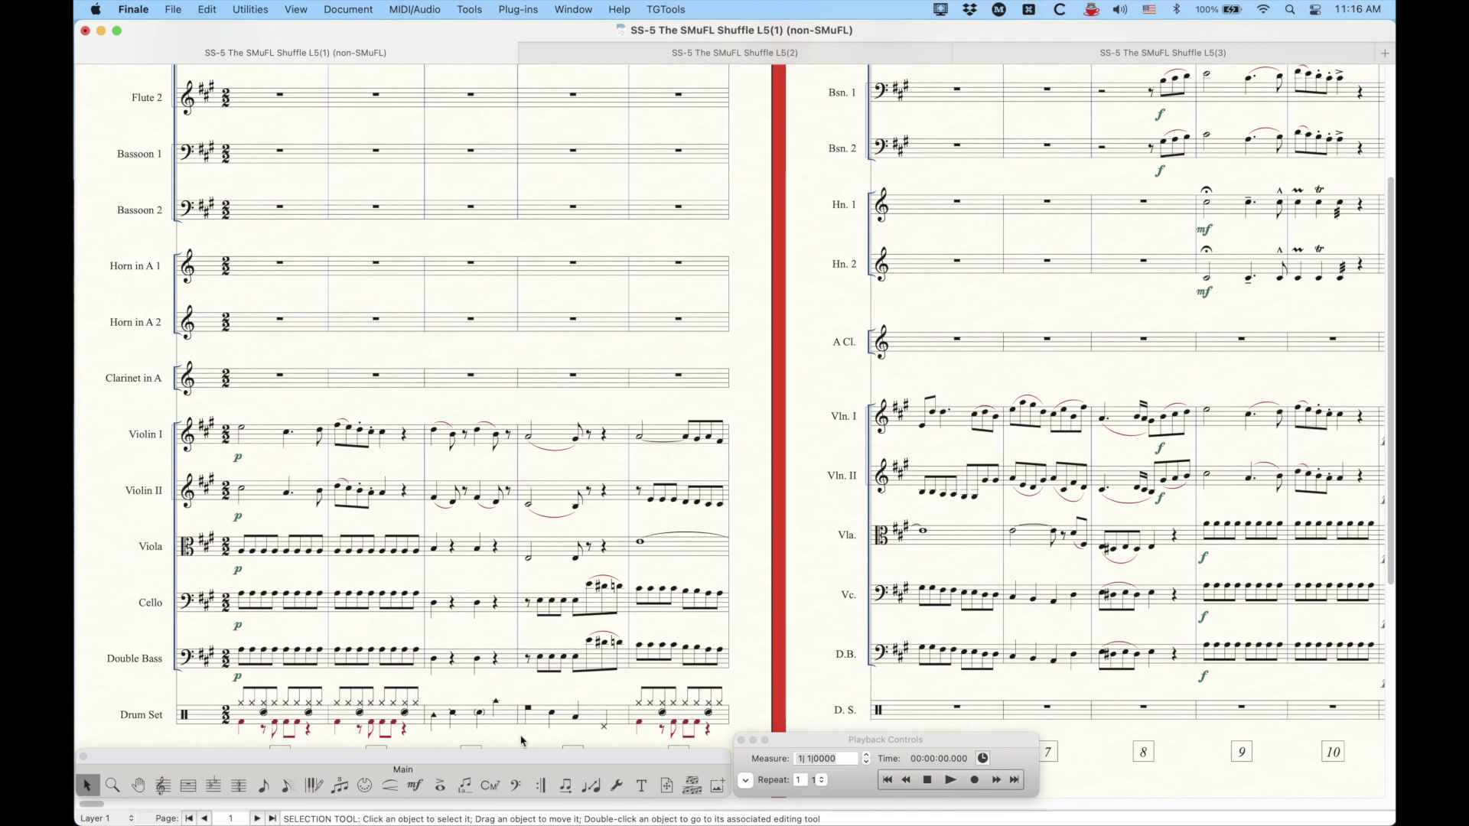
pyautogui.click(441, 785)
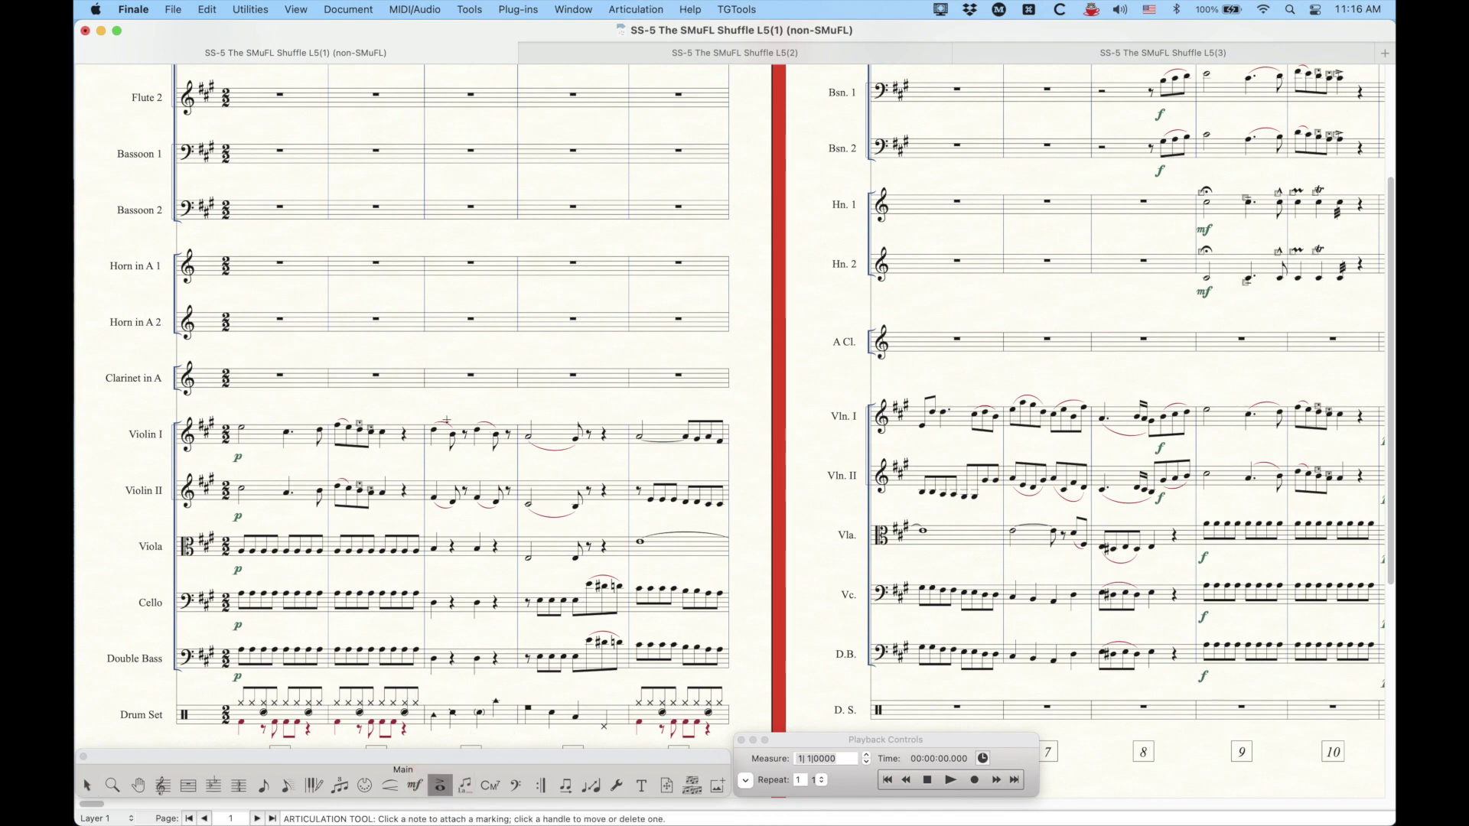
pyautogui.click(606, 398)
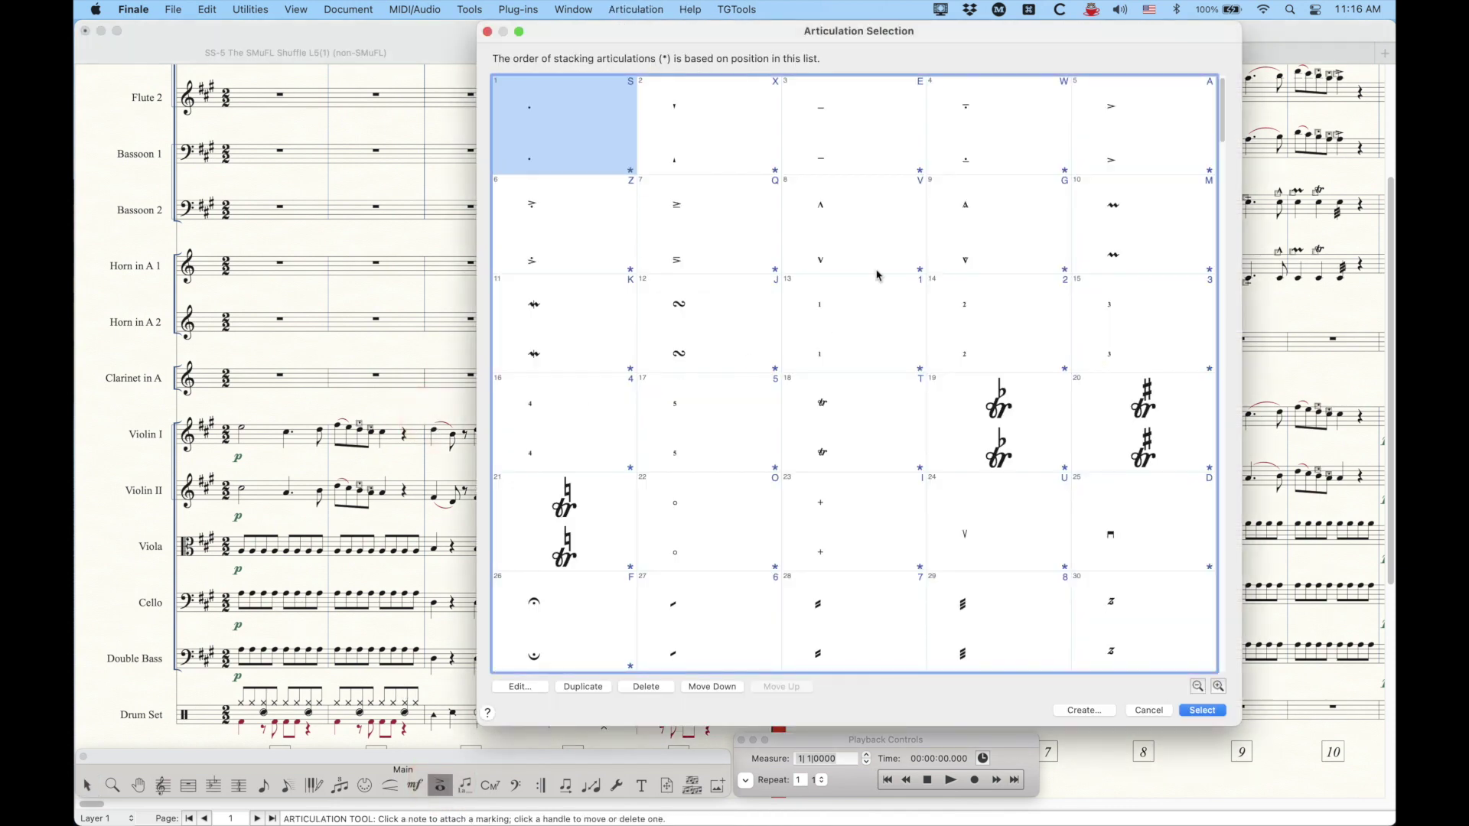
pyautogui.moveTo(758, 32); pyautogui.dragTo(598, 35)
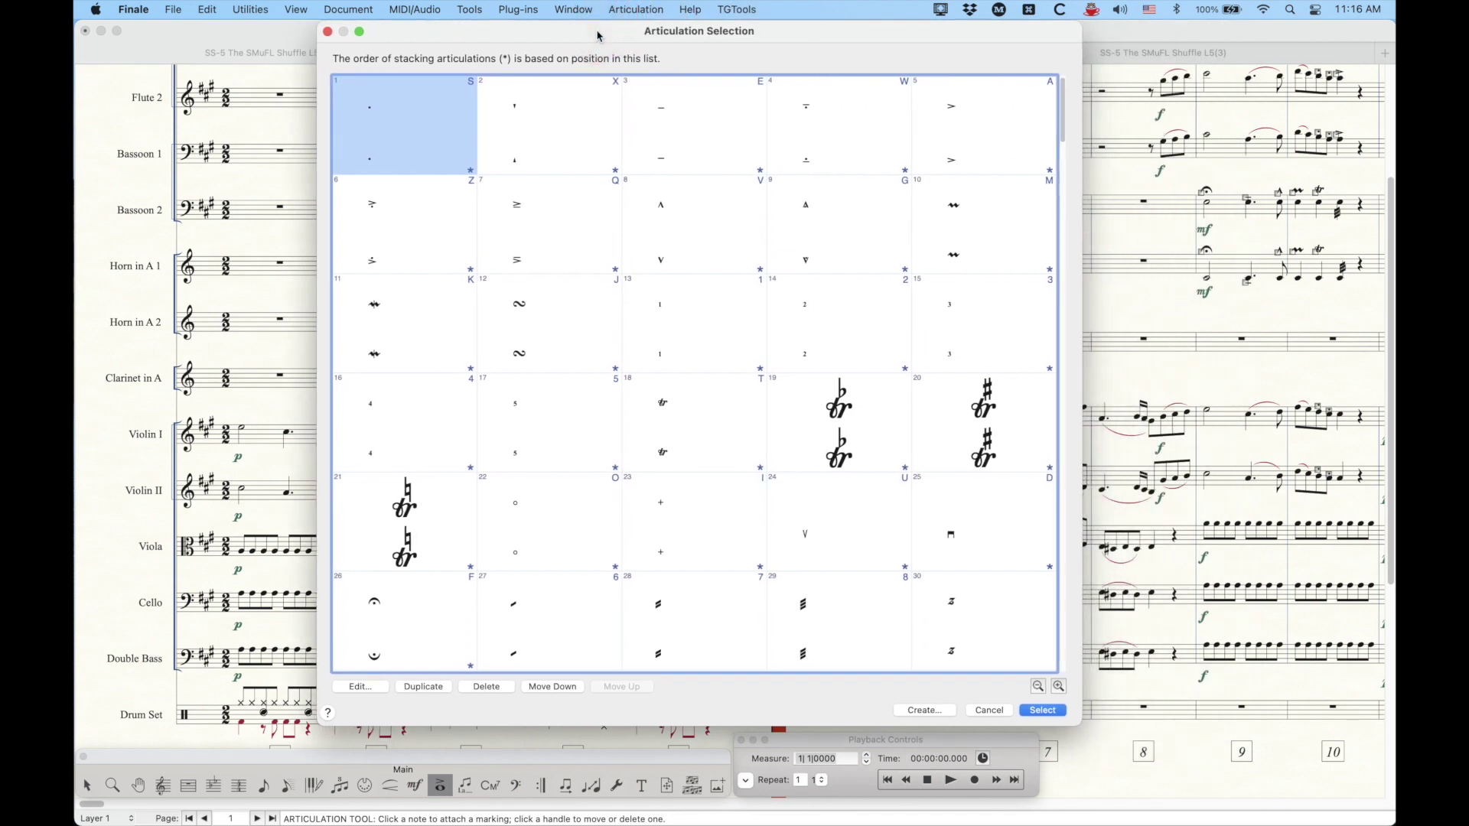
pyautogui.click(706, 438)
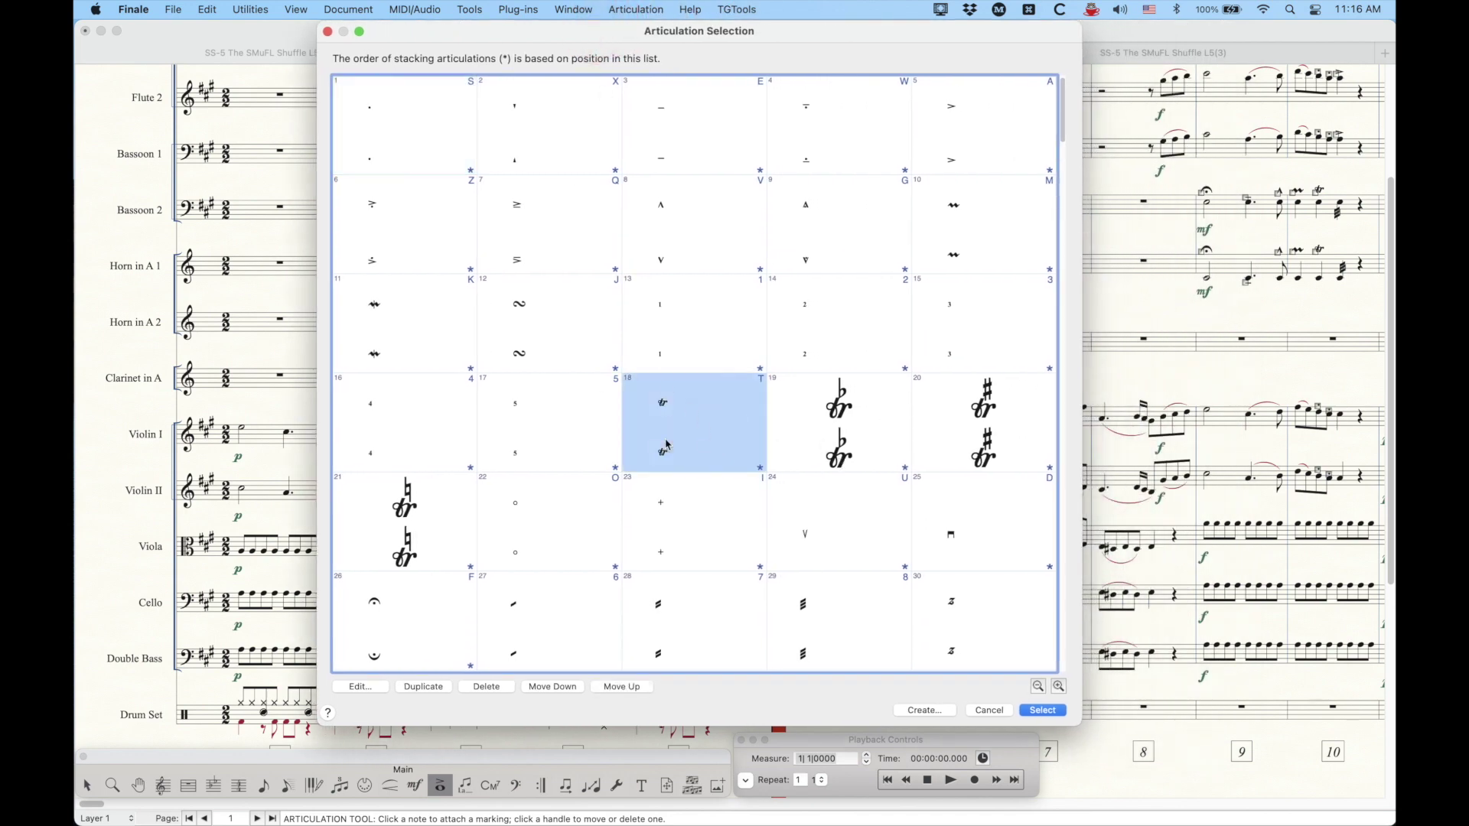
pyautogui.click(375, 687)
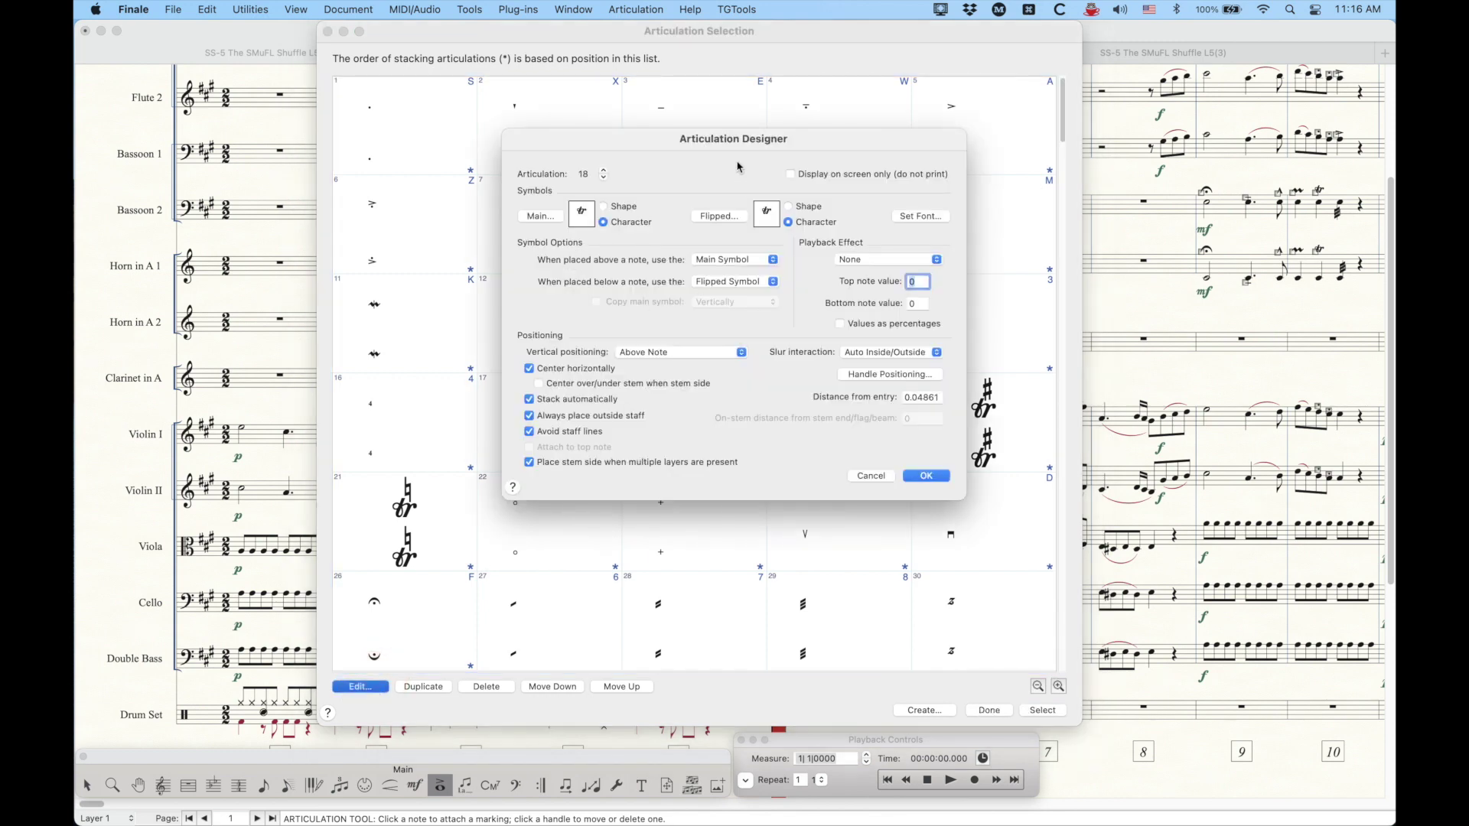
pyautogui.moveTo(727, 142); pyautogui.dragTo(721, 132)
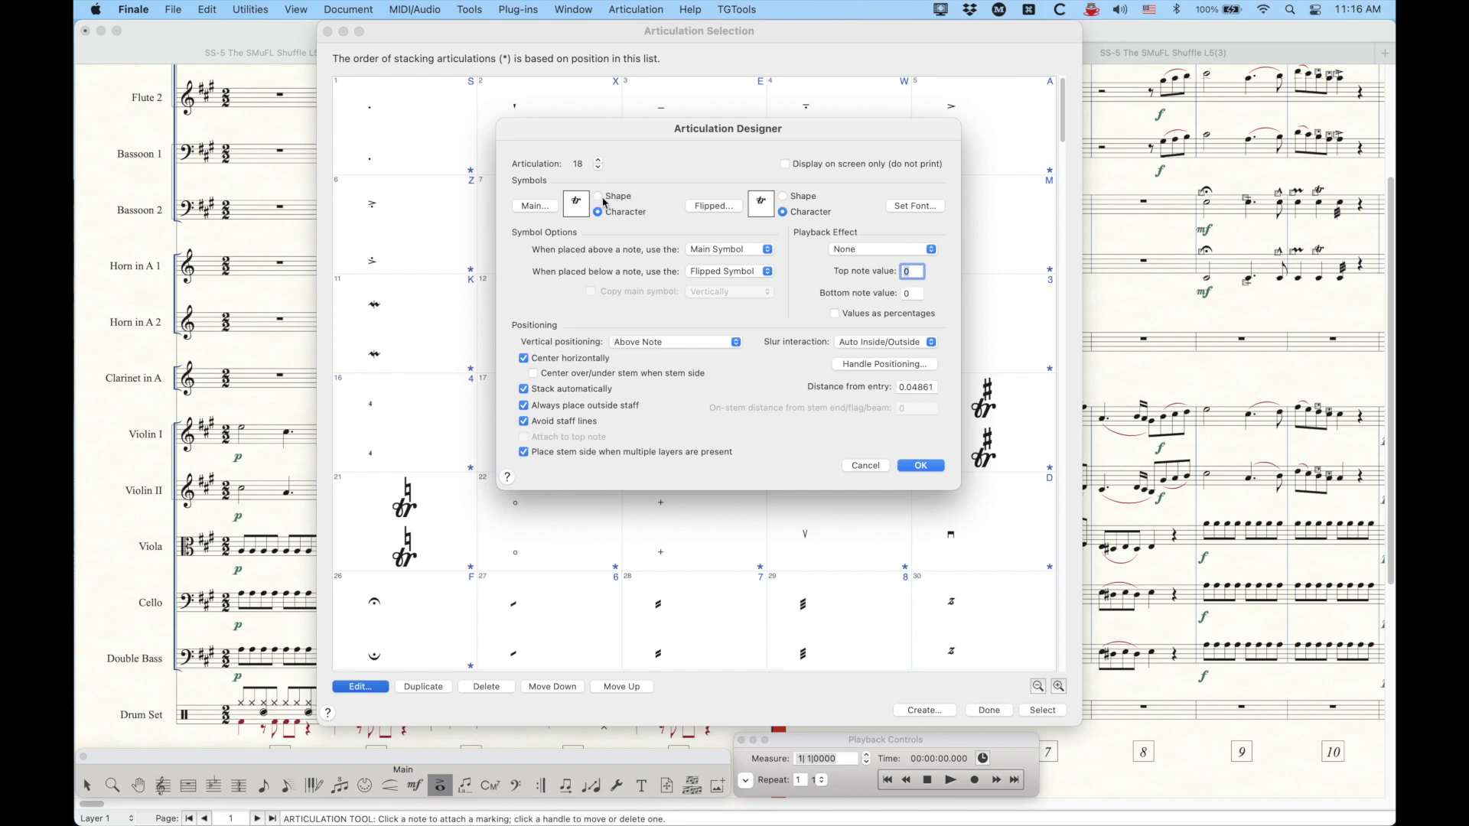
pyautogui.click(864, 466)
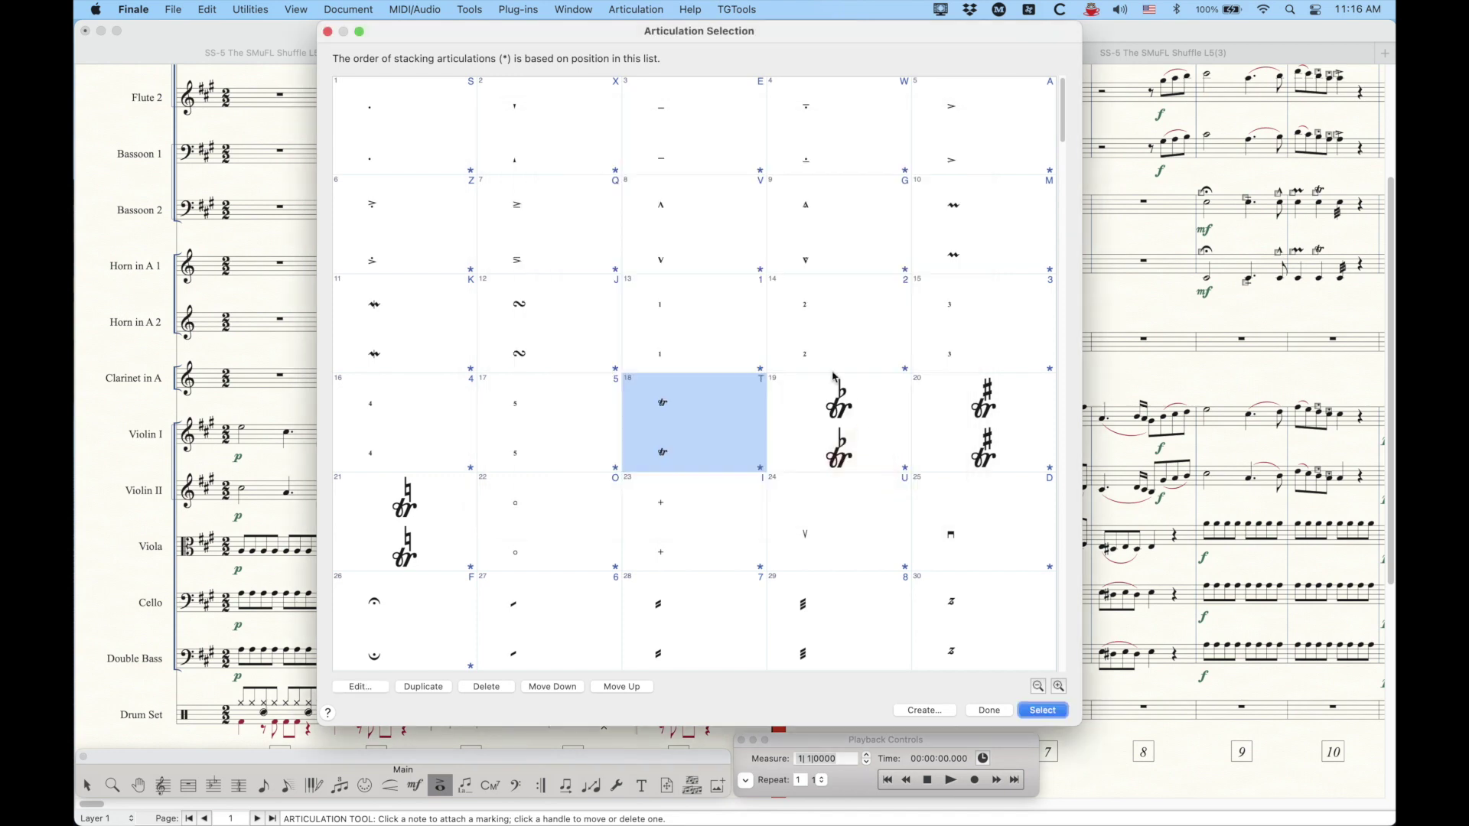
# - Inspect the main shape of the flat trill, articulation 19, and compare it with the sharp and natural trill articulations
pyautogui.click(835, 420)
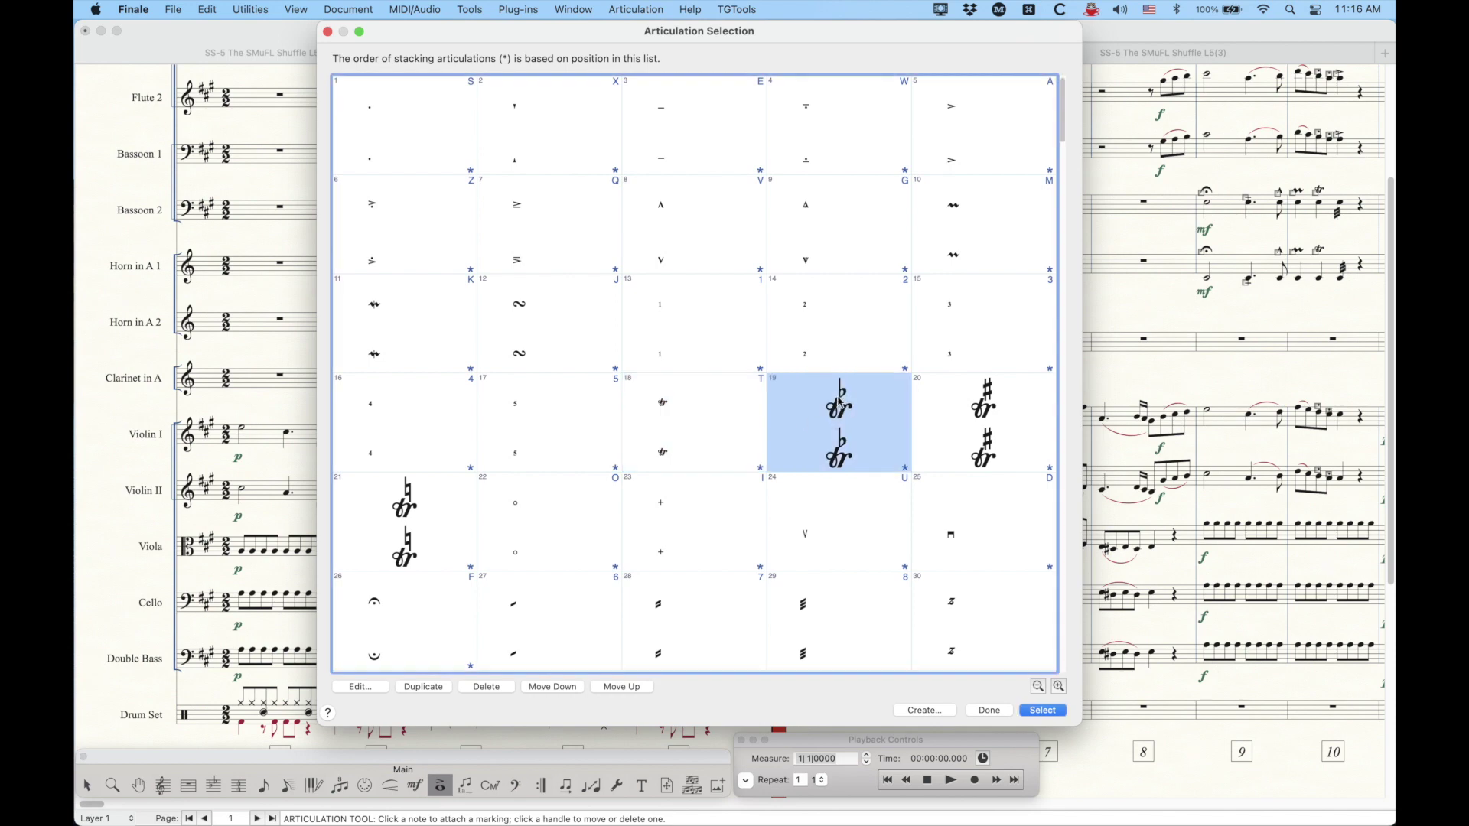
pyautogui.click(359, 686)
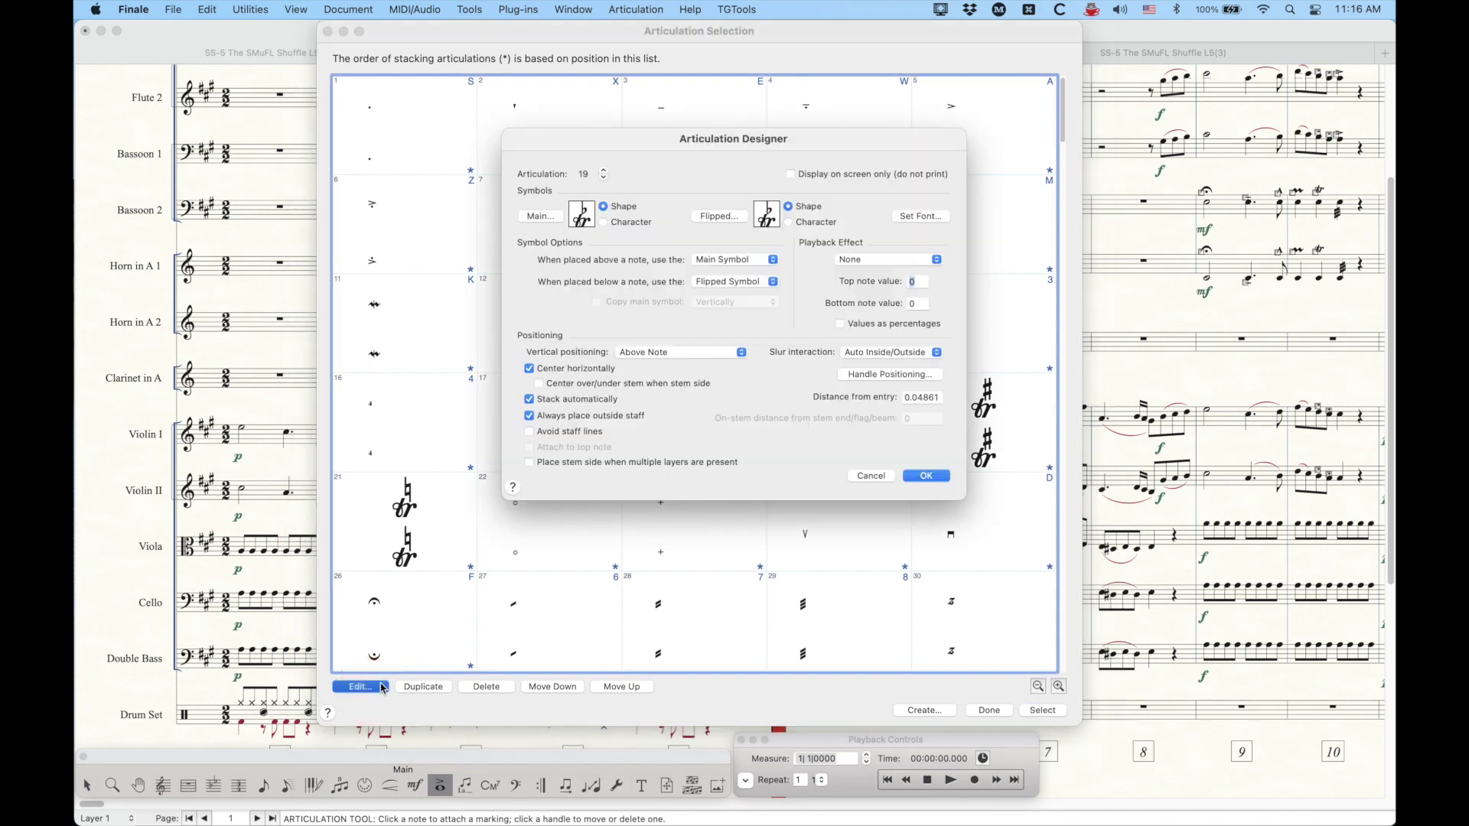
pyautogui.click(553, 217)
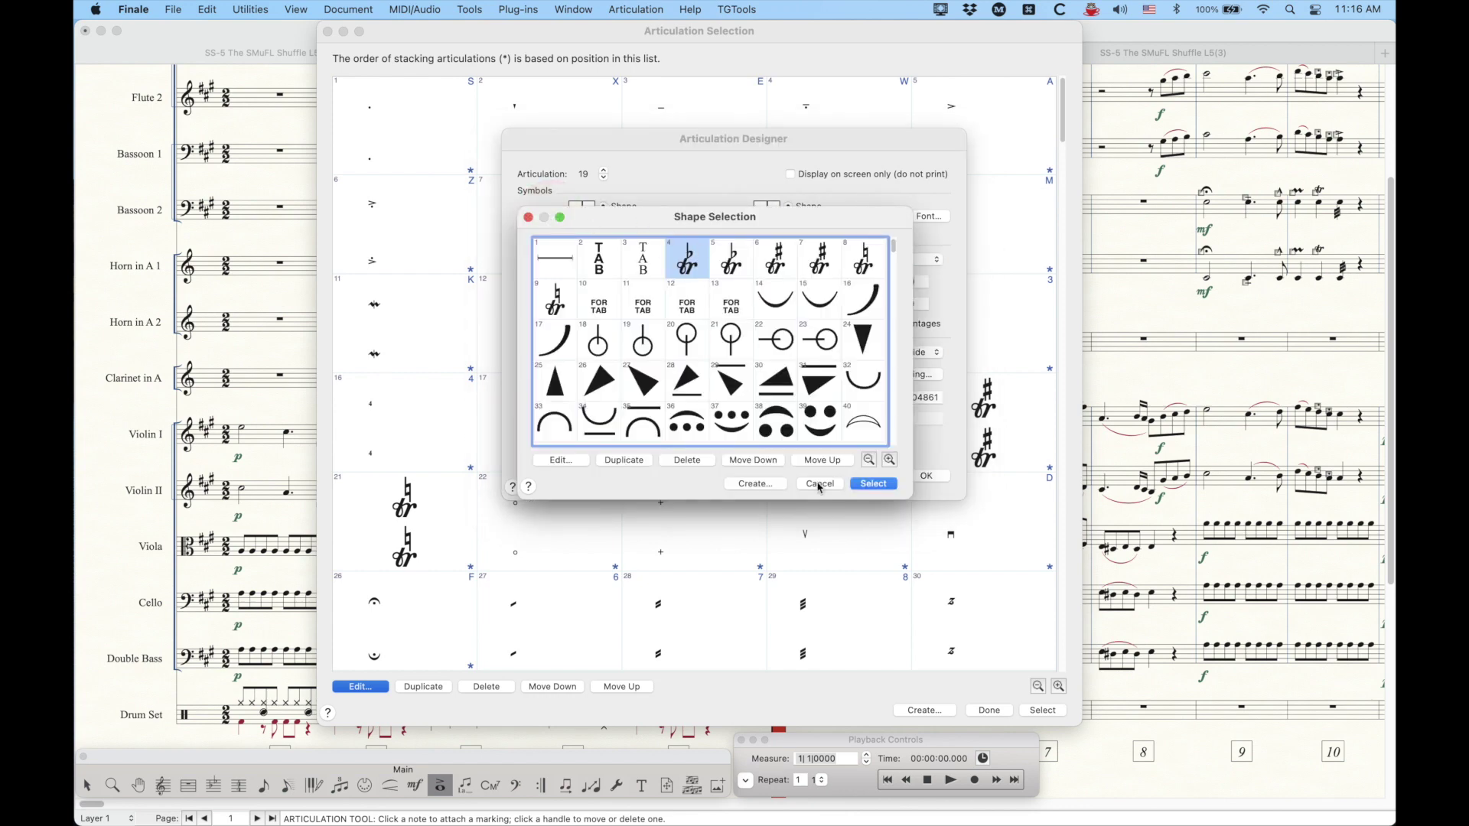
pyautogui.click(842, 501)
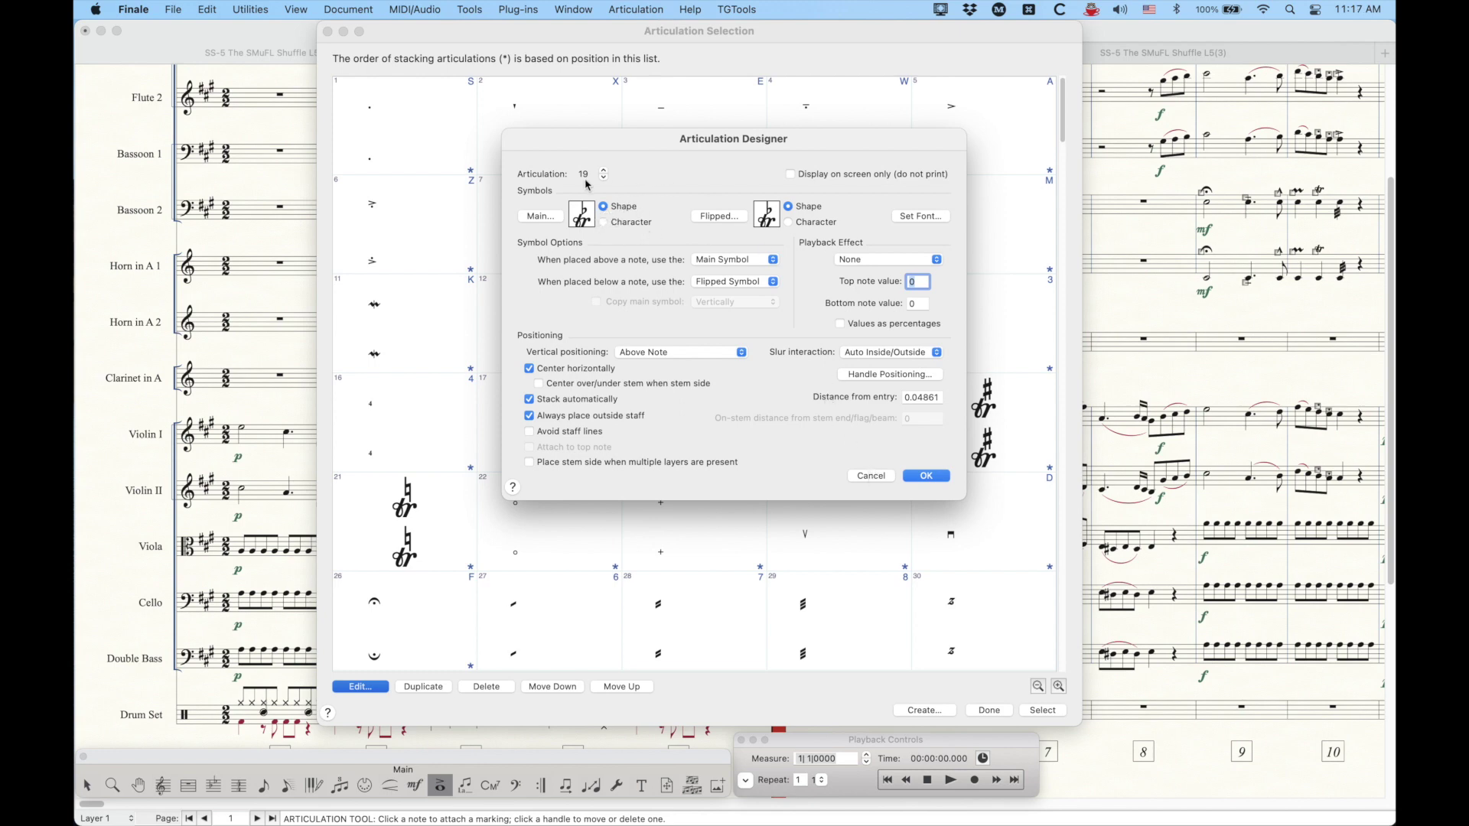
pyautogui.click(871, 476)
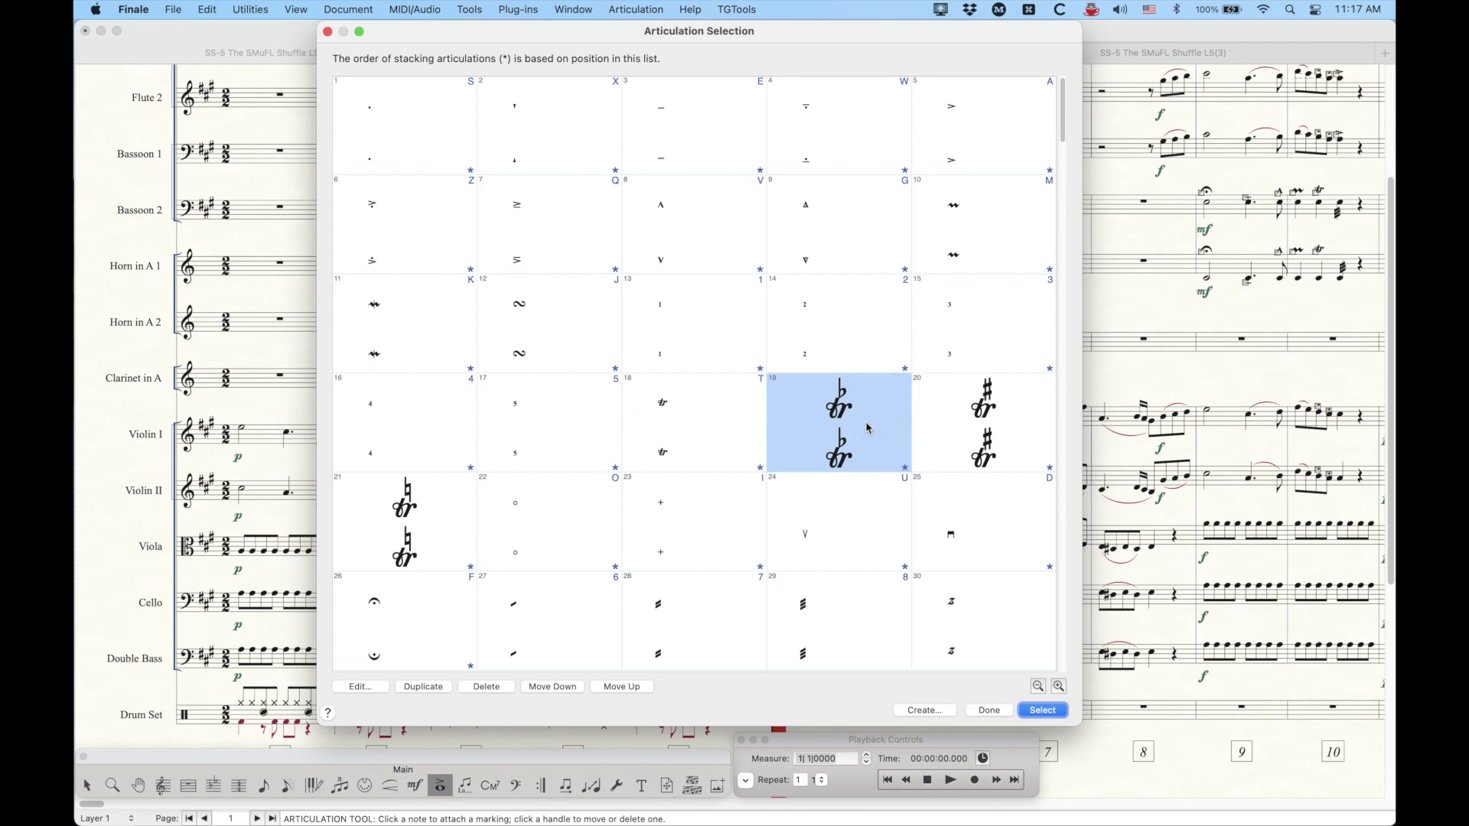
pyautogui.click(958, 415)
pyautogui.click(443, 520)
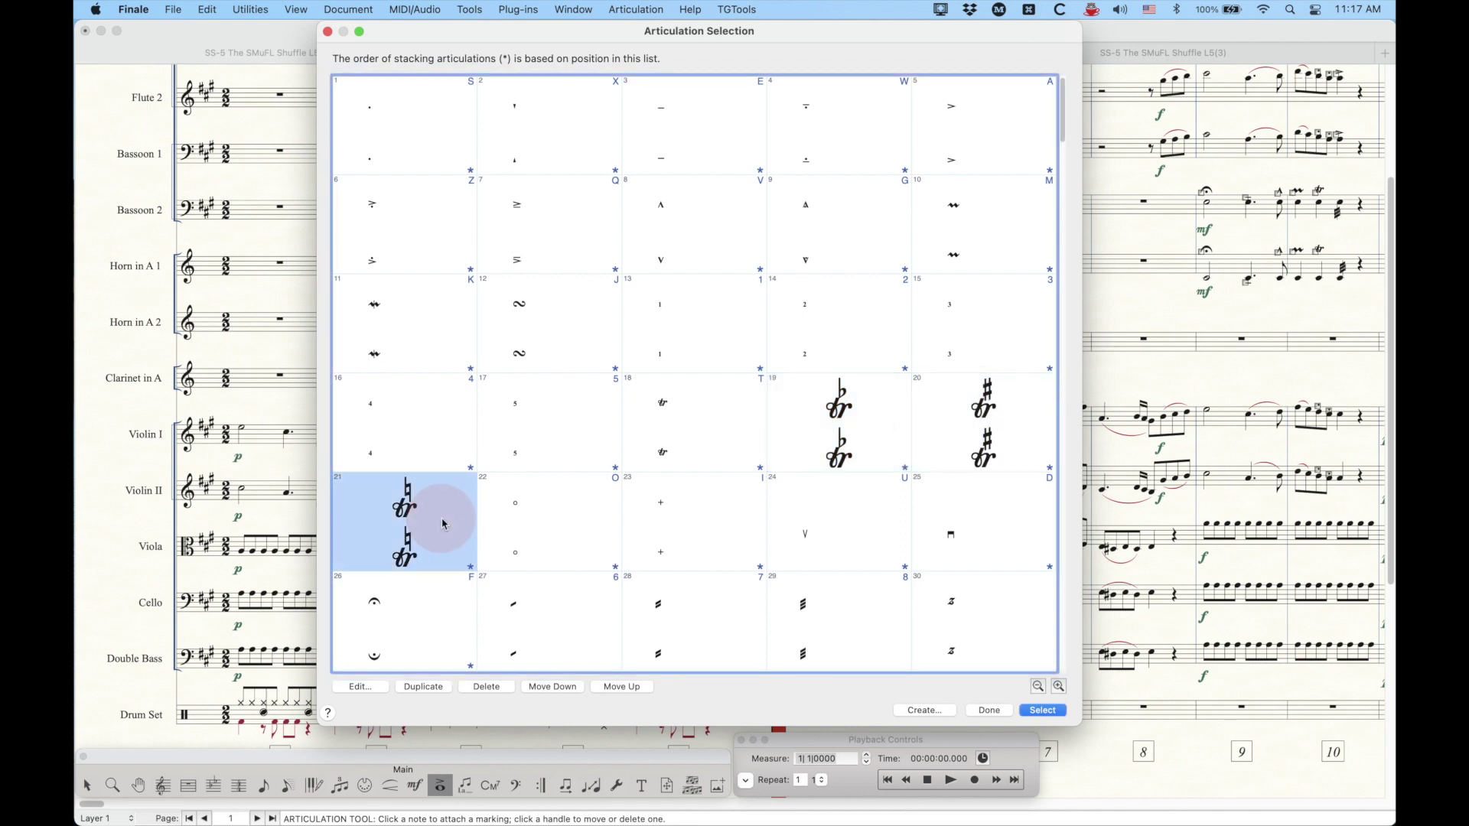
# - Leave the Articulation Selection list without assigning an articulation, and activate the Selection tool with the full first page of the score in view
pyautogui.click(838, 422)
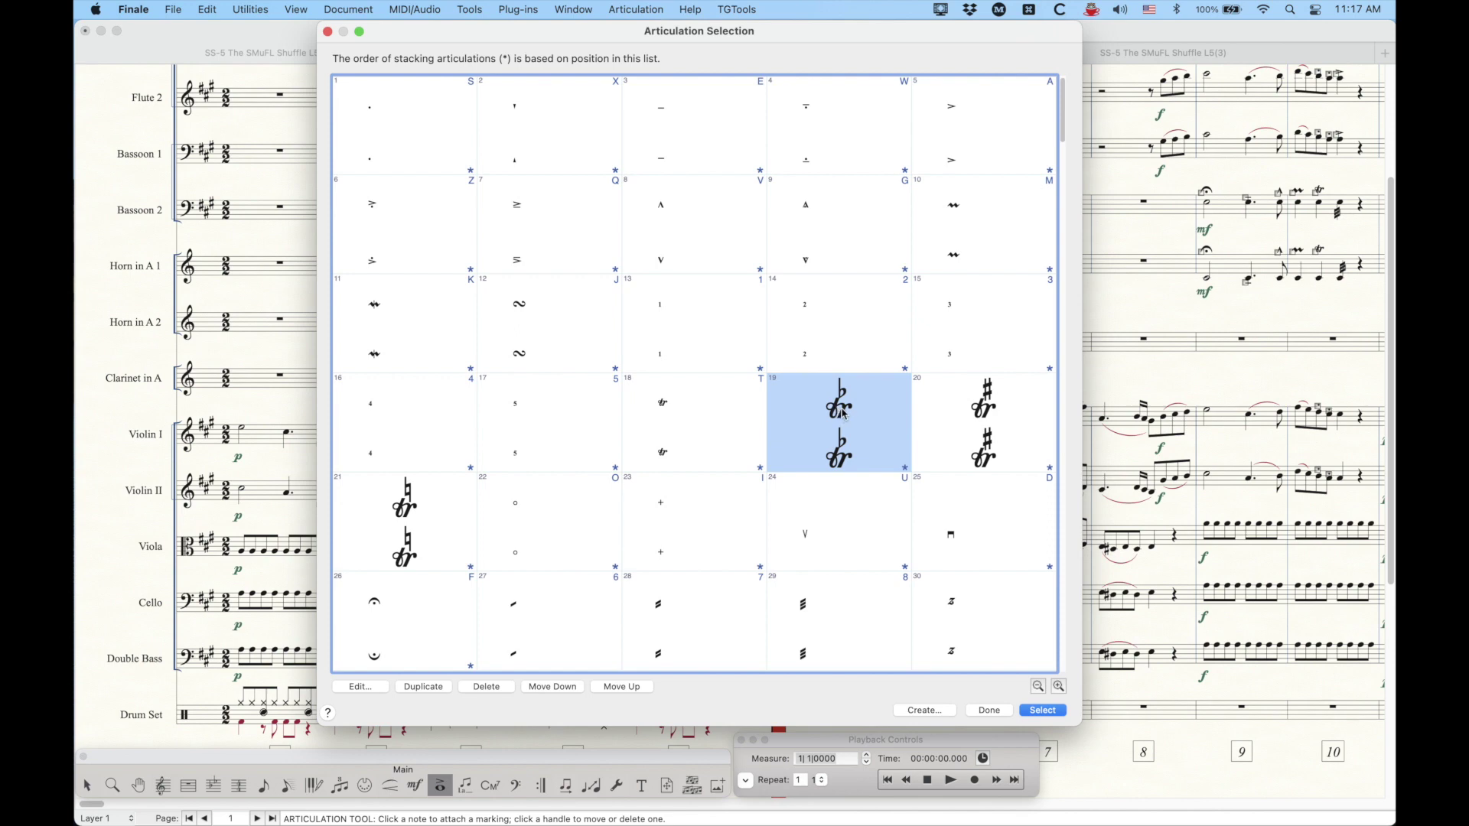
pyautogui.click(991, 711)
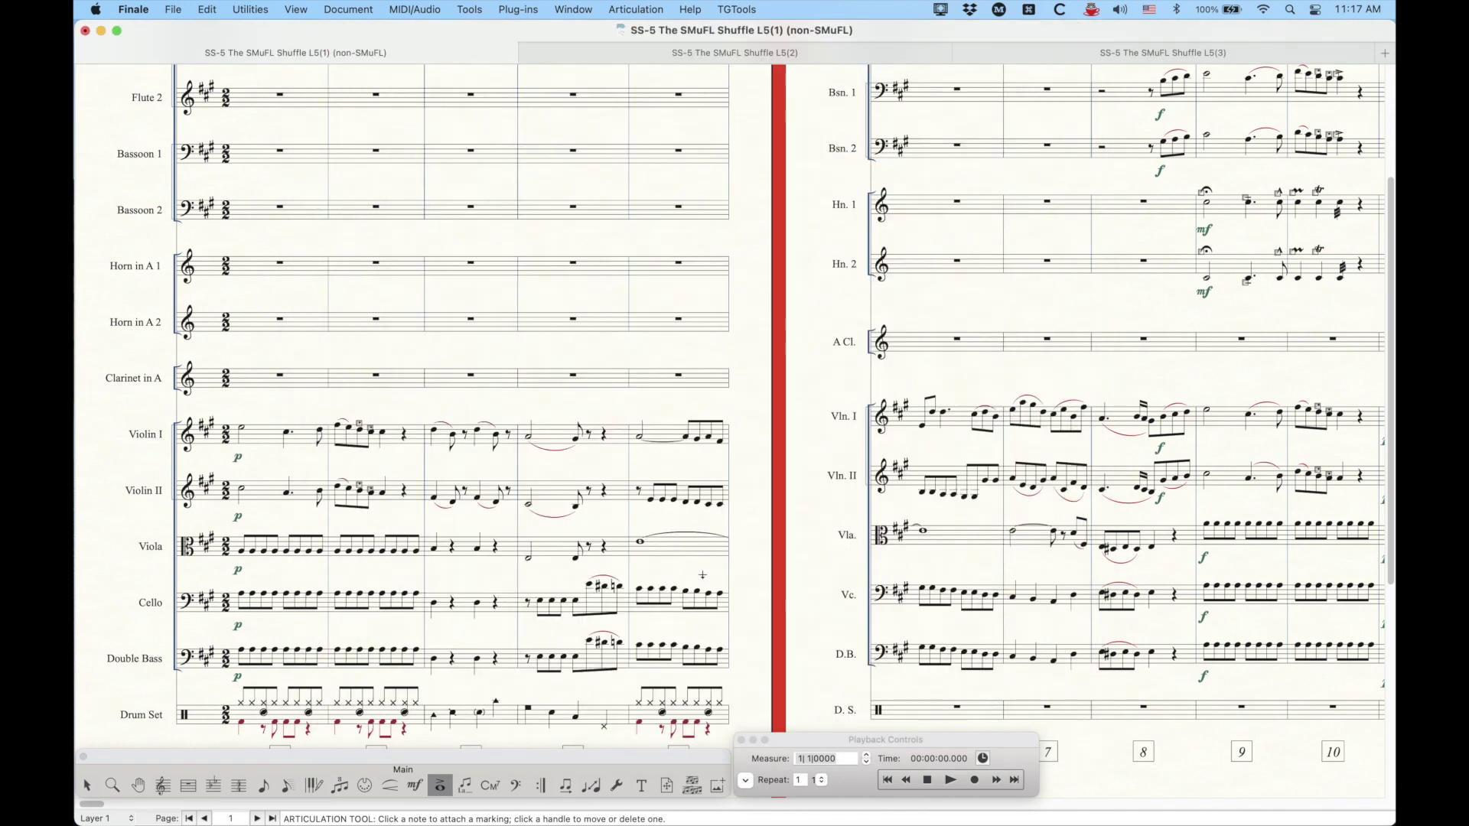
pyautogui.hscroll(-2, 469, 546)
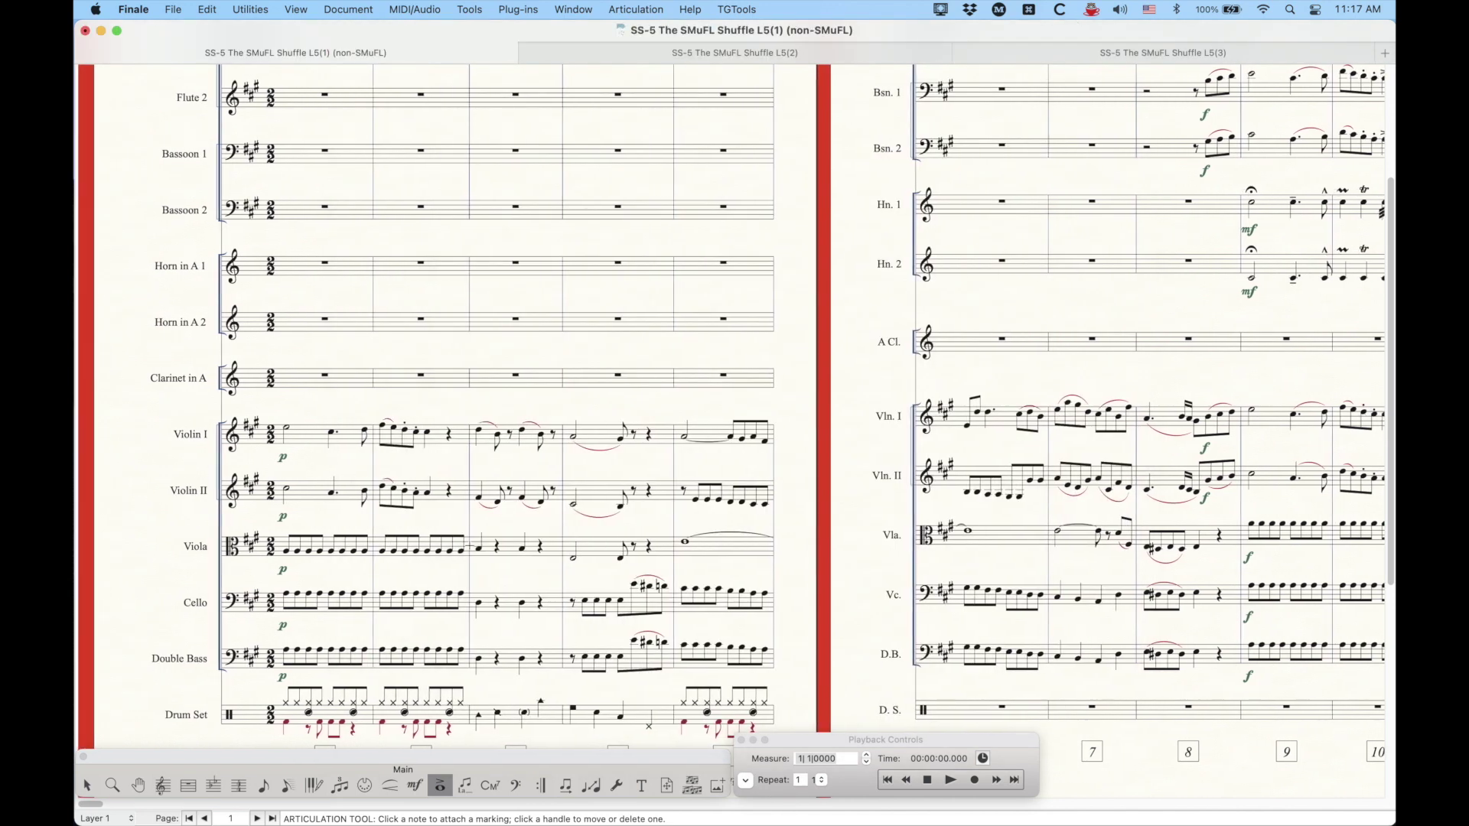
pyautogui.scroll(3, 430, 579)
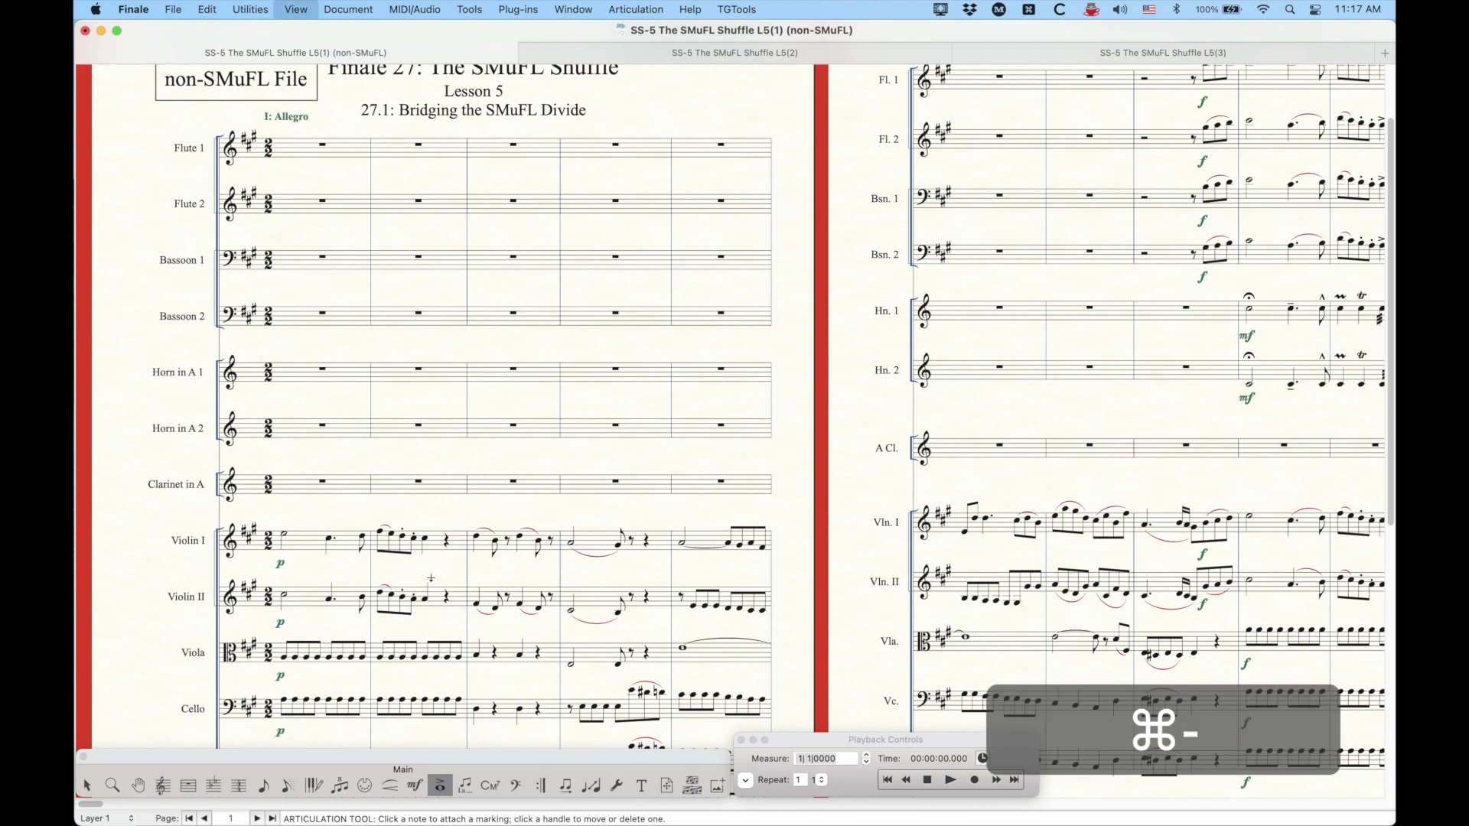
pyautogui.press('super+minus')
pyautogui.press('super+minus')
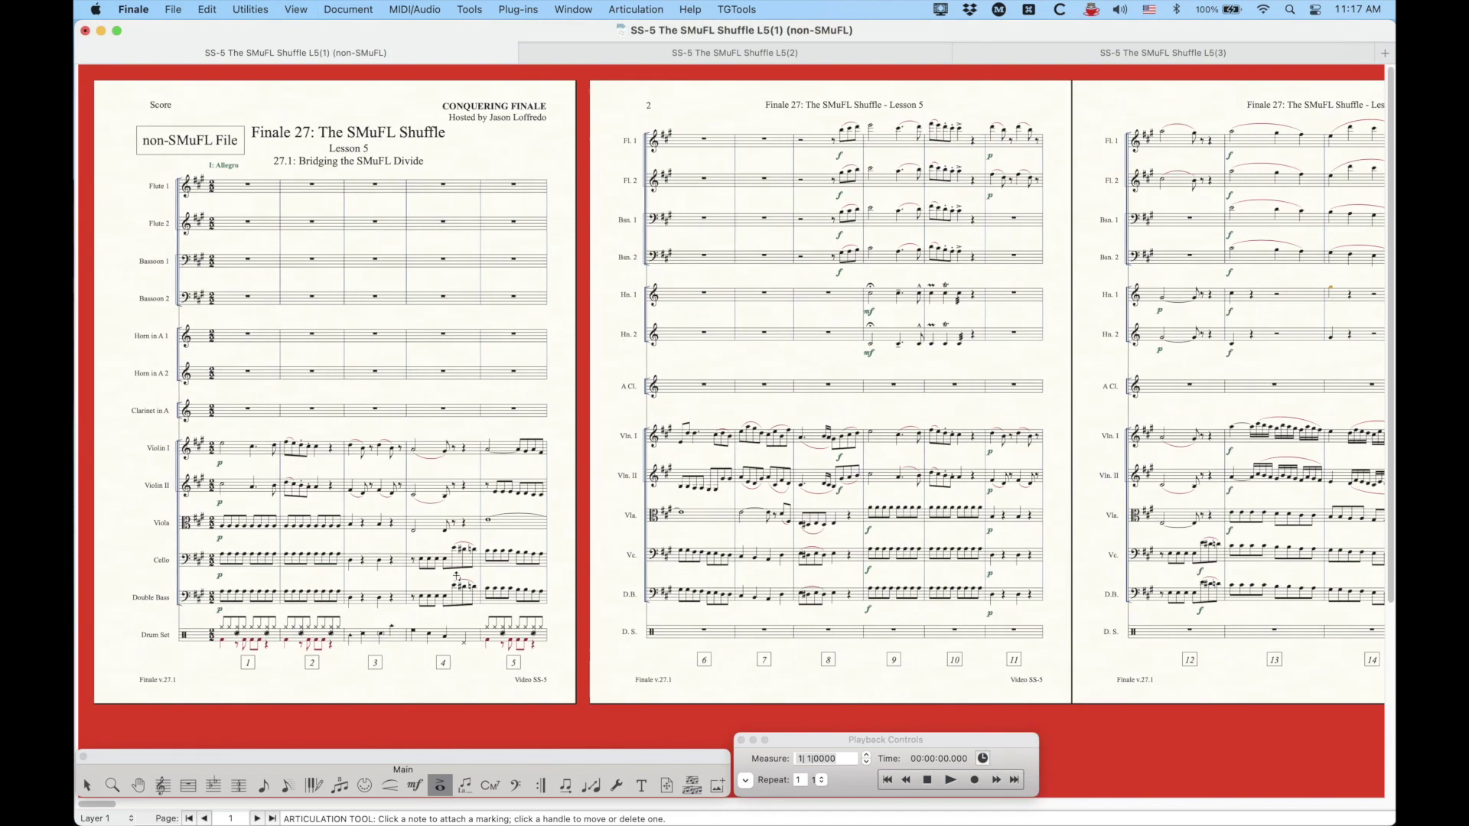
pyautogui.click(87, 786)
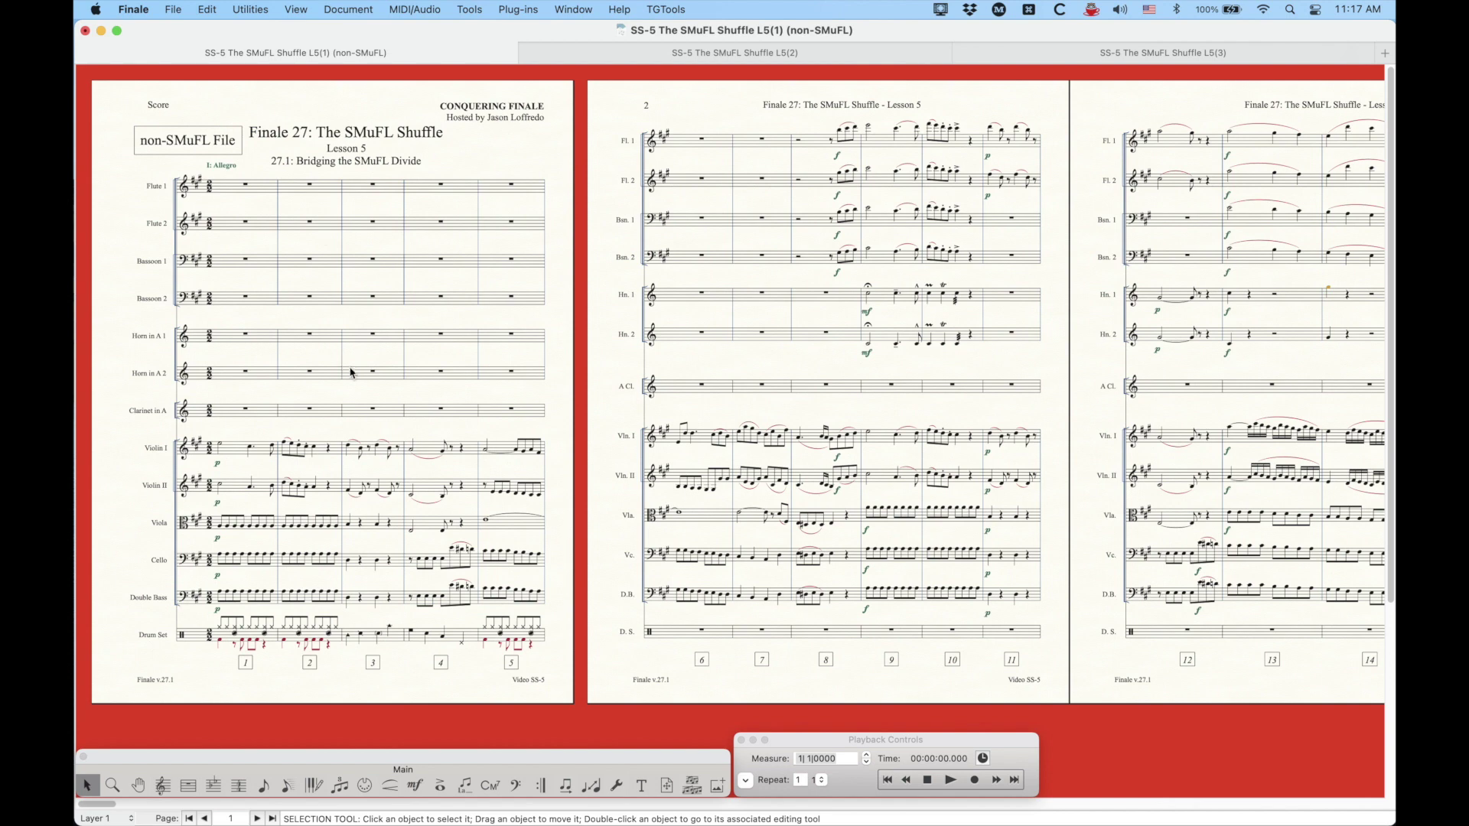
# - Try to set the document's default music font back to the non-SMuFL font Maestro
pyautogui.click(341, 10)
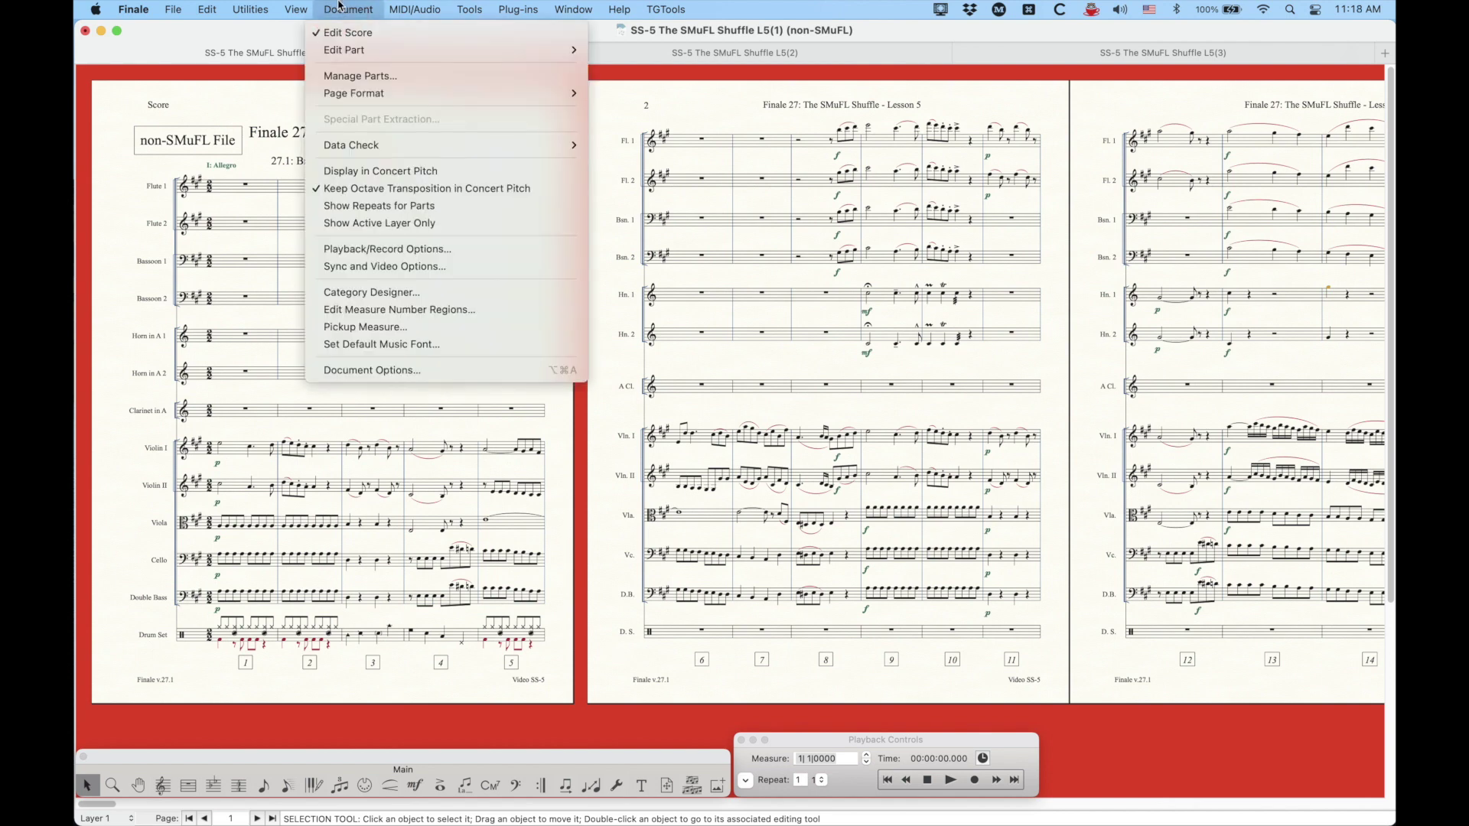
pyautogui.click(380, 345)
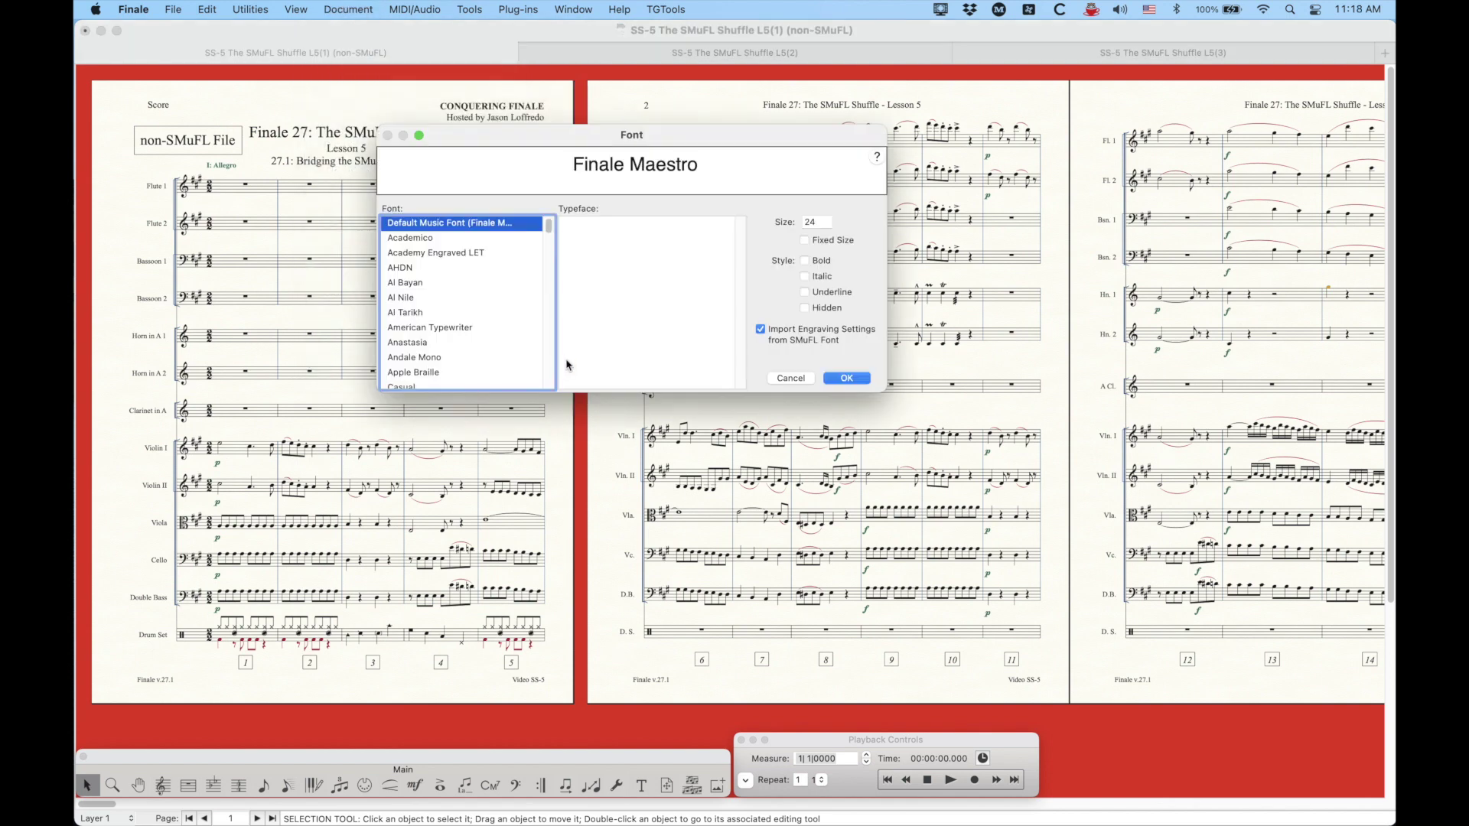
pyautogui.moveTo(549, 230); pyautogui.dragTo(558, 310)
pyautogui.scroll(3, 404, 276)
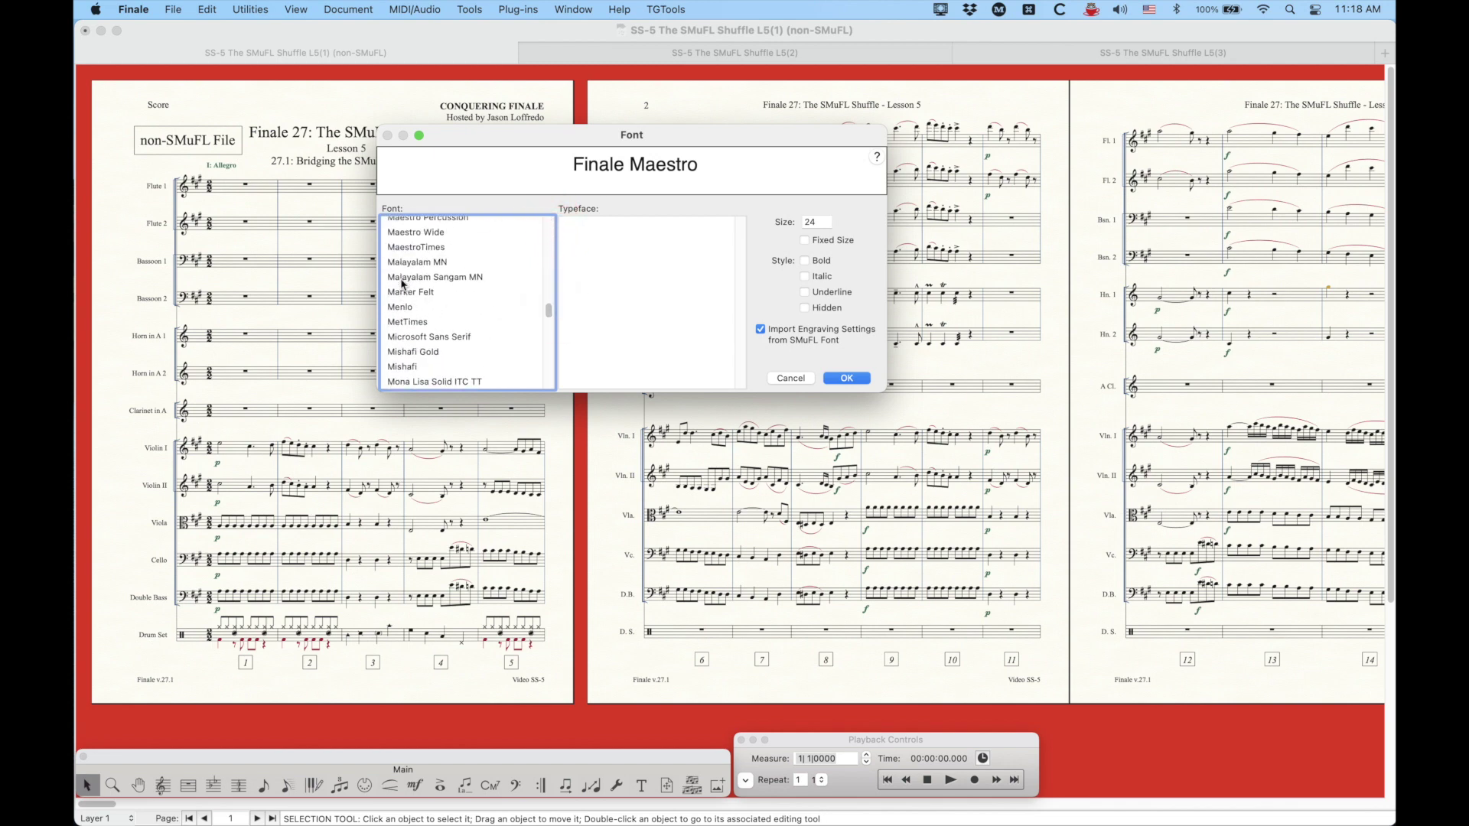
pyautogui.click(424, 245)
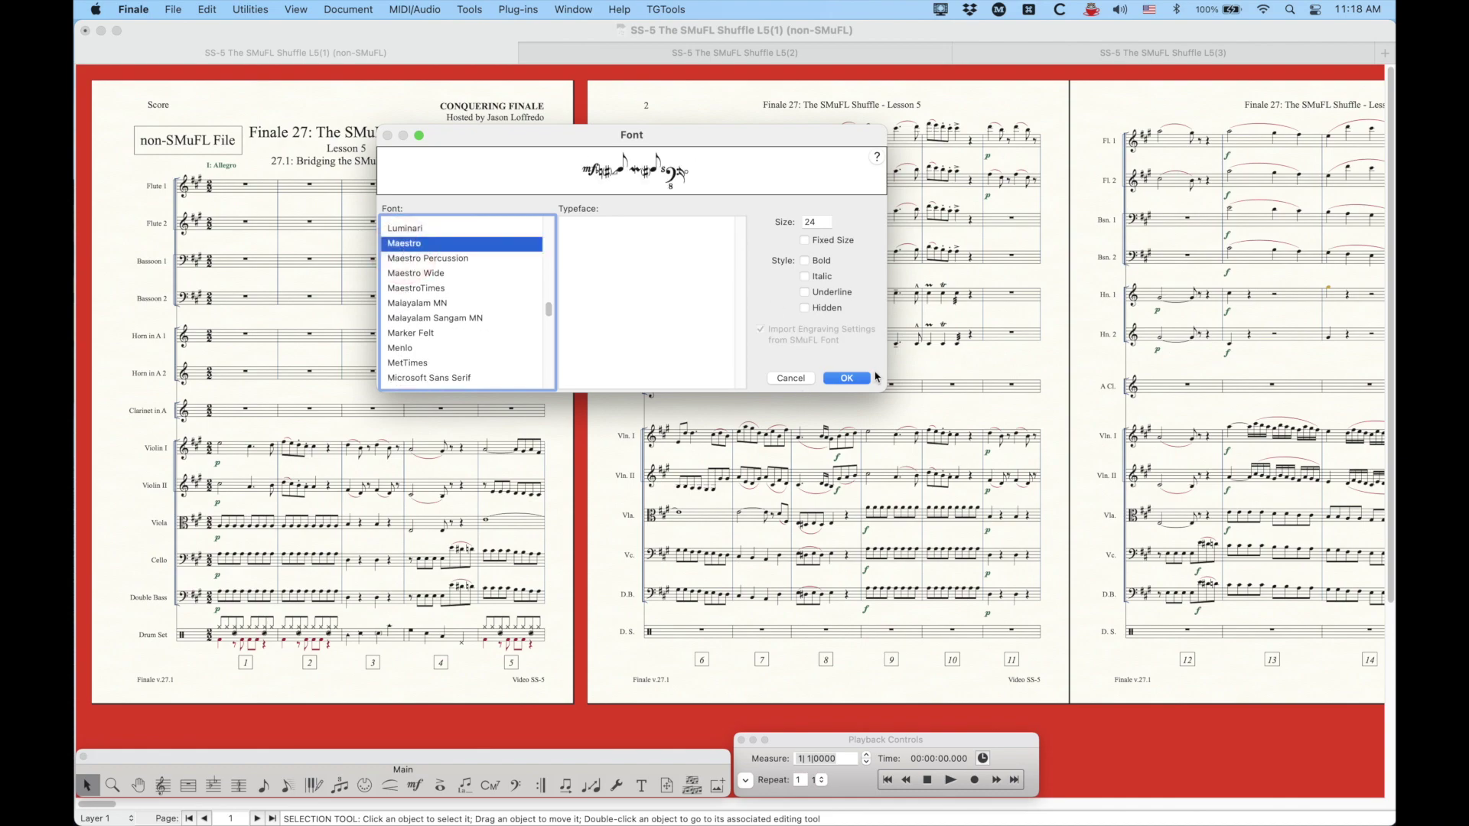
pyautogui.click(847, 377)
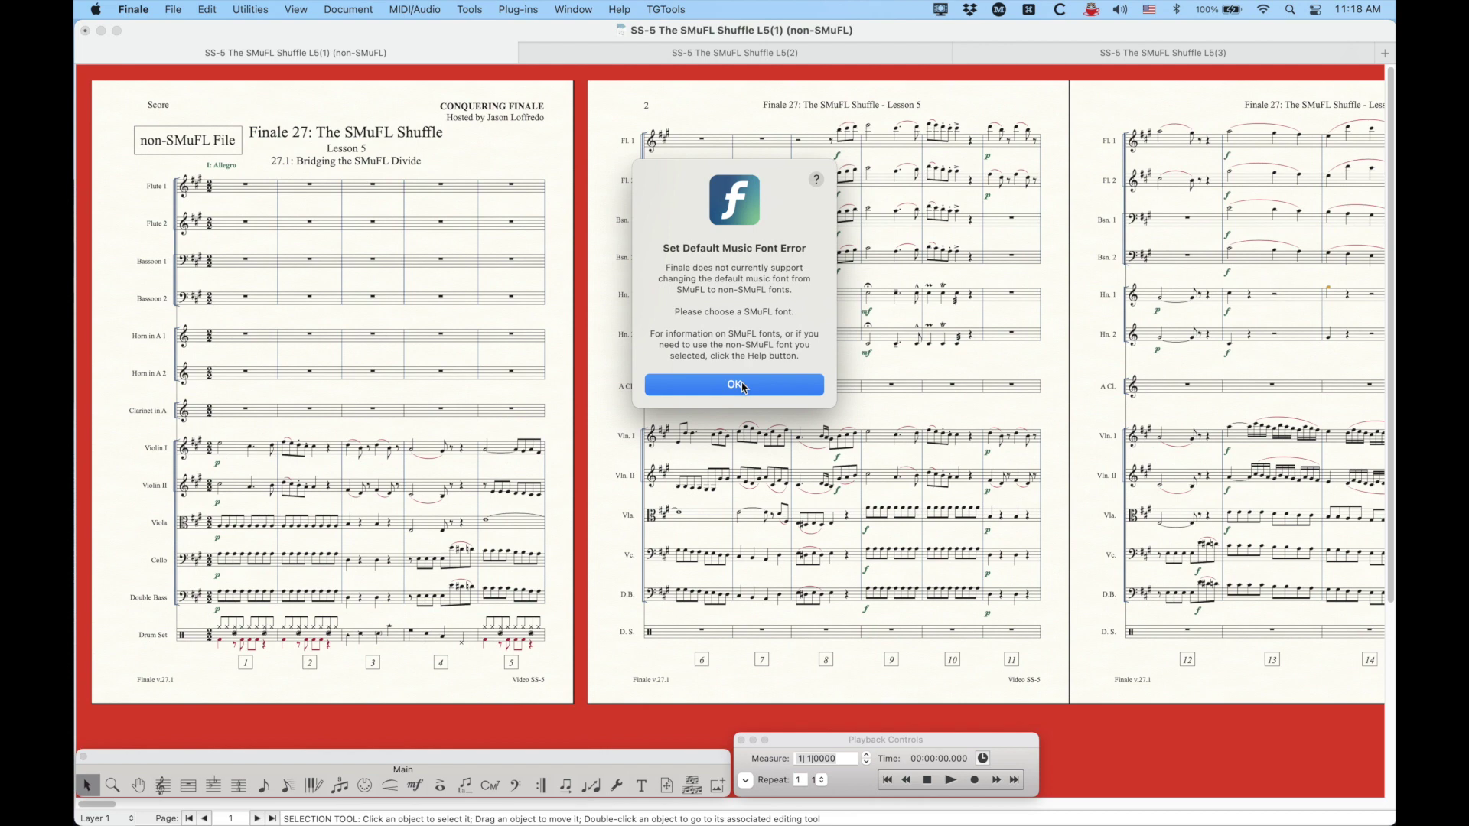
pyautogui.click(742, 387)
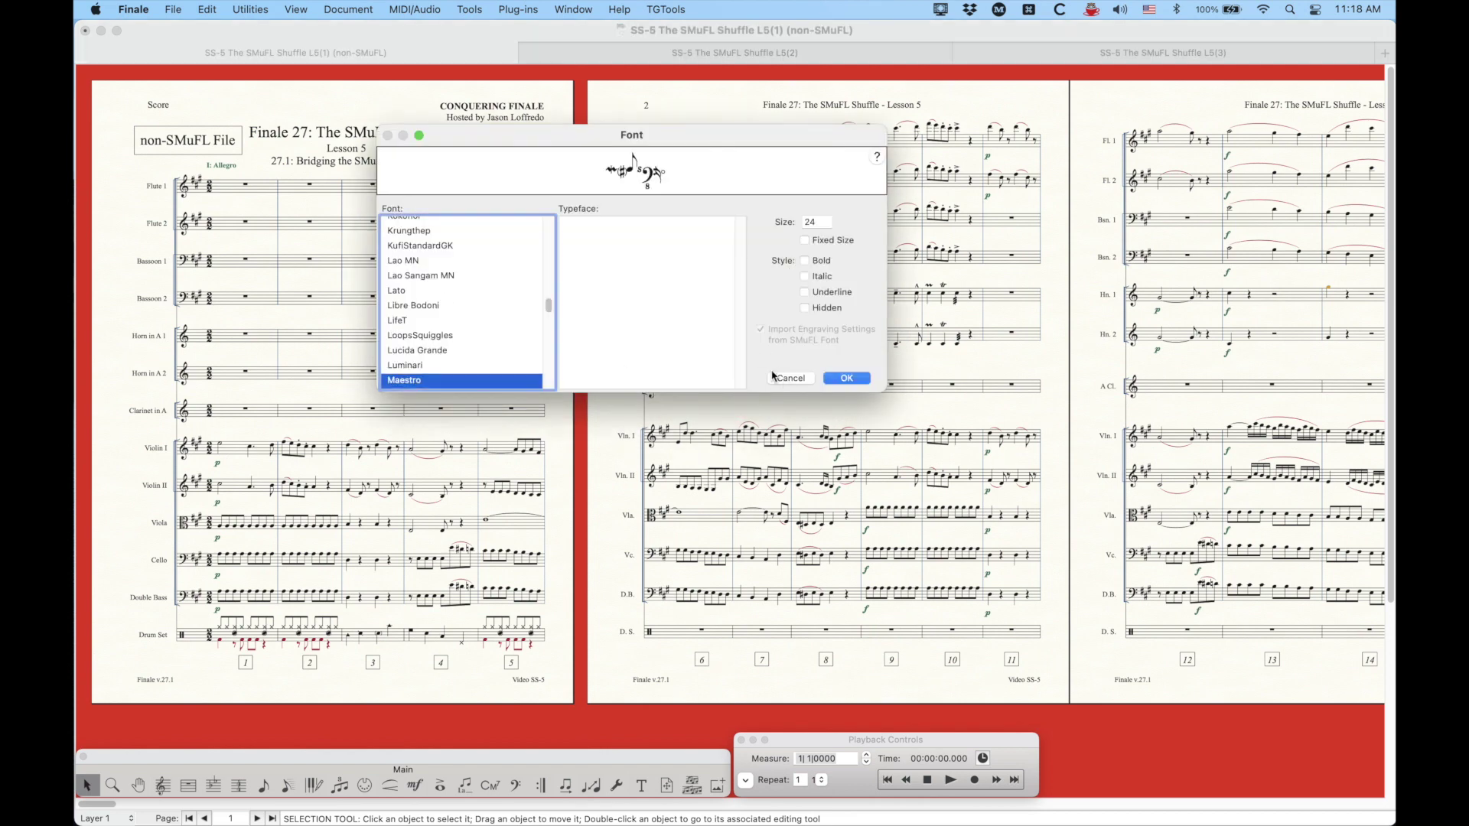
# - Set the default music font to the SMuFL font Bravura, importing the engraving settings from the font
pyautogui.moveTo(549, 305); pyautogui.dragTo(551, 247)
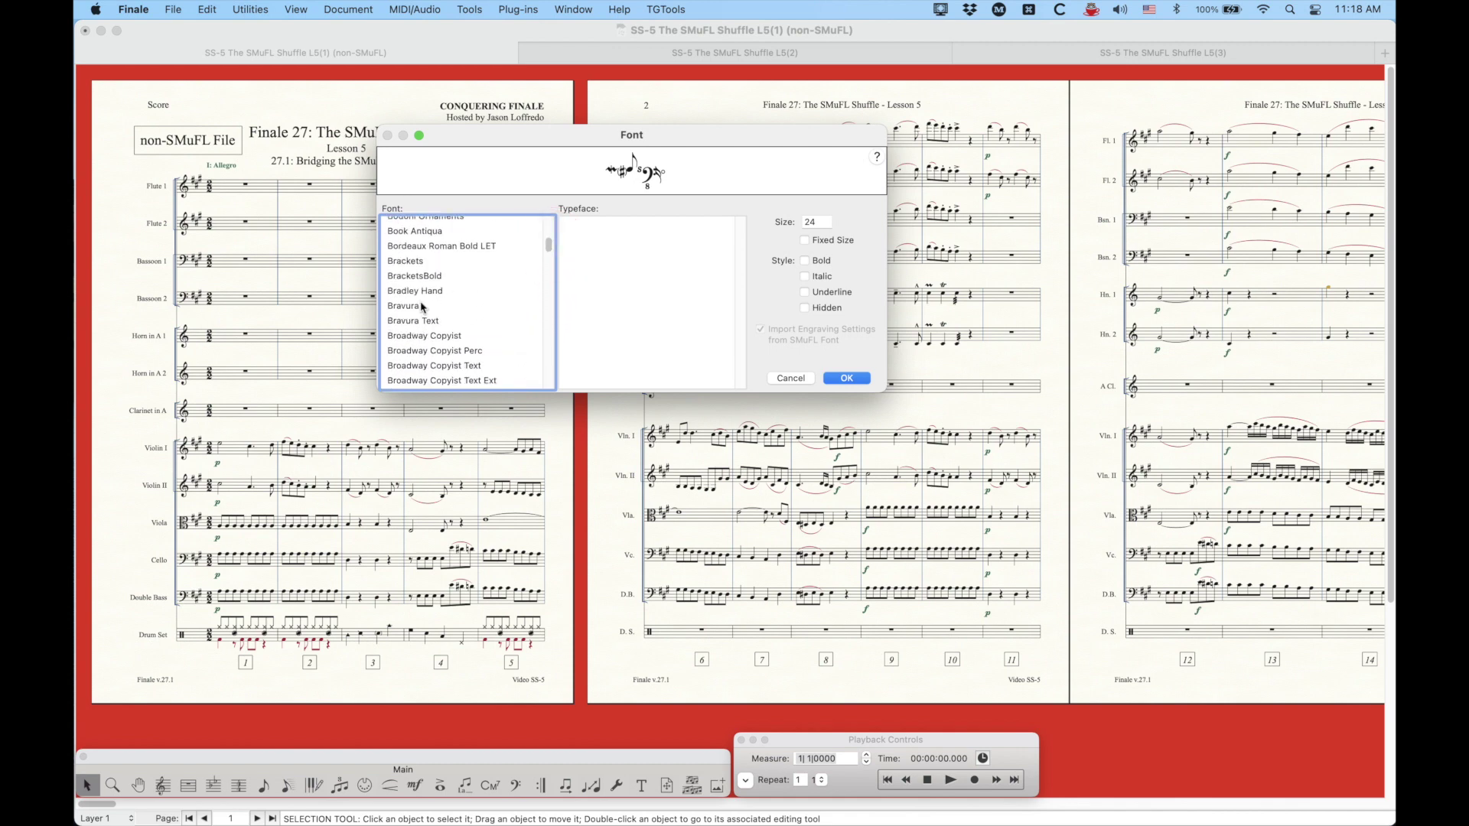
pyautogui.click(421, 305)
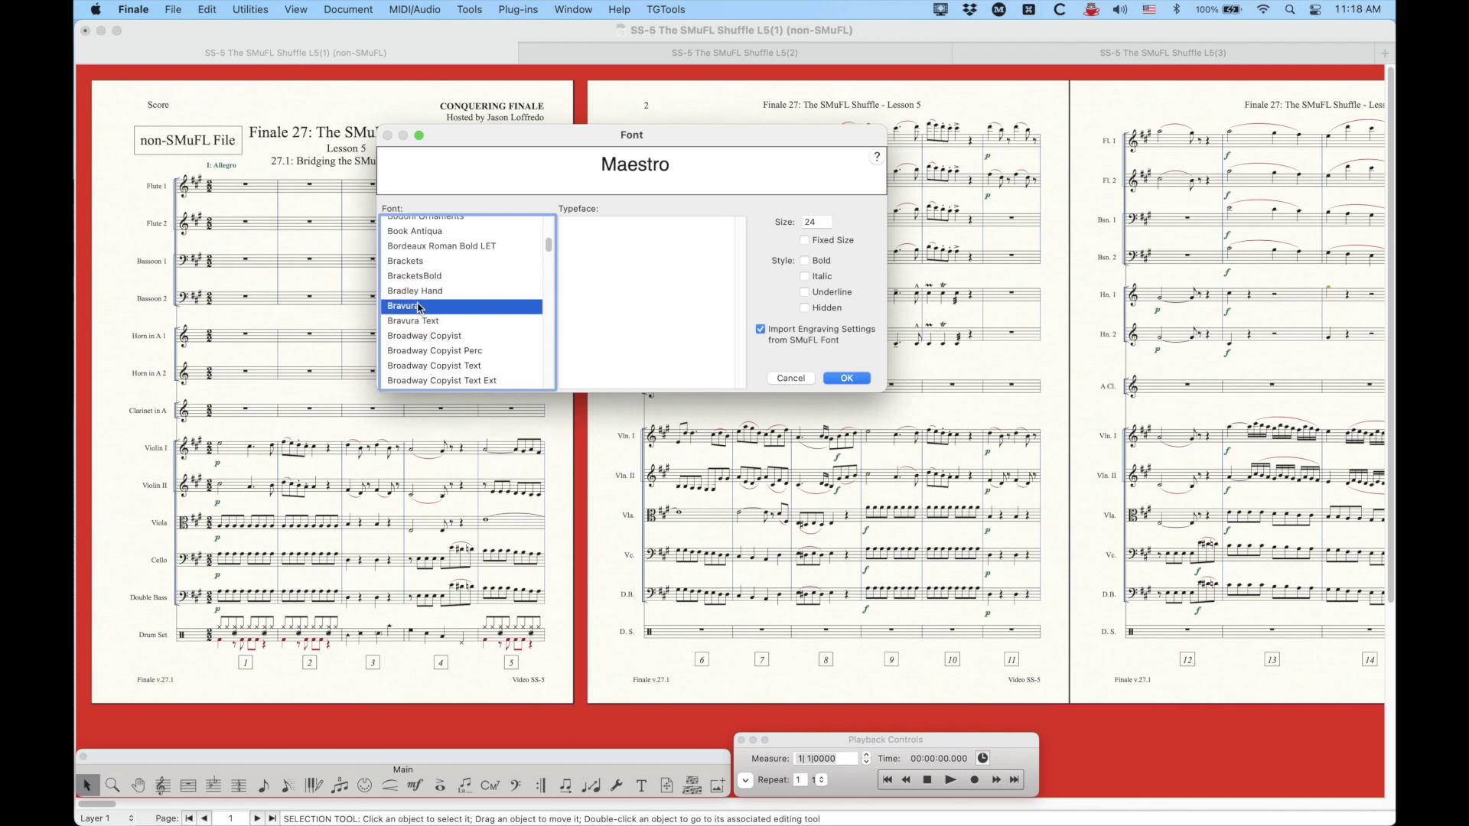
pyautogui.click(847, 379)
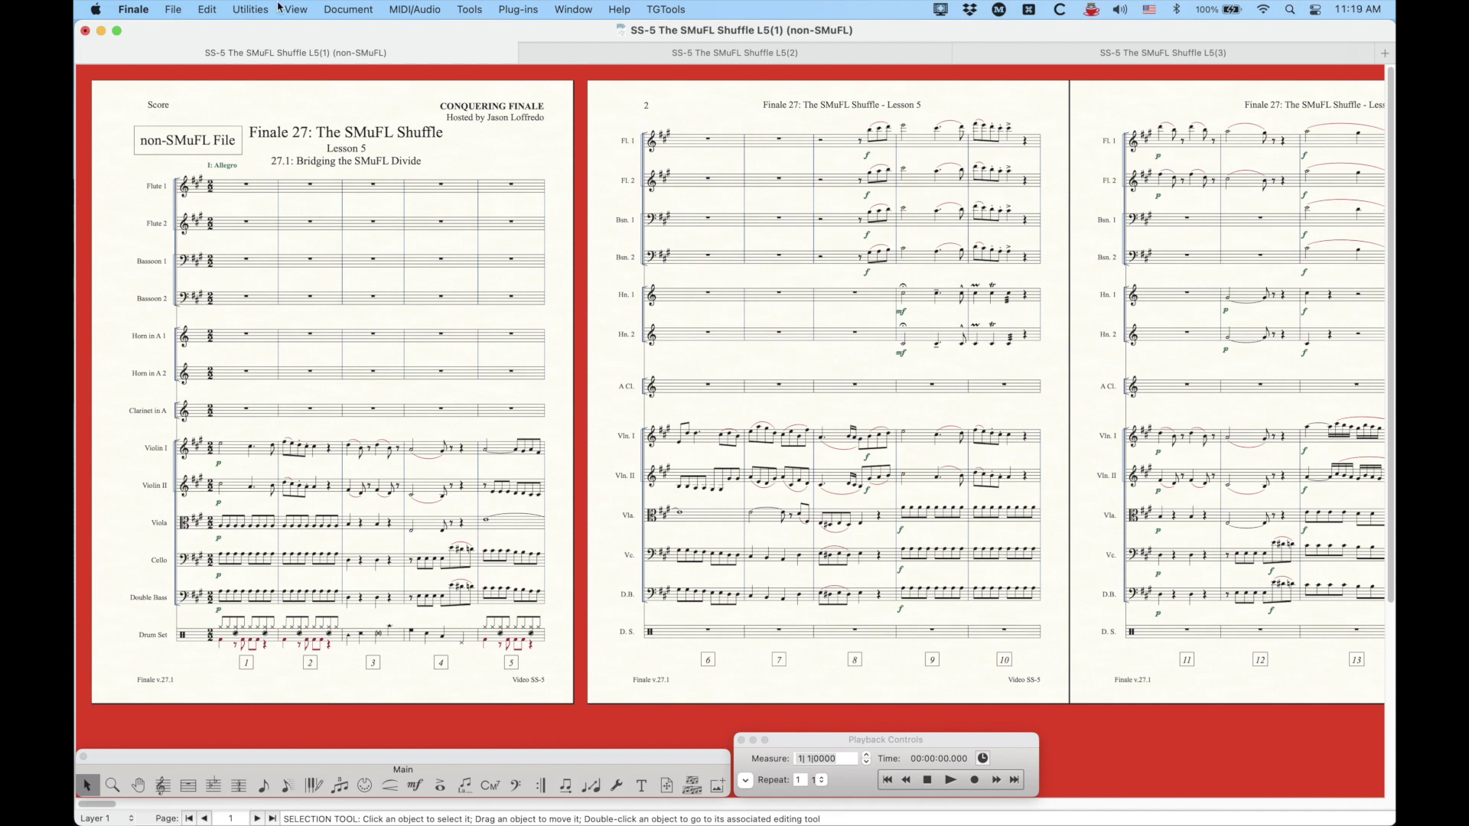
pyautogui.click(148, 6)
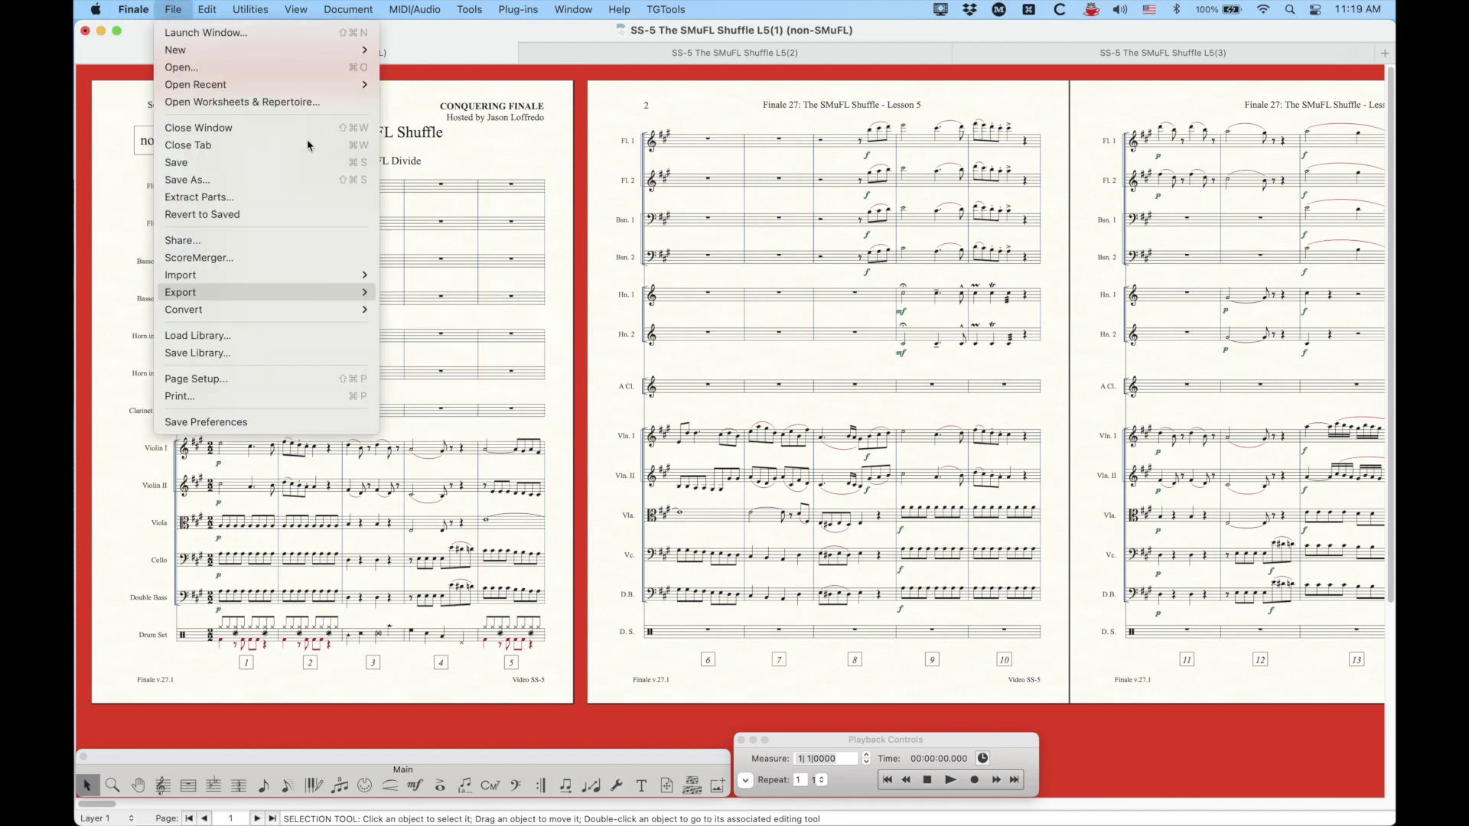
pyautogui.click(167, 14)
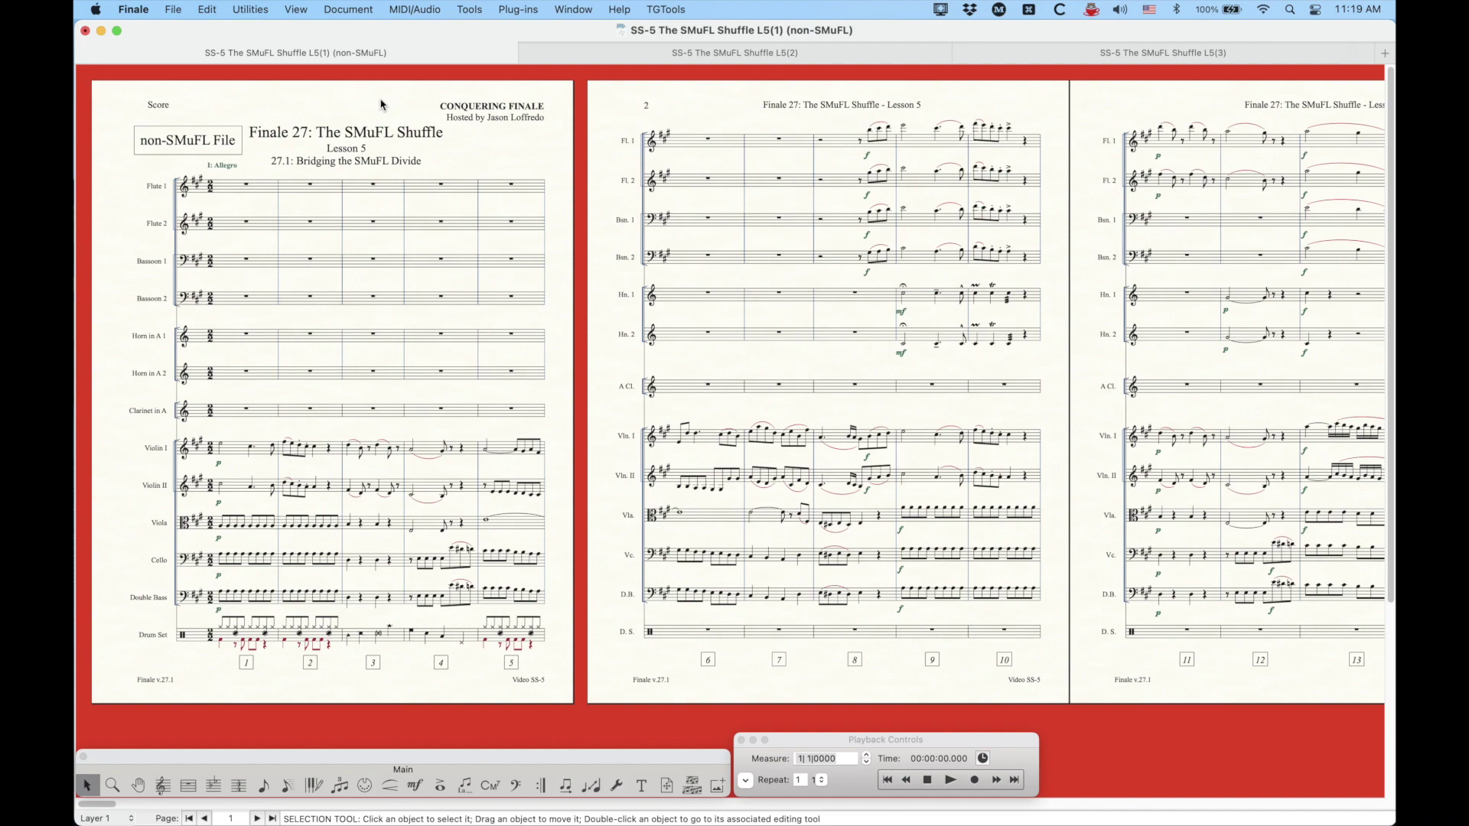
# - Switch to the document SS-5 The SMuFL Shuffle L5(2) and check its fonts in Document Options, leaving them as they are
pyautogui.click(669, 54)
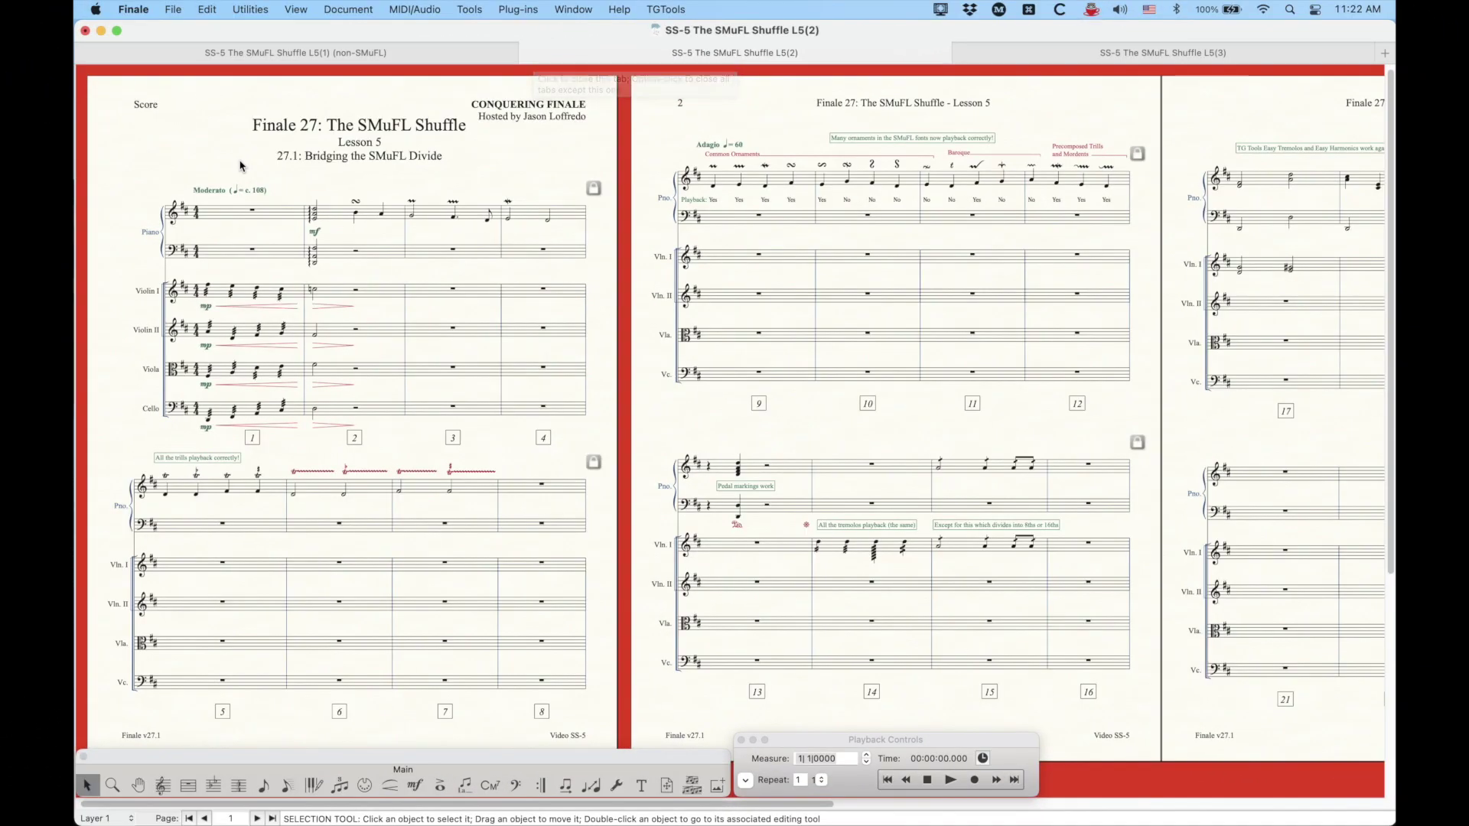
pyautogui.press('alt+super+a')
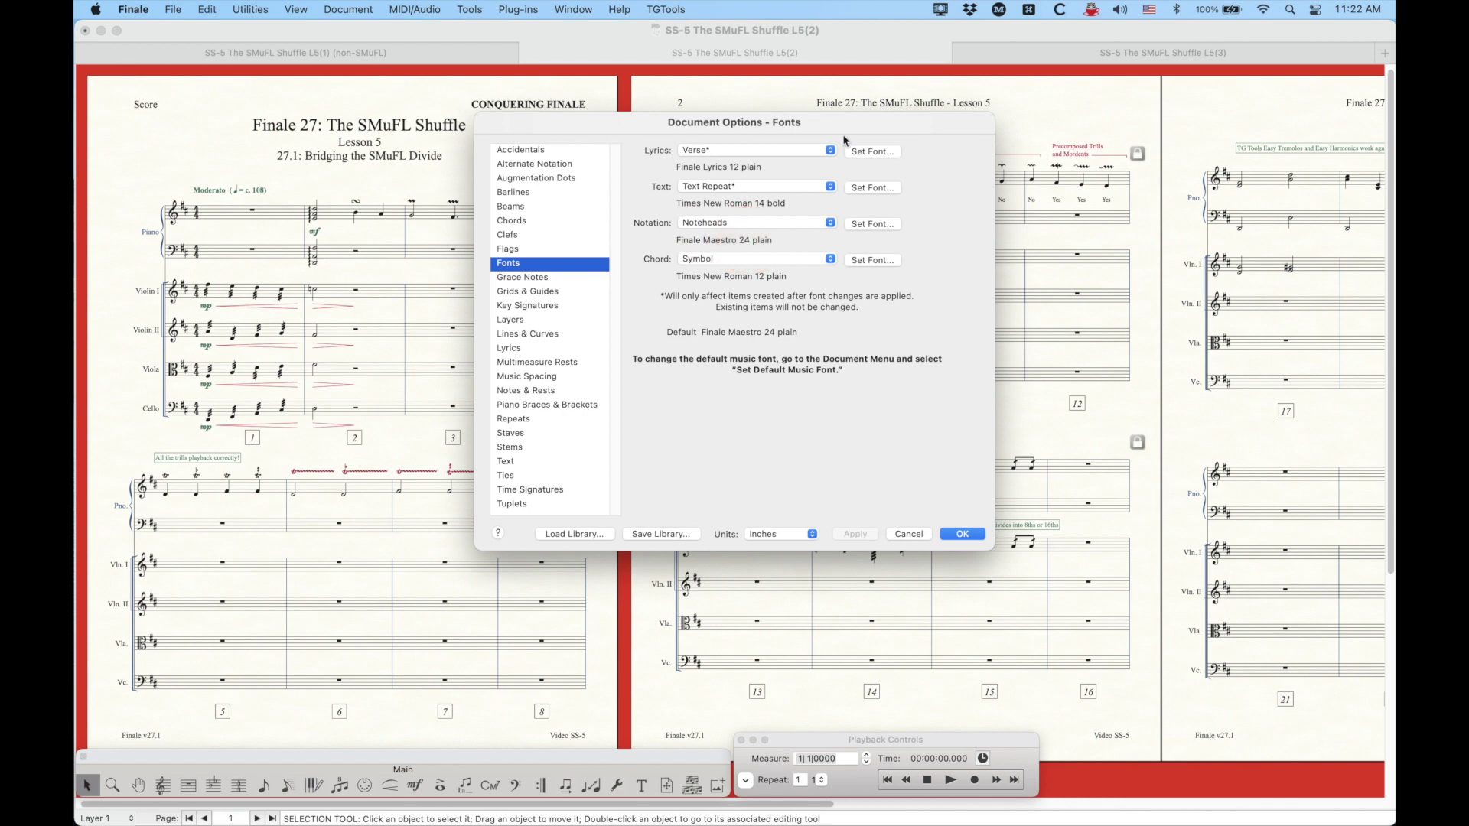
pyautogui.click(916, 534)
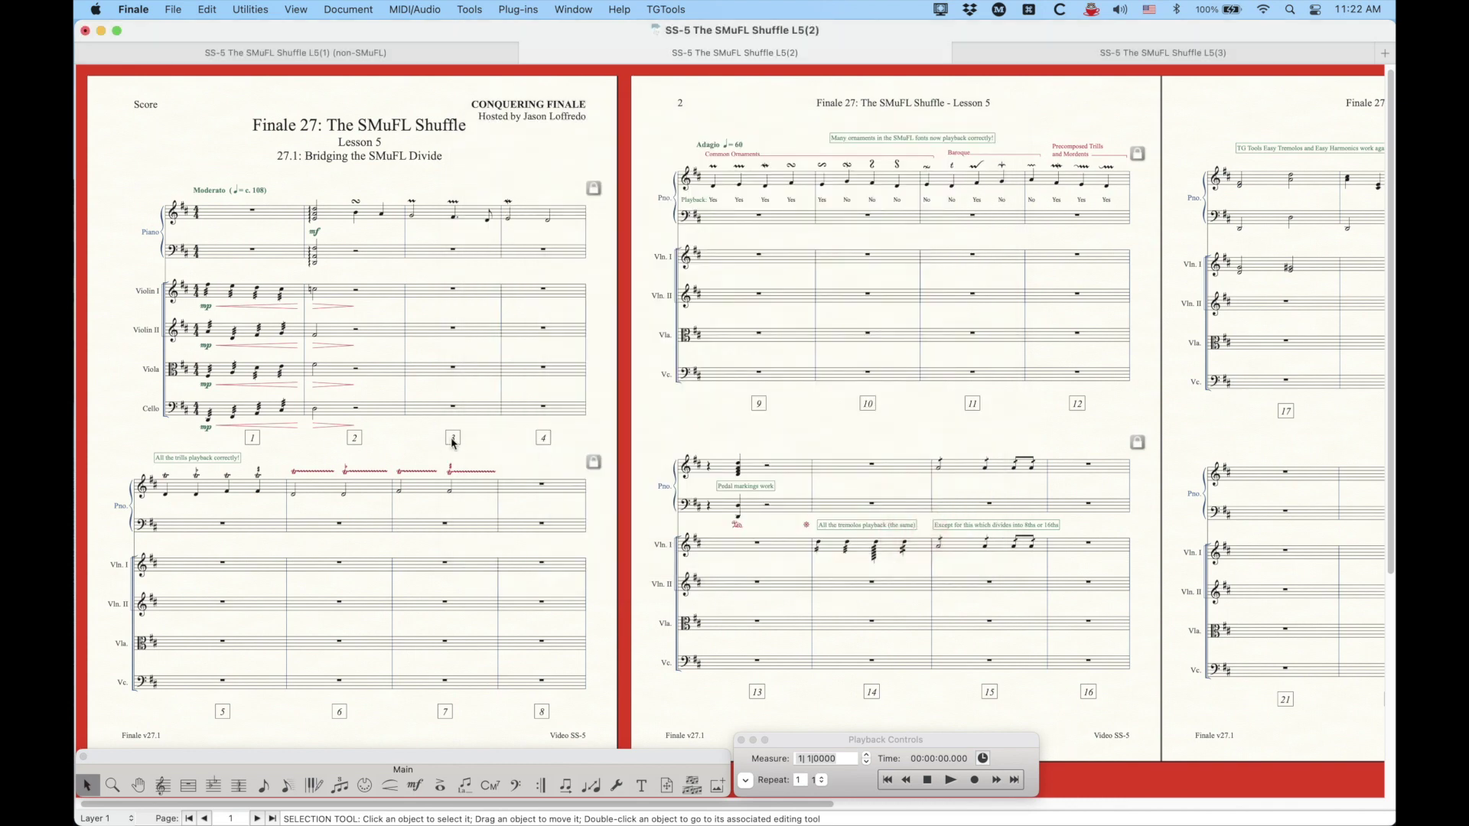
# - Play back the string tremolos and piano ornaments from measure 1, and stop the playback
pyautogui.press('super+equal')
pyautogui.press('super+equal')
pyautogui.press('super+equal')
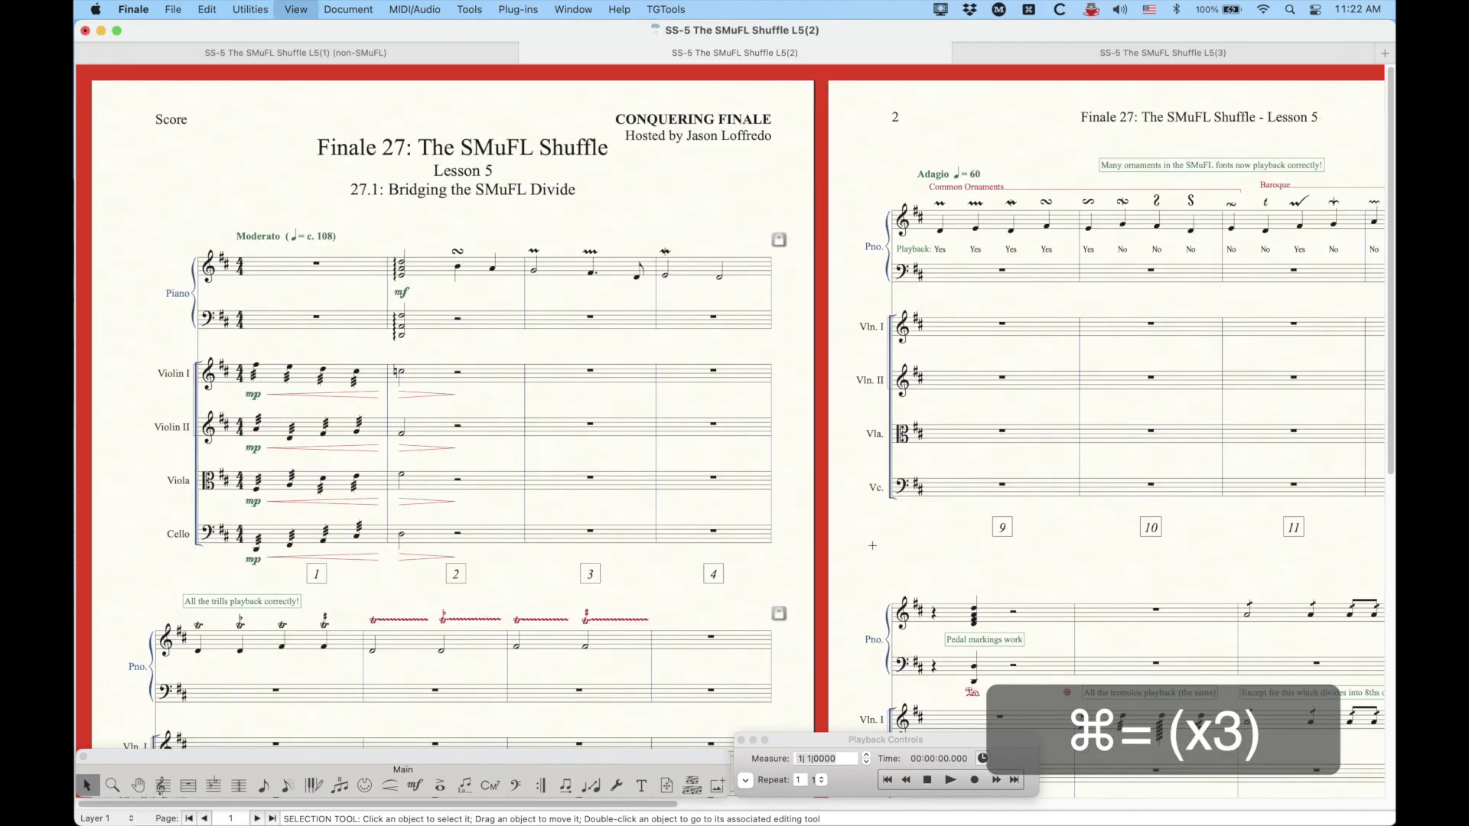
pyautogui.click(948, 780)
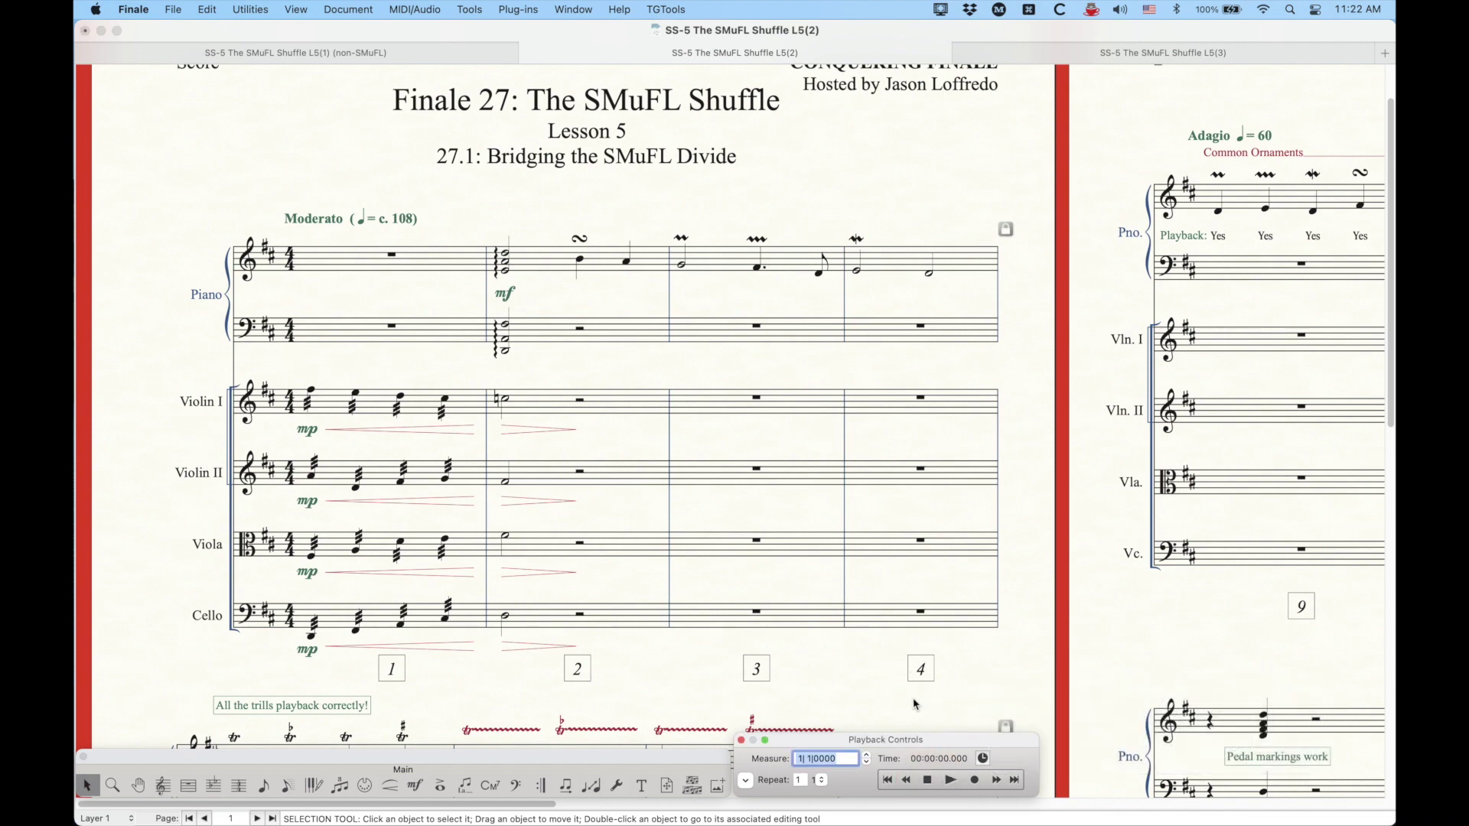
pyautogui.click(952, 780)
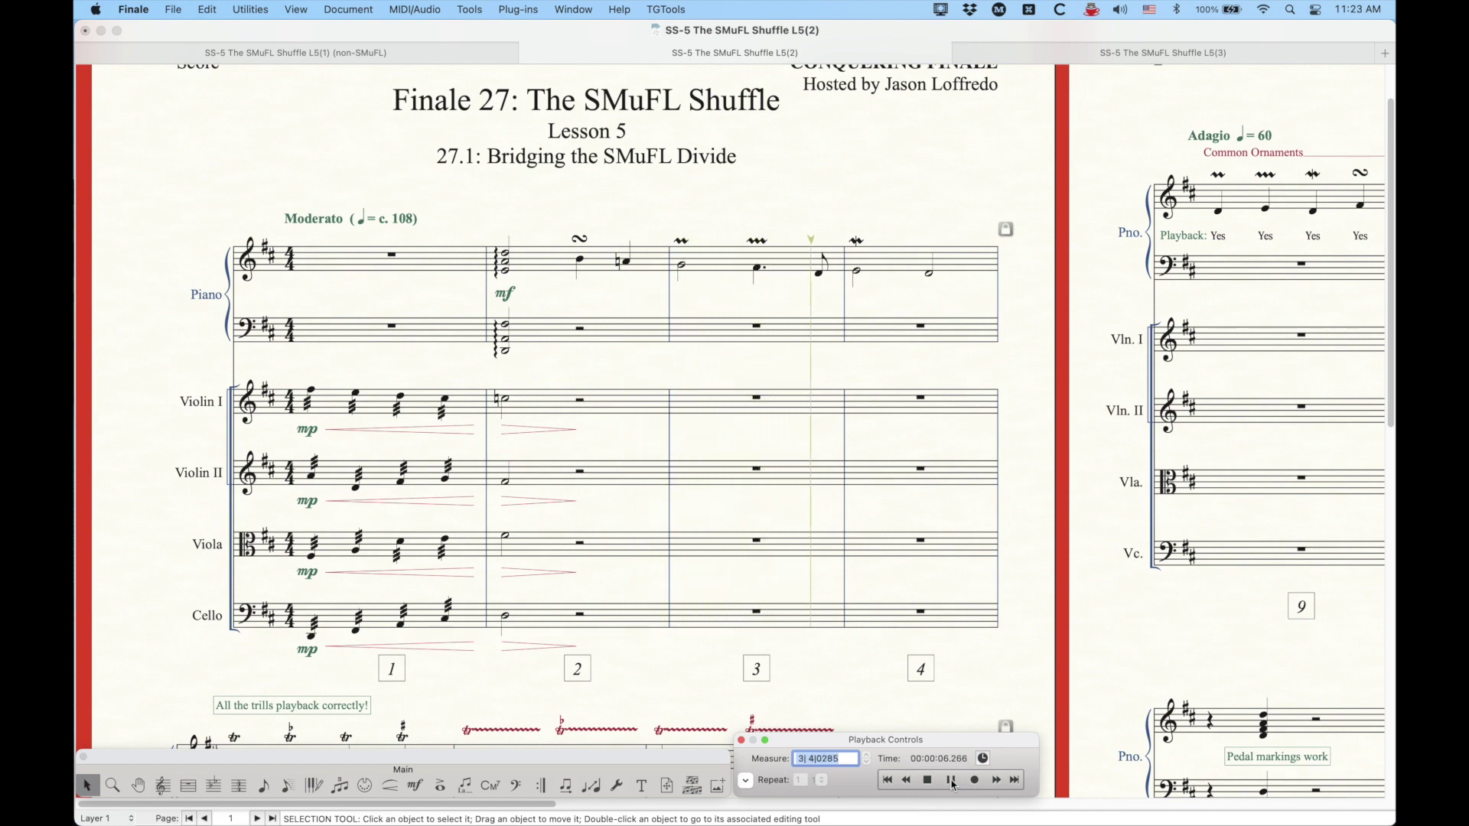
pyautogui.click(929, 780)
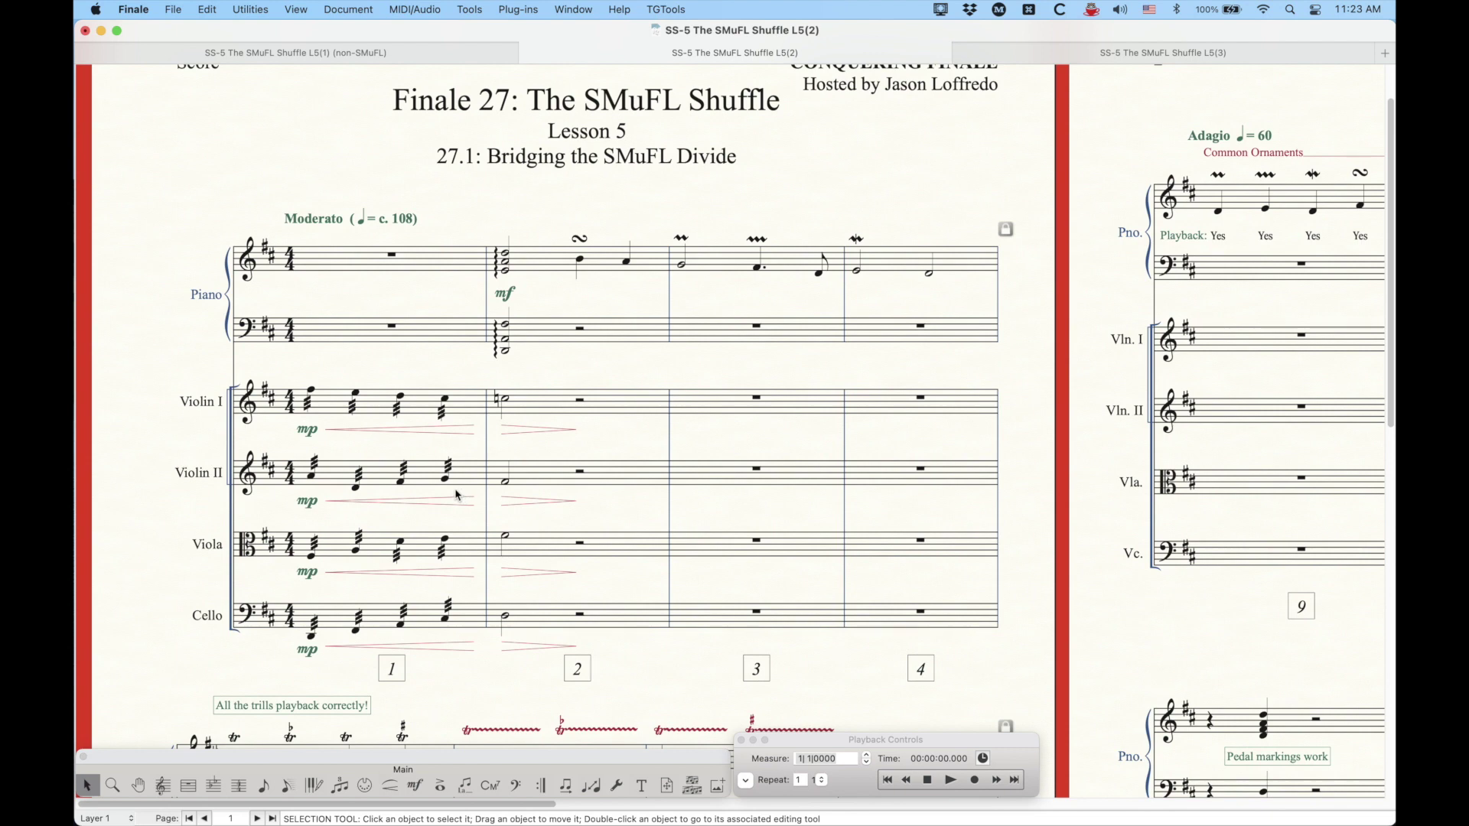
# - Play back the piano trills and trill extensions from measure 5, and stop the playback
pyautogui.scroll(-2, 456, 494)
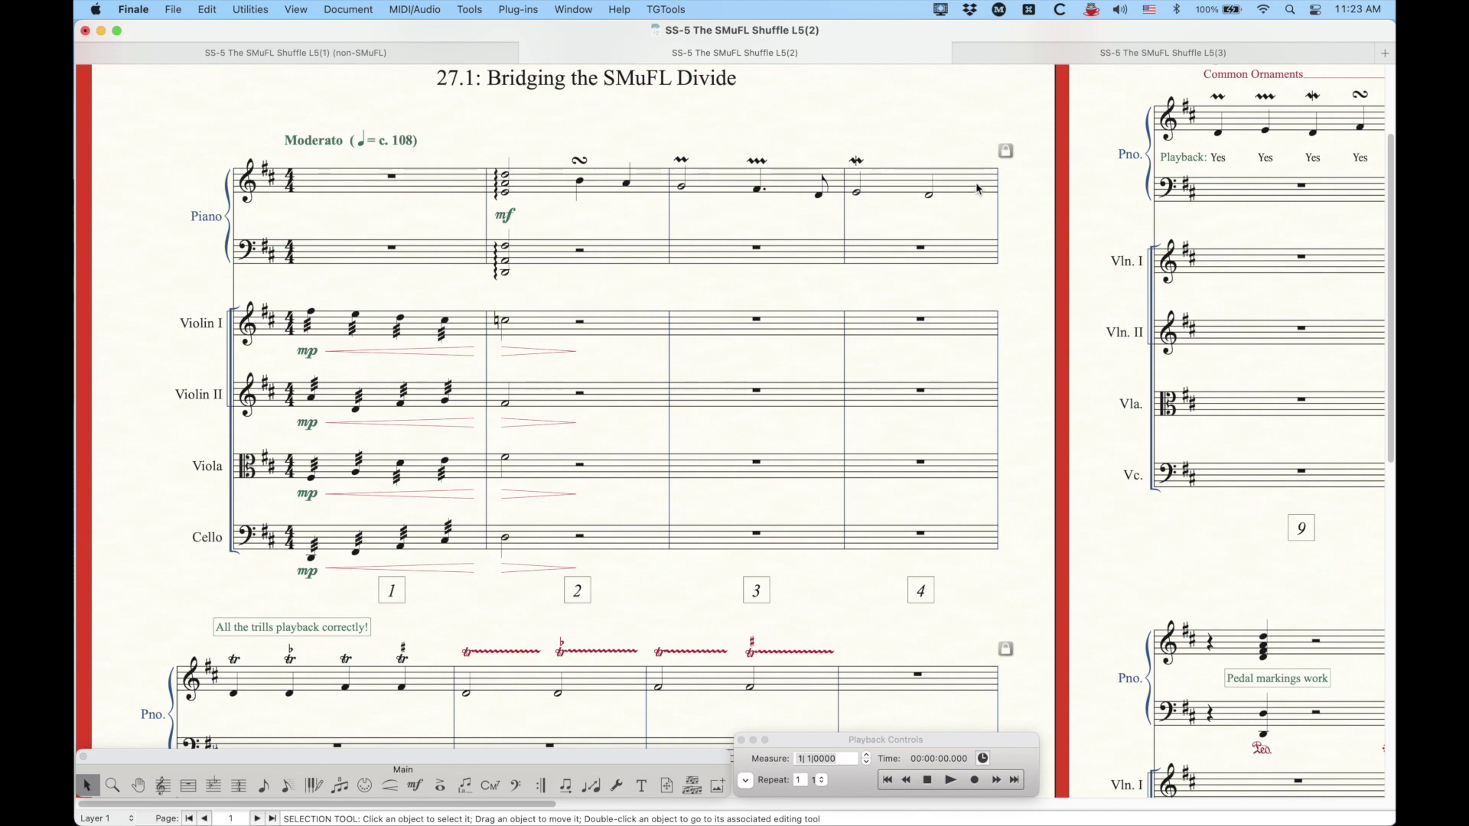
pyautogui.scroll(-4, 516, 364)
pyautogui.scroll(-6, 515, 364)
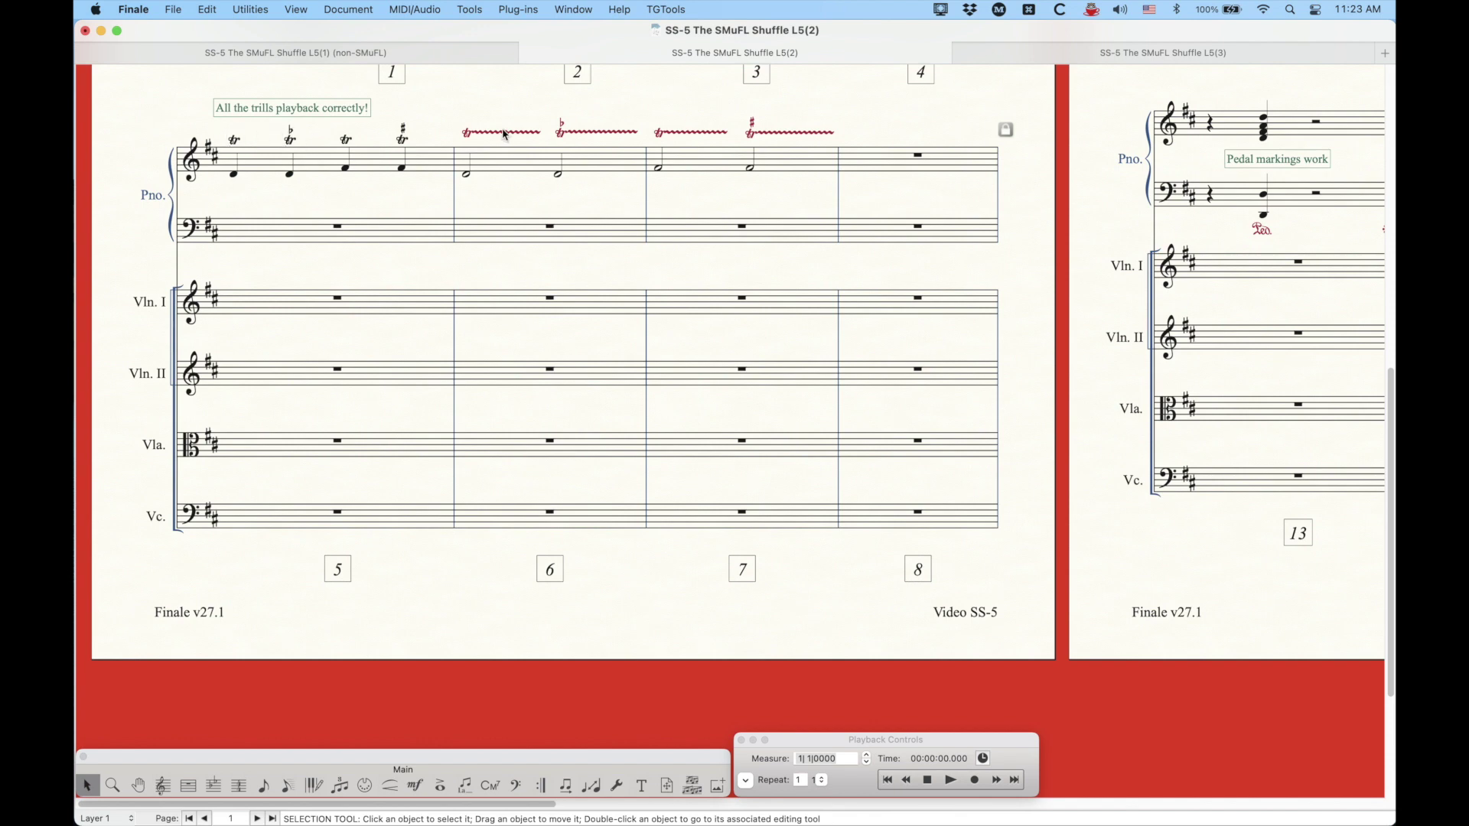
pyautogui.click(950, 780)
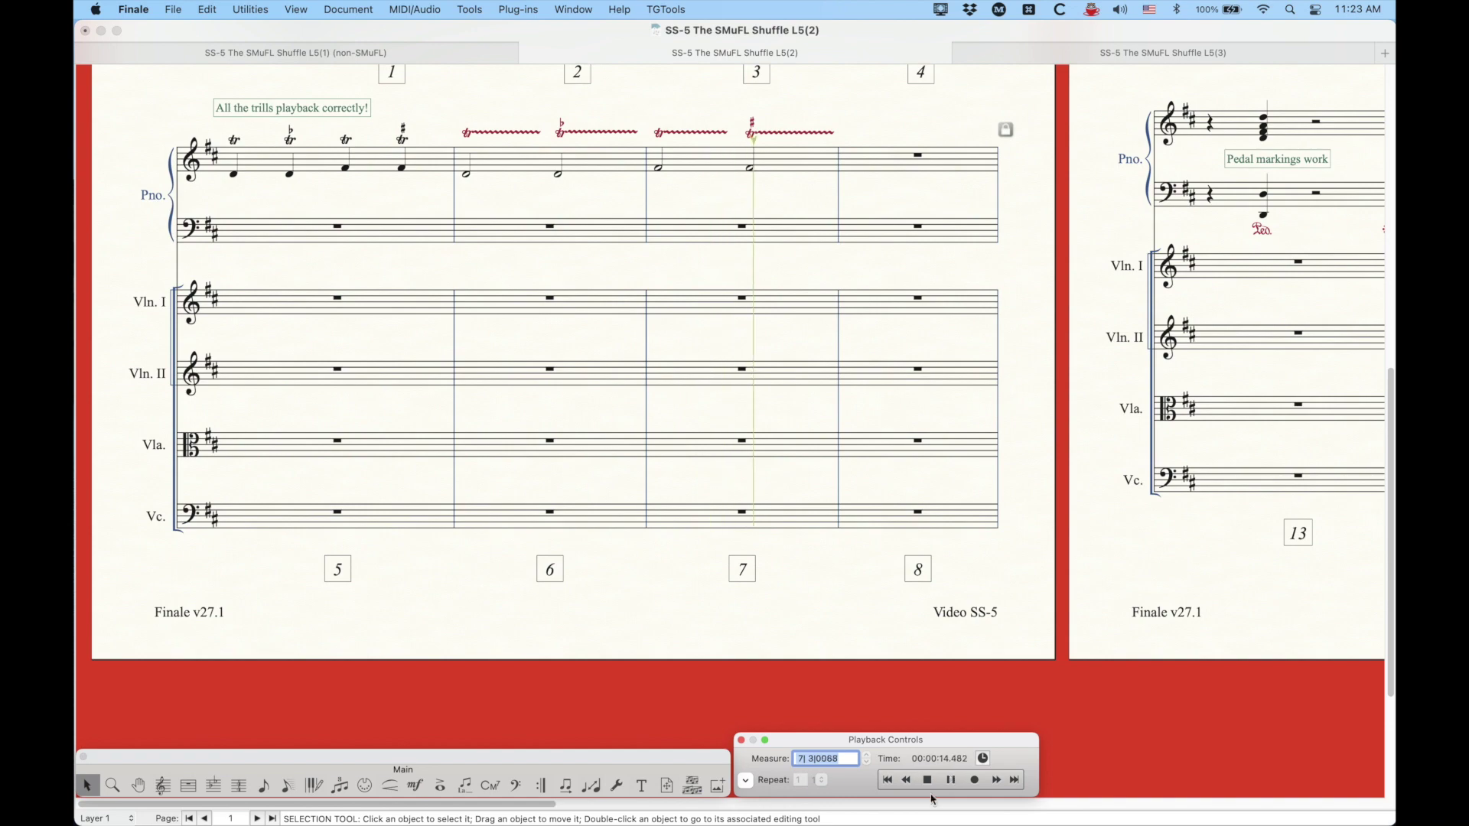
pyautogui.click(928, 779)
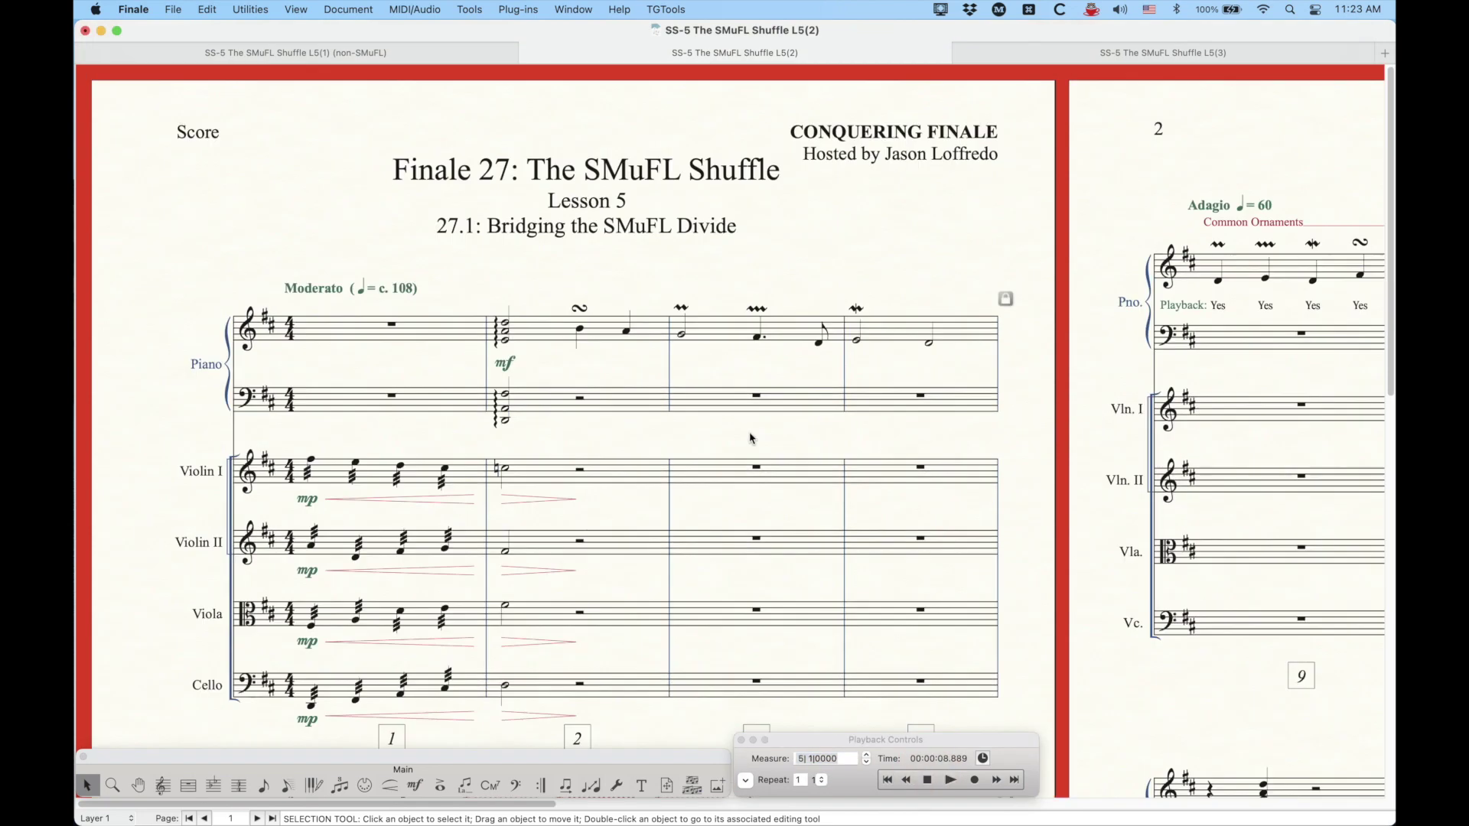
# - Examine which common, Baroque and precomposed ornaments in measures 9 to 12 on page 2 are marked as supporting playback
pyautogui.hscroll(10, 766, 437)
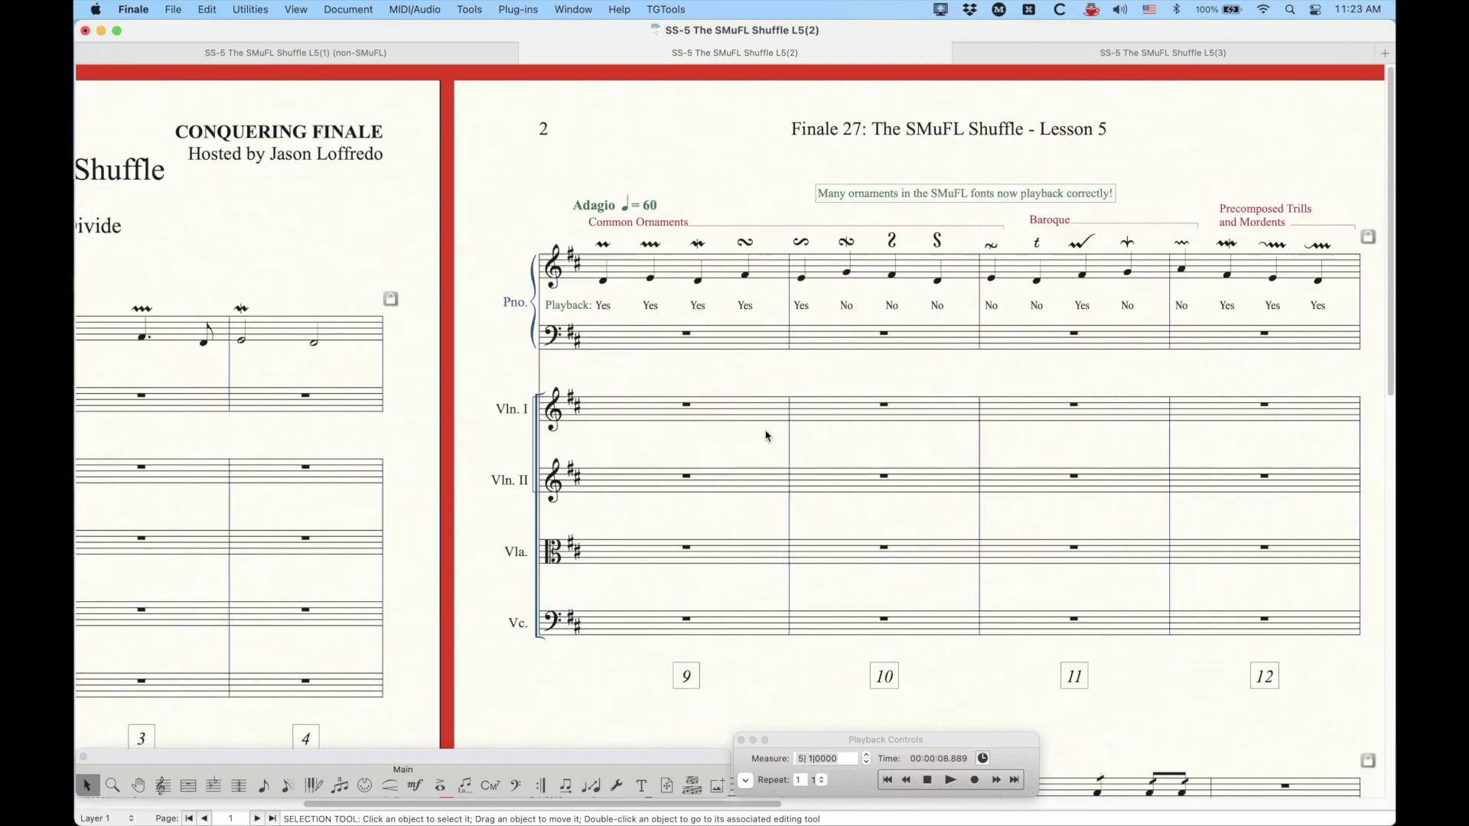
pyautogui.hscroll(3, 766, 437)
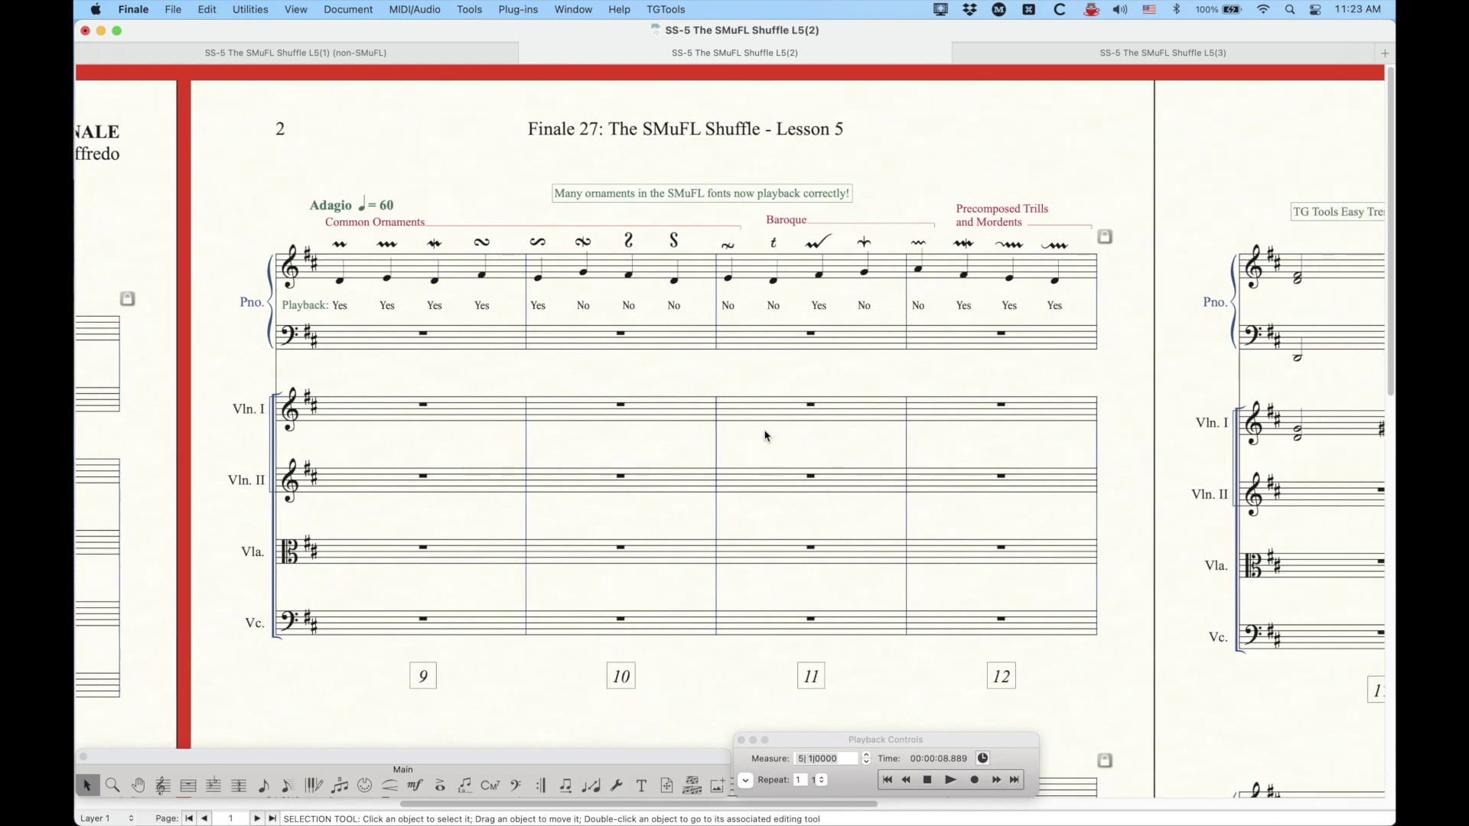
pyautogui.scroll(-2, 766, 437)
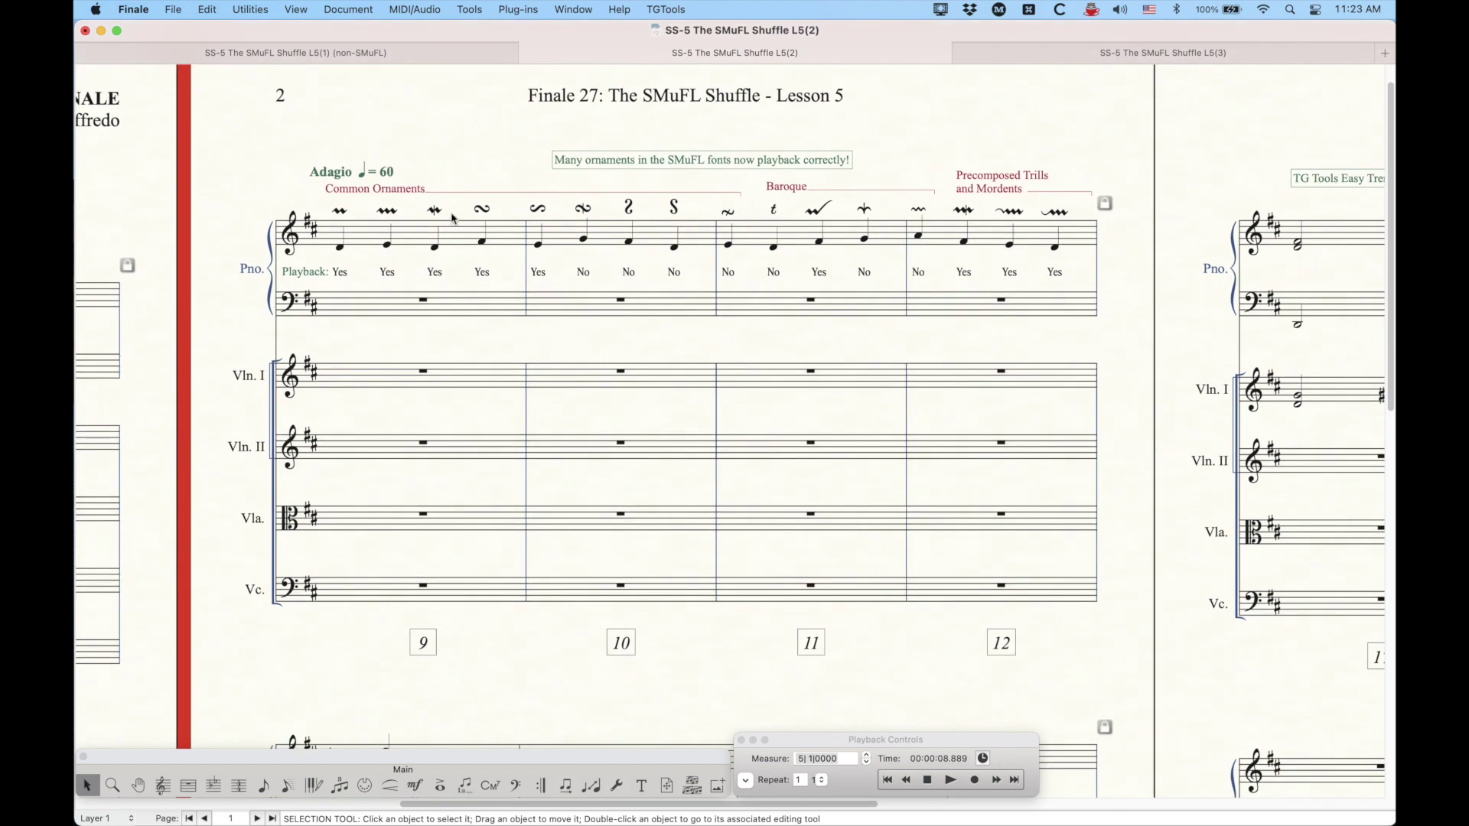
pyautogui.hscroll(1, 443, 321)
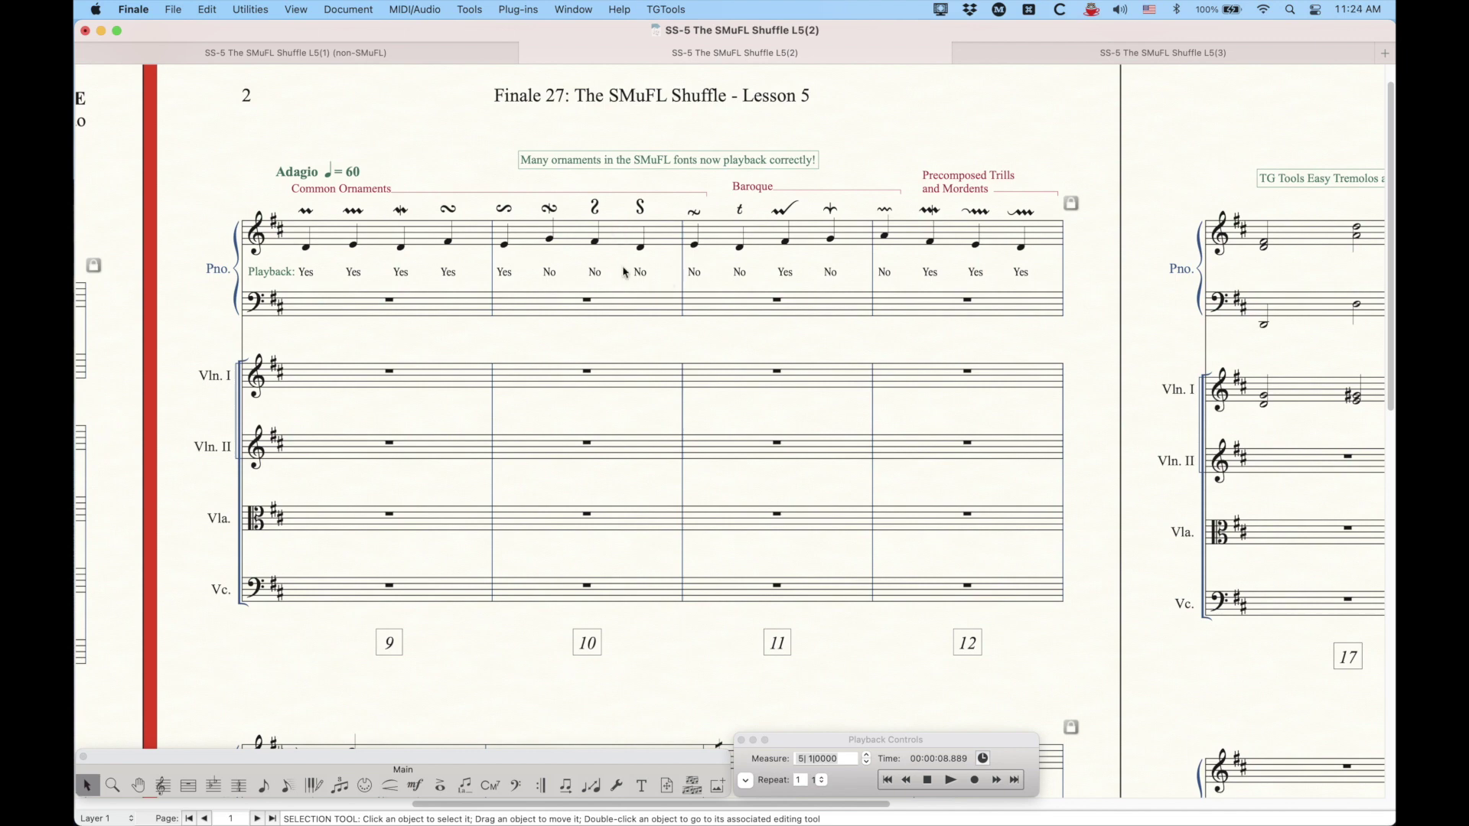
pyautogui.scroll(-1, 588, 306)
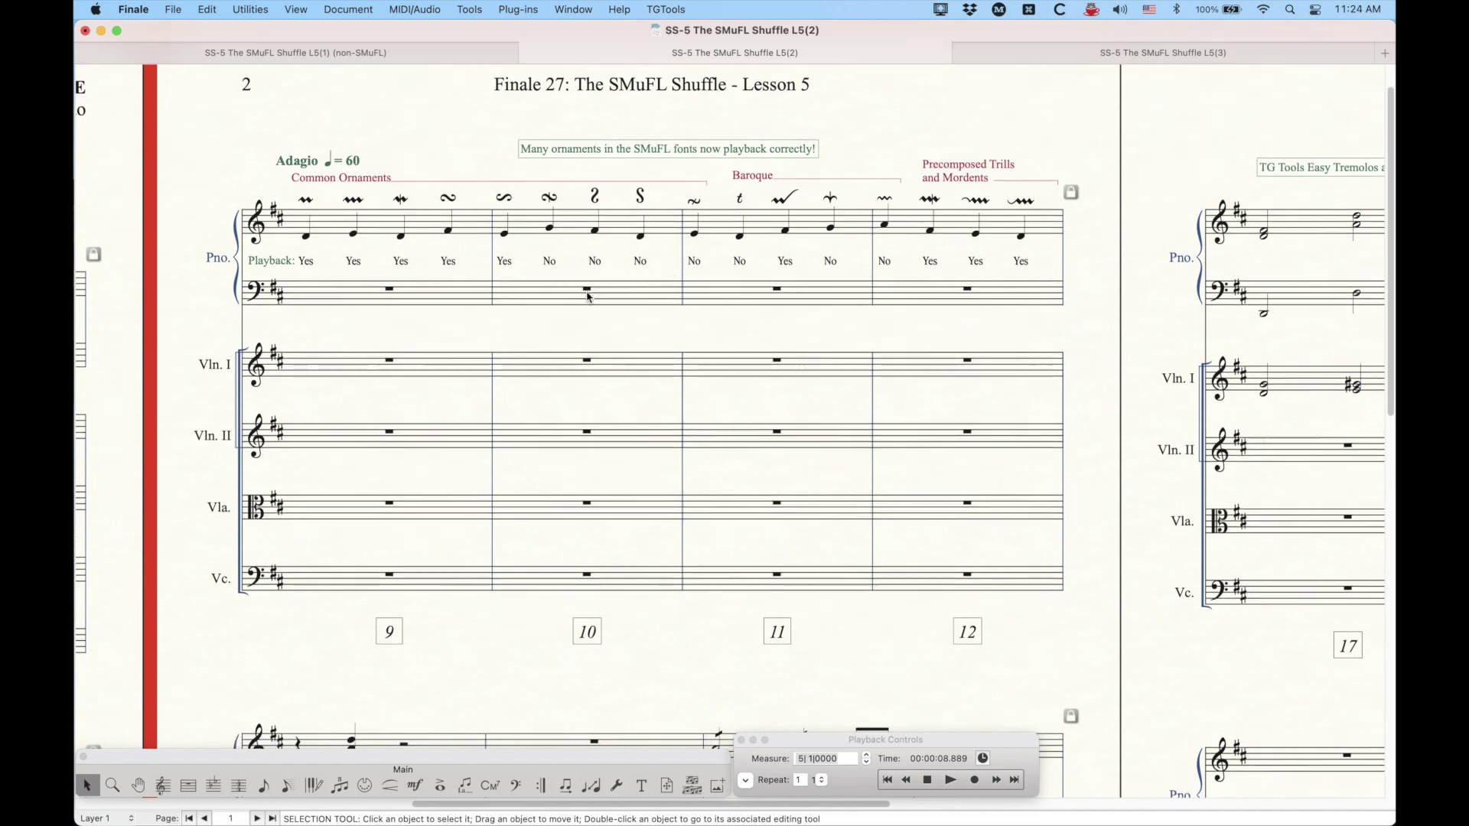
pyautogui.hscroll(2, 588, 327)
pyautogui.hscroll(1, 589, 335)
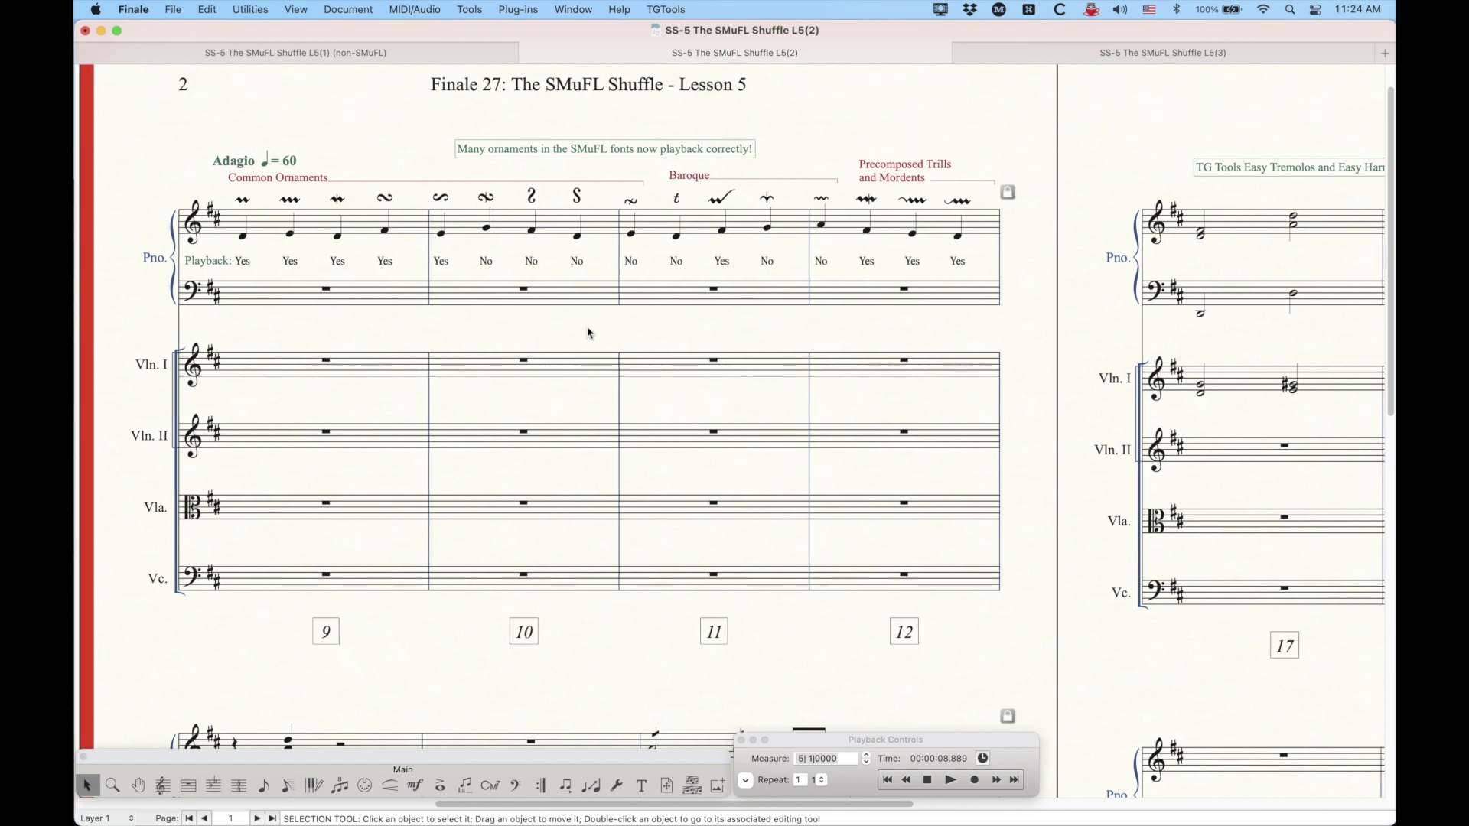
# - Play back the piano ornaments from measure 9 on page 2, and stop the playback
pyautogui.click(719, 203)
pyautogui.click(728, 115)
pyautogui.click(928, 782)
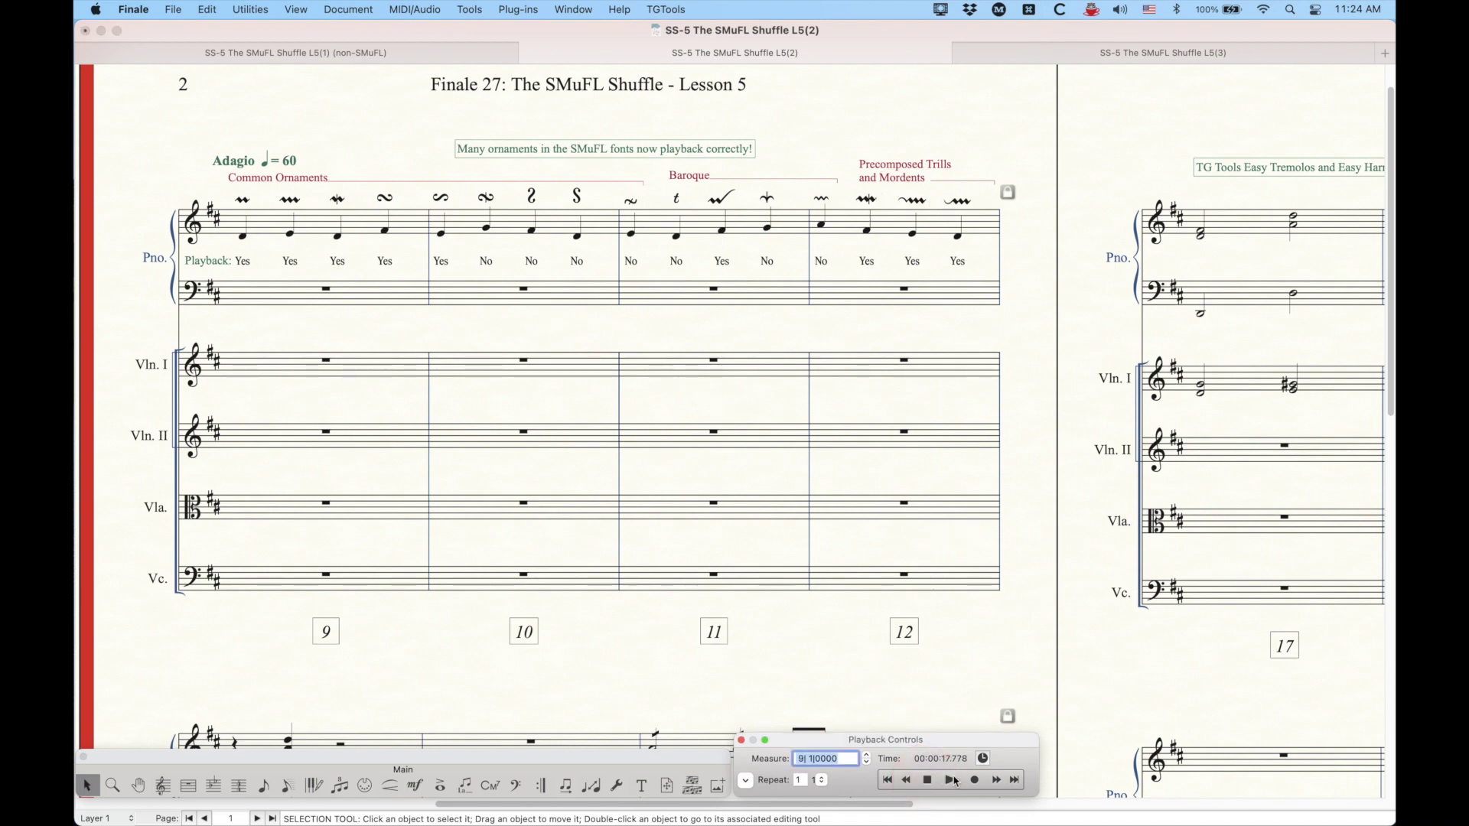
# - Play back the ornaments in measures 9 to 12 through to measure 13, stop the playback and return to measure 9
pyautogui.click(950, 781)
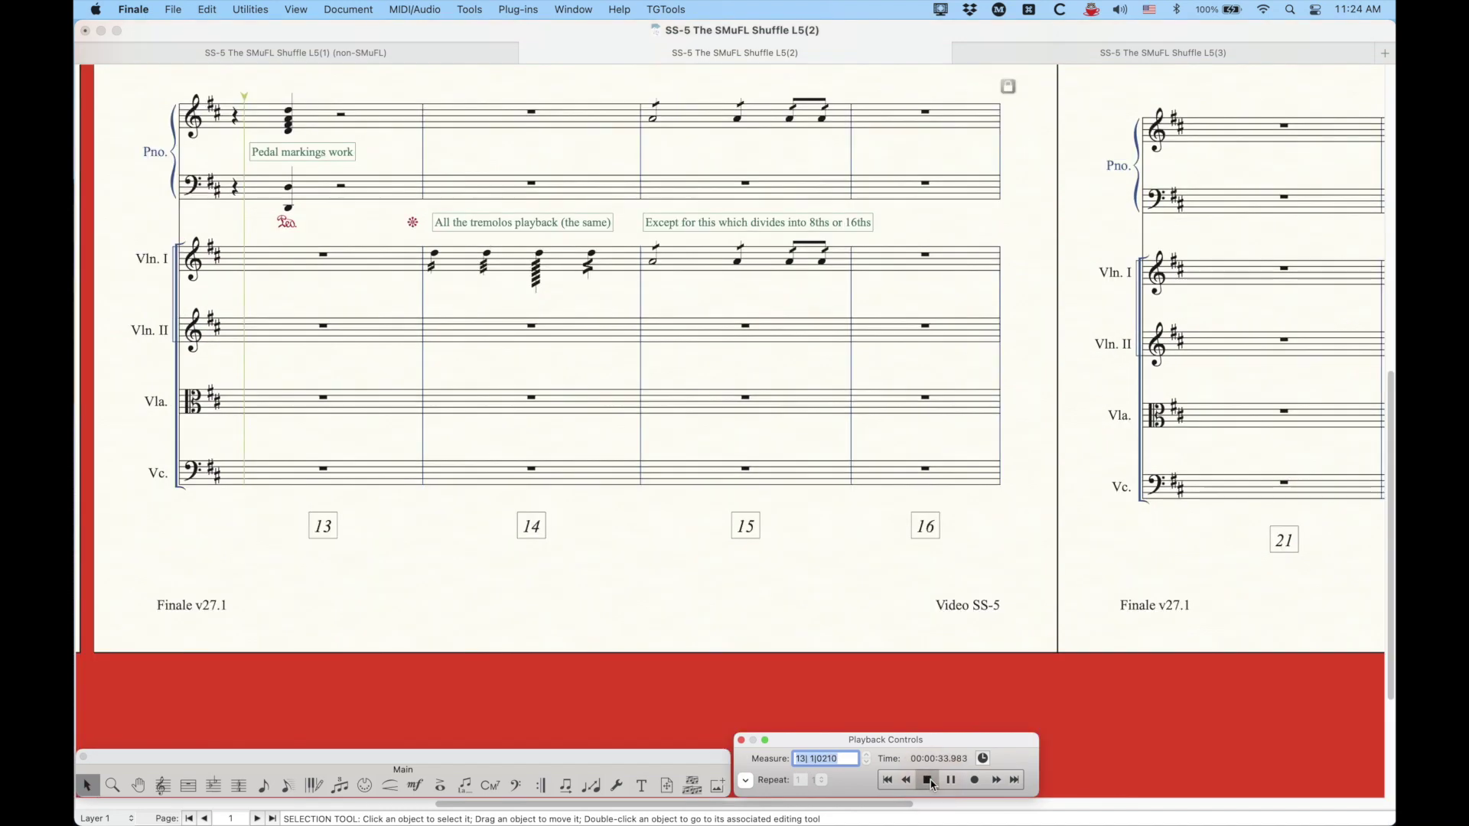
pyautogui.click(928, 779)
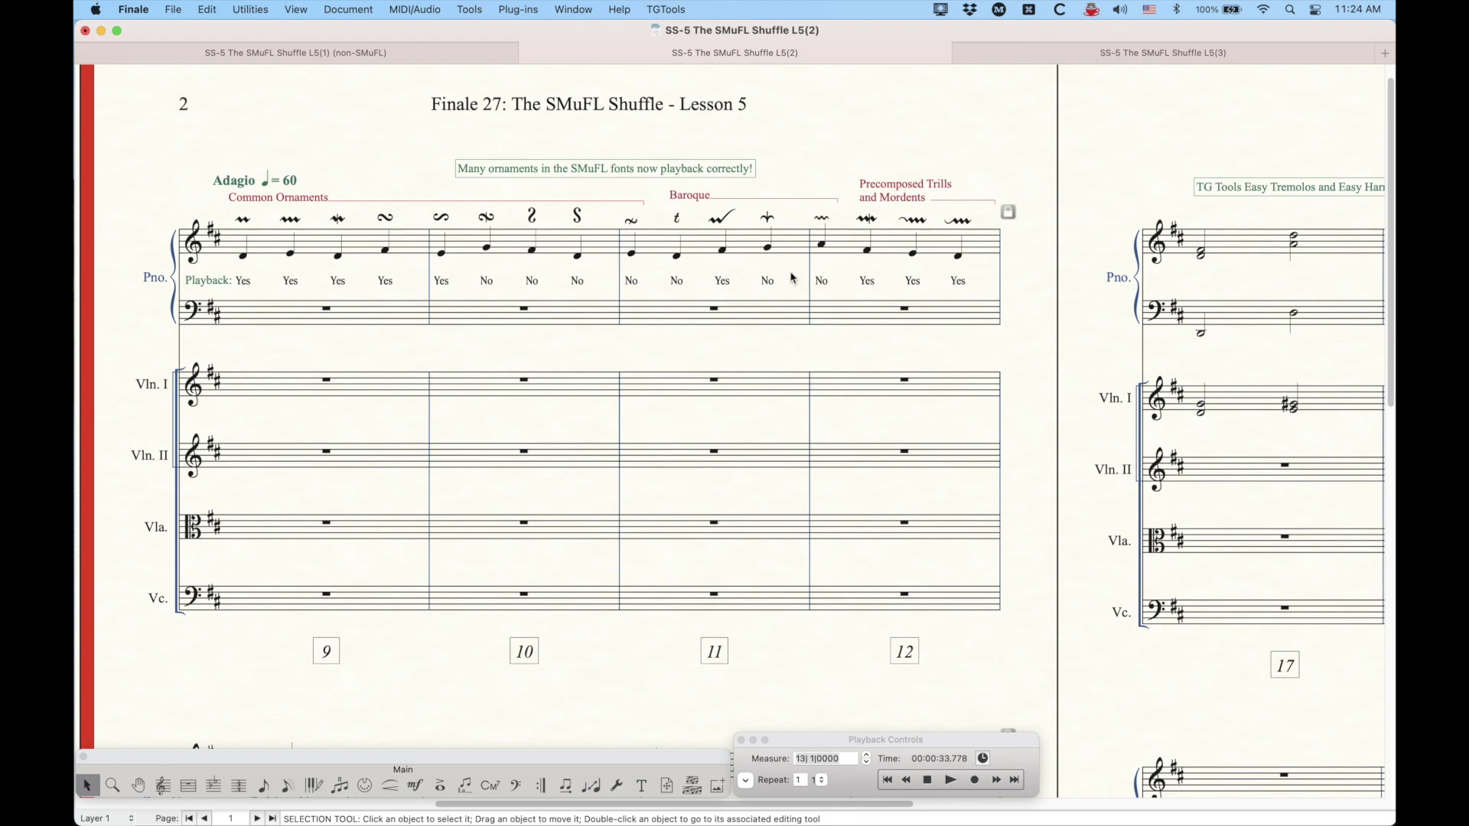
pyautogui.scroll(2, 681, 438)
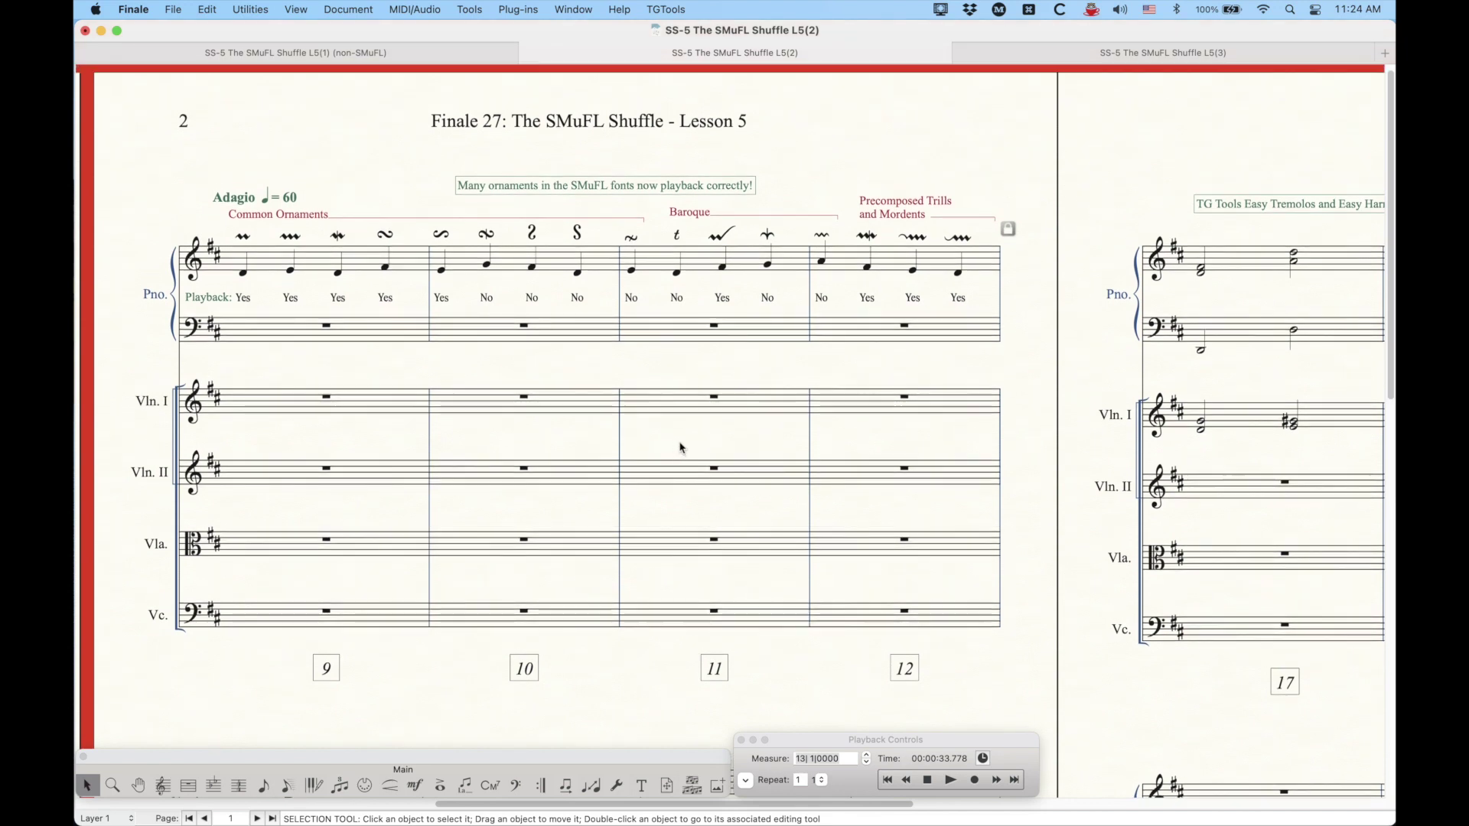
# - Open the Articulation Designer for the turn with slash in measure 10 and examine its main symbol among the Common ornaments
pyautogui.click(442, 786)
pyautogui.click(482, 243)
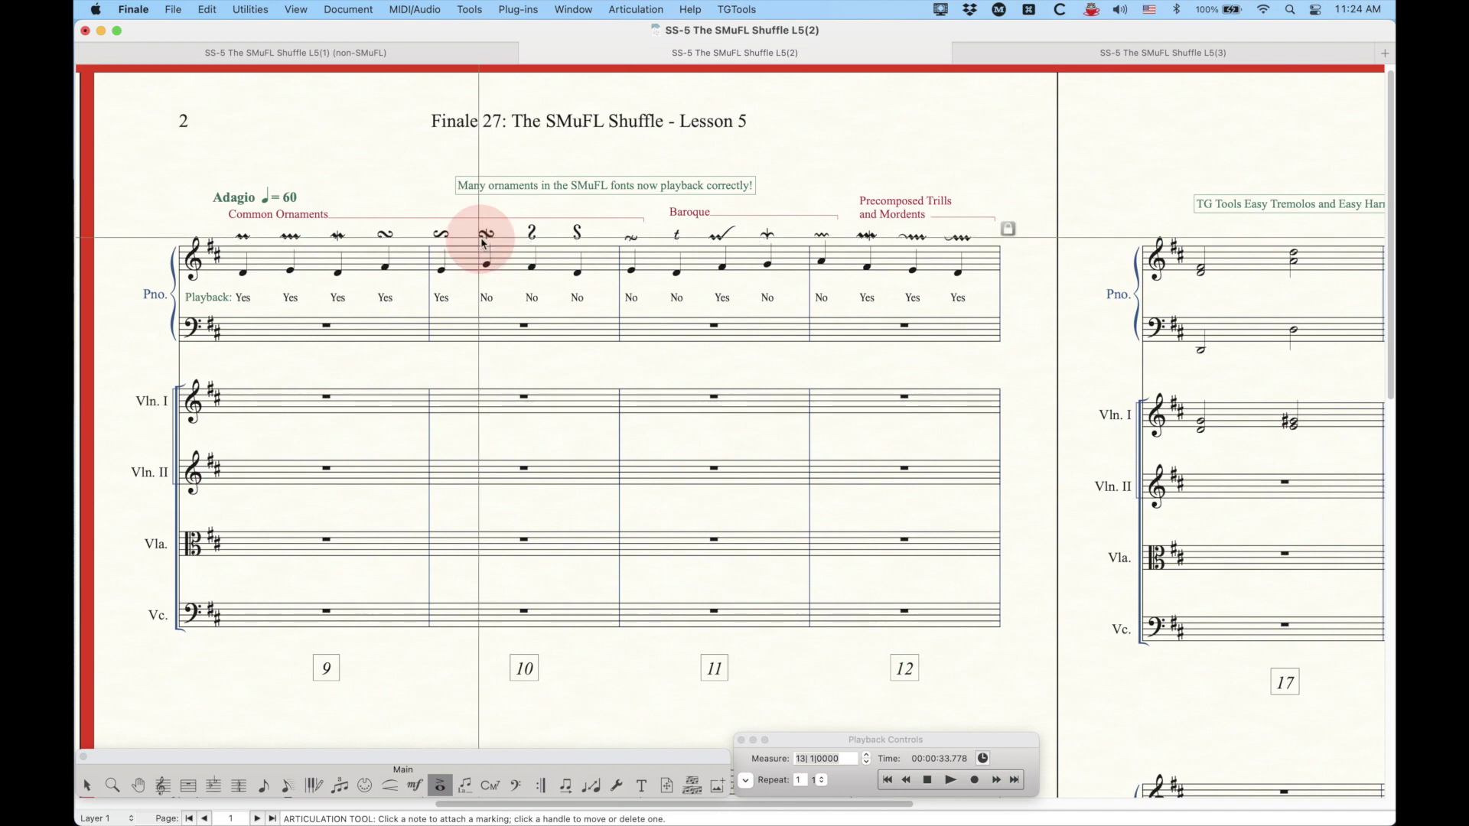
pyautogui.press('Return')
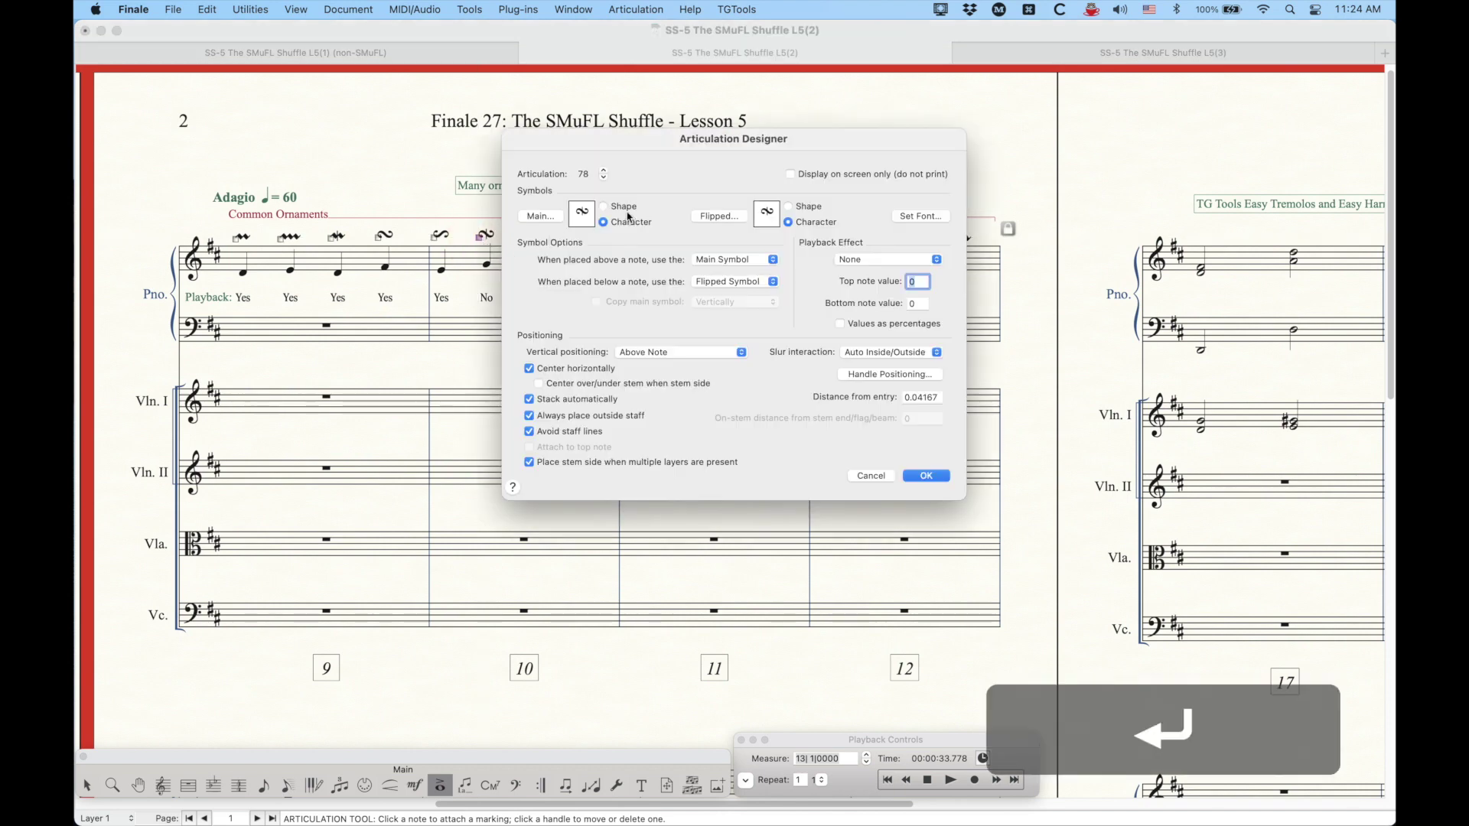
pyautogui.click(557, 219)
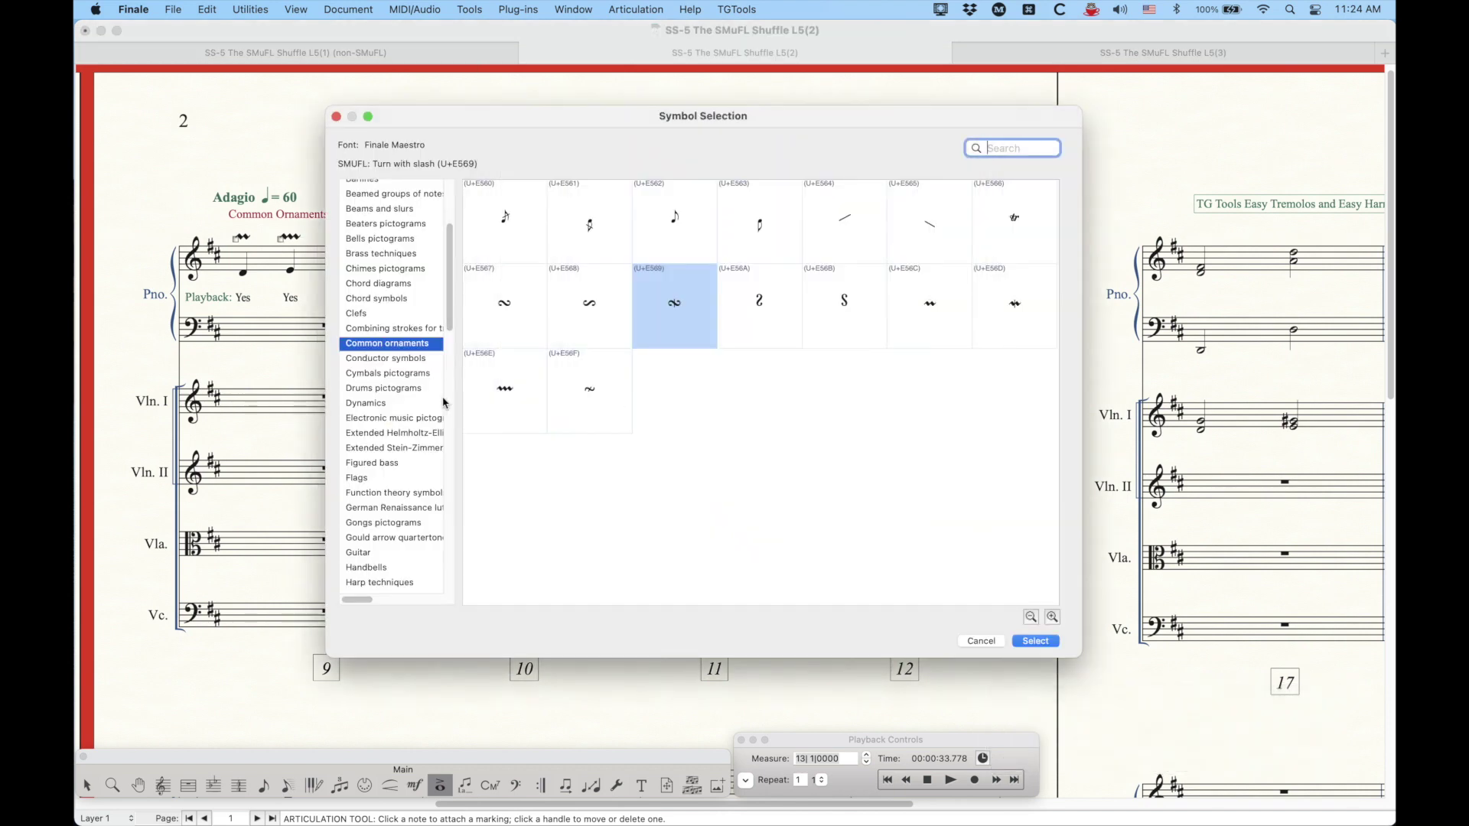
pyautogui.moveTo(783, 117); pyautogui.dragTo(787, 103)
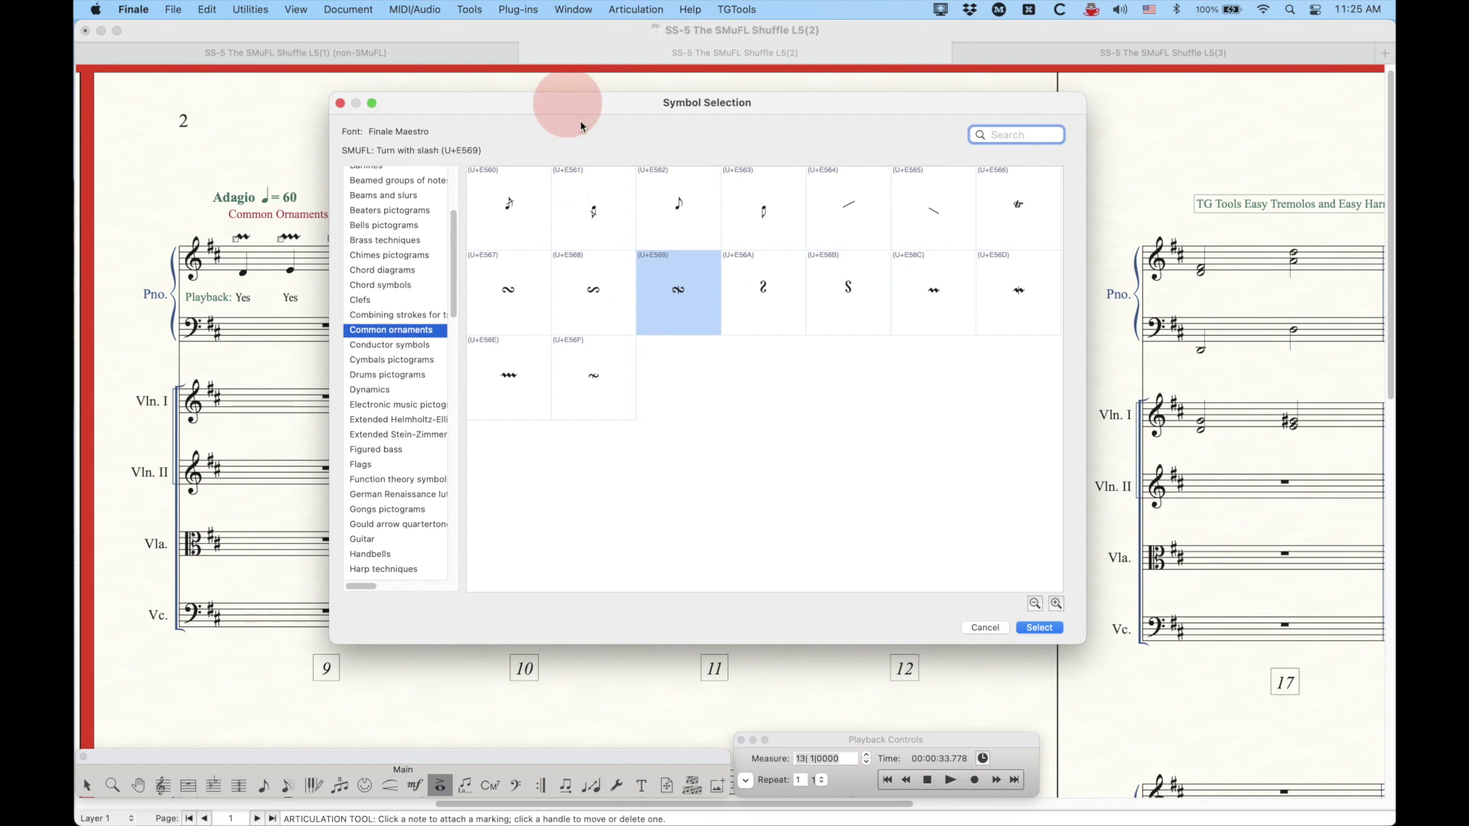
pyautogui.moveTo(567, 107); pyautogui.dragTo(700, 403)
pyautogui.moveTo(663, 143); pyautogui.dragTo(960, 169)
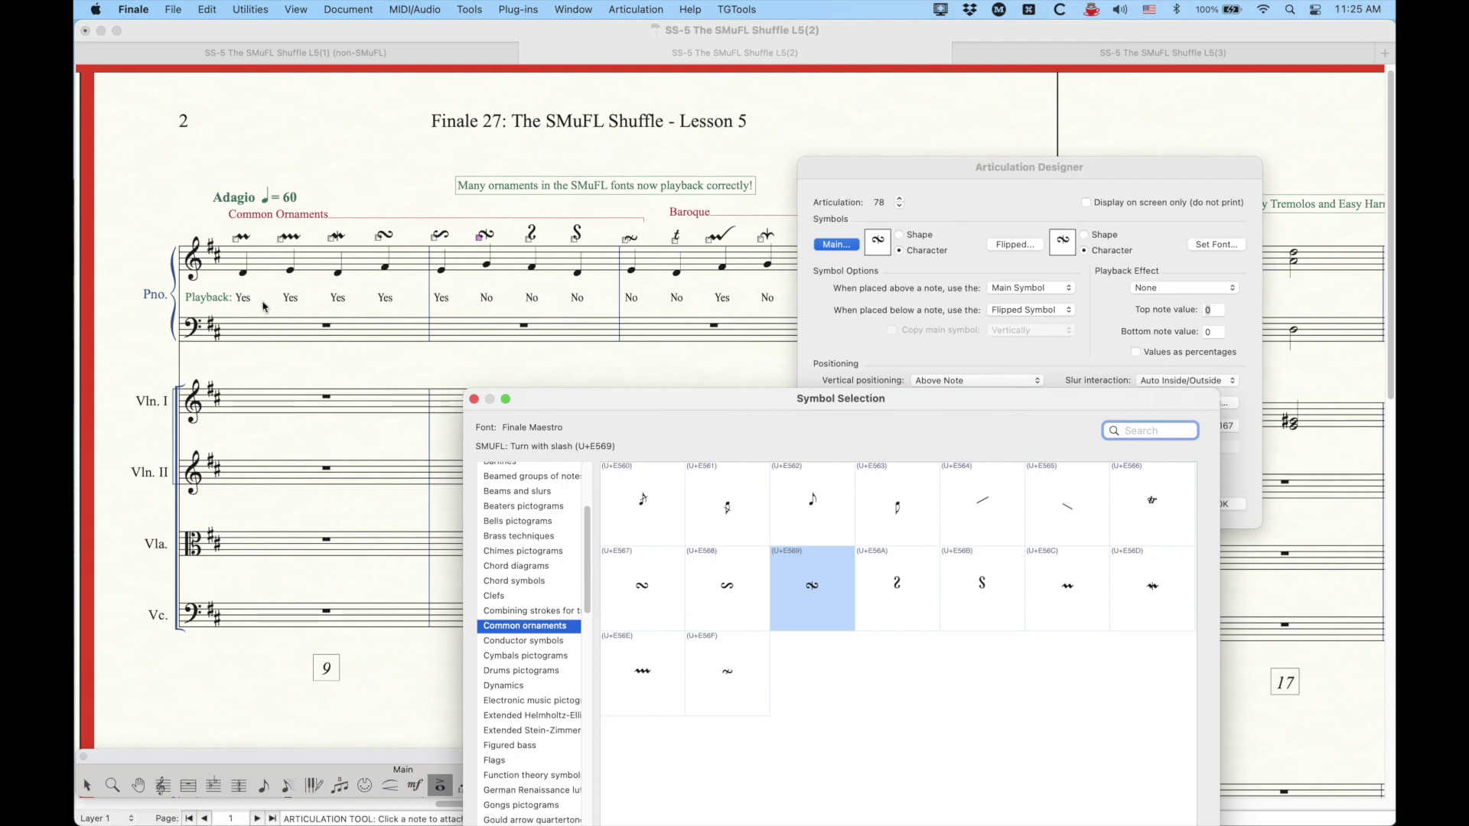
pyautogui.moveTo(757, 404); pyautogui.dragTo(586, 146)
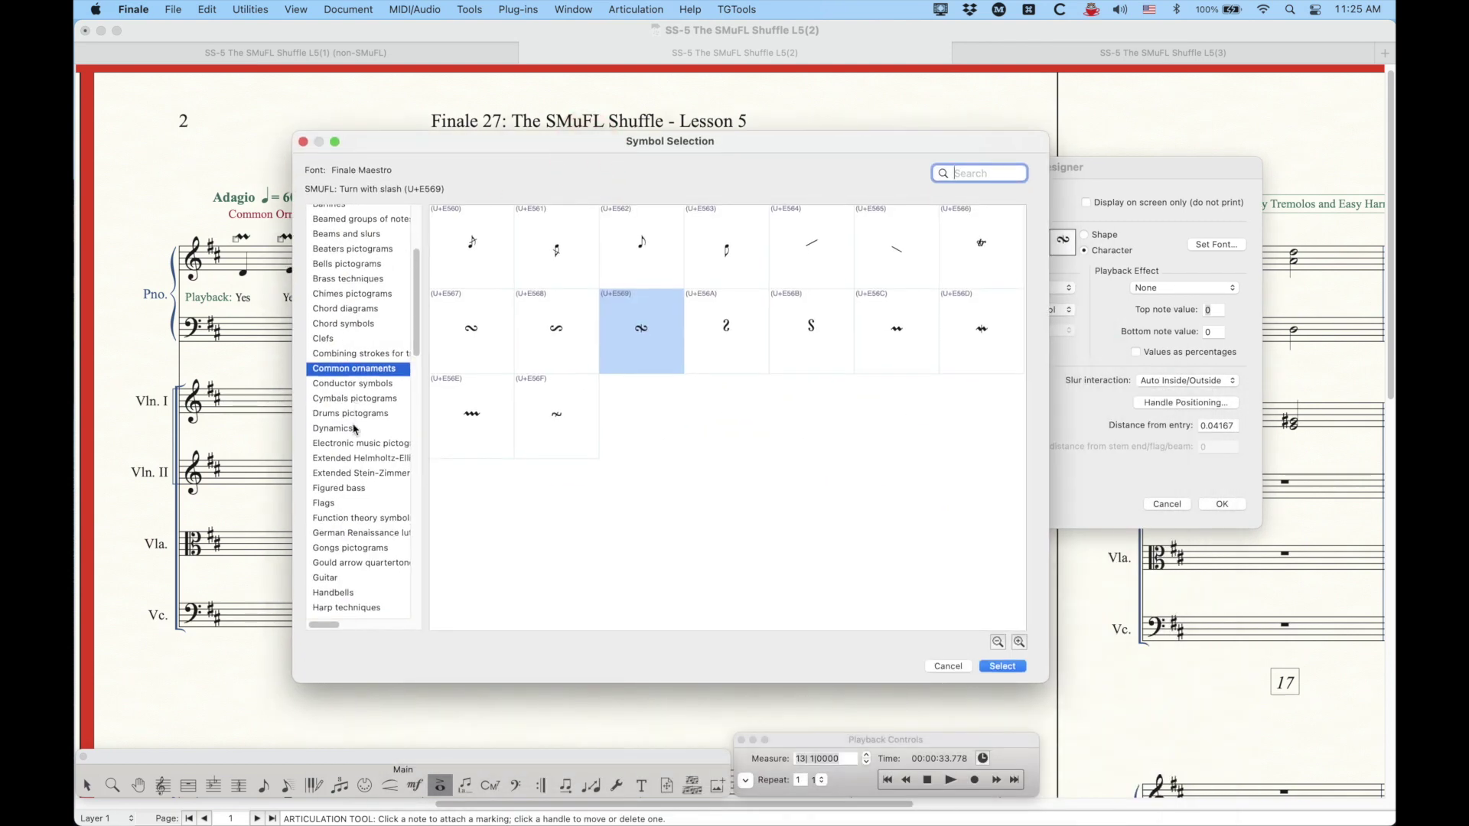
# - Examine the Other baroque ornaments, highlighting the Schleifer (long mordent), and the precomposed trills and mordents in the symbol list
pyautogui.scroll(-15, 354, 429)
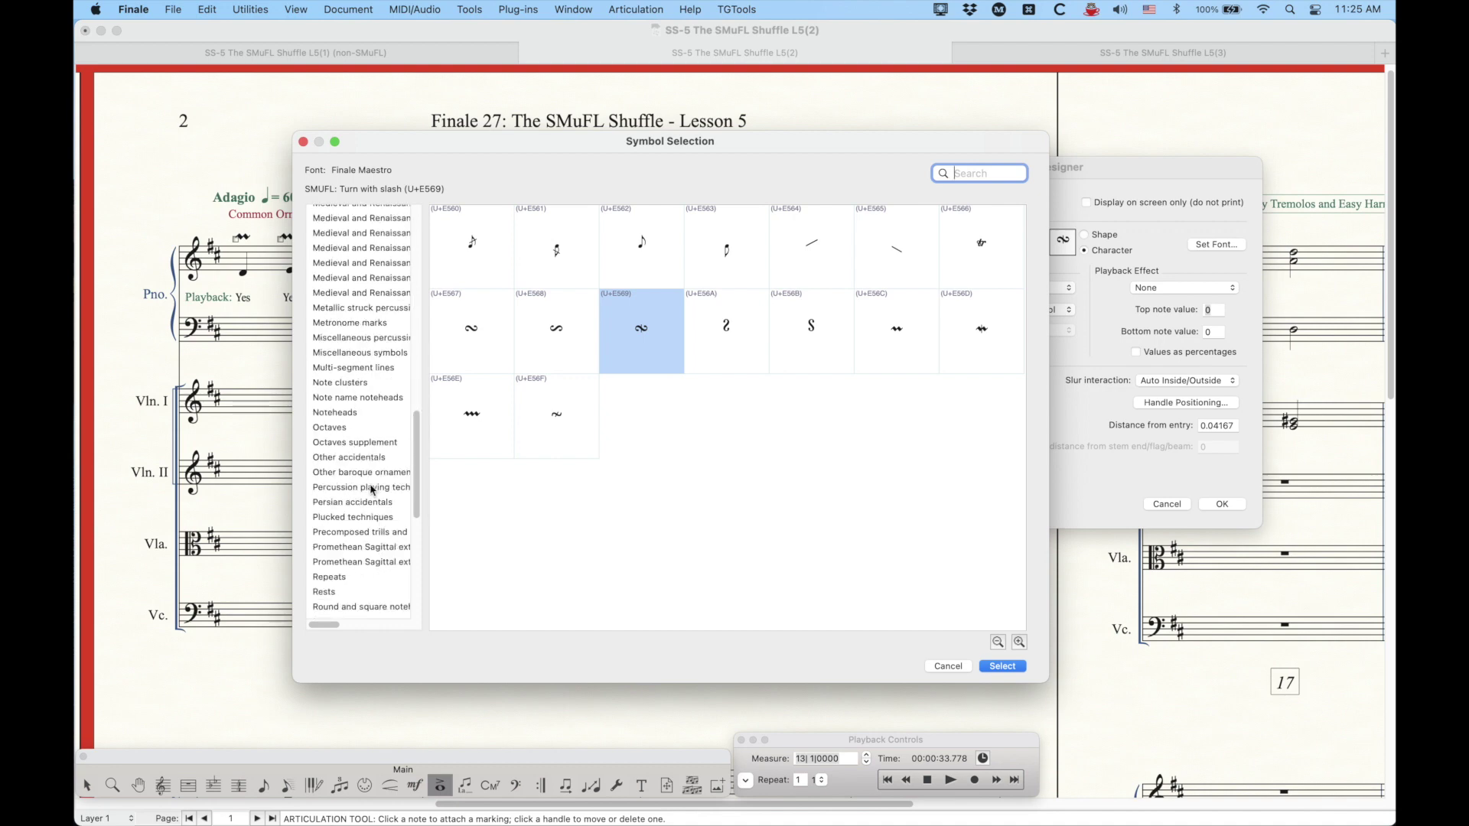
pyautogui.click(370, 473)
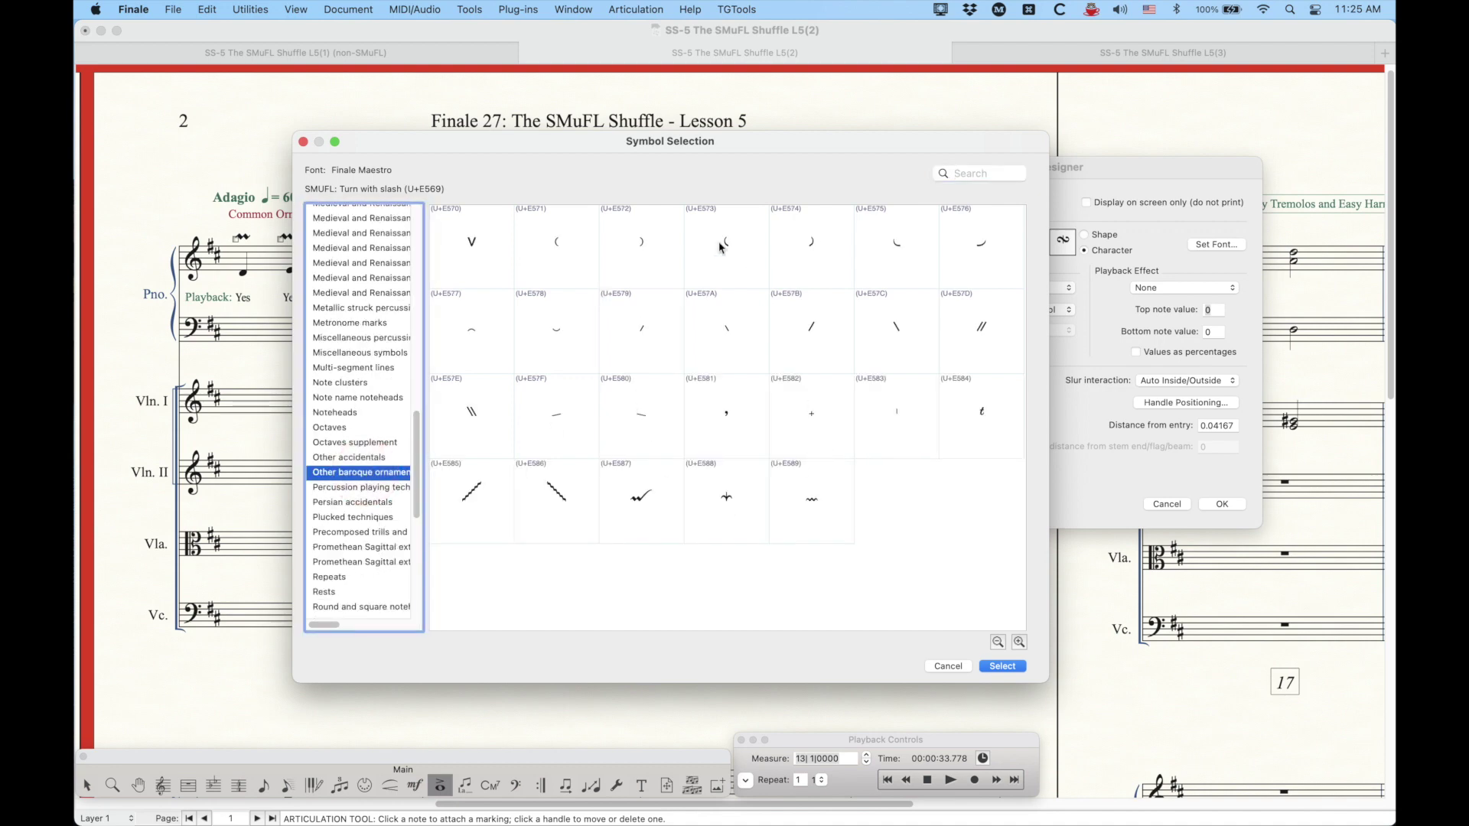
pyautogui.click(647, 503)
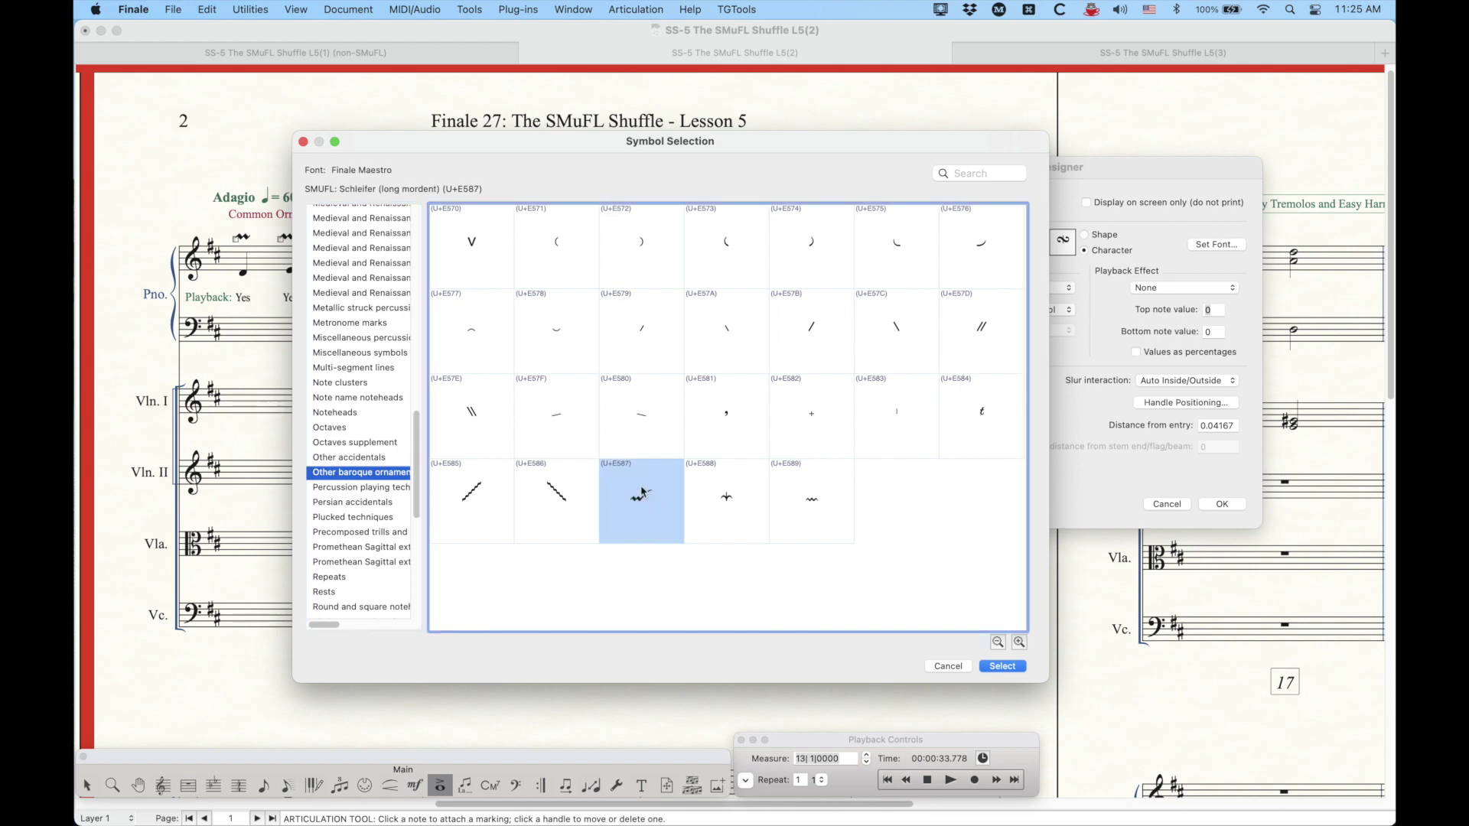
pyautogui.click(338, 535)
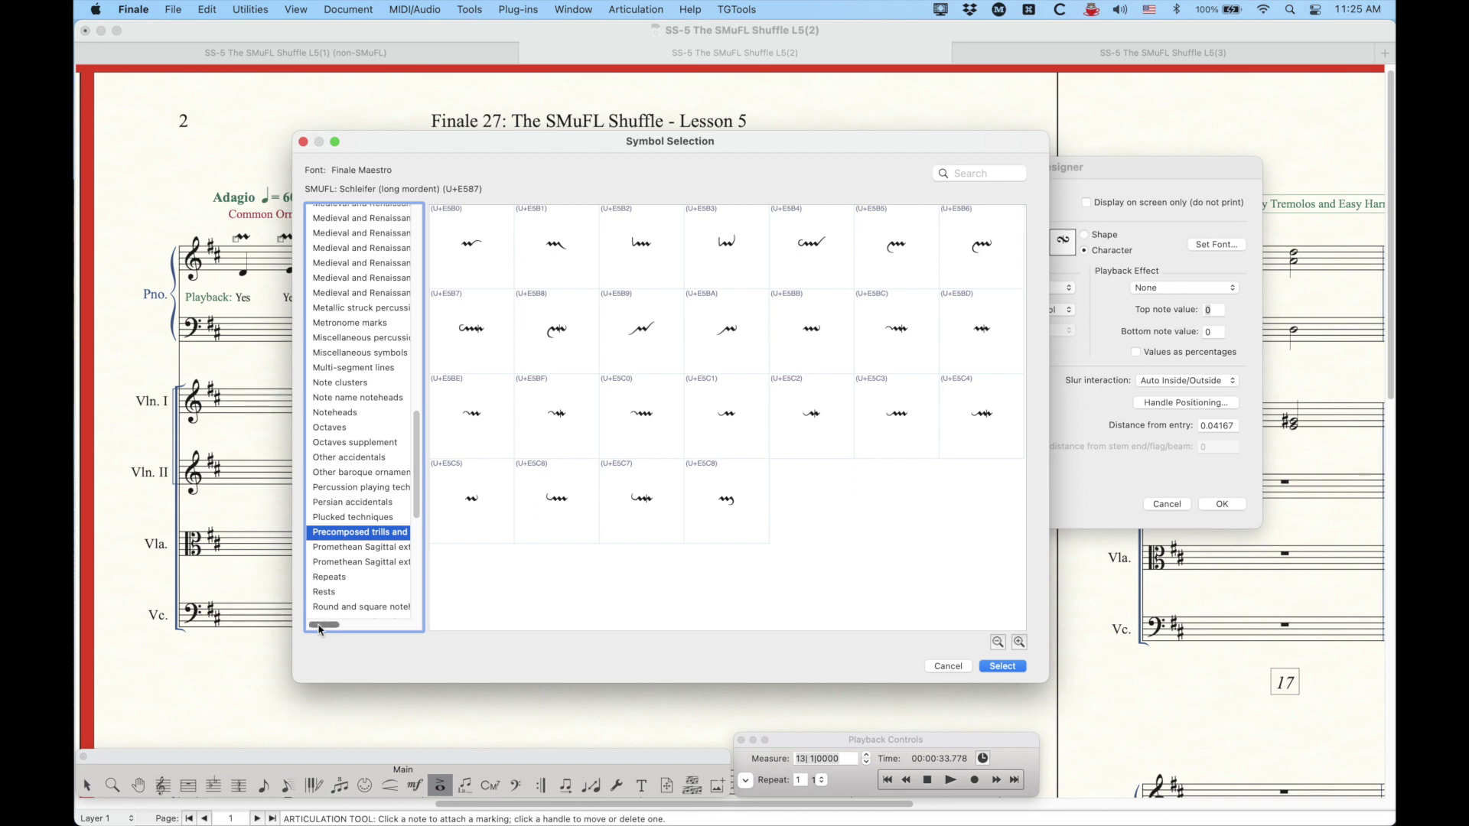
pyautogui.click(342, 628)
pyautogui.moveTo(342, 627); pyautogui.dragTo(290, 626)
# - Compare the symbols with the ornaments in the score, cancel the symbol and articulation dialogs, and return to the Selection tool
pyautogui.moveTo(809, 141); pyautogui.dragTo(689, 447)
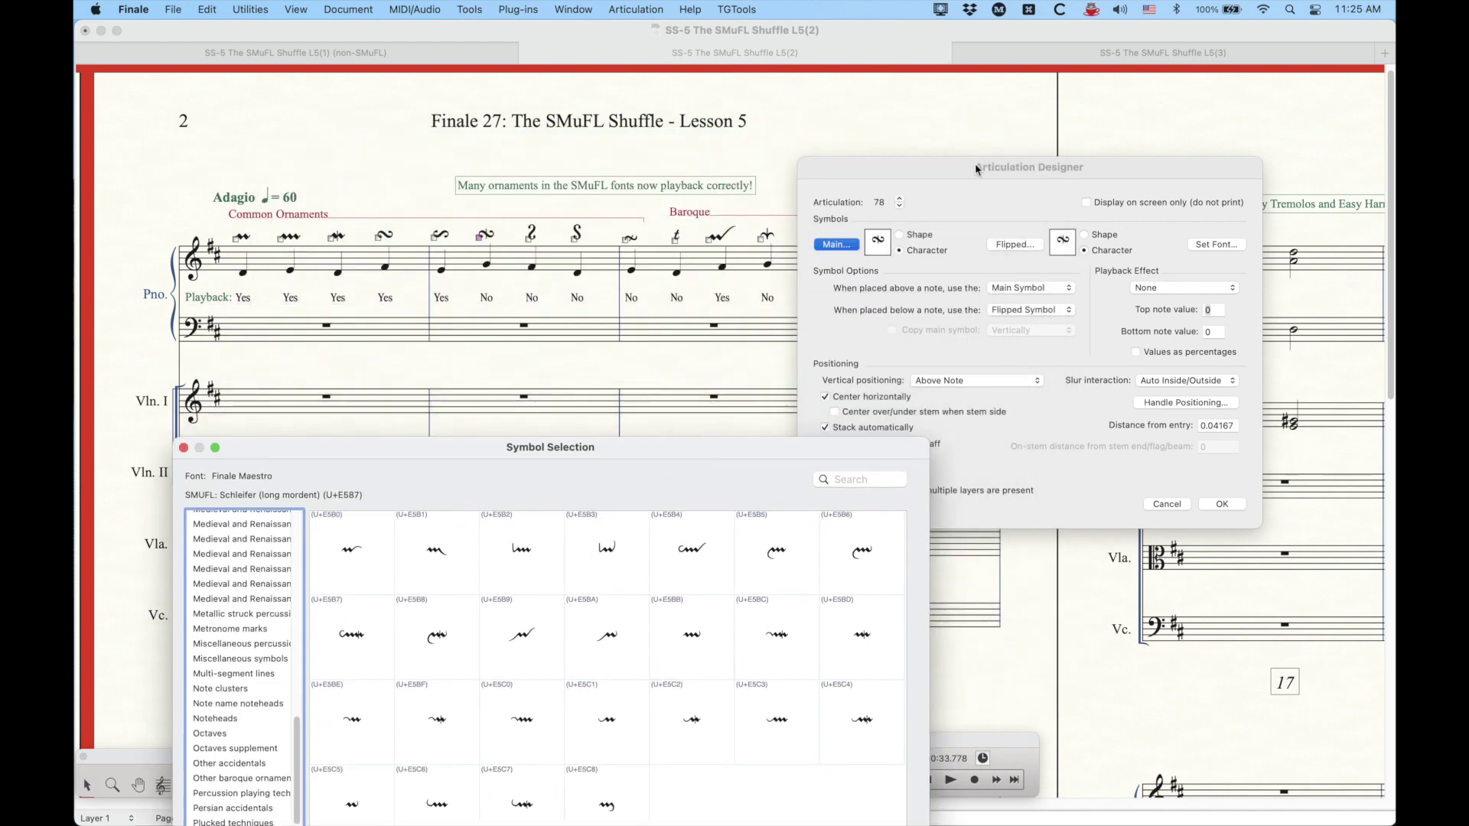
pyautogui.moveTo(977, 172); pyautogui.dragTo(1109, 392)
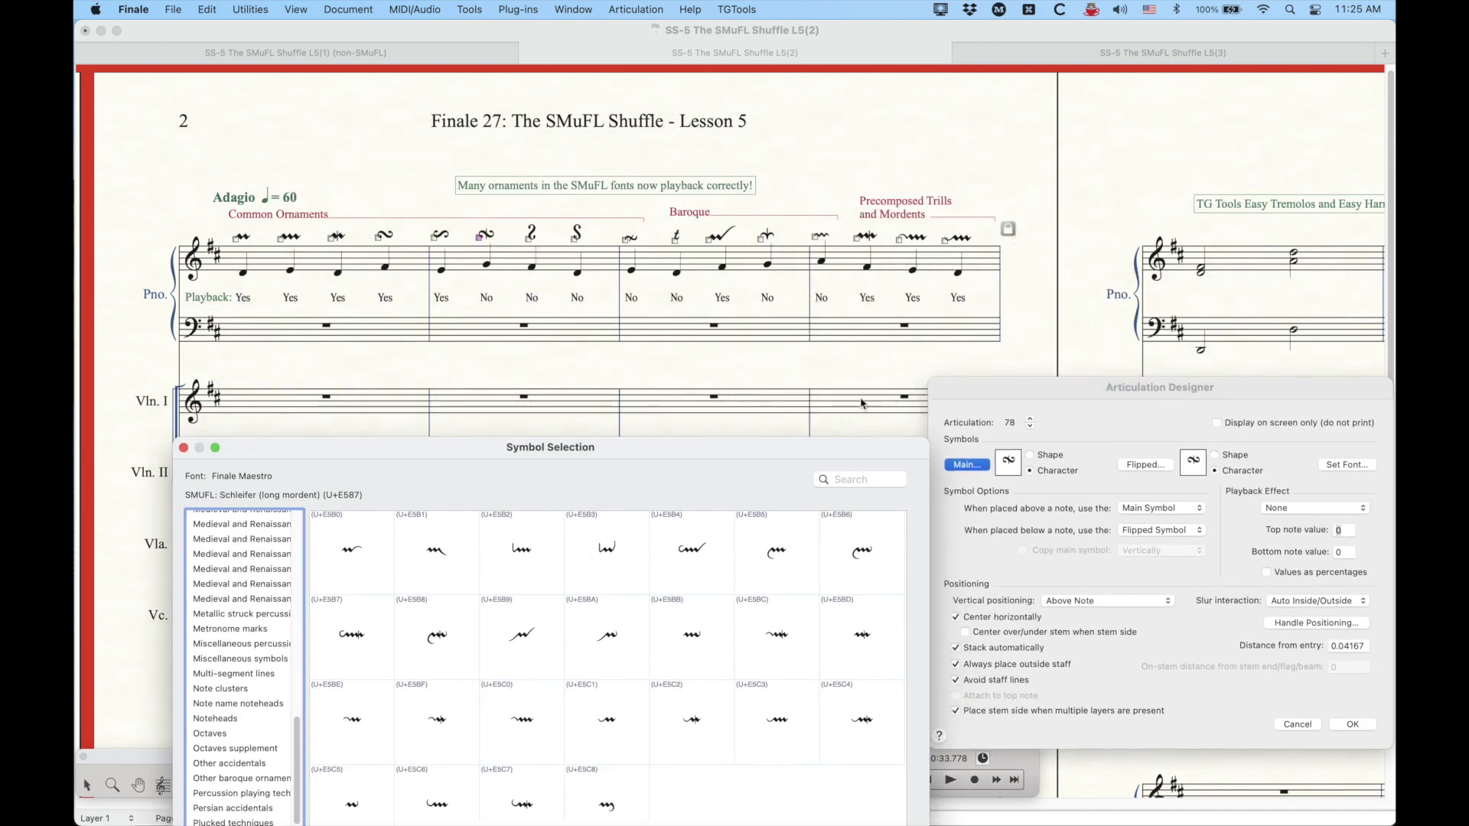
pyautogui.moveTo(772, 449); pyautogui.dragTo(760, 127)
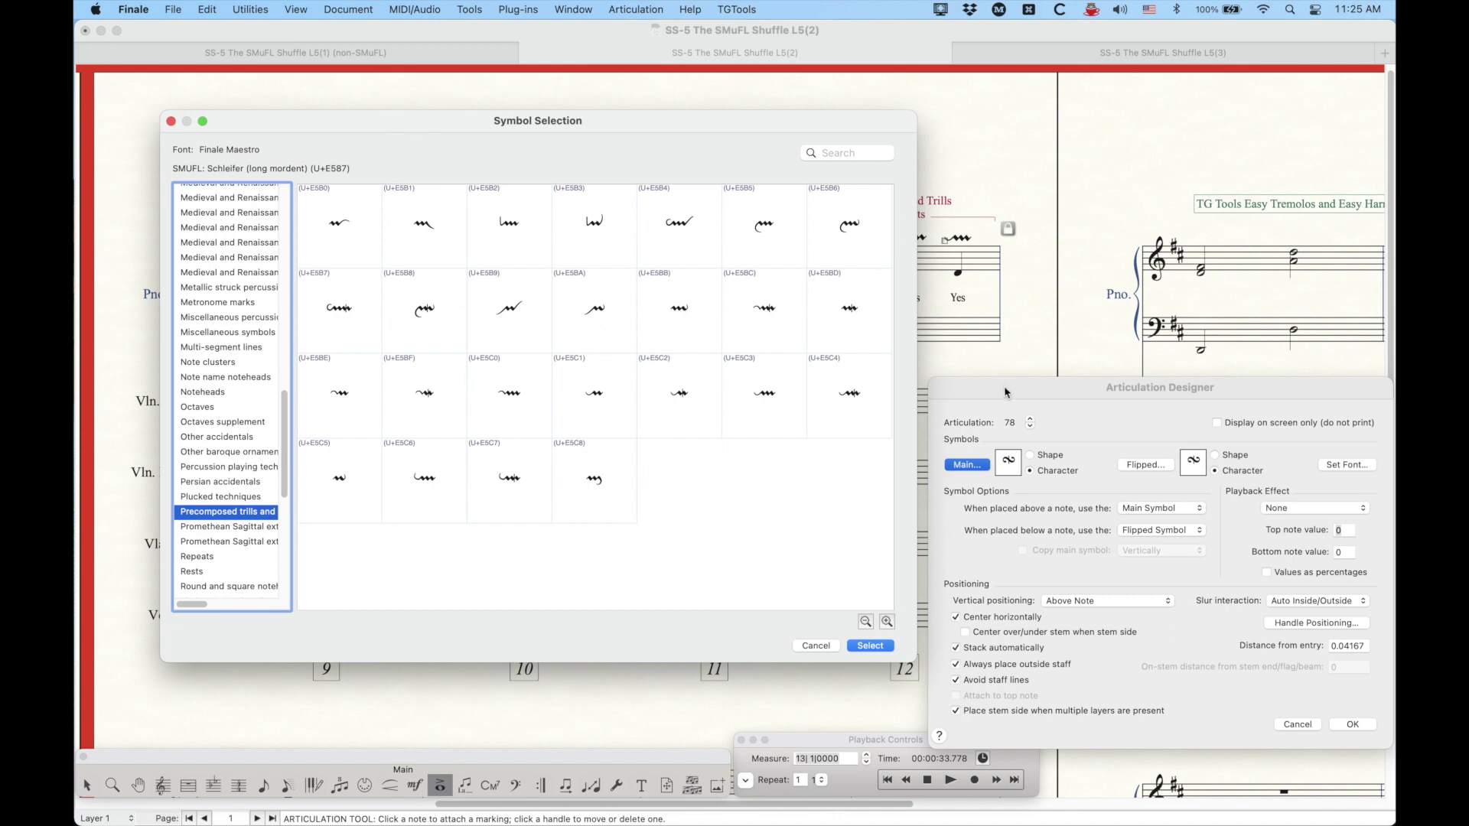
pyautogui.moveTo(1007, 395); pyautogui.dragTo(803, 335)
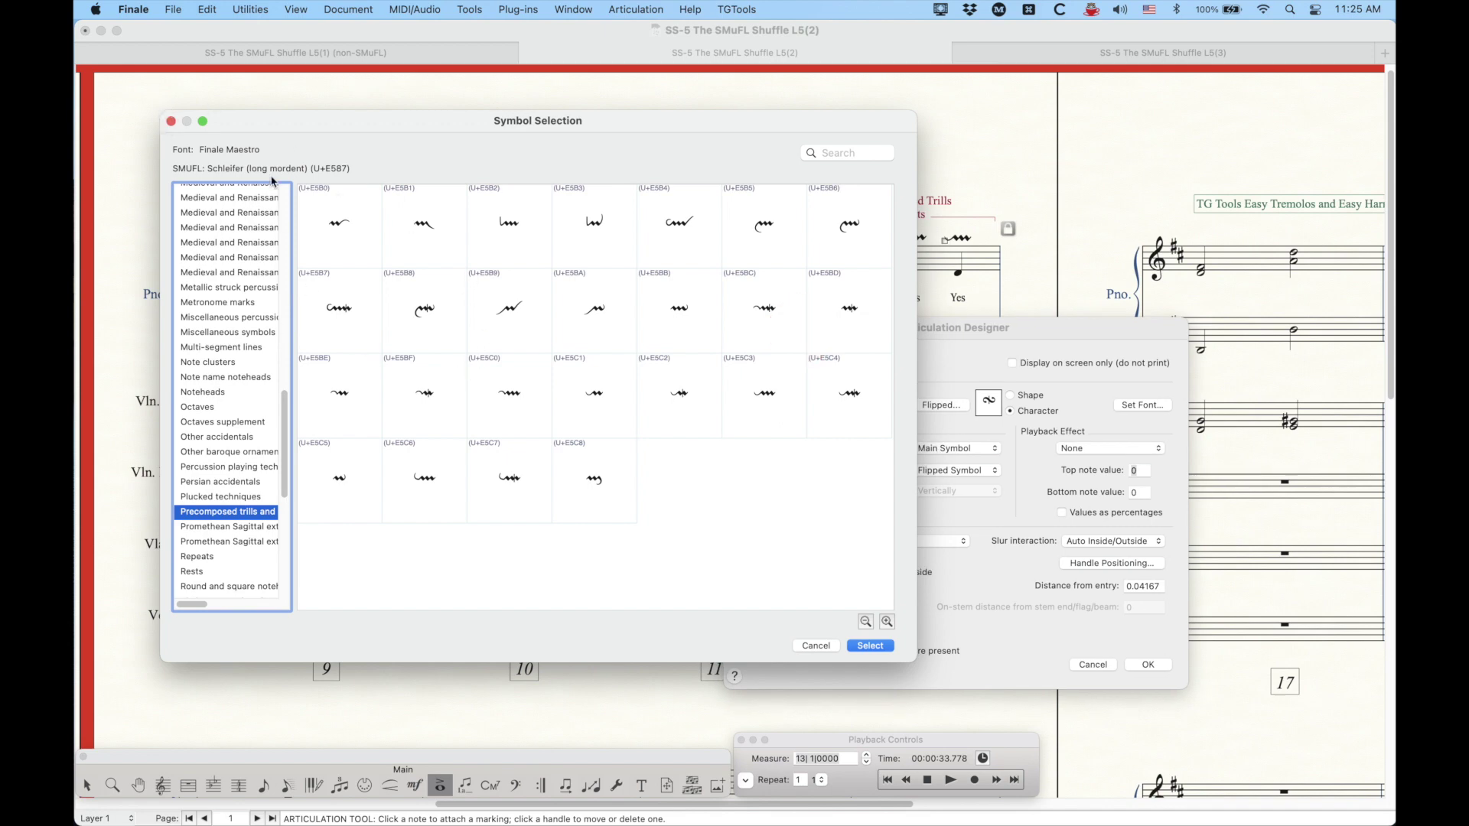
pyautogui.click(171, 124)
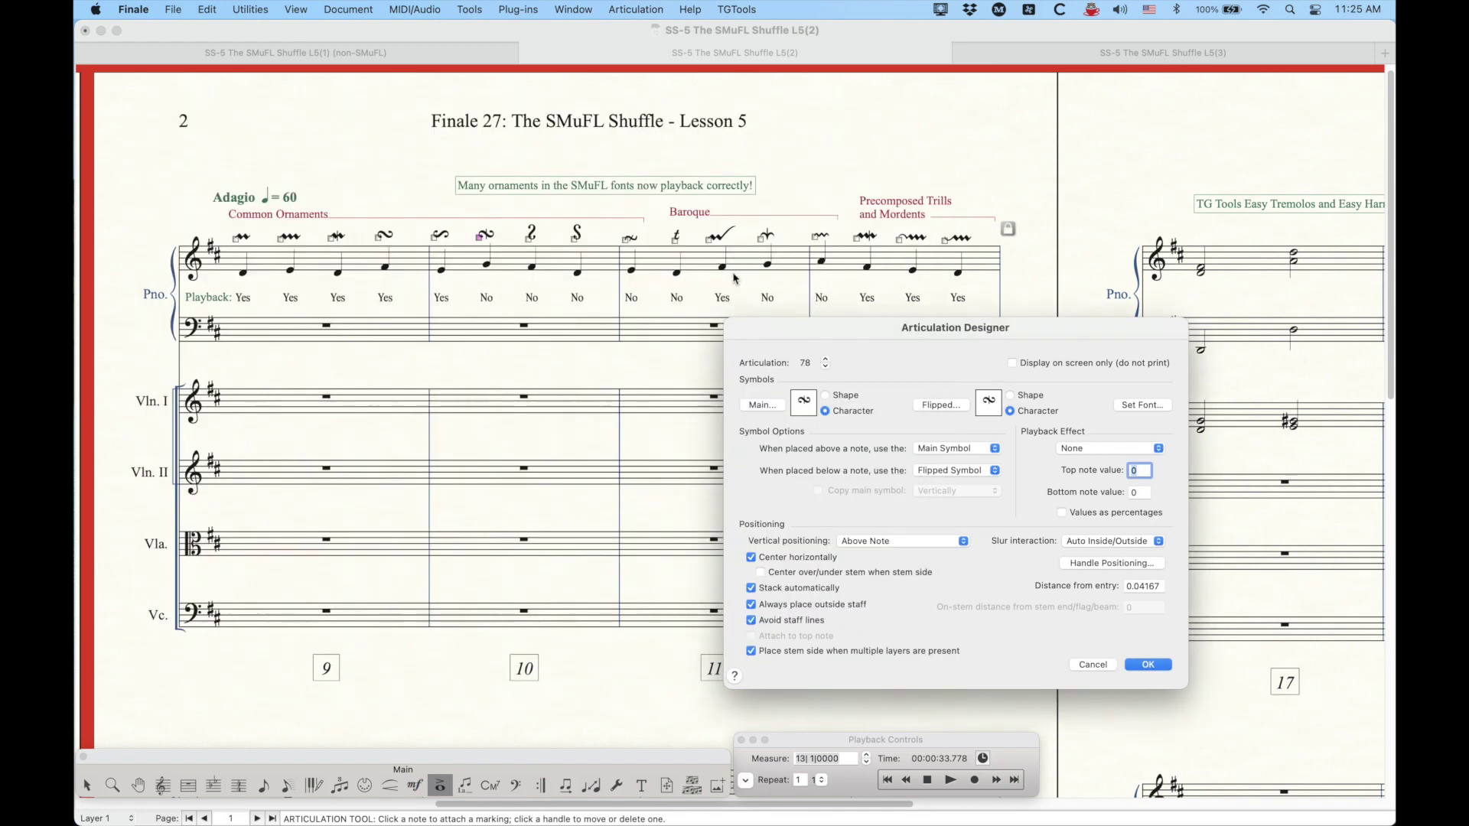
pyautogui.moveTo(833, 332); pyautogui.dragTo(540, 255)
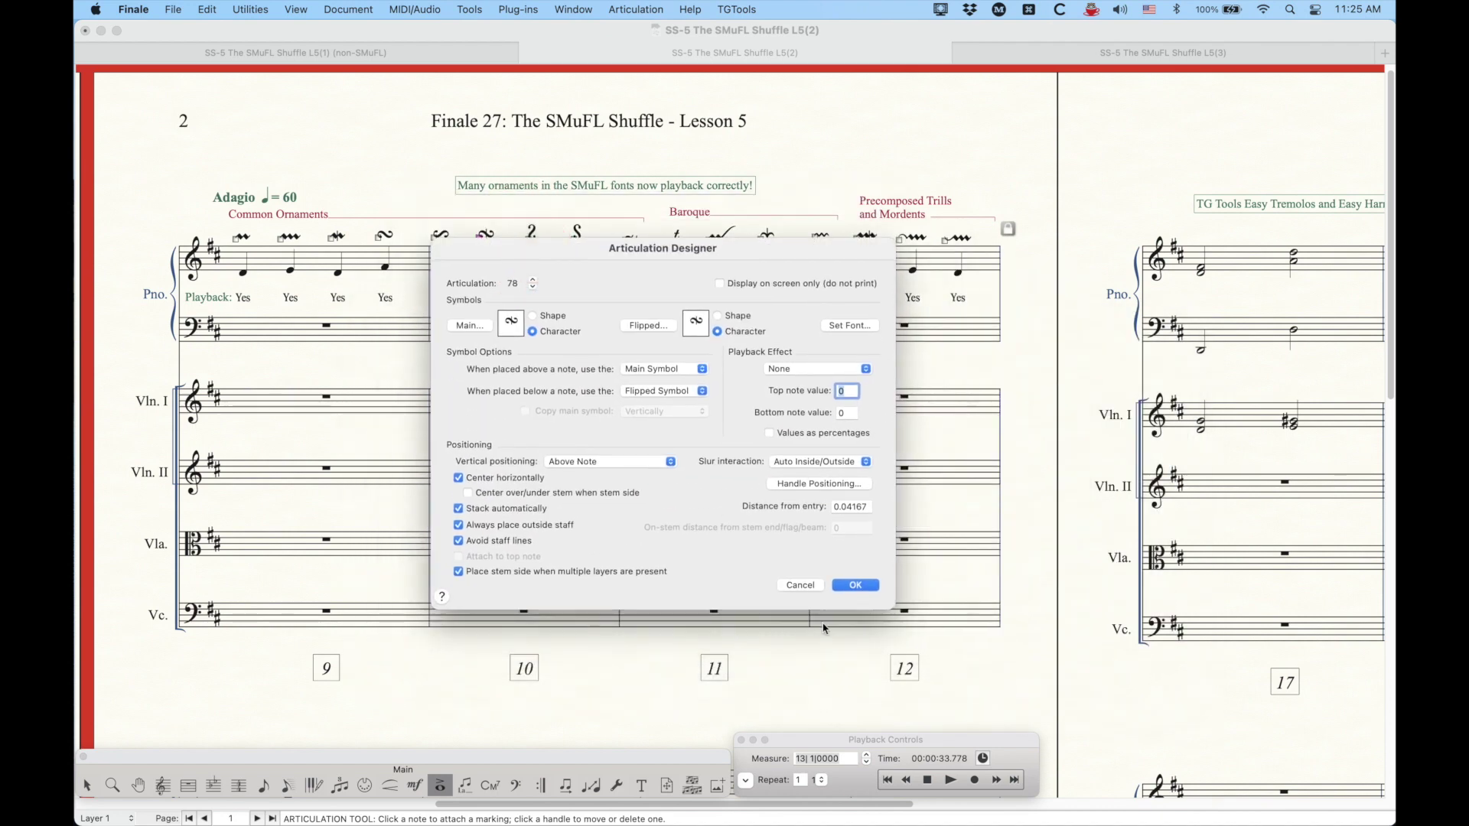
pyautogui.click(800, 587)
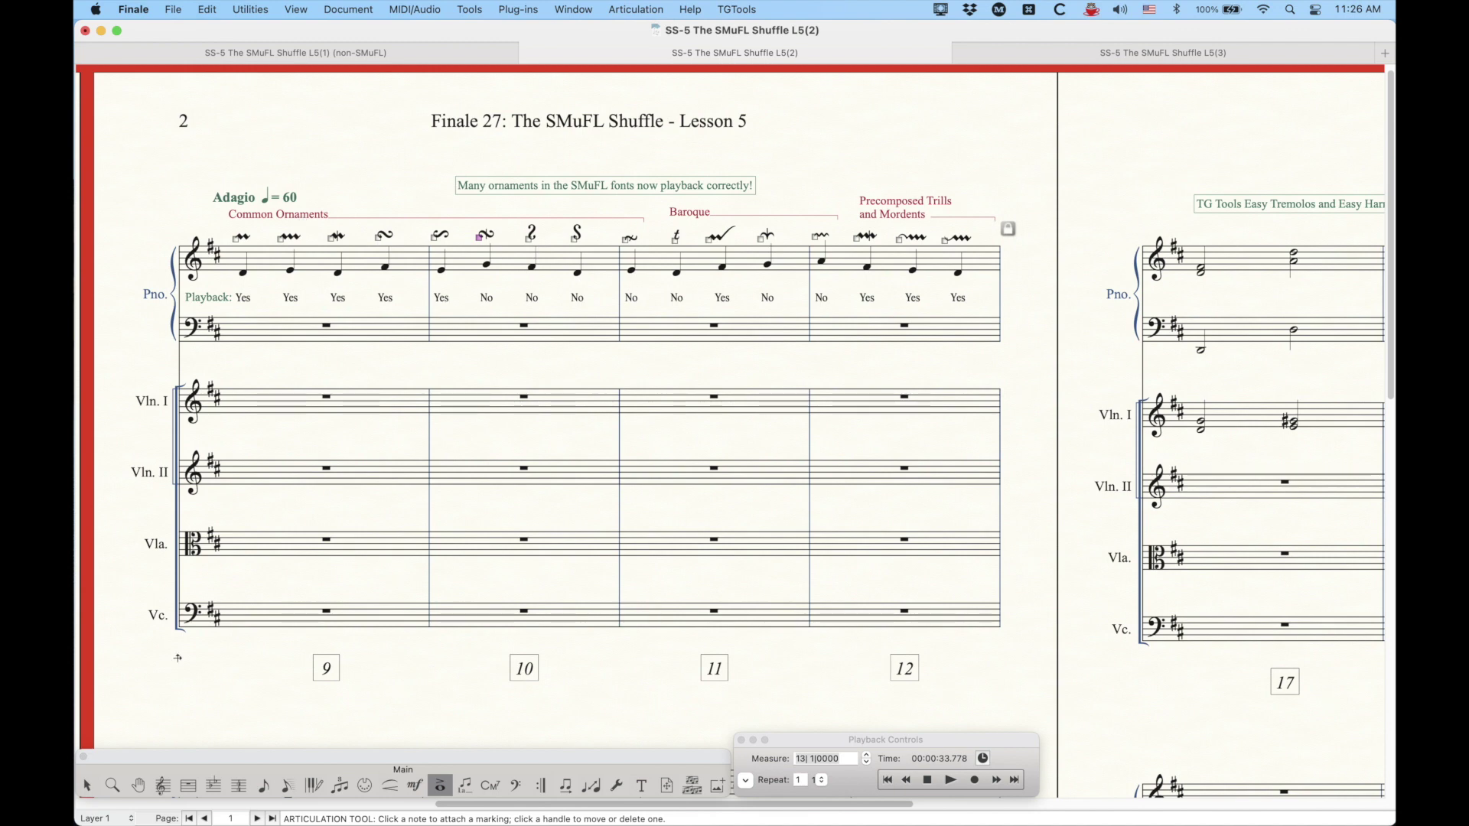
pyautogui.click(87, 785)
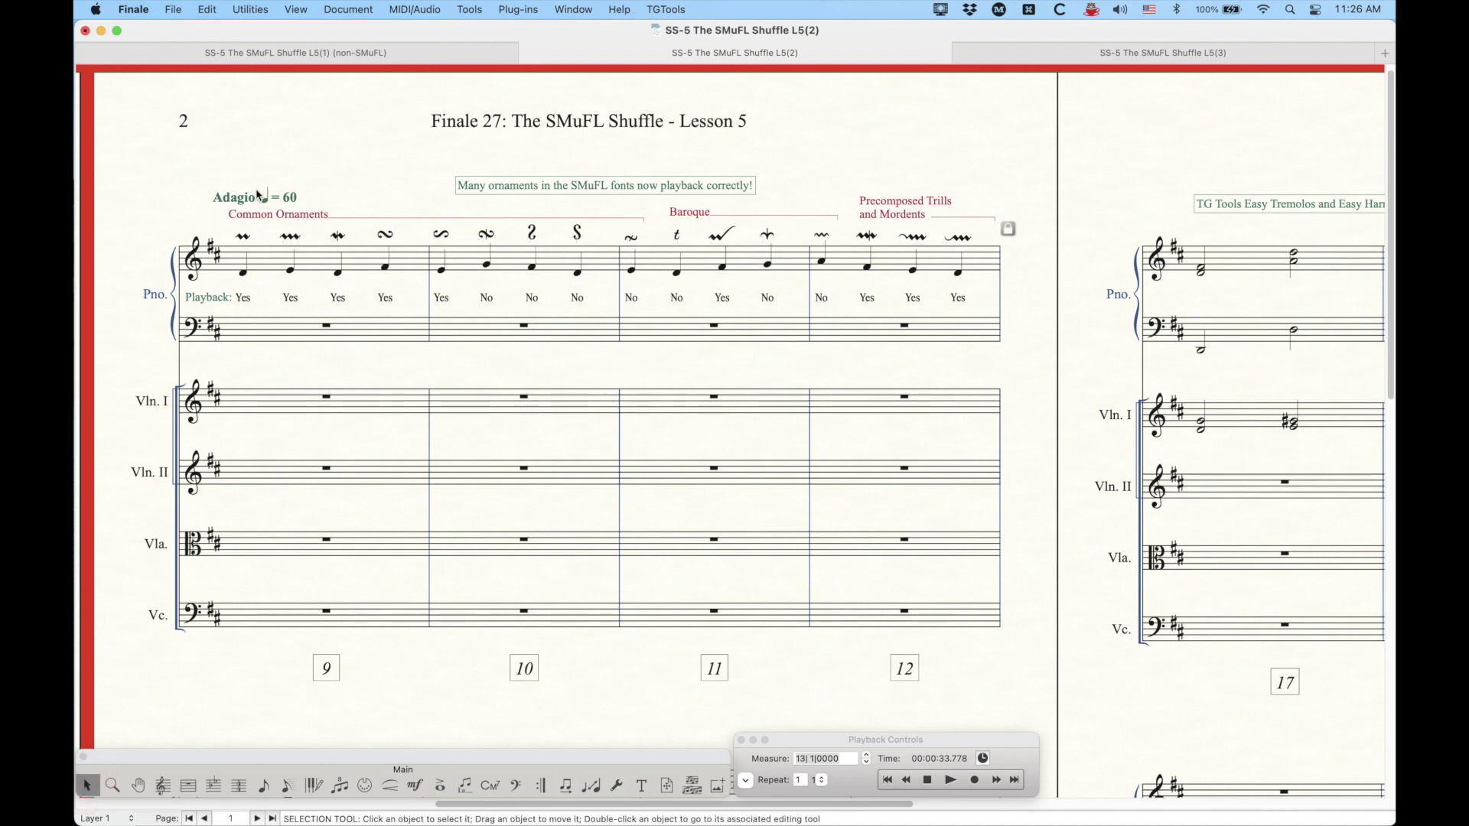
# - Play back the pedal marking and tremolos from measure 13 on page 2, and stop the playback
pyautogui.scroll(1, 454, 358)
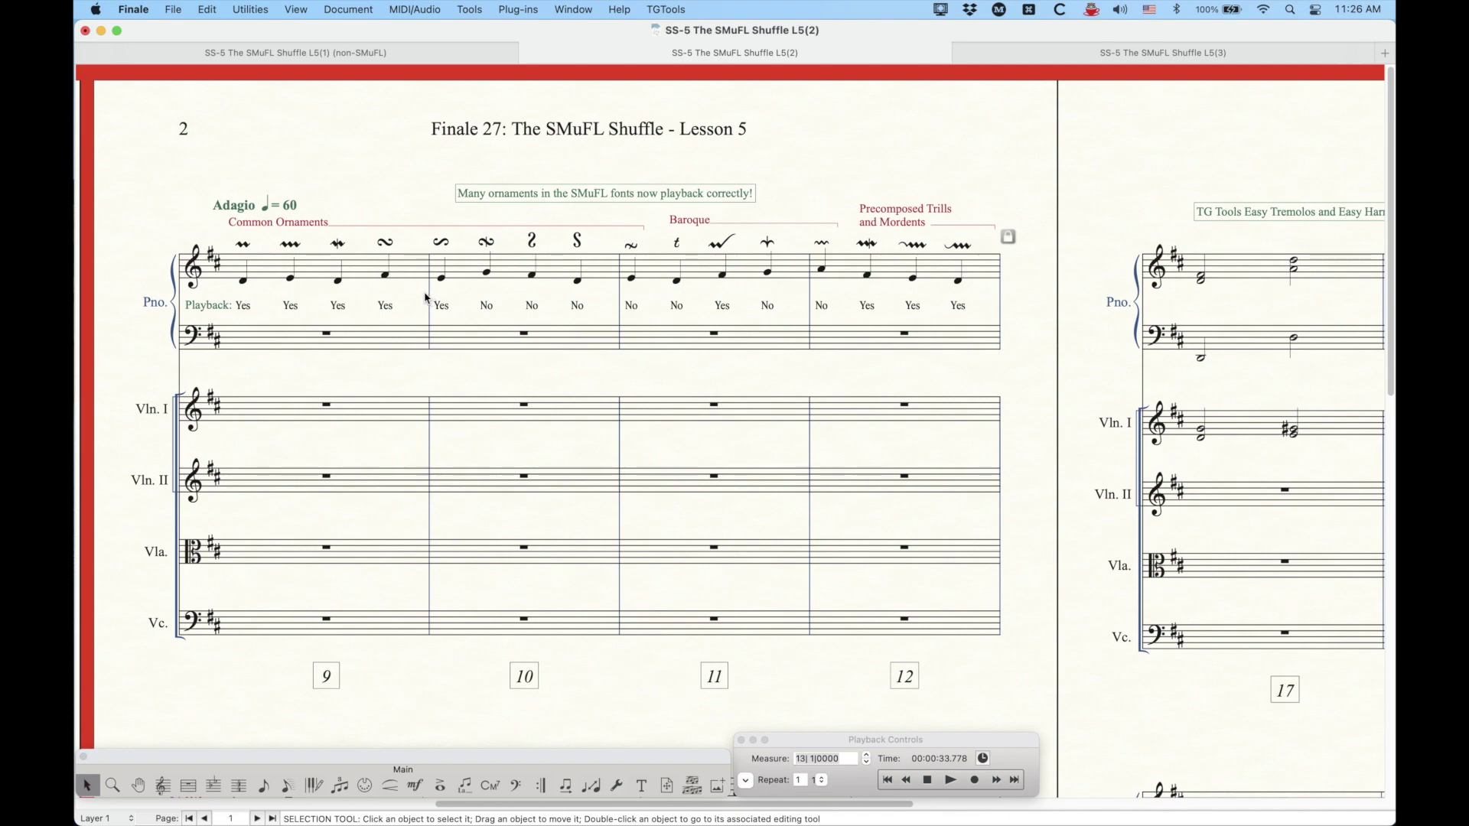
pyautogui.scroll(-10, 427, 314)
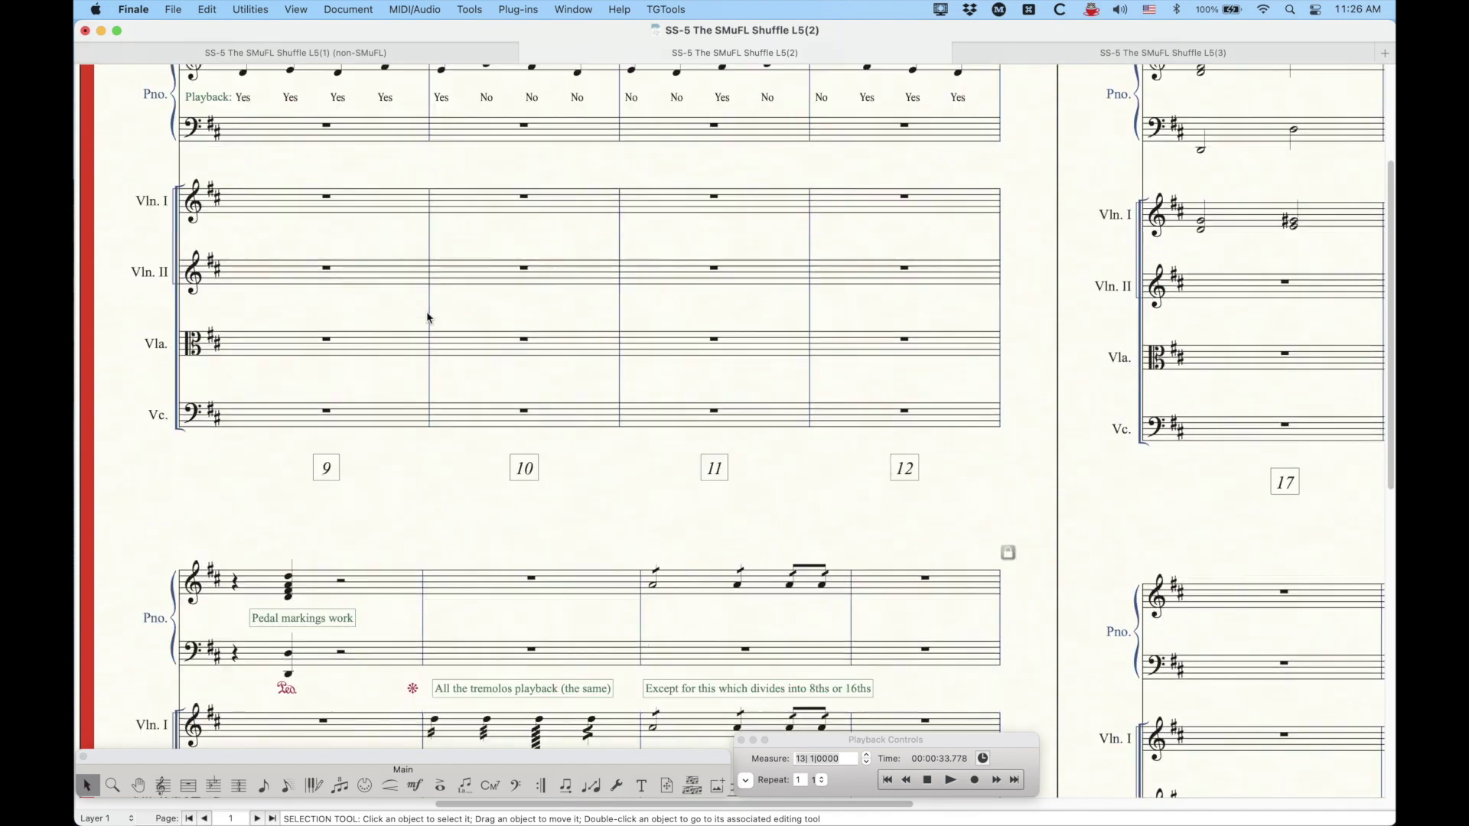
pyautogui.scroll(-2, 427, 316)
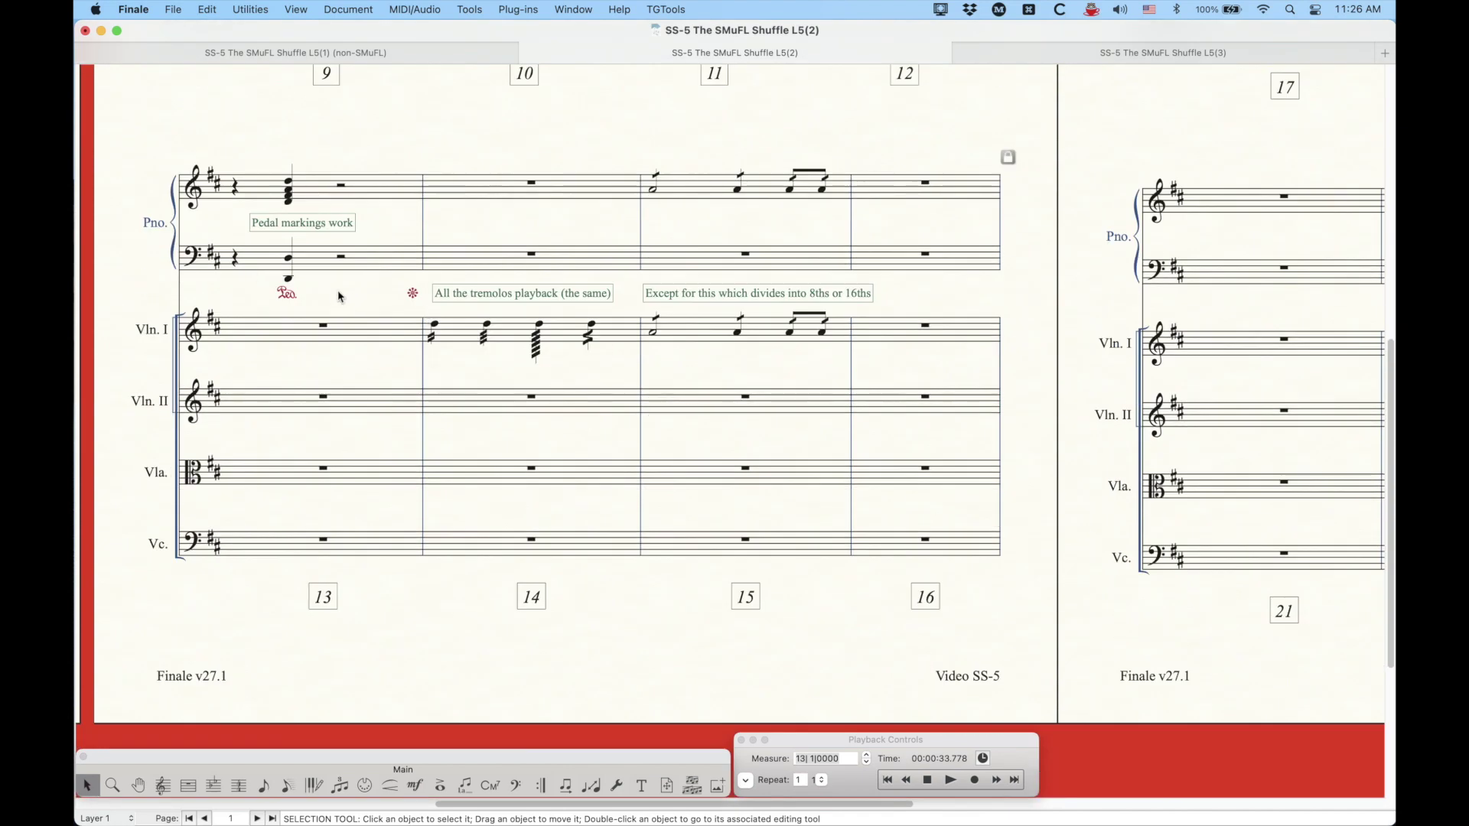
pyautogui.scroll(-1, 367, 375)
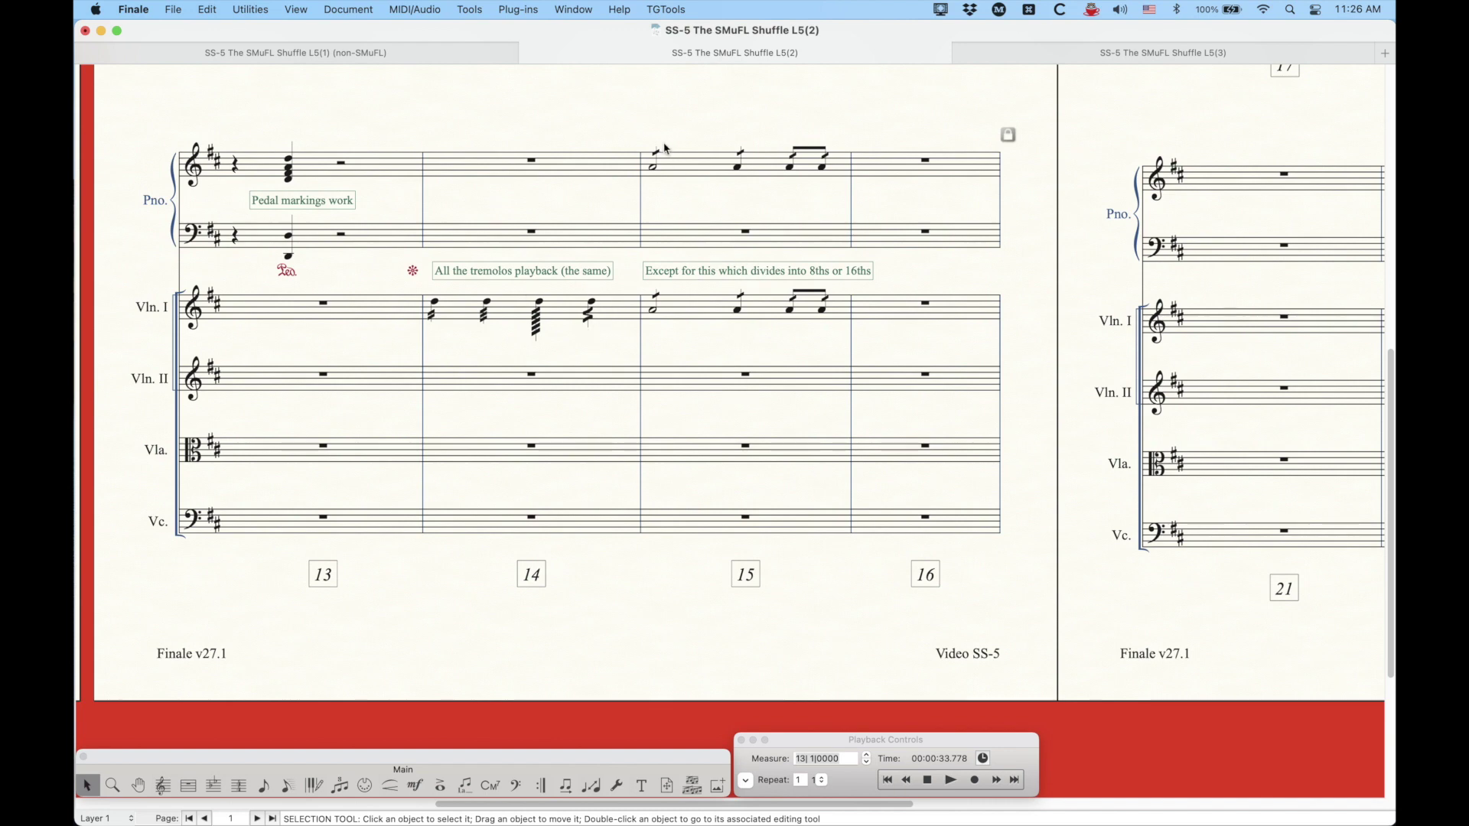
pyautogui.scroll(1, 751, 257)
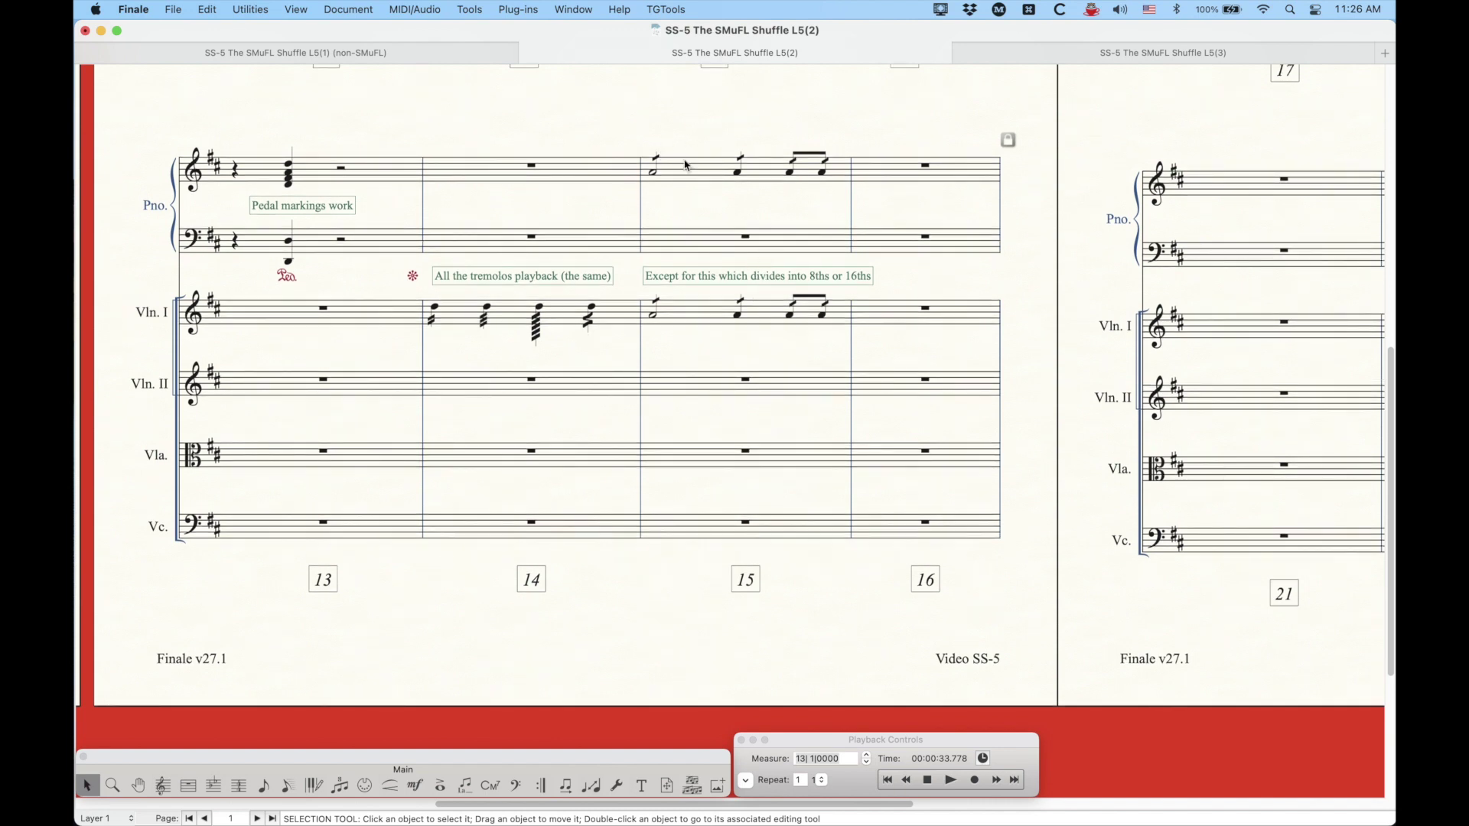
pyautogui.click(951, 780)
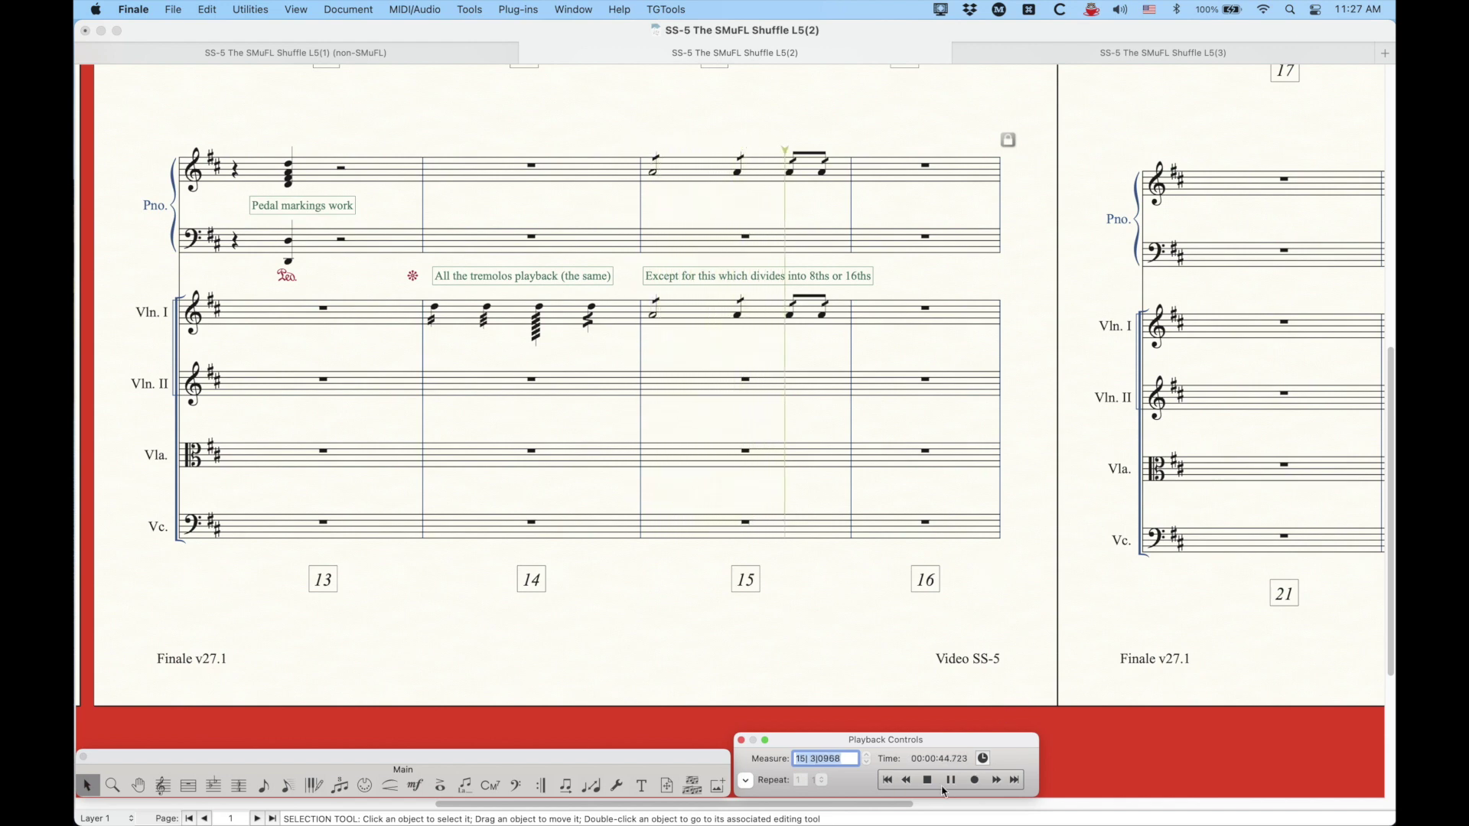
pyautogui.click(864, 498)
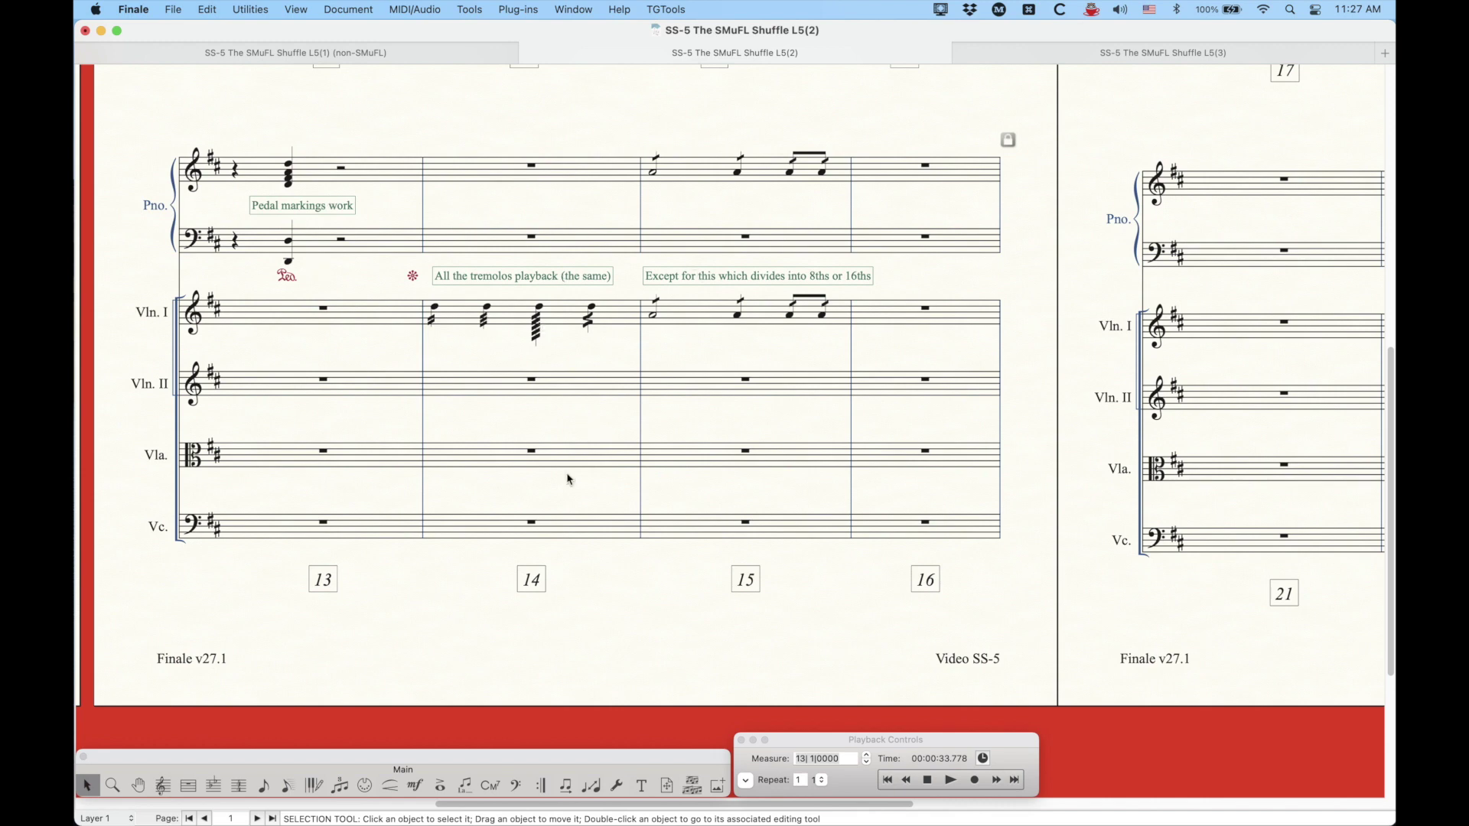
# - Apply TG Tools Easy Tremolos with 3 beams to both piano staves in measure 17 on page 3
pyautogui.scroll(10, 567, 480)
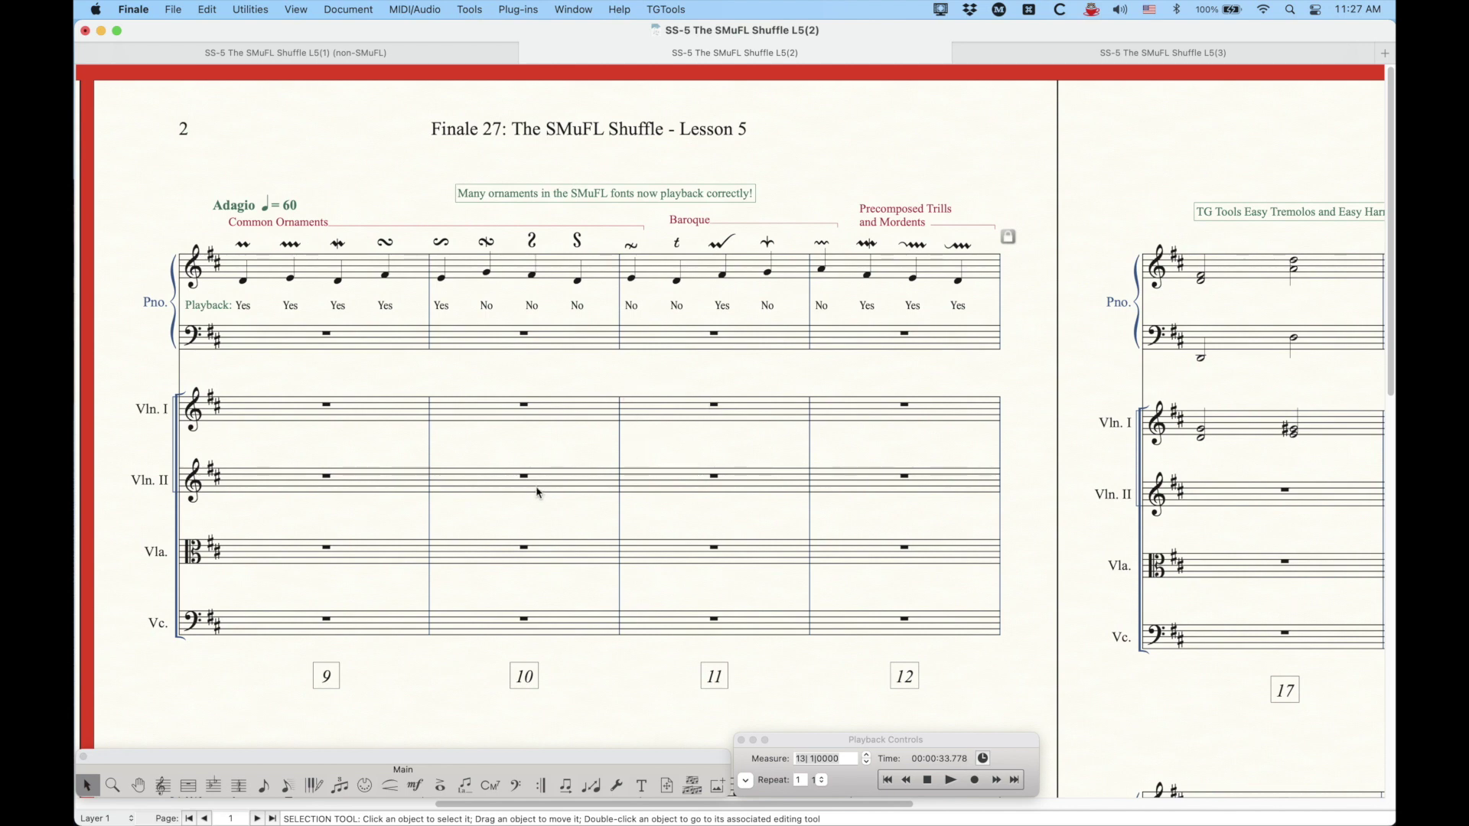
pyautogui.hscroll(-15, 535, 490)
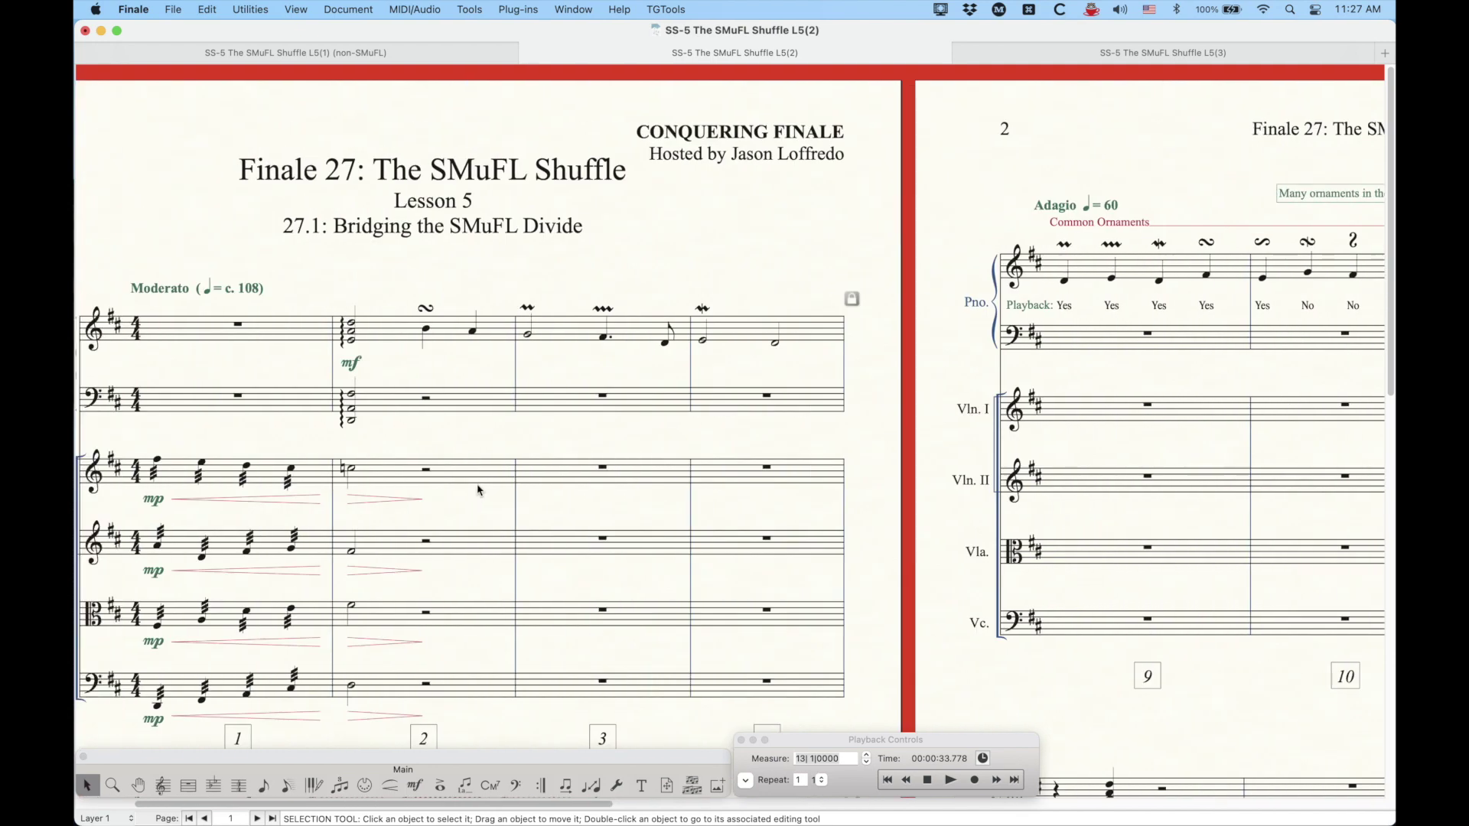
pyautogui.hscroll(20, 465, 551)
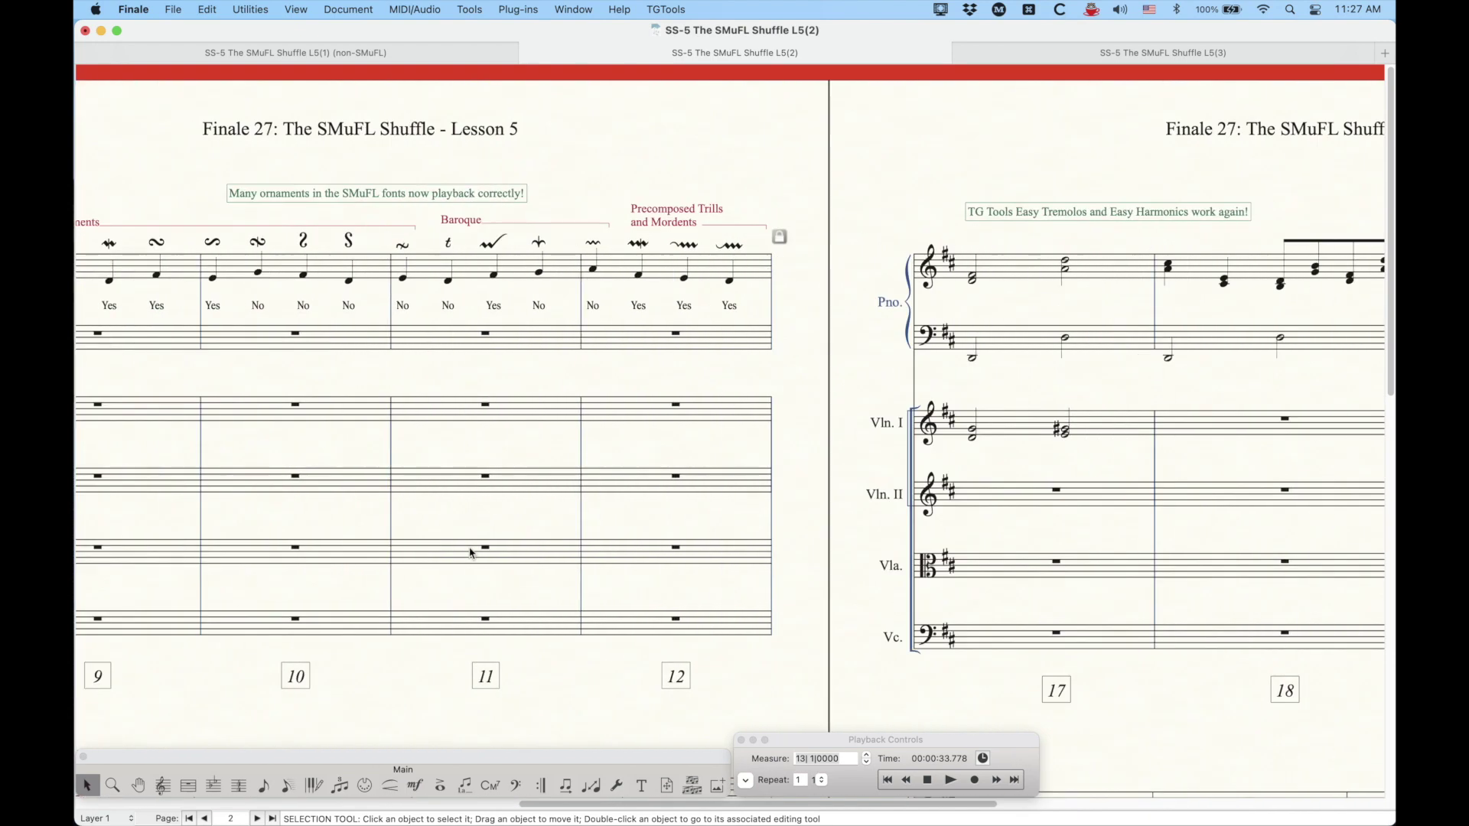
pyautogui.hscroll(10, 481, 550)
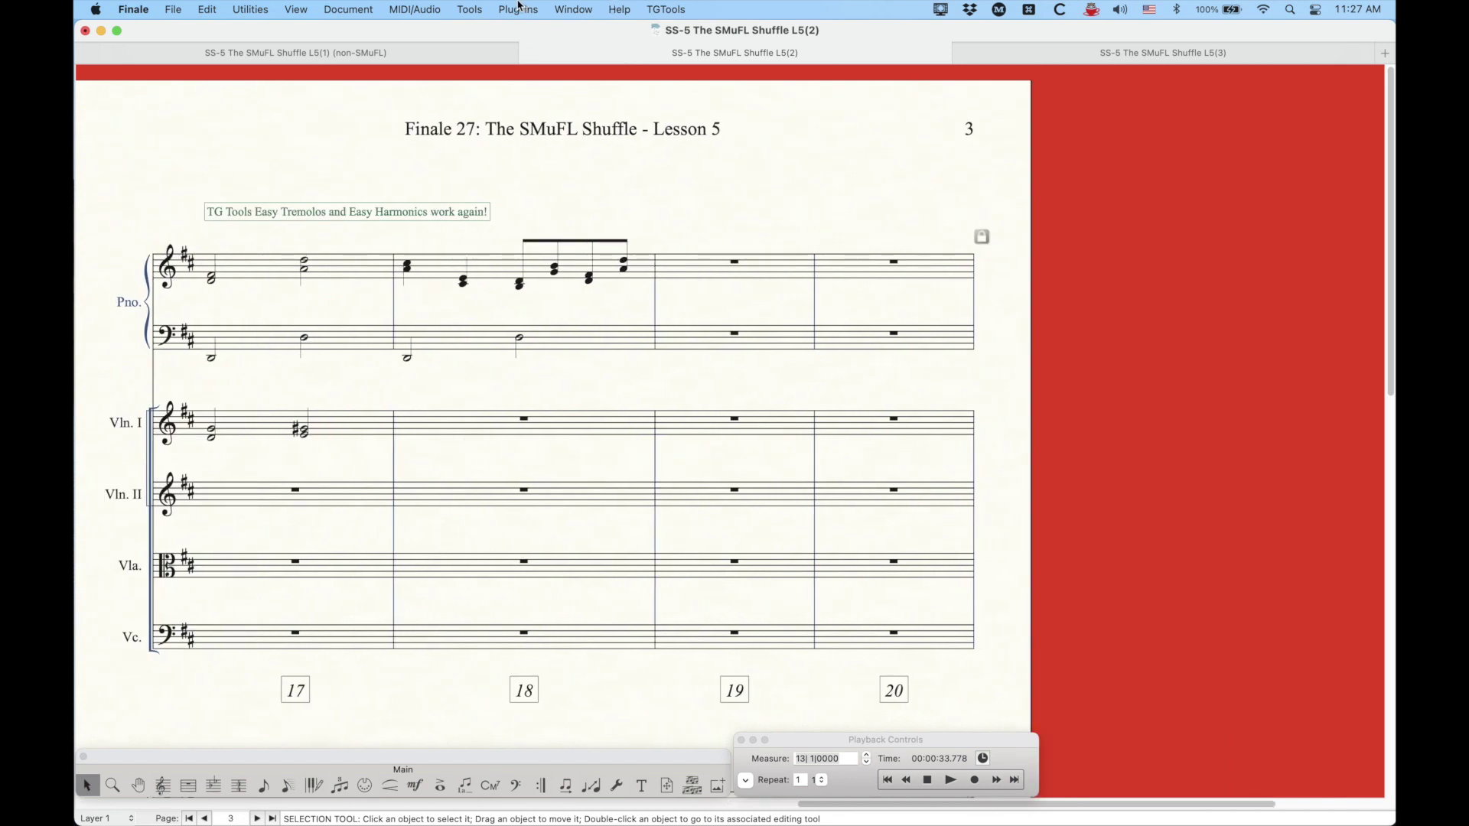
pyautogui.click(518, 10)
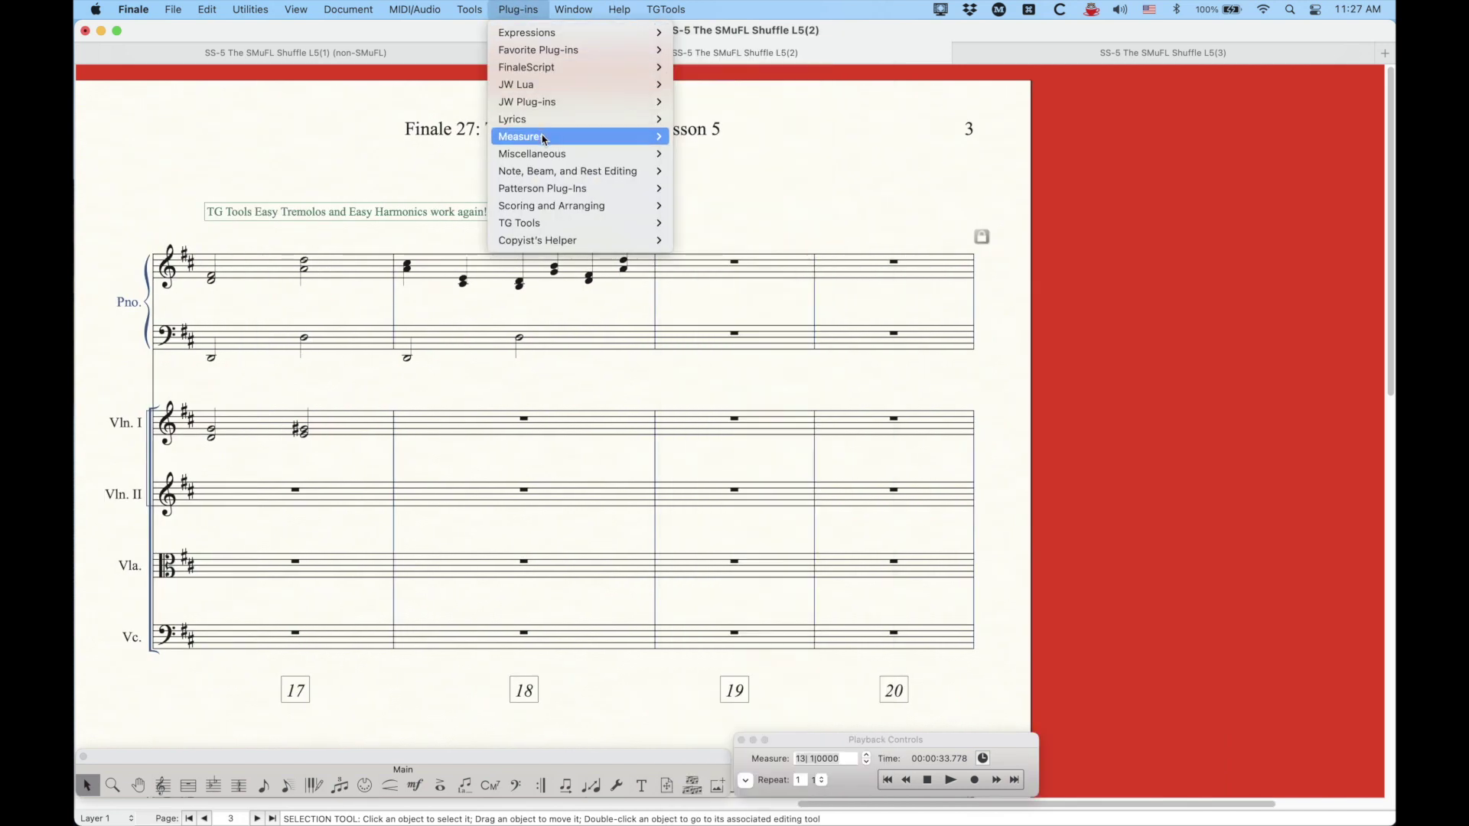
pyautogui.moveTo(545, 140)
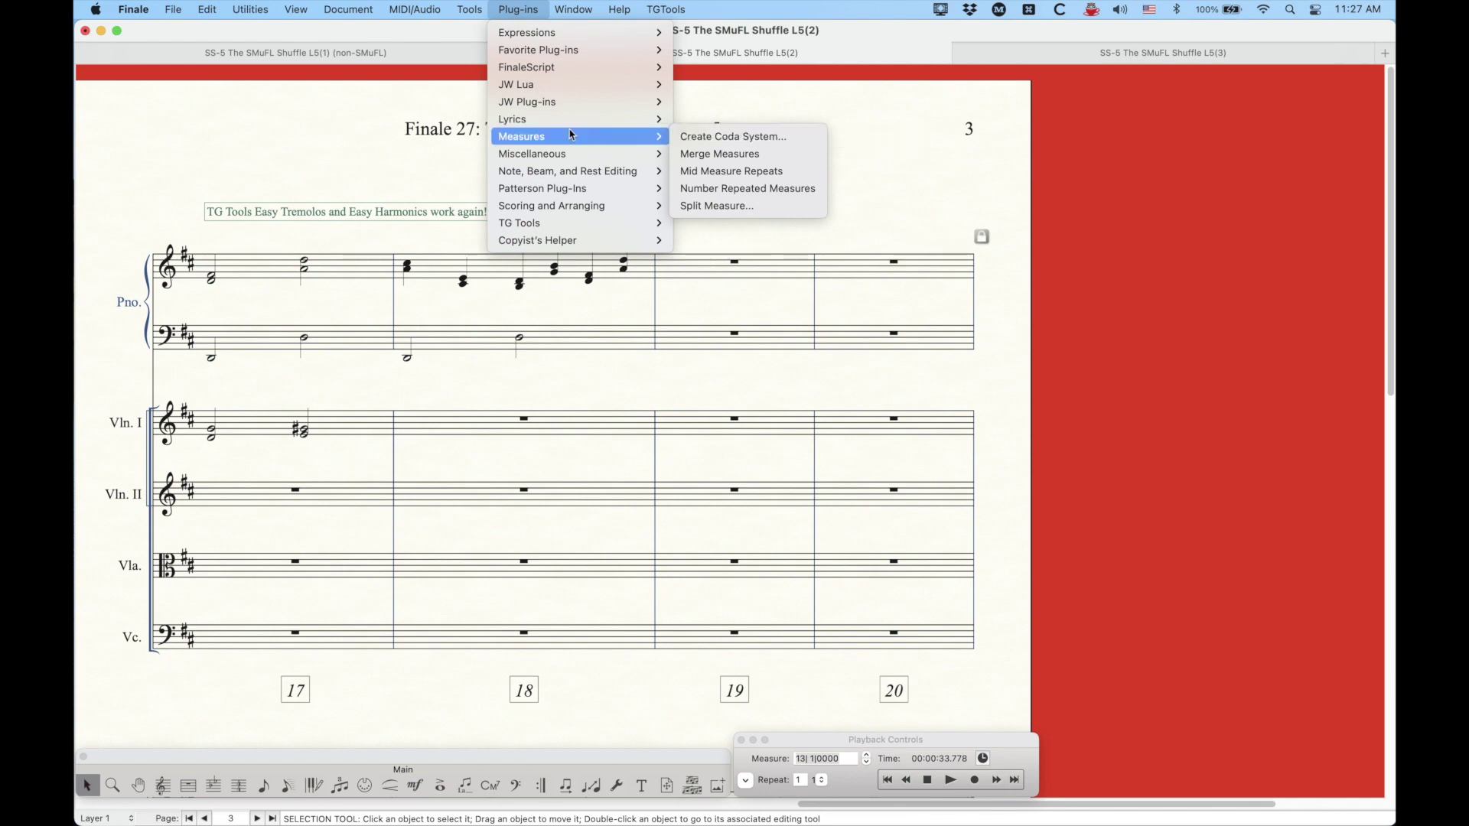
pyautogui.click(528, 6)
pyautogui.click(335, 264)
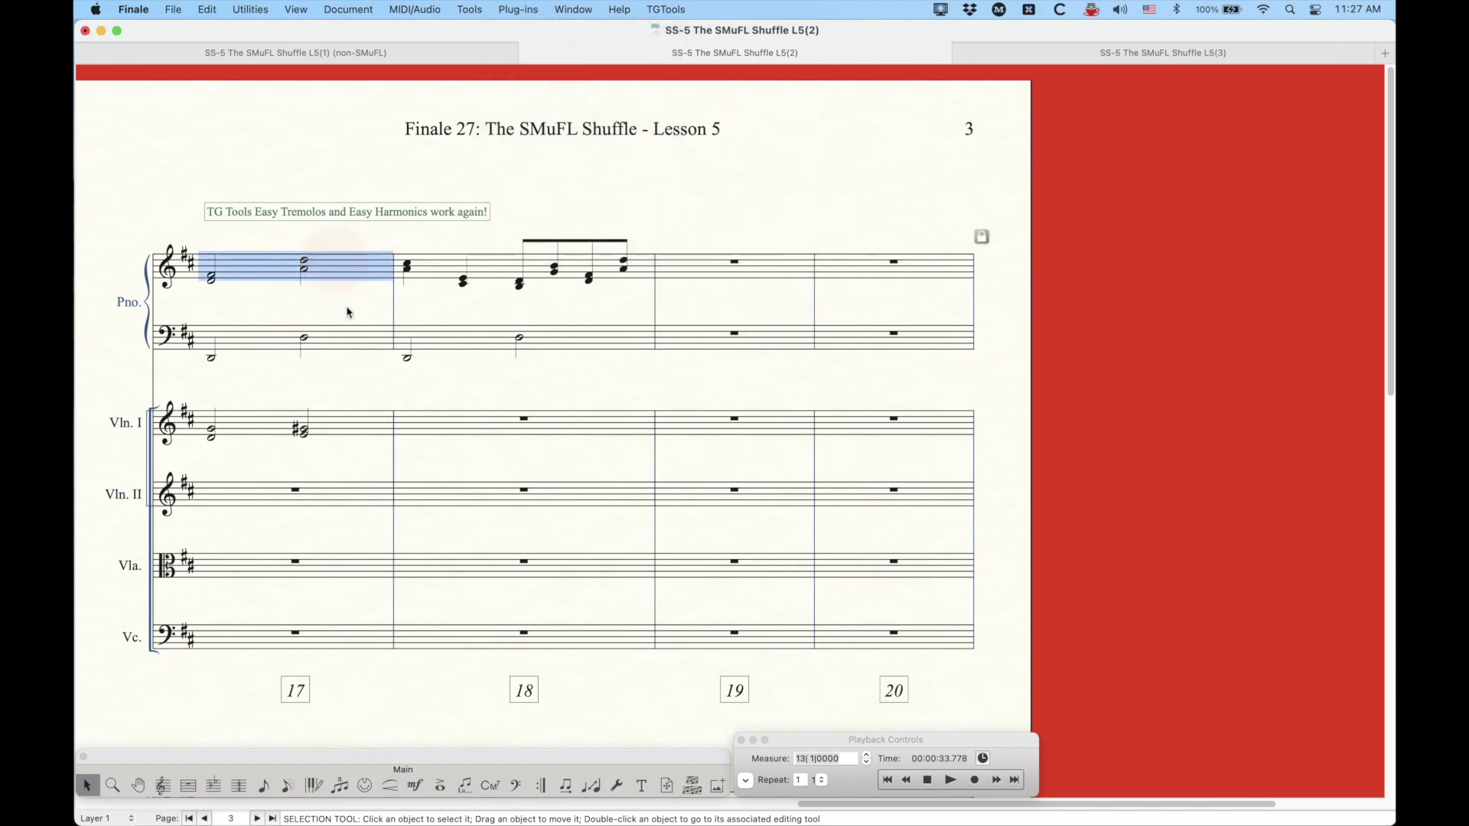
pyautogui.keyDown('shift'); pyautogui.click(359, 344); pyautogui.keyUp('shift')
pyautogui.click(528, 9)
pyautogui.moveTo(536, 222)
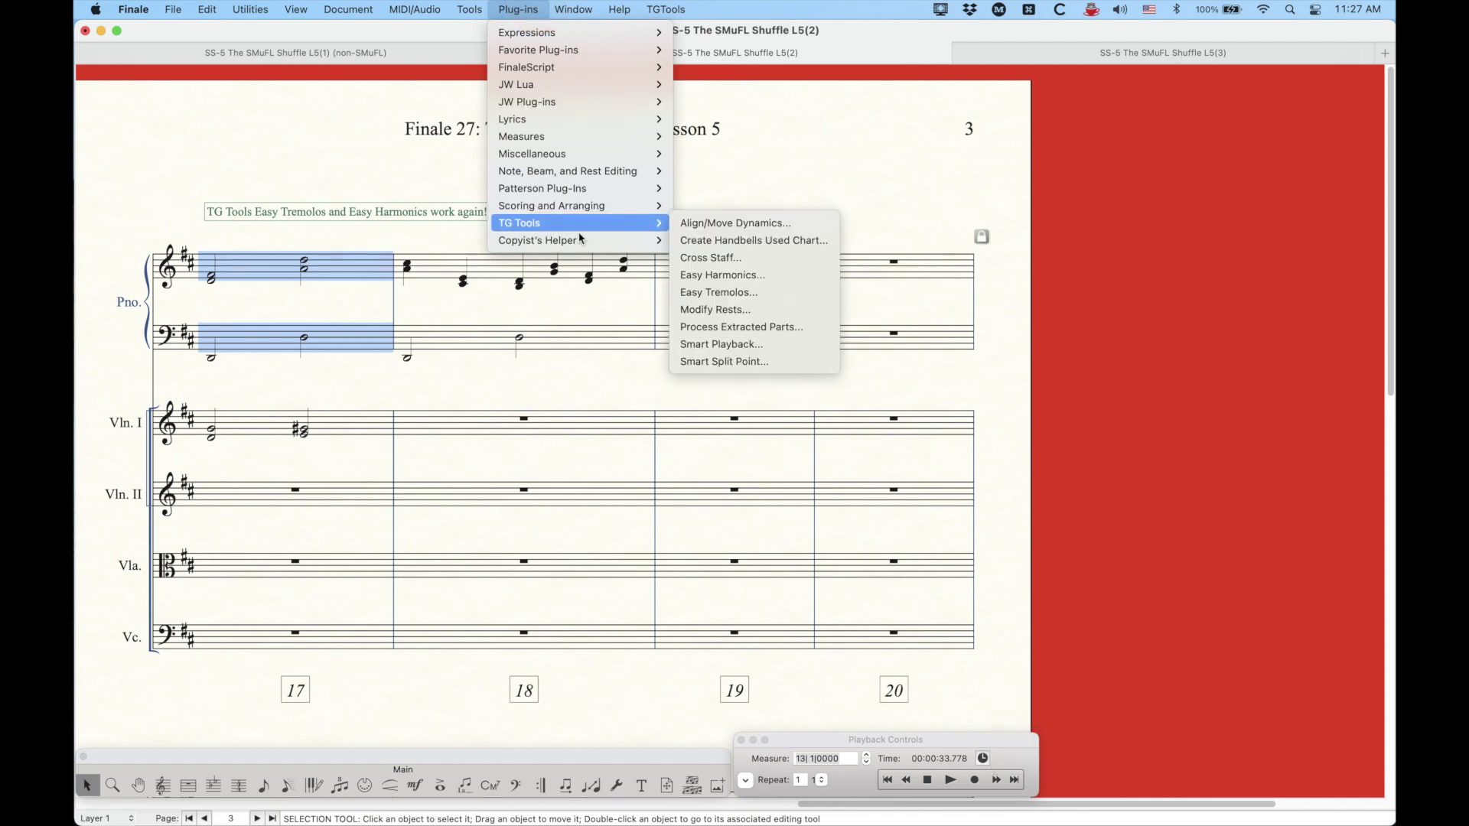
pyautogui.click(758, 293)
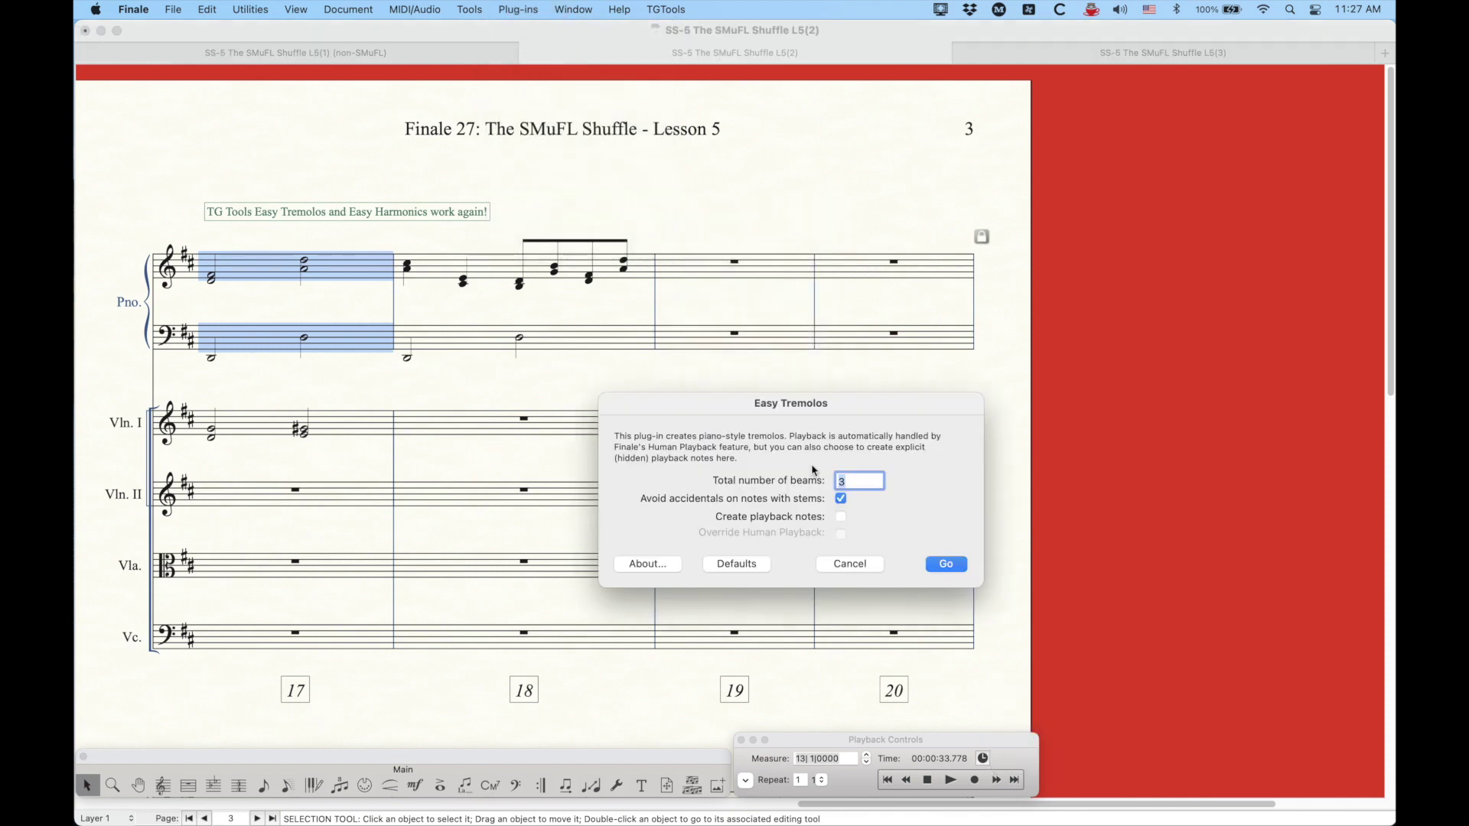
pyautogui.click(947, 566)
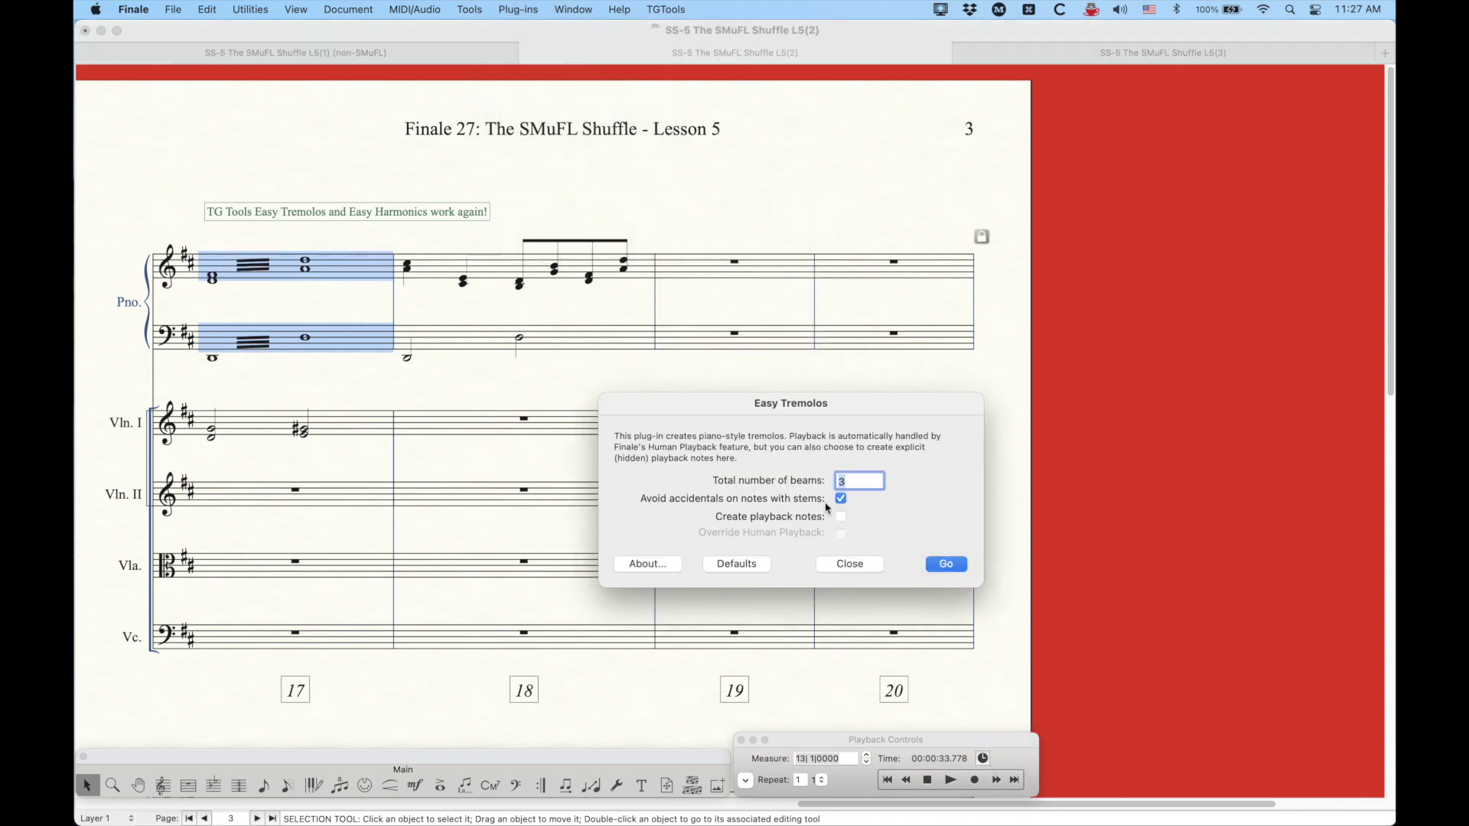
pyautogui.click(848, 565)
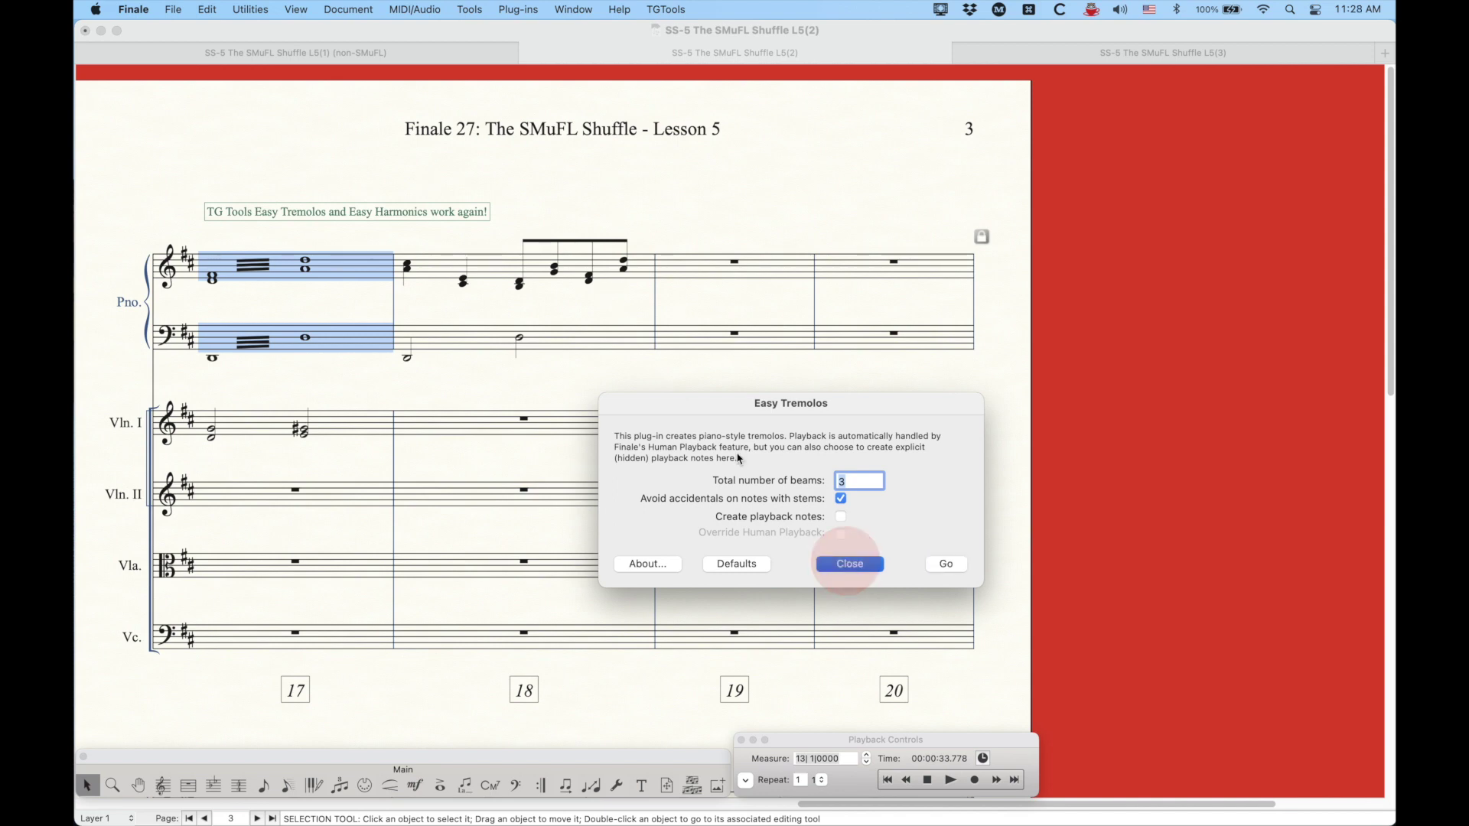
# - Apply Easy Tremolos with 3 beams to the upper piano staff in measure 18
pyautogui.click(505, 271)
pyautogui.click(518, 9)
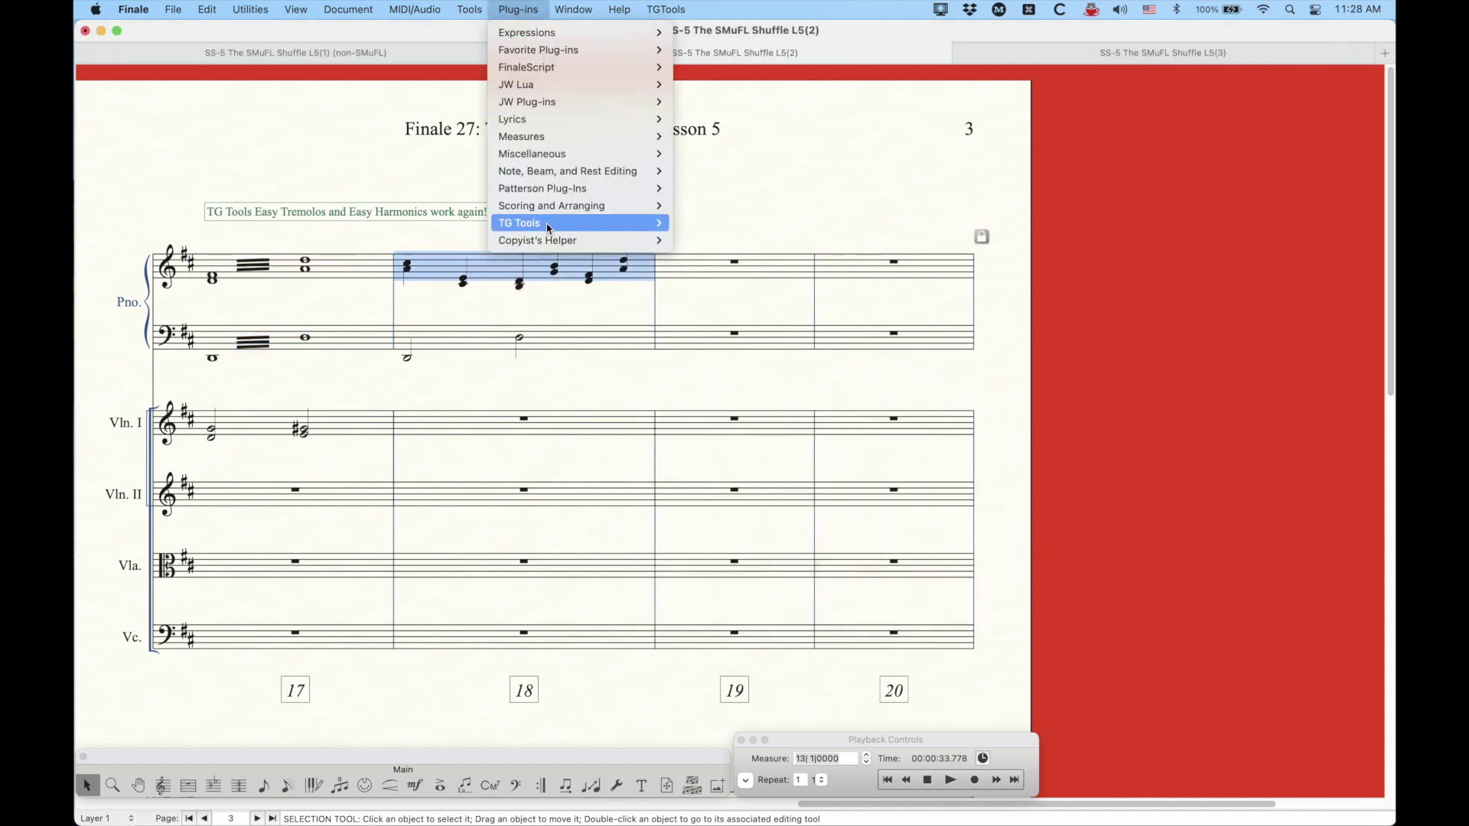
pyautogui.moveTo(604, 223)
pyautogui.click(754, 294)
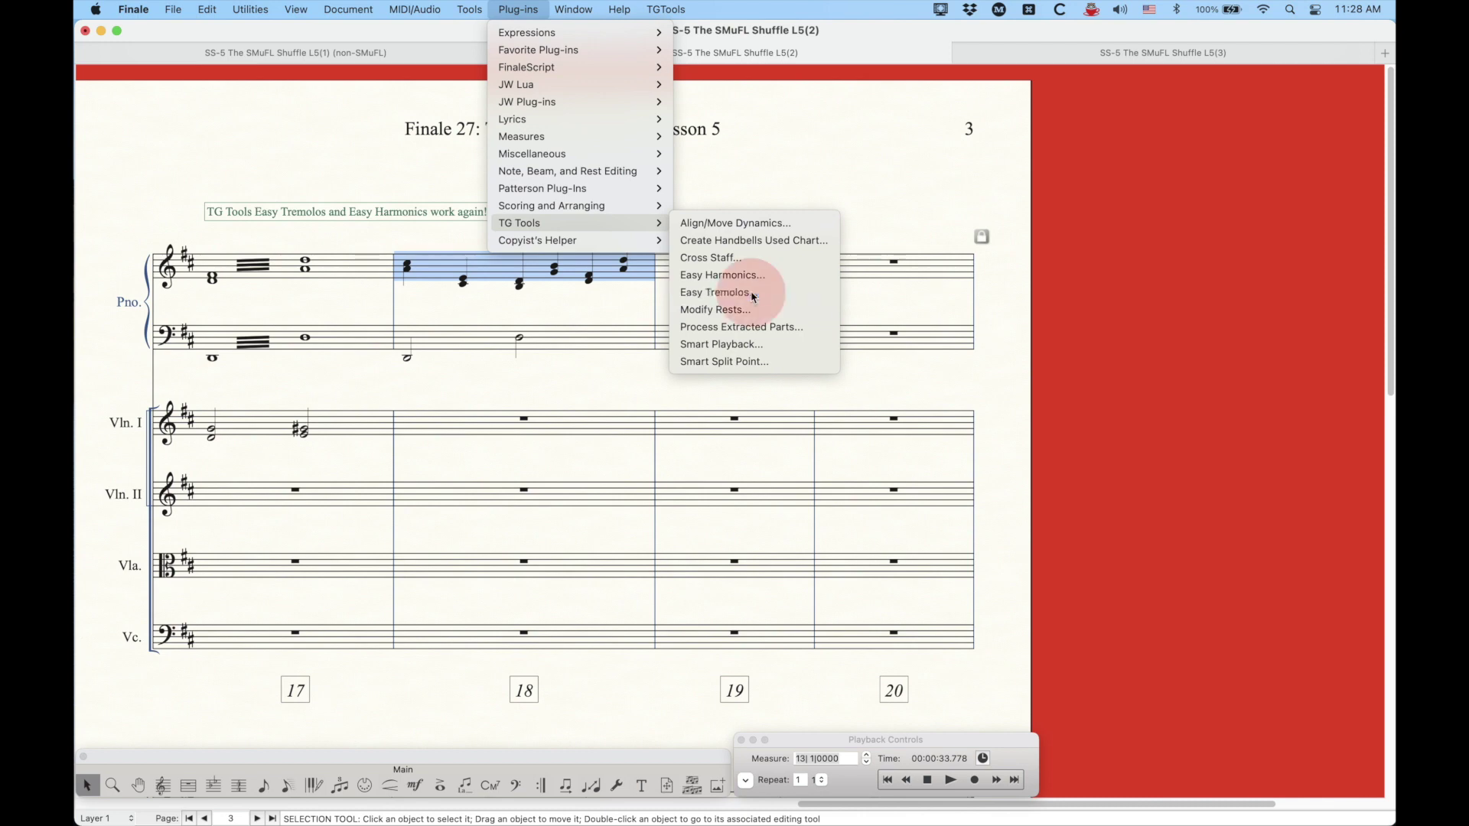
pyautogui.press('Return')
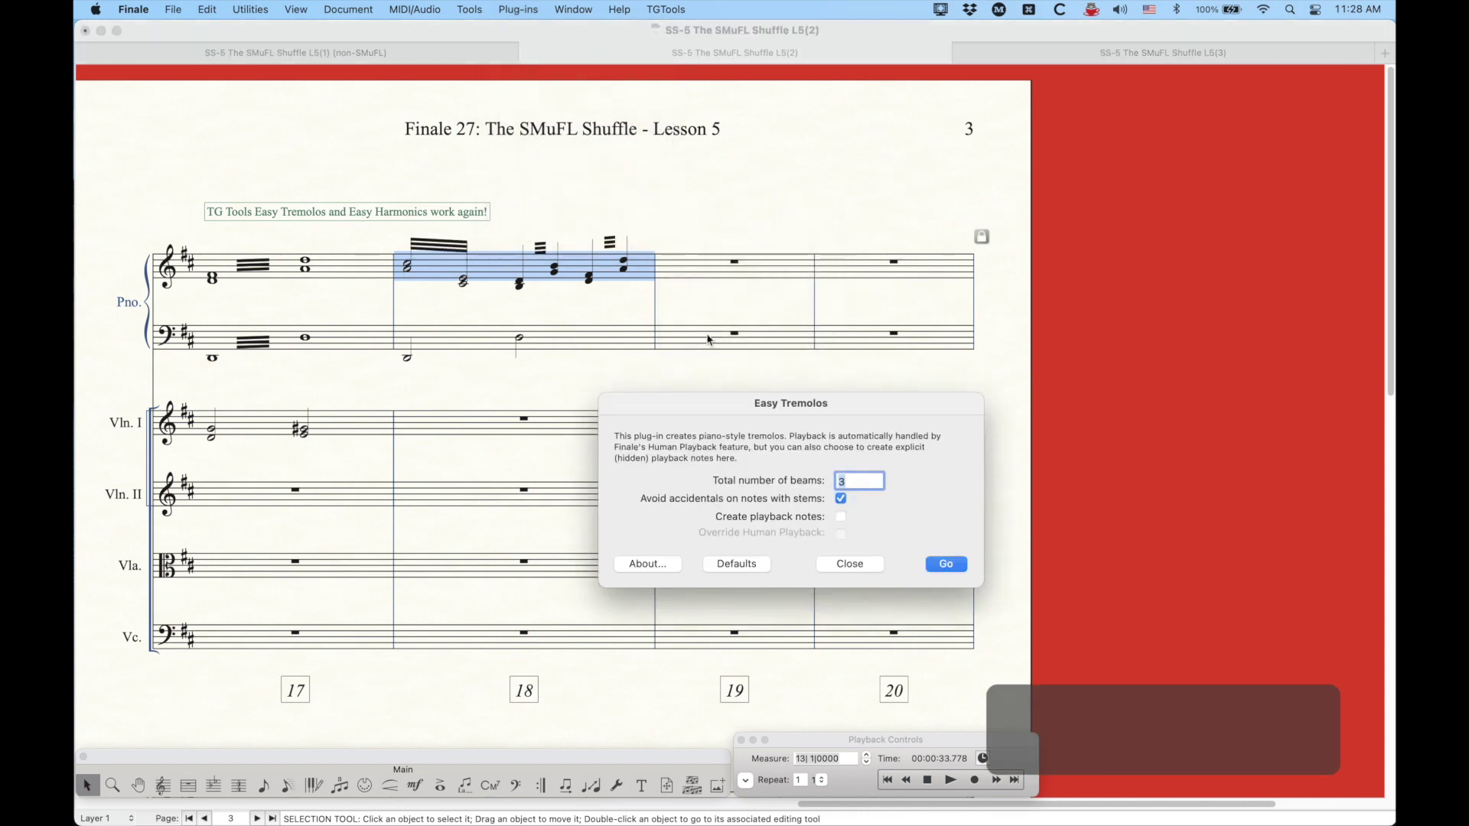
pyautogui.click(850, 564)
# - Apply TG Tools Easy Harmonics to the fourths and the thirds in Violin I, measure 17
pyautogui.click(282, 433)
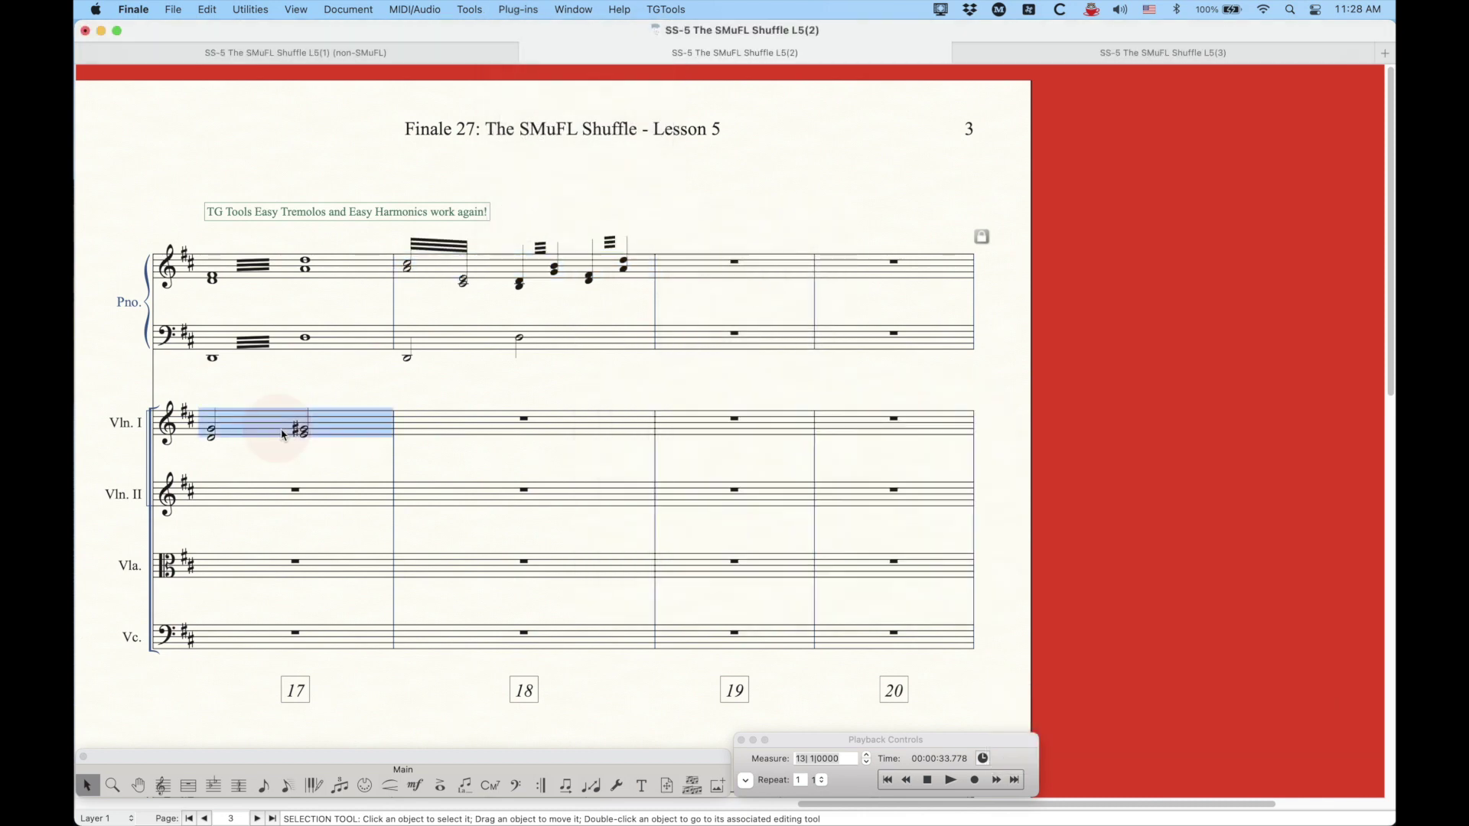
pyautogui.click(540, 9)
pyautogui.moveTo(581, 223)
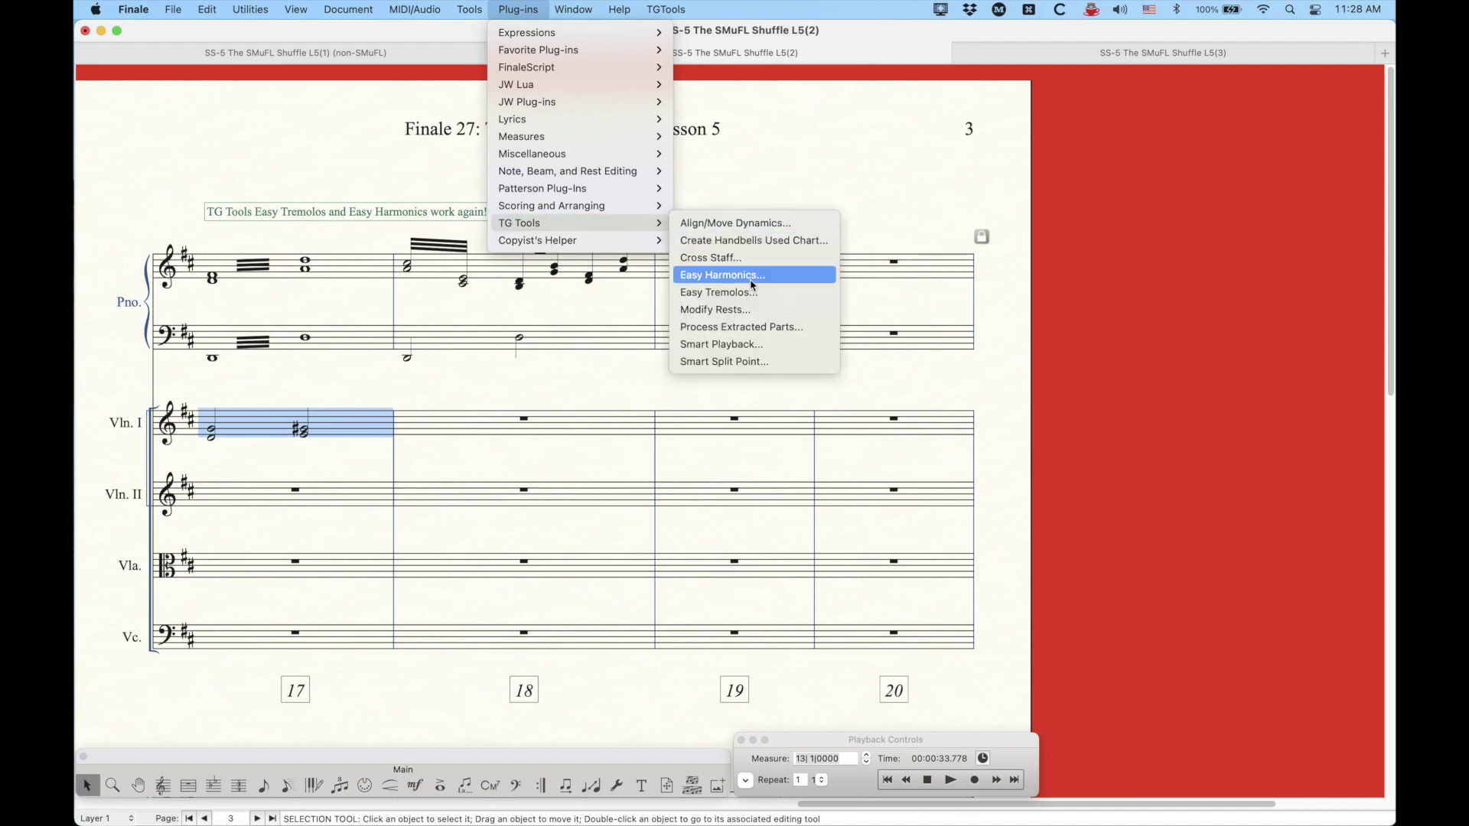
pyautogui.click(752, 285)
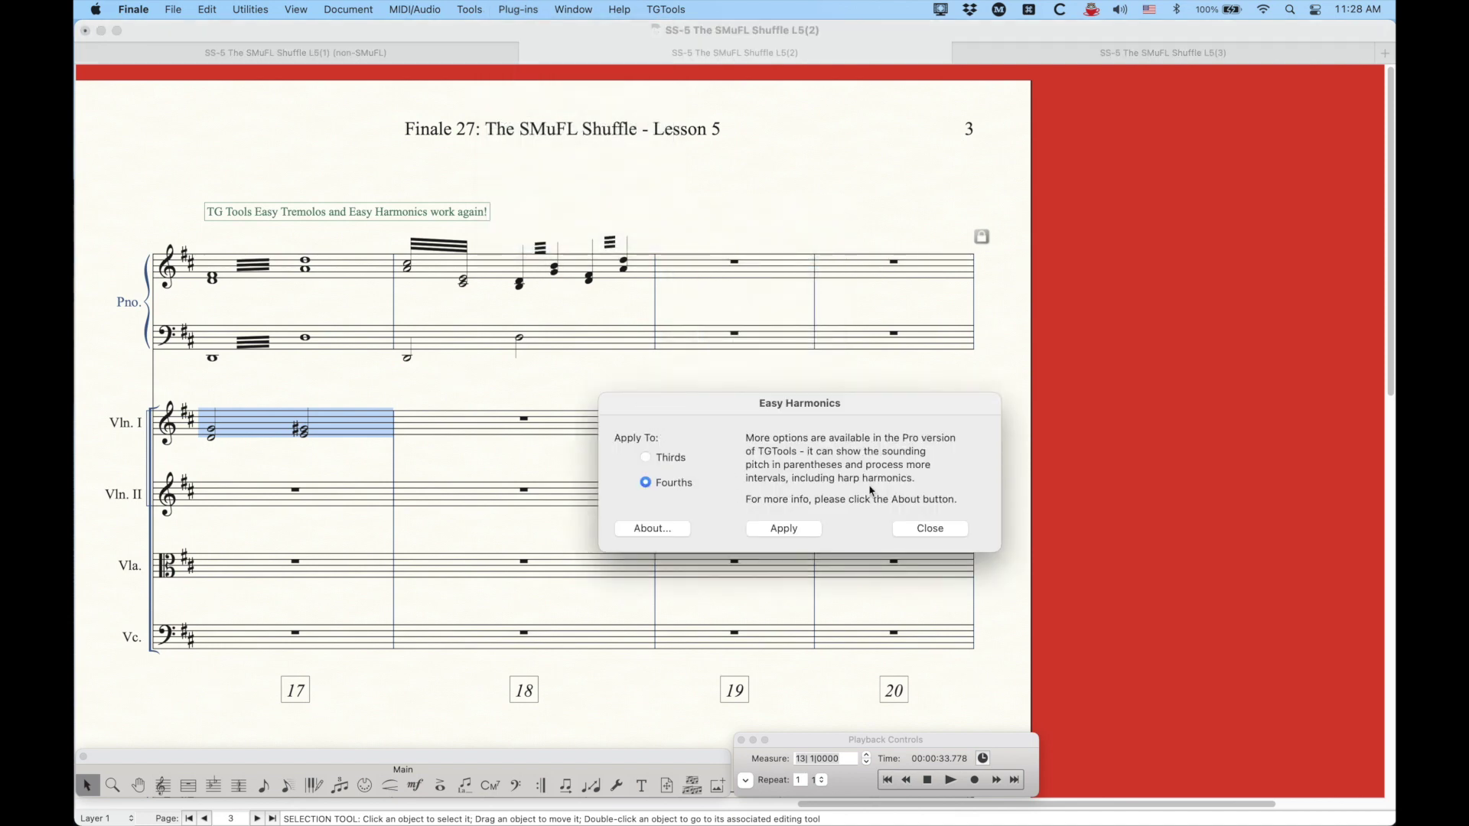
pyautogui.click(788, 531)
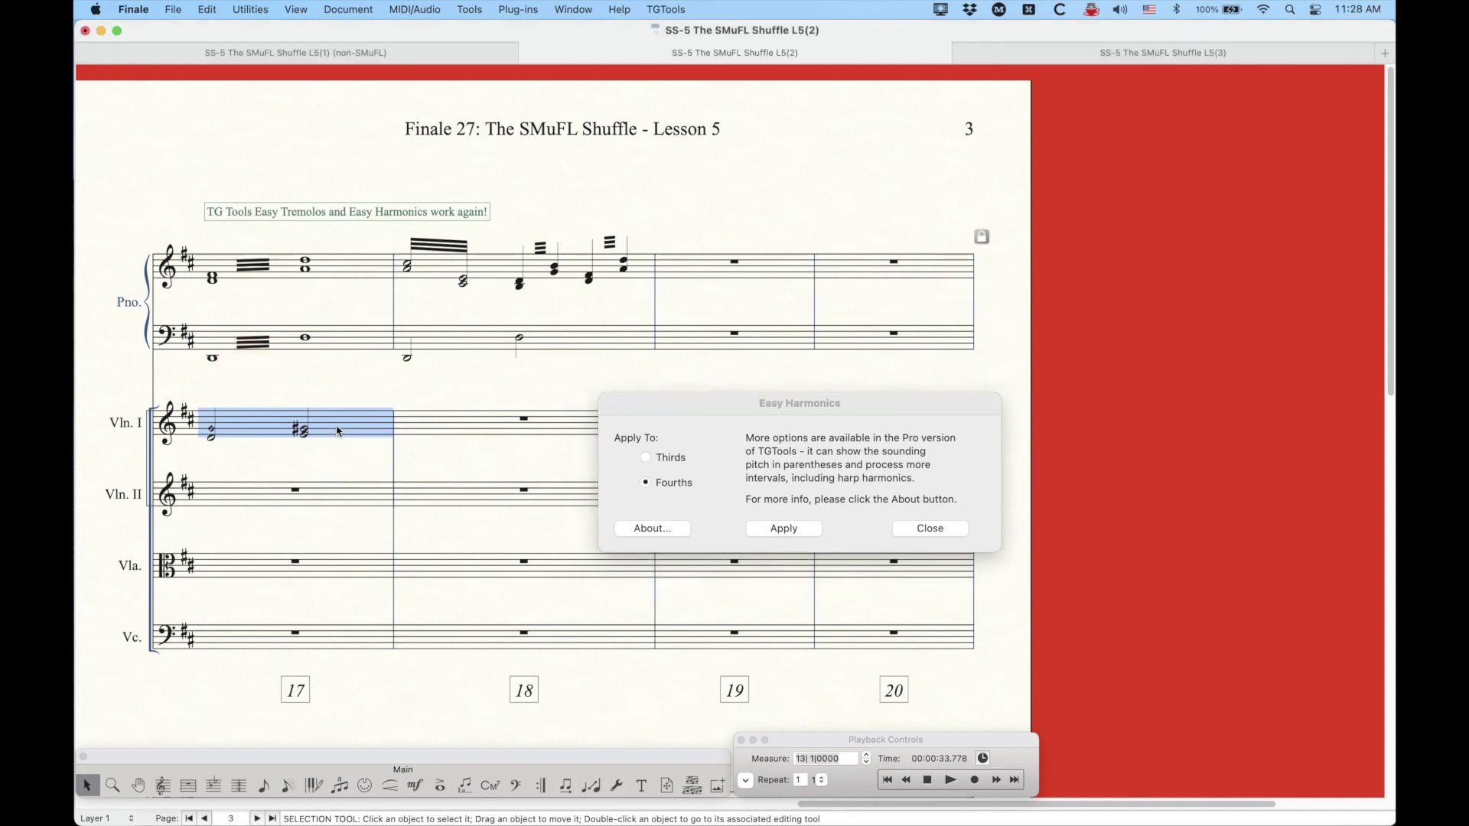
pyautogui.click(646, 457)
pyautogui.click(784, 528)
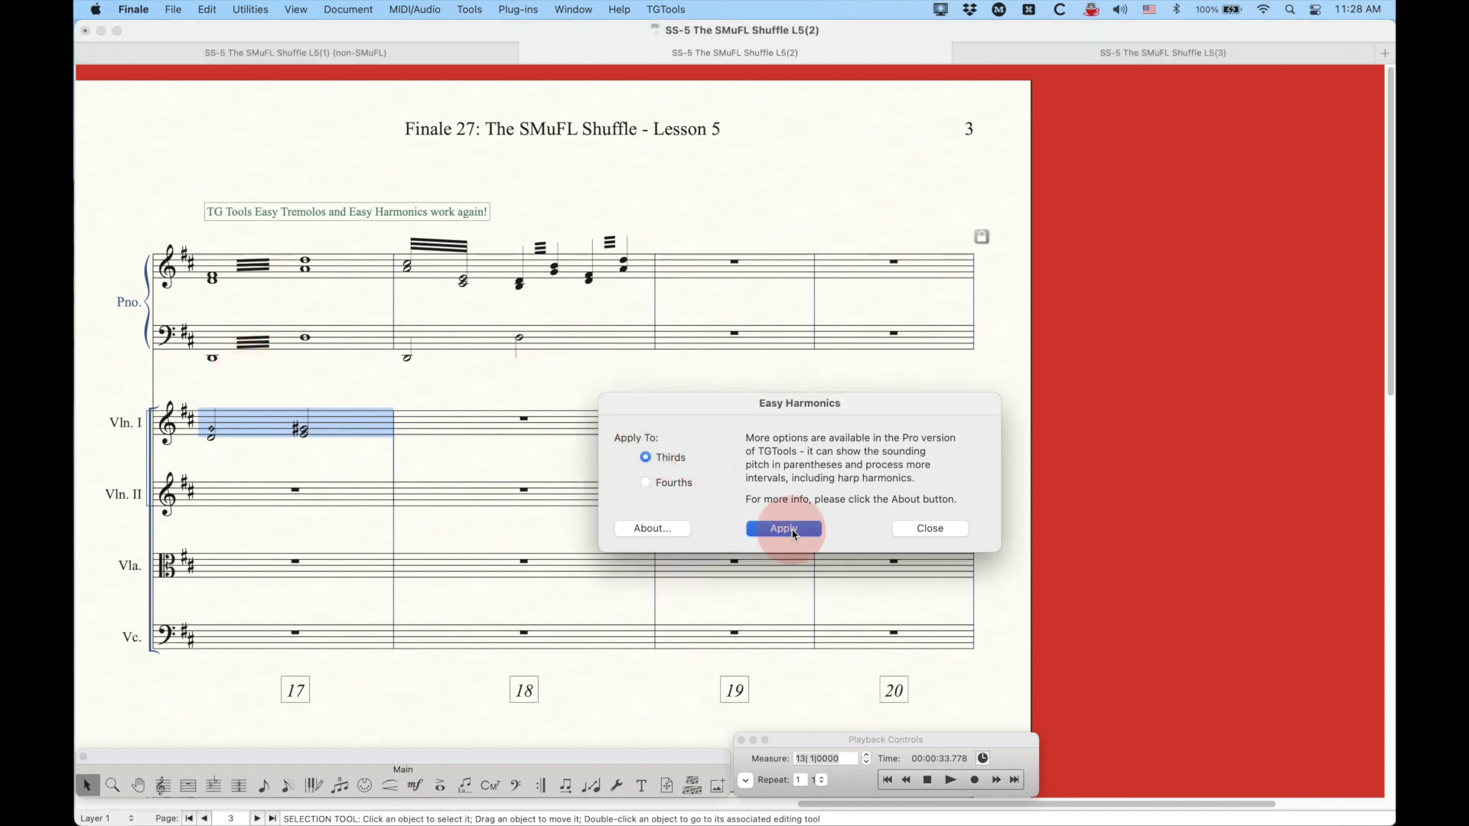
pyautogui.click(955, 531)
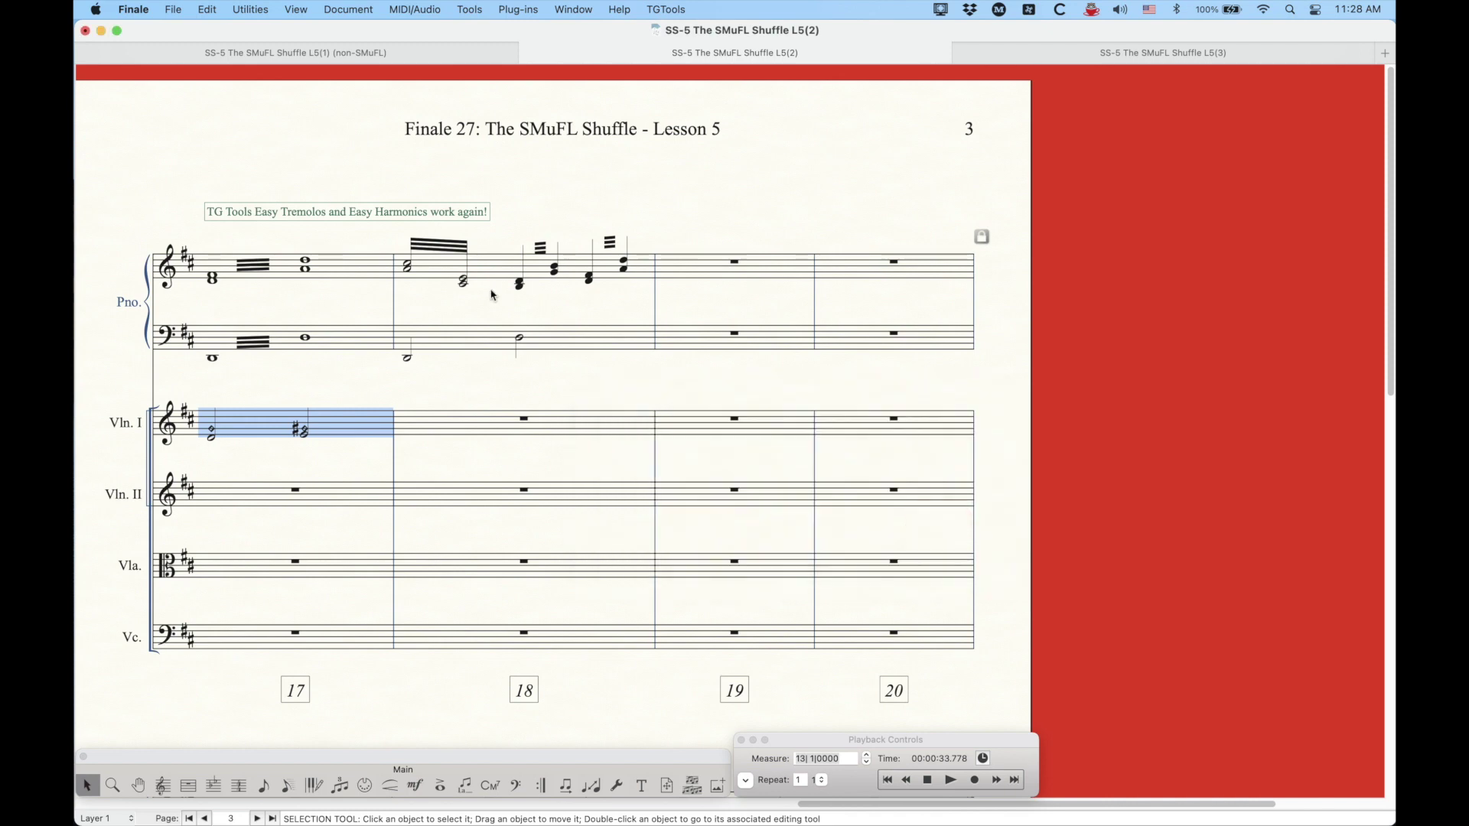
pyautogui.click(526, 7)
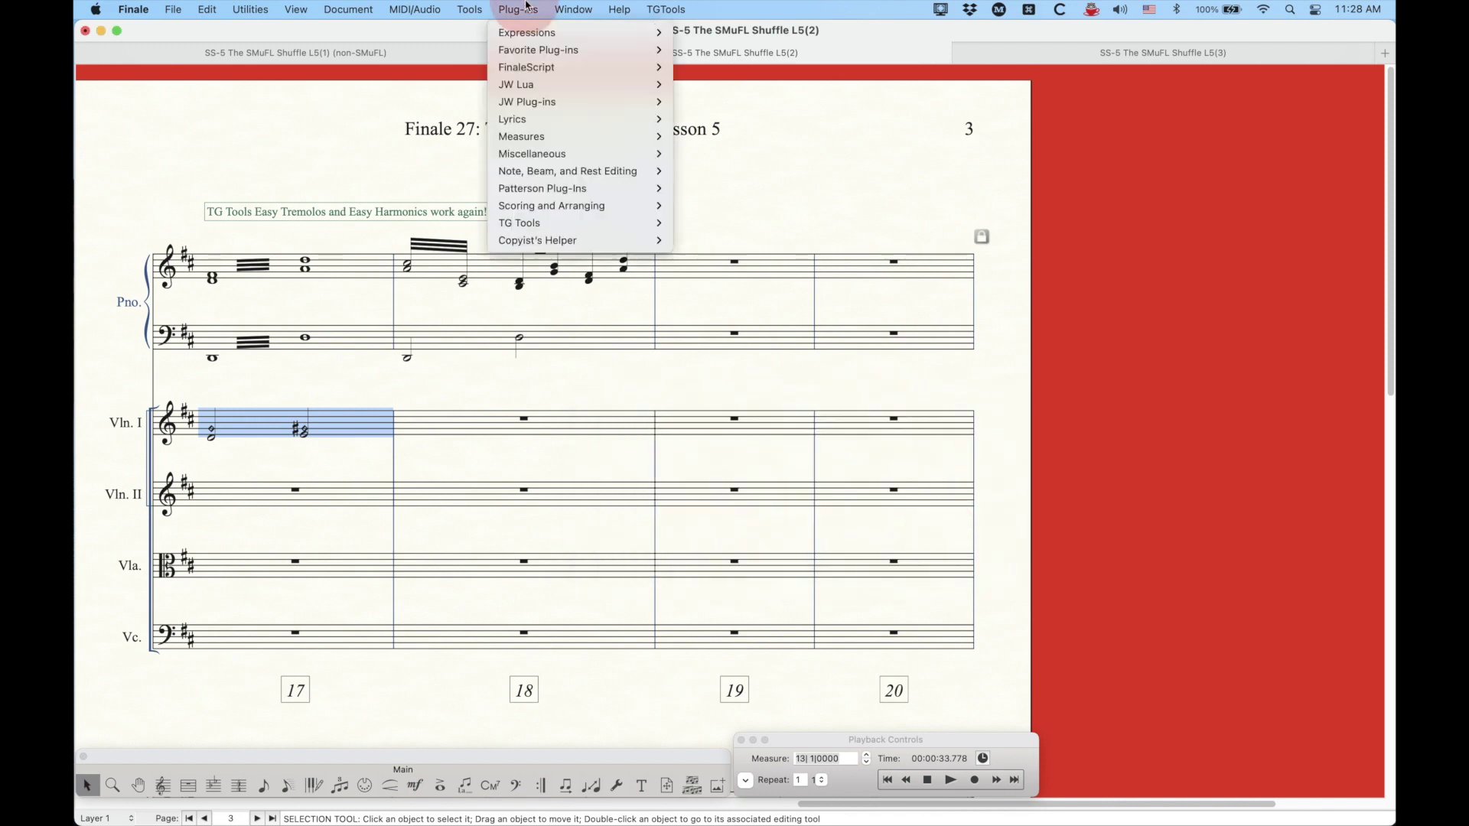
pyautogui.moveTo(525, 222)
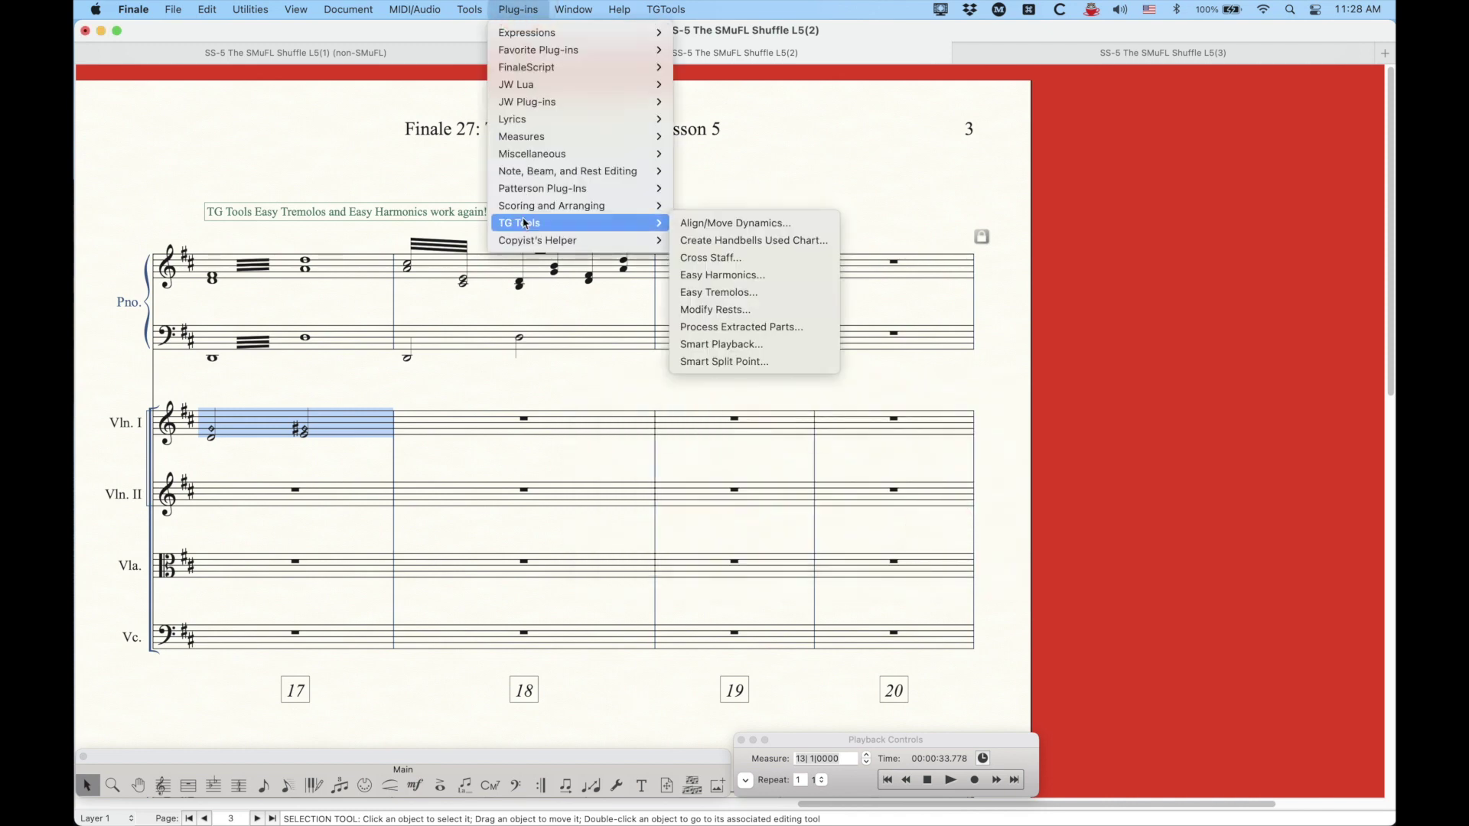
pyautogui.click(520, 8)
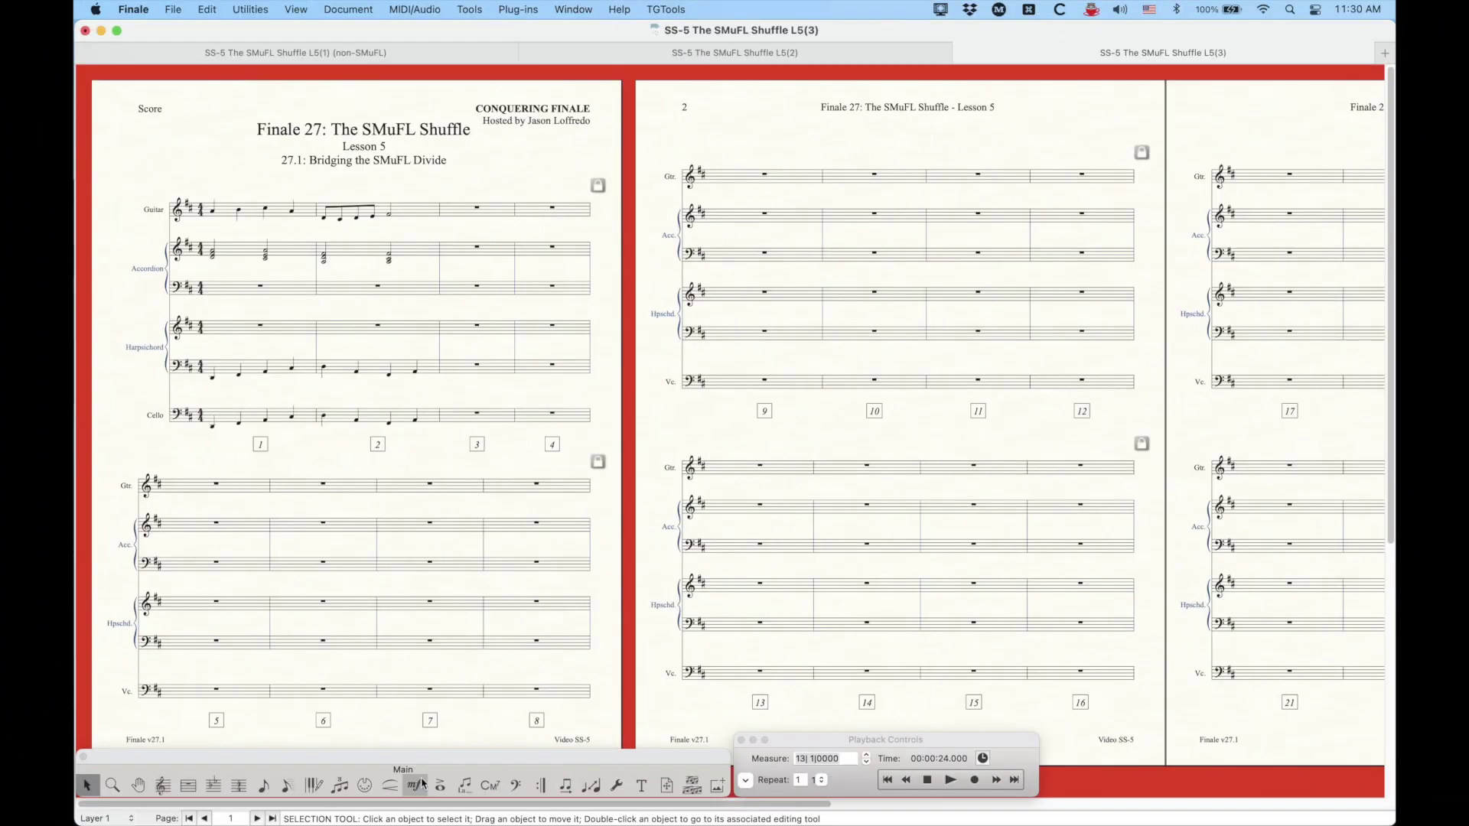
# - Start a new dynamic expression in measure 1 with Music Font (Finale Maestro 24 plain) and open the Symbol Selection for its text
pyautogui.click(422, 783)
pyautogui.doubleClick(303, 227)
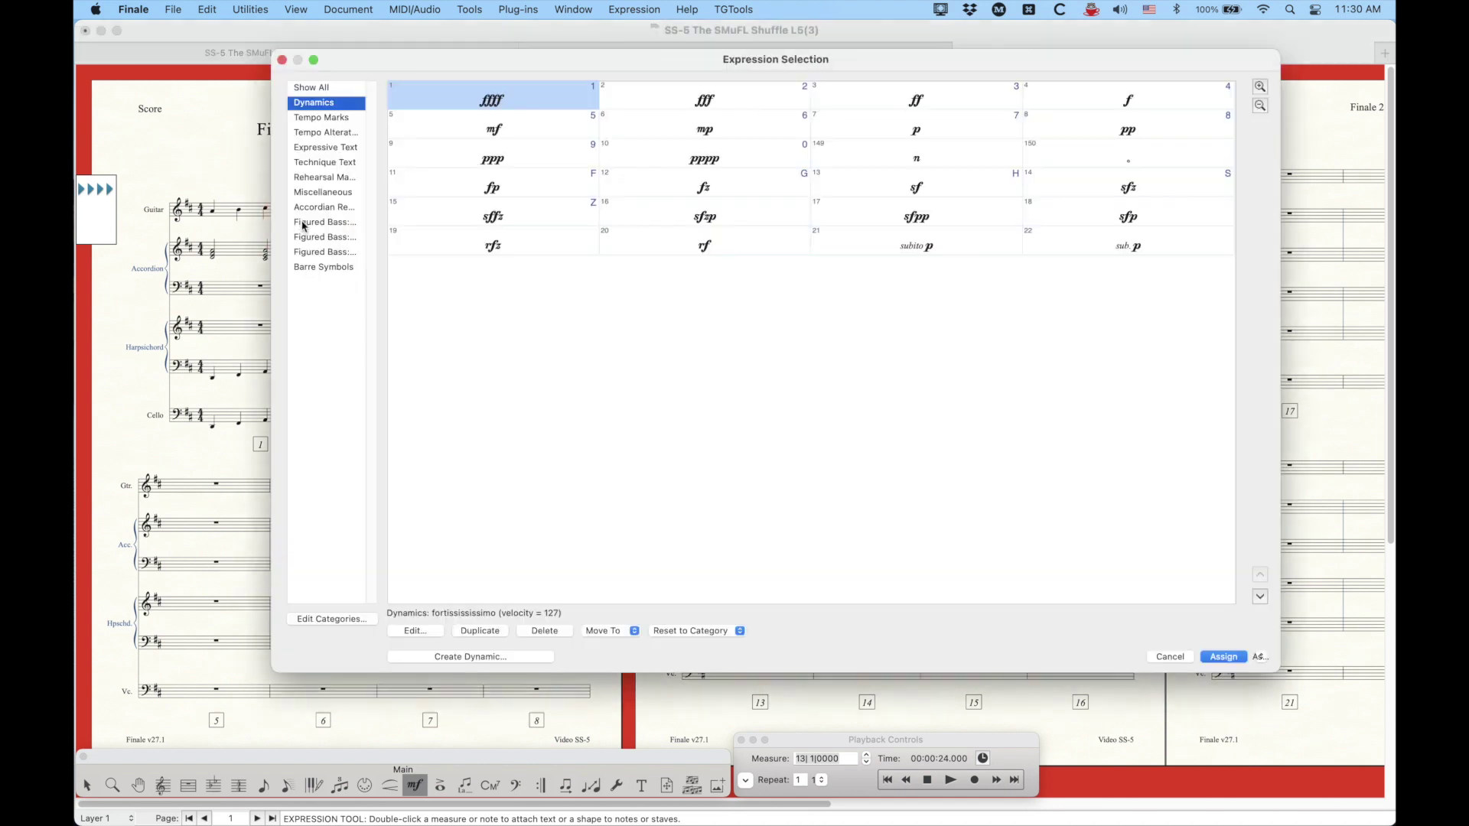
pyautogui.click(457, 657)
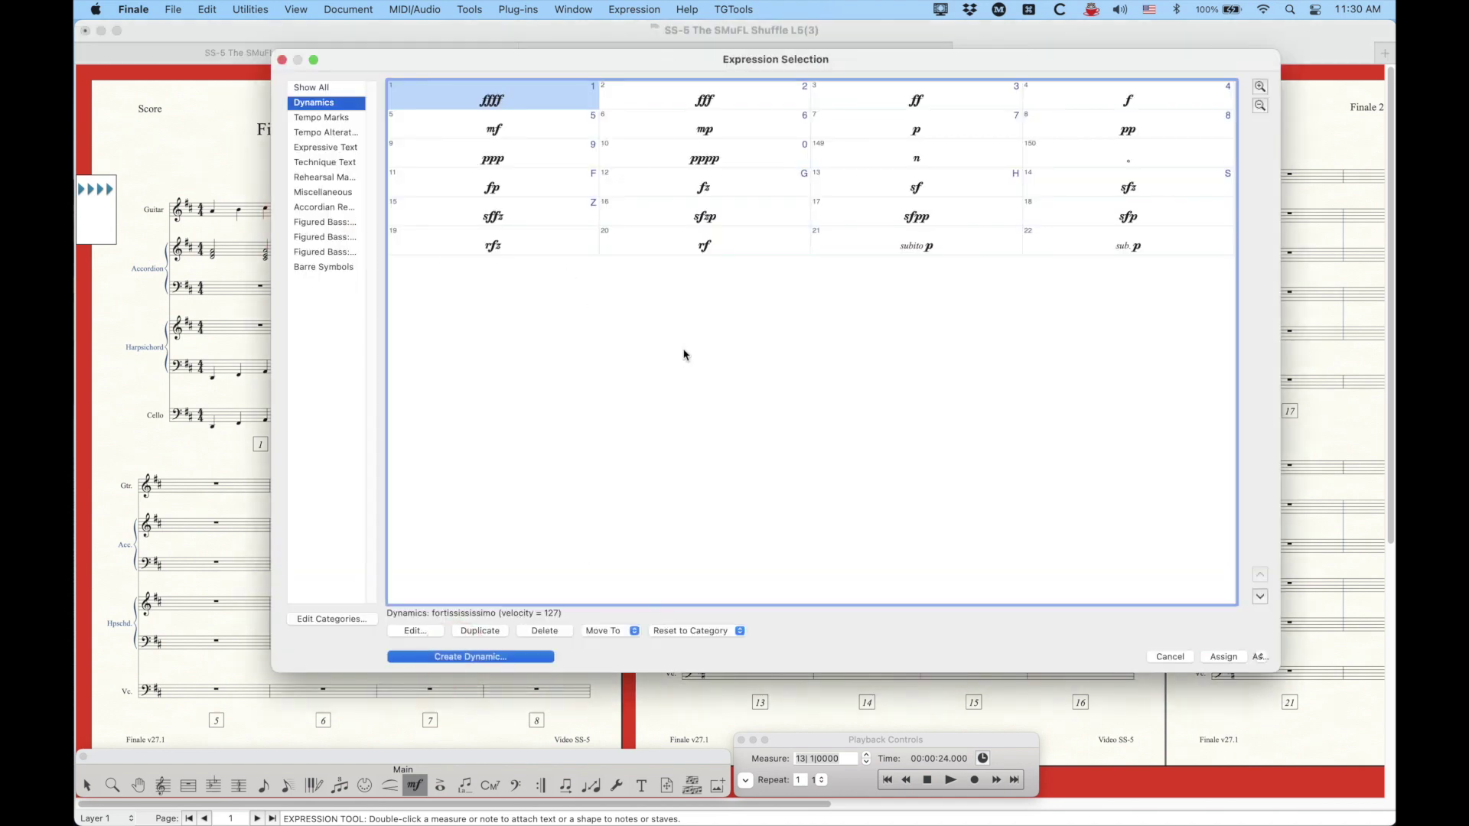
pyautogui.click(694, 295)
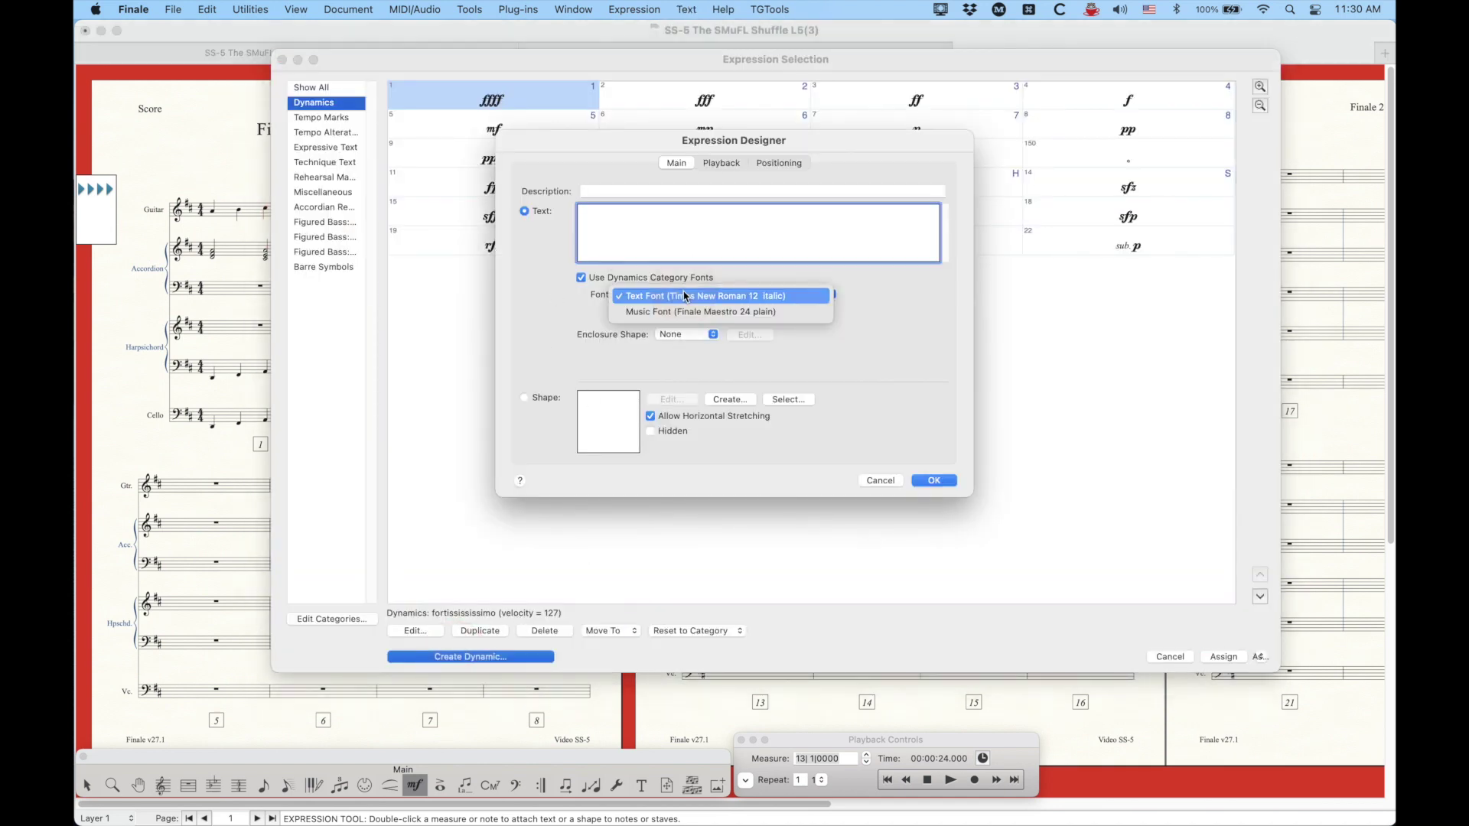
pyautogui.click(693, 308)
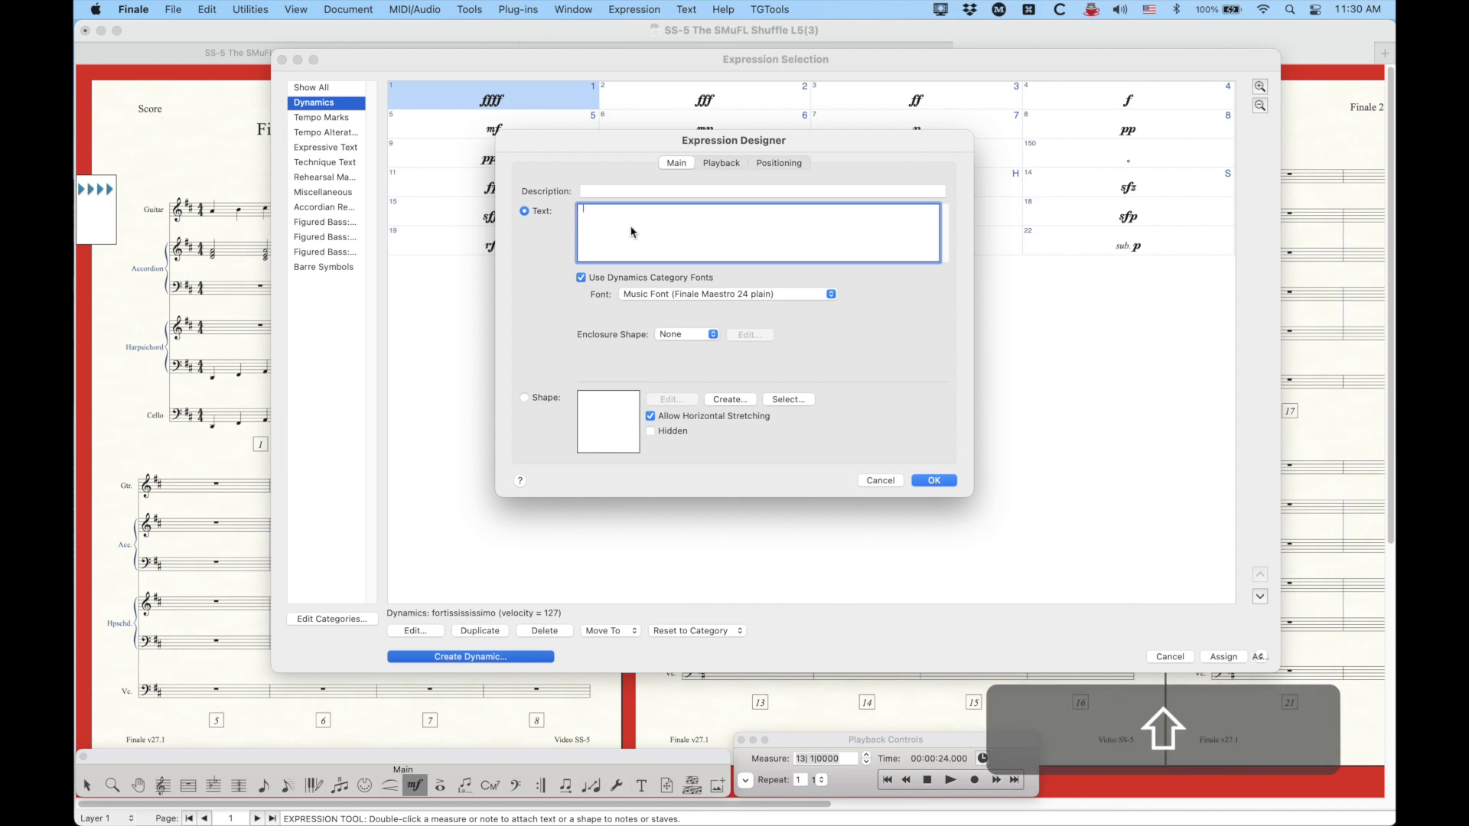
pyautogui.press('alt+shift+super+s')
pyautogui.moveTo(579, 123); pyautogui.dragTo(701, 32)
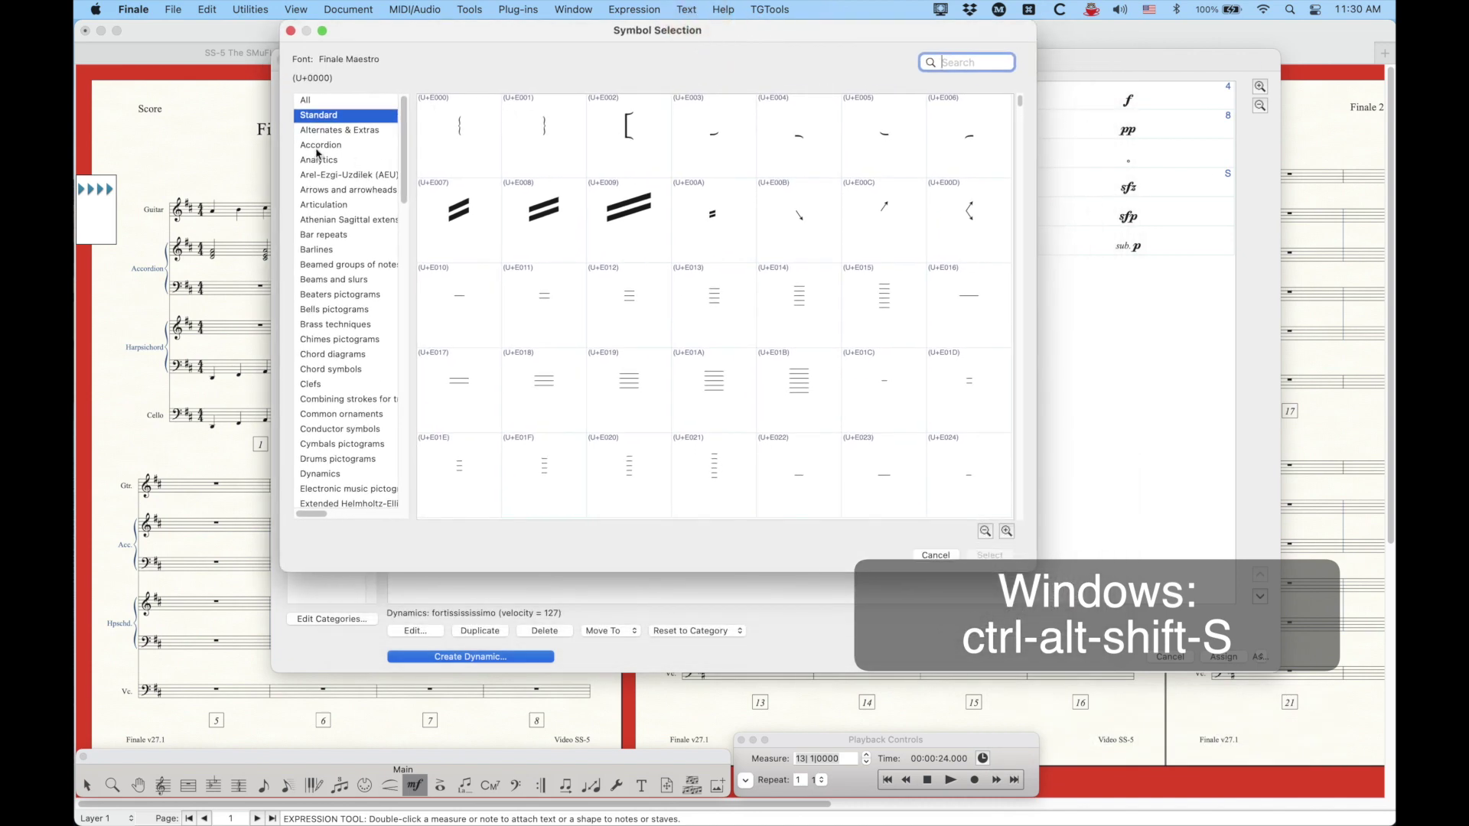
# - Browse the Standard symbols one by one, starting from the long system divider and ending on the 1-line staff
pyautogui.click(545, 214)
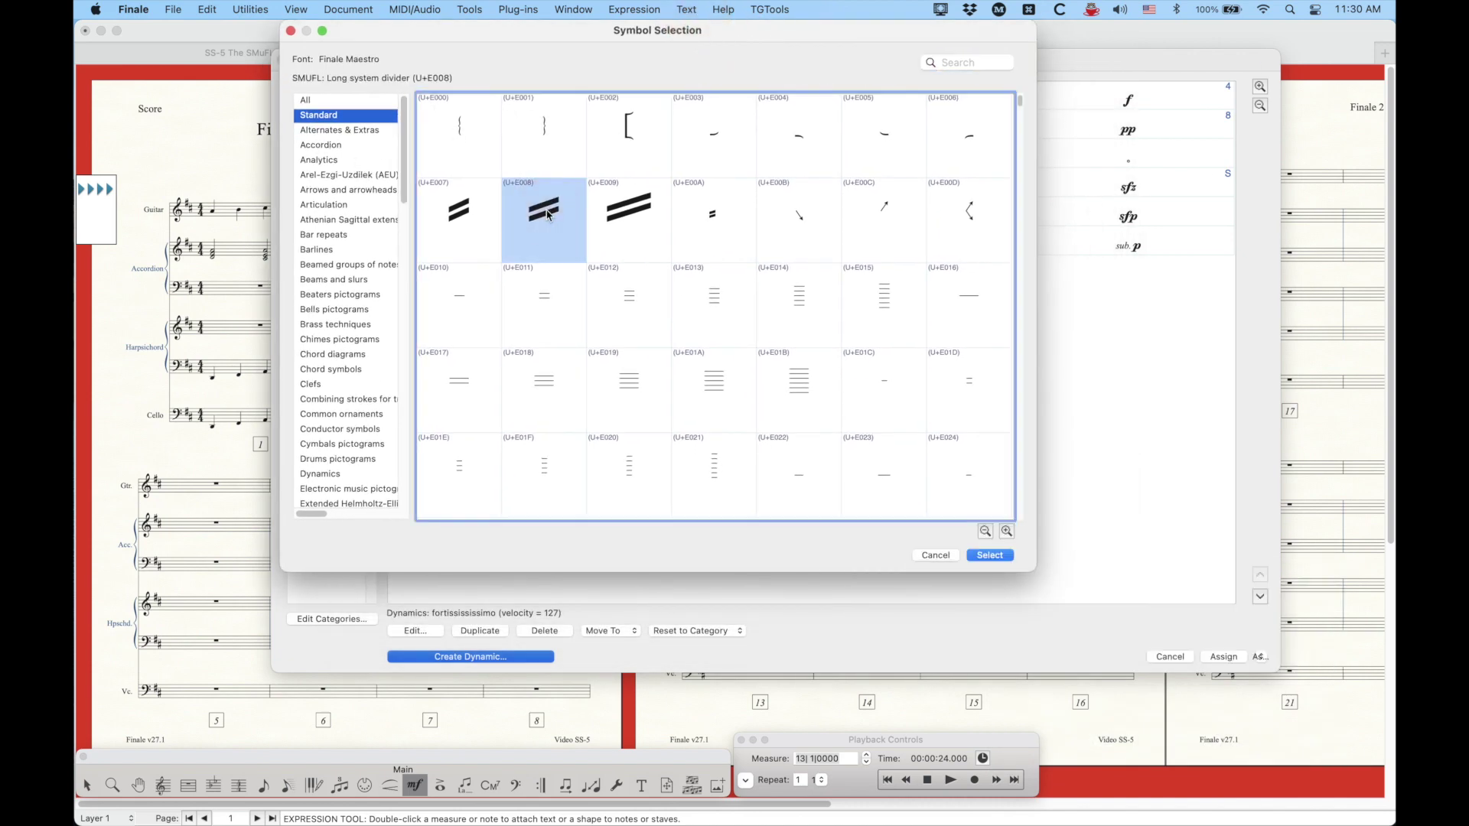
pyautogui.press('Down')
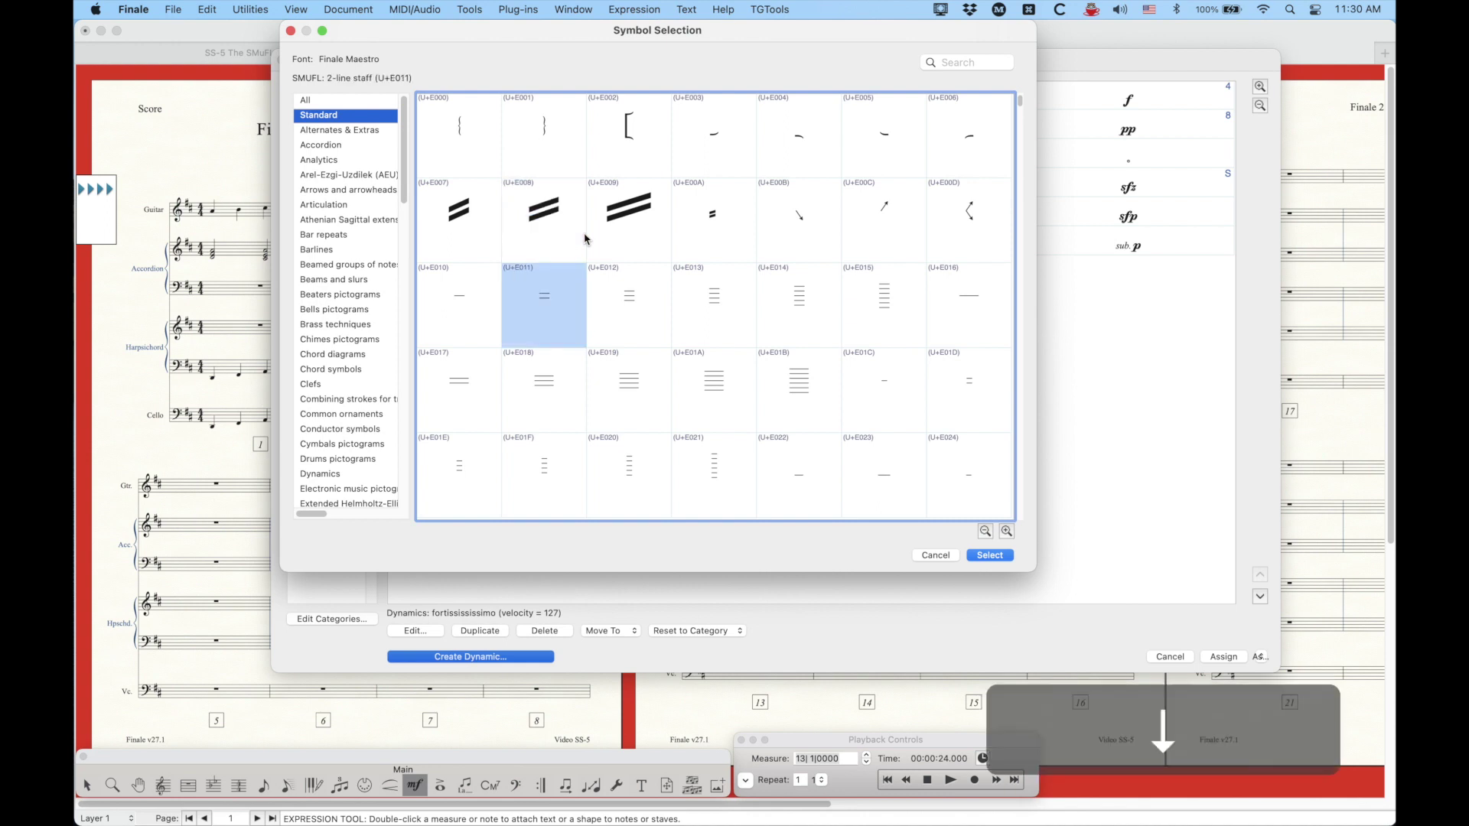
pyautogui.press('Right')
pyautogui.press('Up')
pyautogui.press('Left')
pyautogui.press('Left')
pyautogui.press('Up')
pyautogui.press('Right')
pyautogui.press('Right')
pyautogui.press('Right')
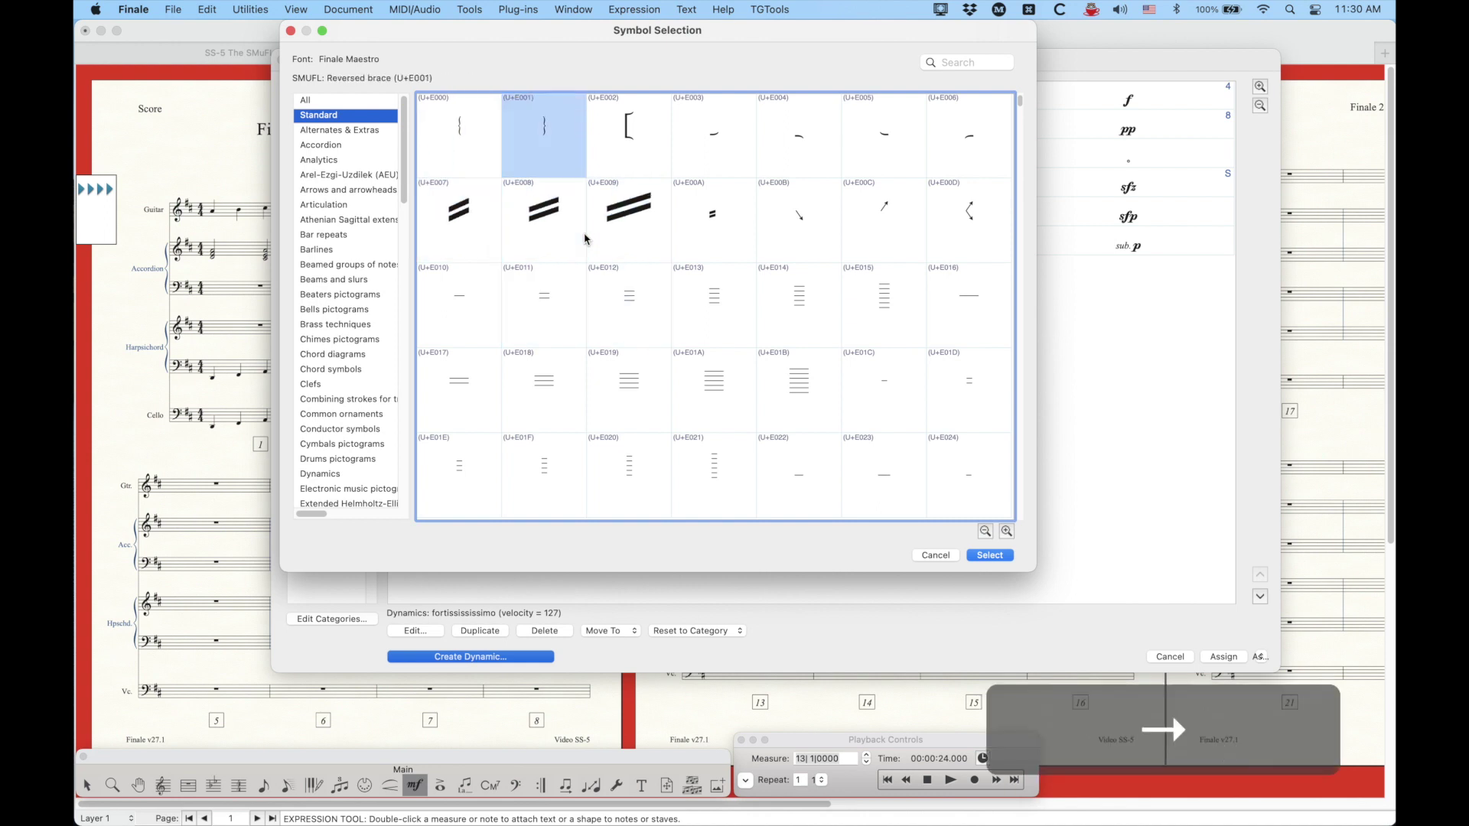
pyautogui.press('Right')
pyautogui.press('Right')
pyautogui.press('Right')
pyautogui.press('Down')
pyautogui.press('Down')
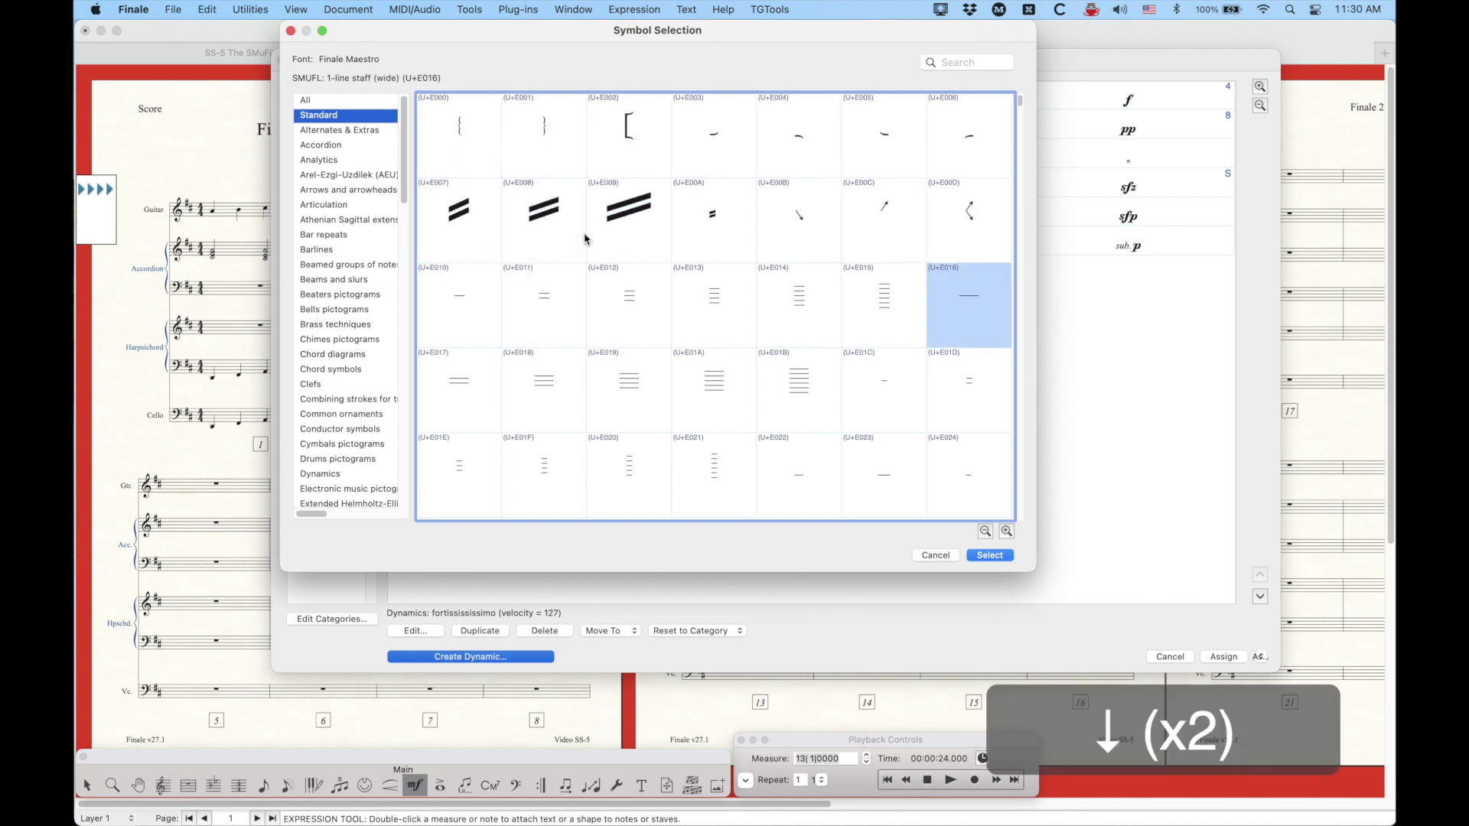
pyautogui.press('Left')
pyautogui.press('Left')
pyautogui.press('Left')
pyautogui.press('Left')
pyautogui.press('Left')
pyautogui.press('Left')
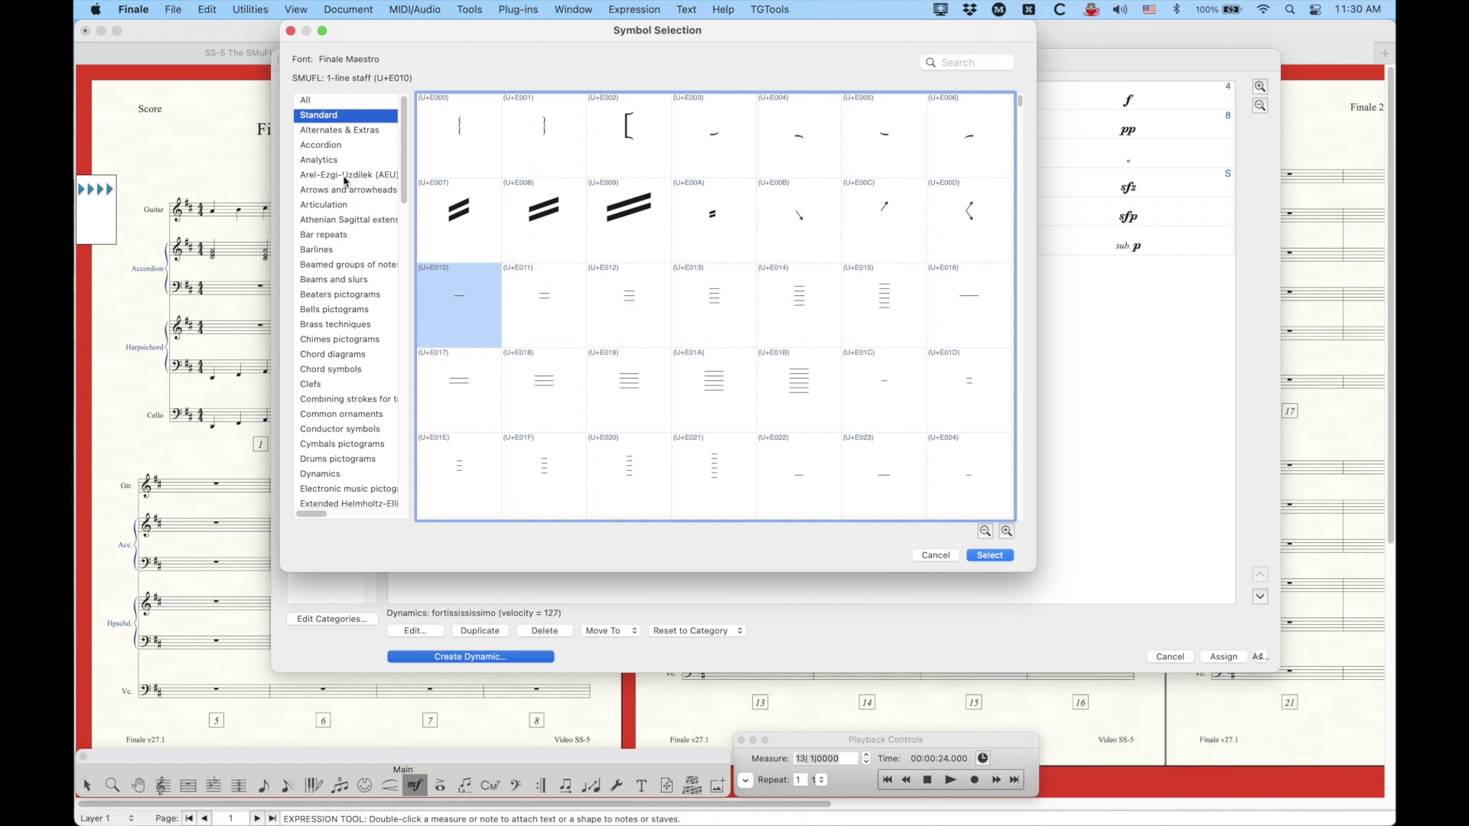
# - Look through the symbol categories and display the Accordion symbols
pyautogui.scroll(-15, 310, 334)
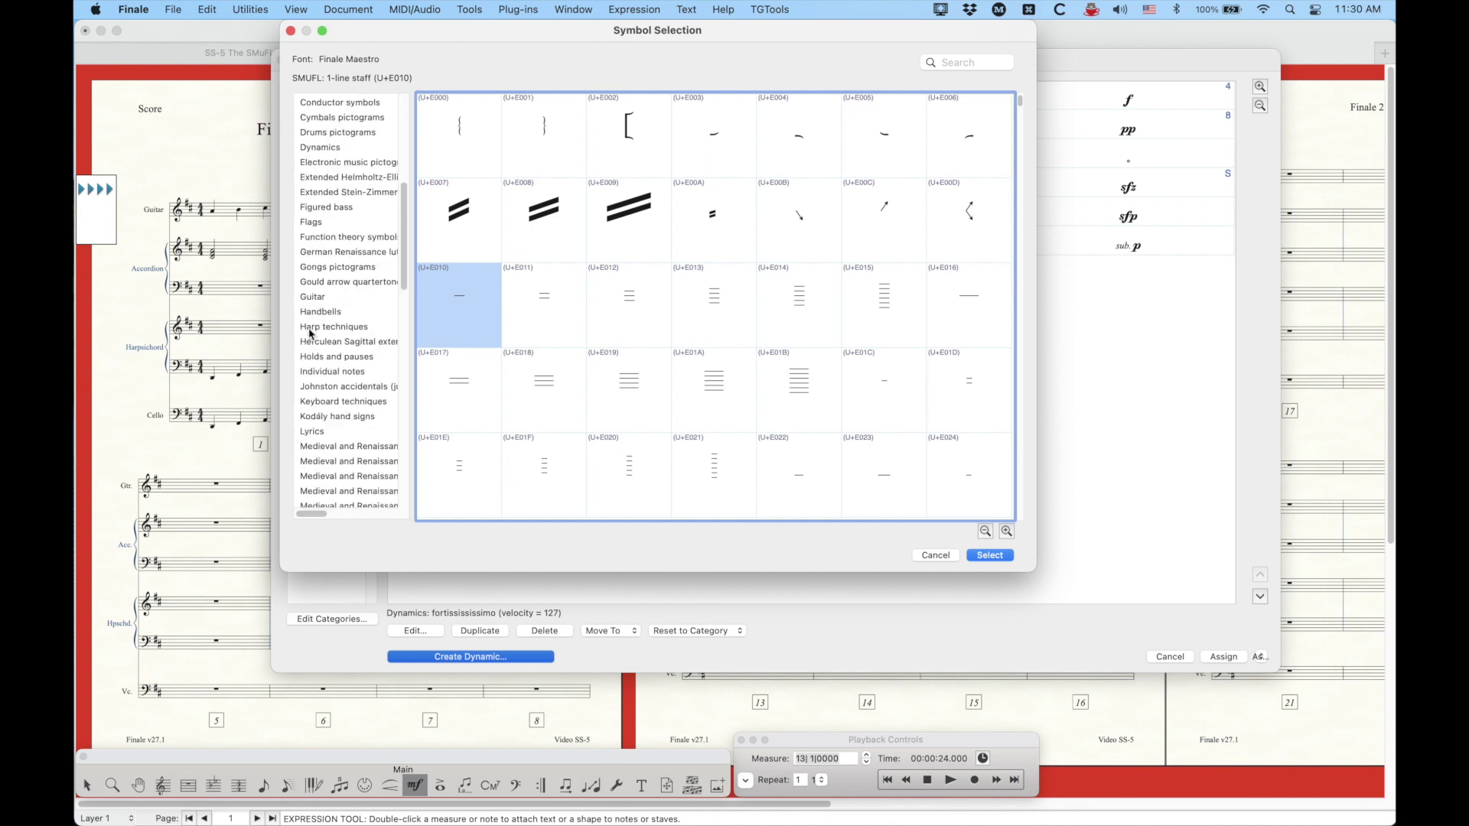
pyautogui.scroll(15, 310, 335)
pyautogui.click(346, 147)
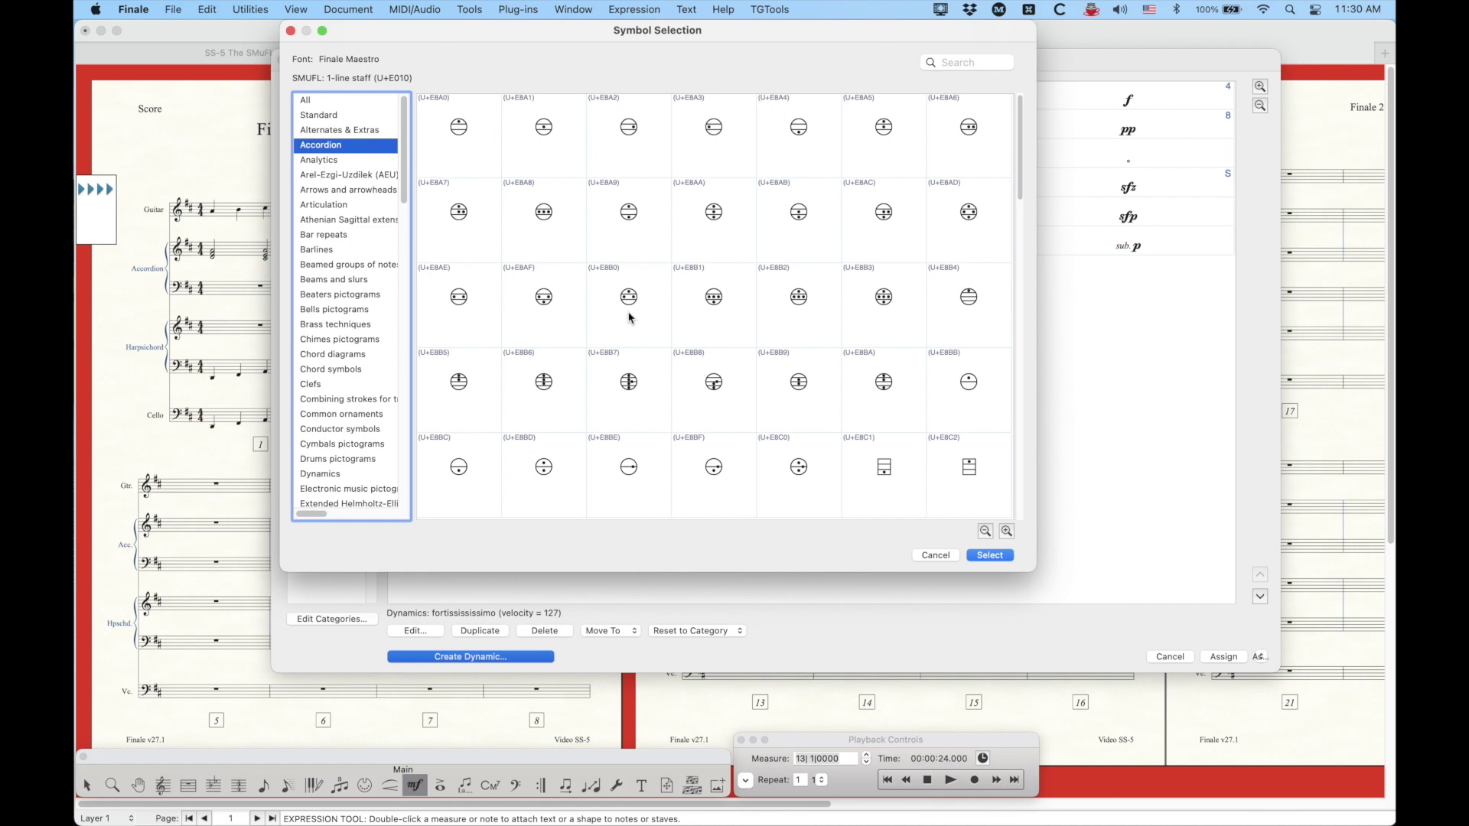
# - Examine the names of the first three Accordion symbols and cancel the new expression without assigning one
pyautogui.moveTo(511, 43); pyautogui.dragTo(397, 225)
pyautogui.moveTo(670, 233); pyautogui.dragTo(692, 114)
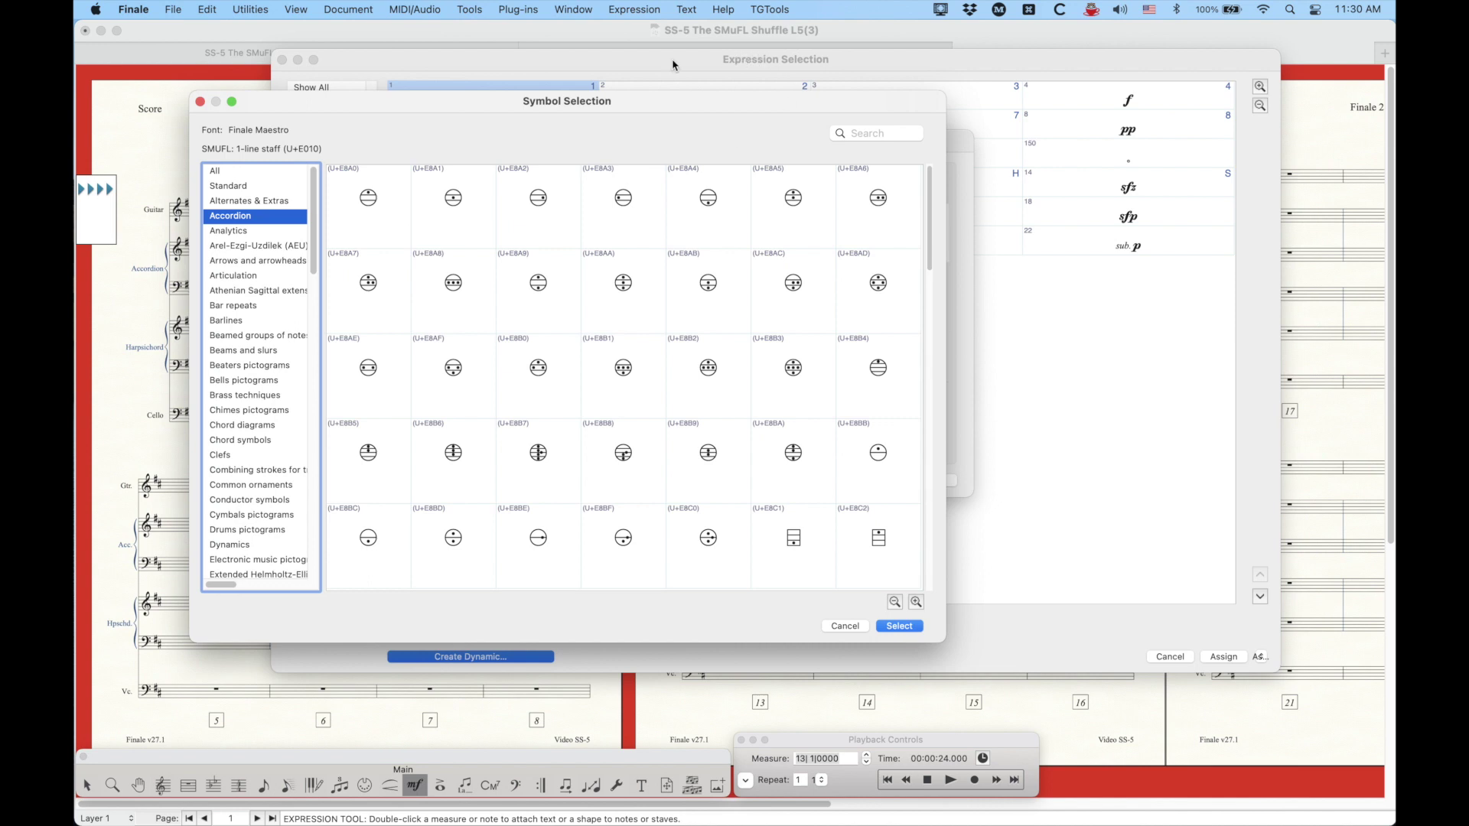
pyautogui.click(373, 199)
pyautogui.click(452, 205)
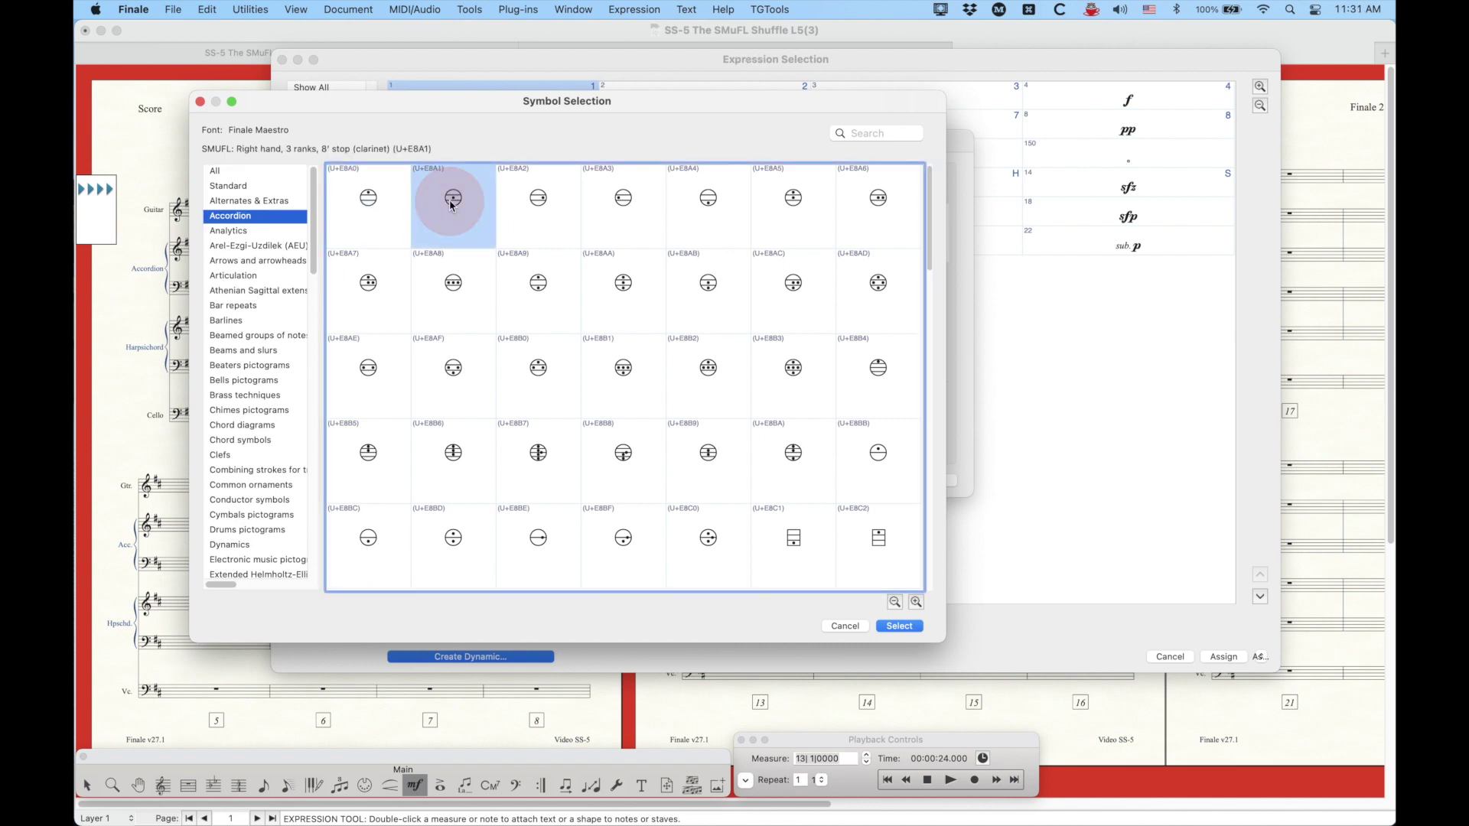
pyautogui.click(536, 210)
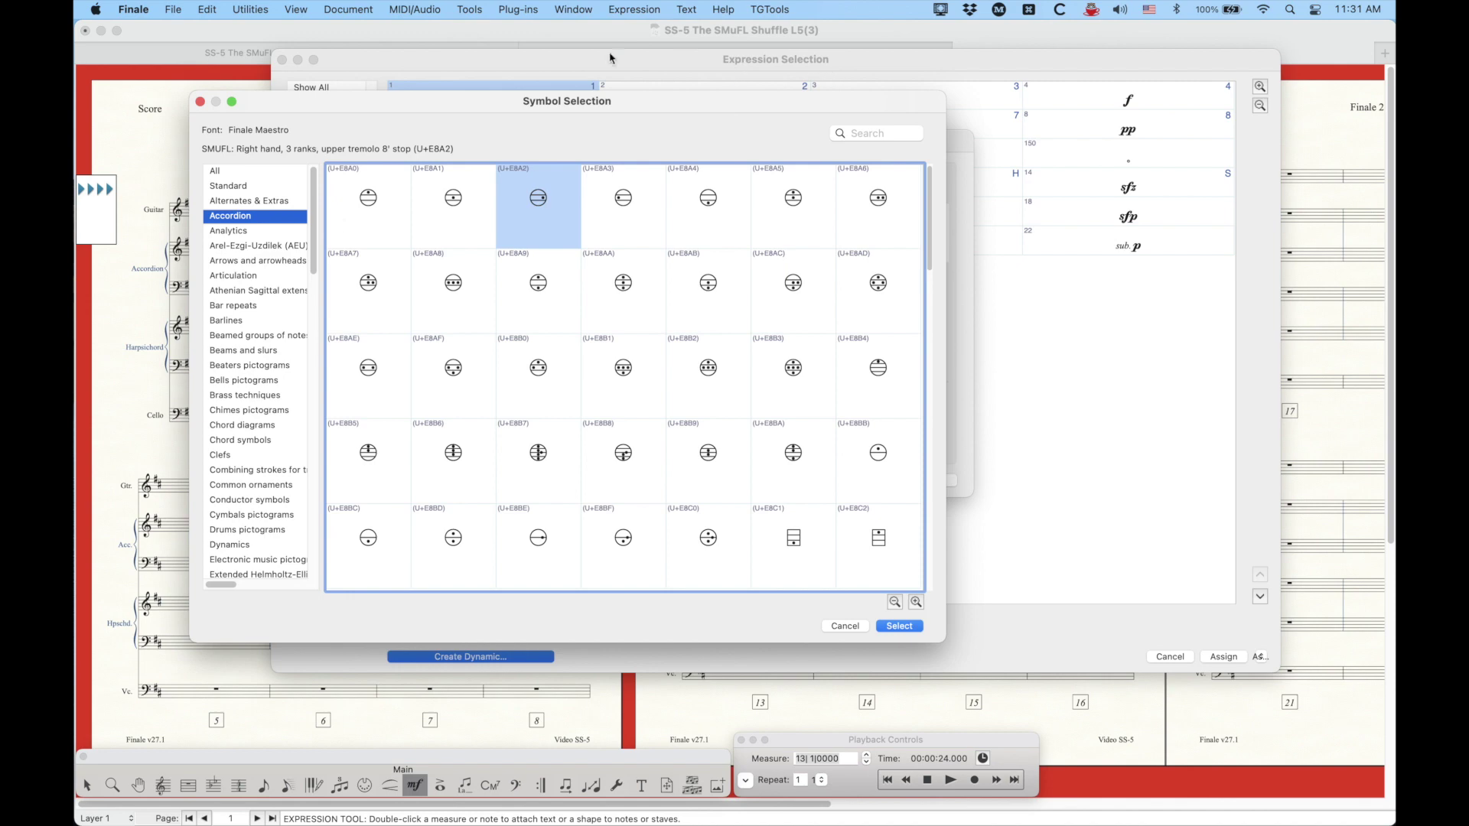
pyautogui.click(846, 627)
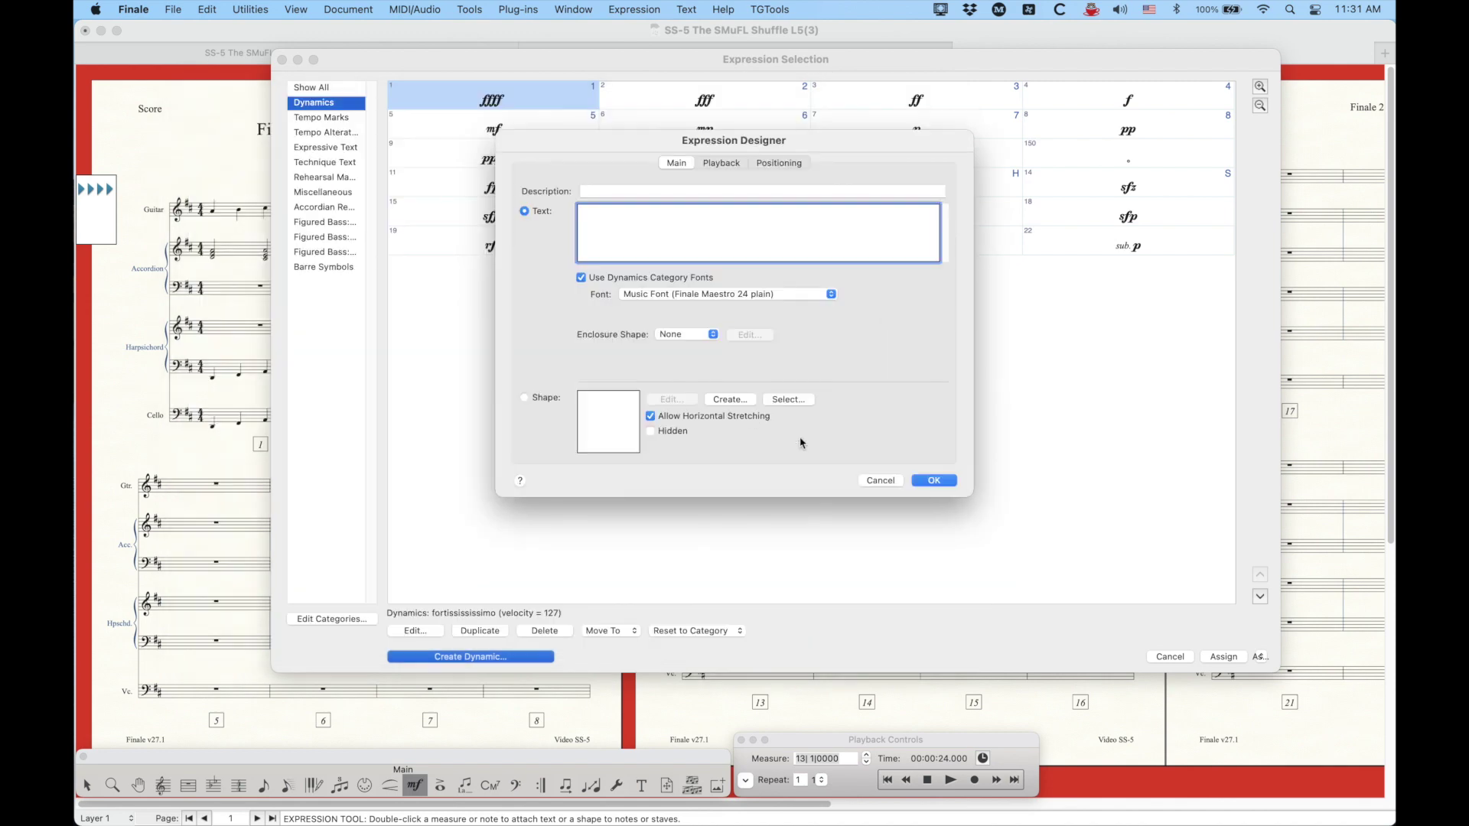
pyautogui.click(879, 481)
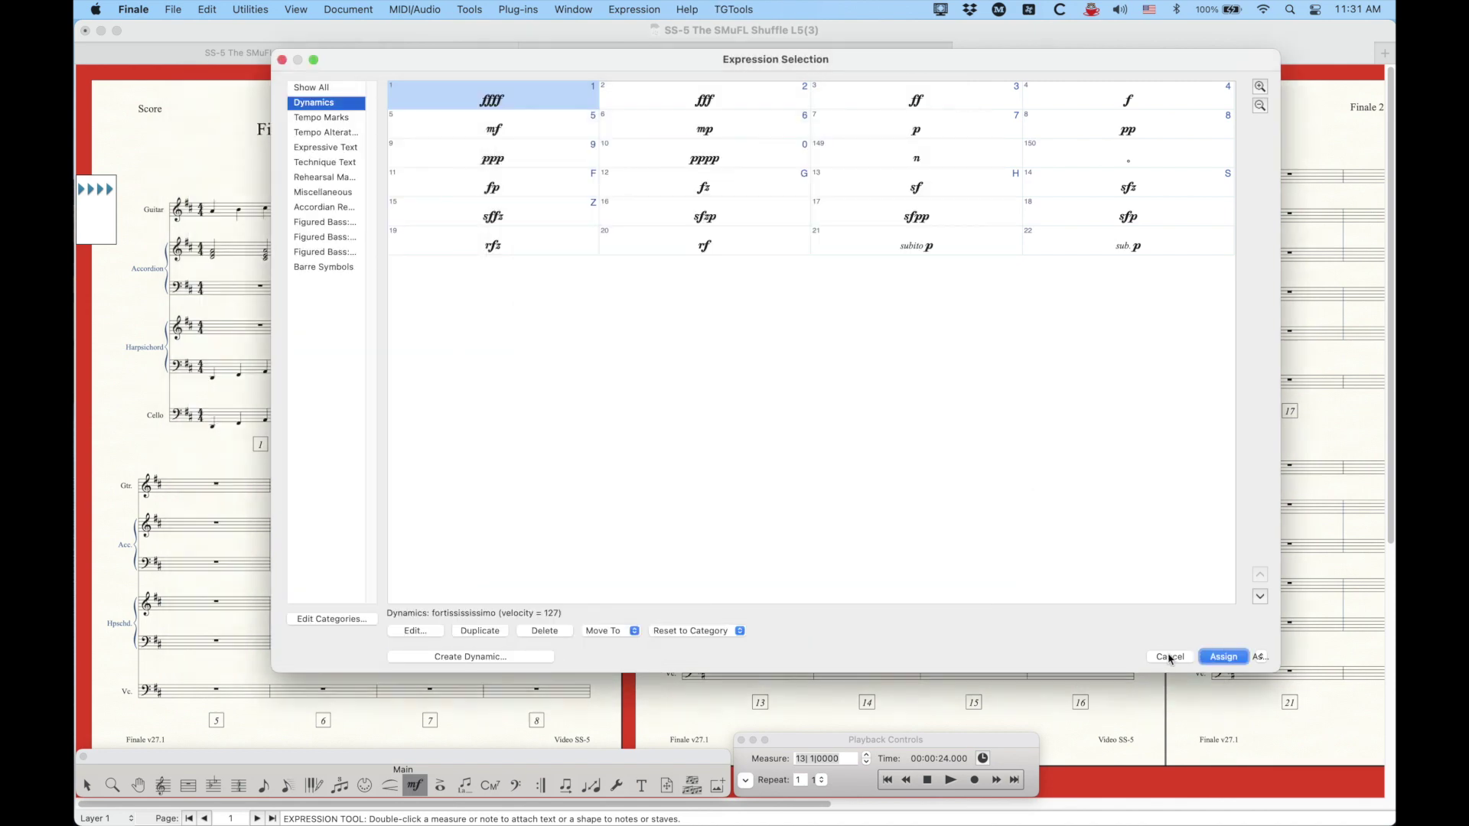
pyautogui.press('Escape')
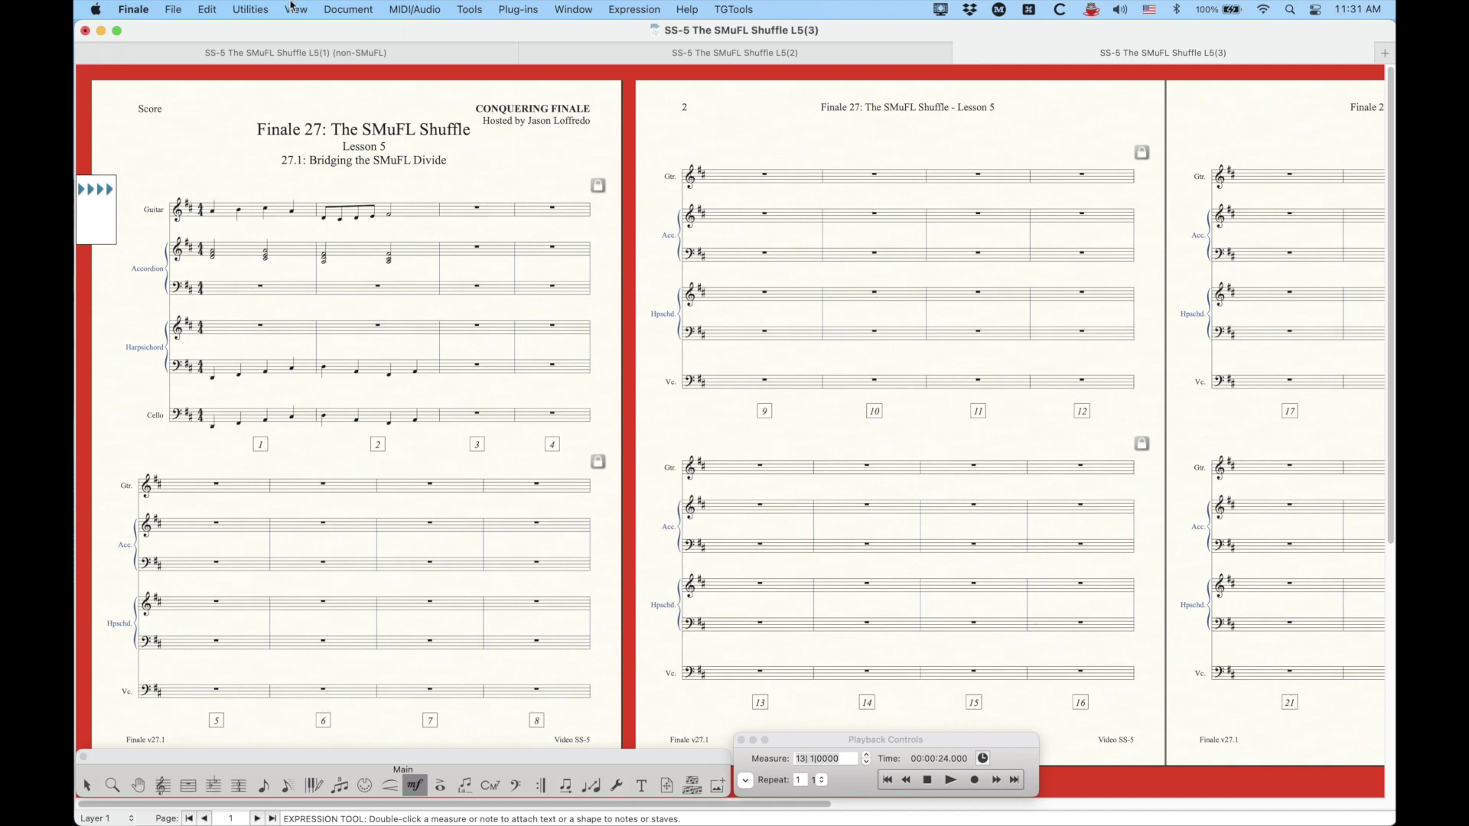
# - Start loading a library and display the full file names in the Finale Maestro folder of the Finale 27 Libraries
pyautogui.click(173, 9)
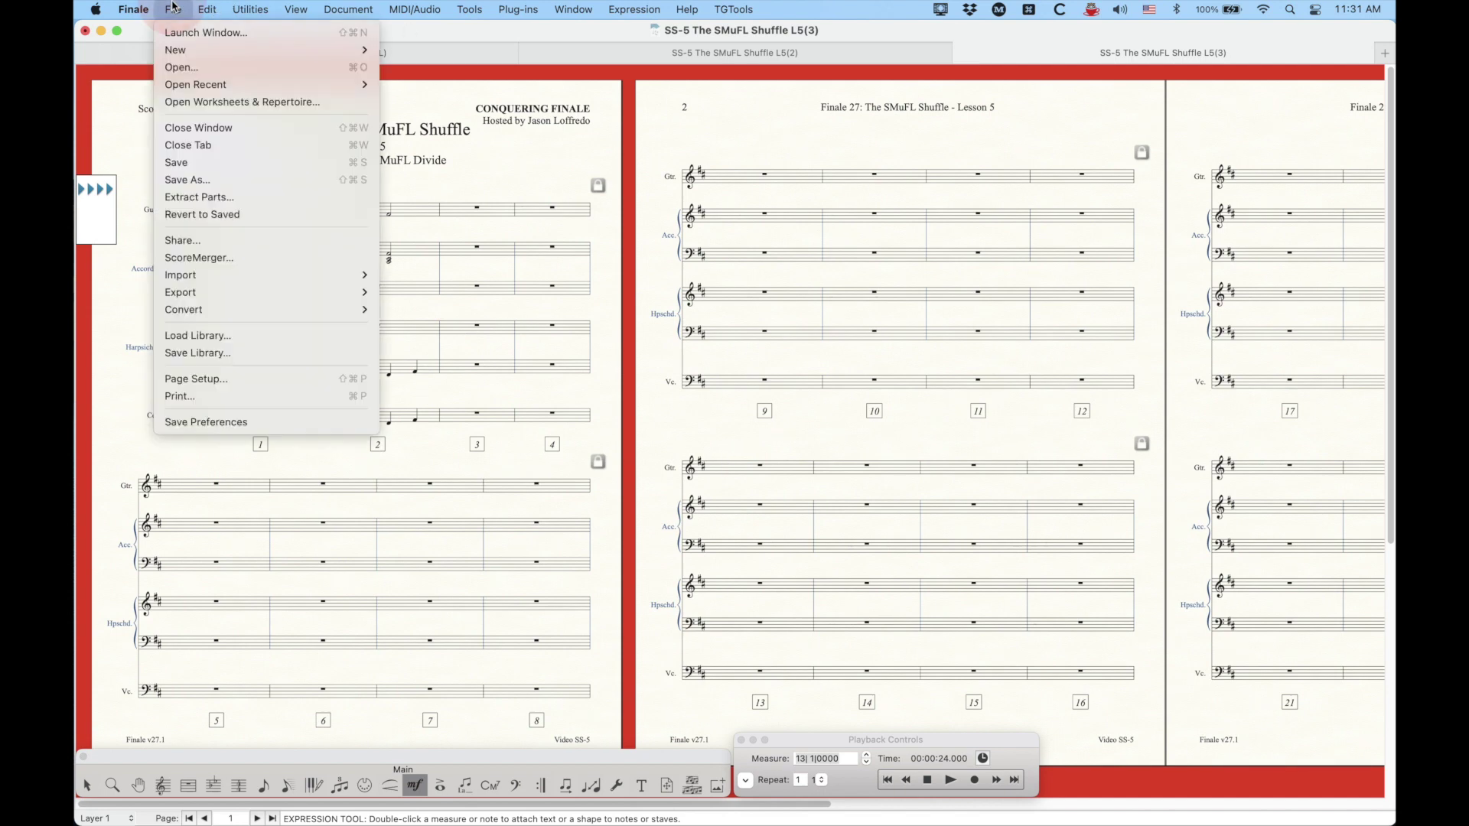
pyautogui.click(181, 336)
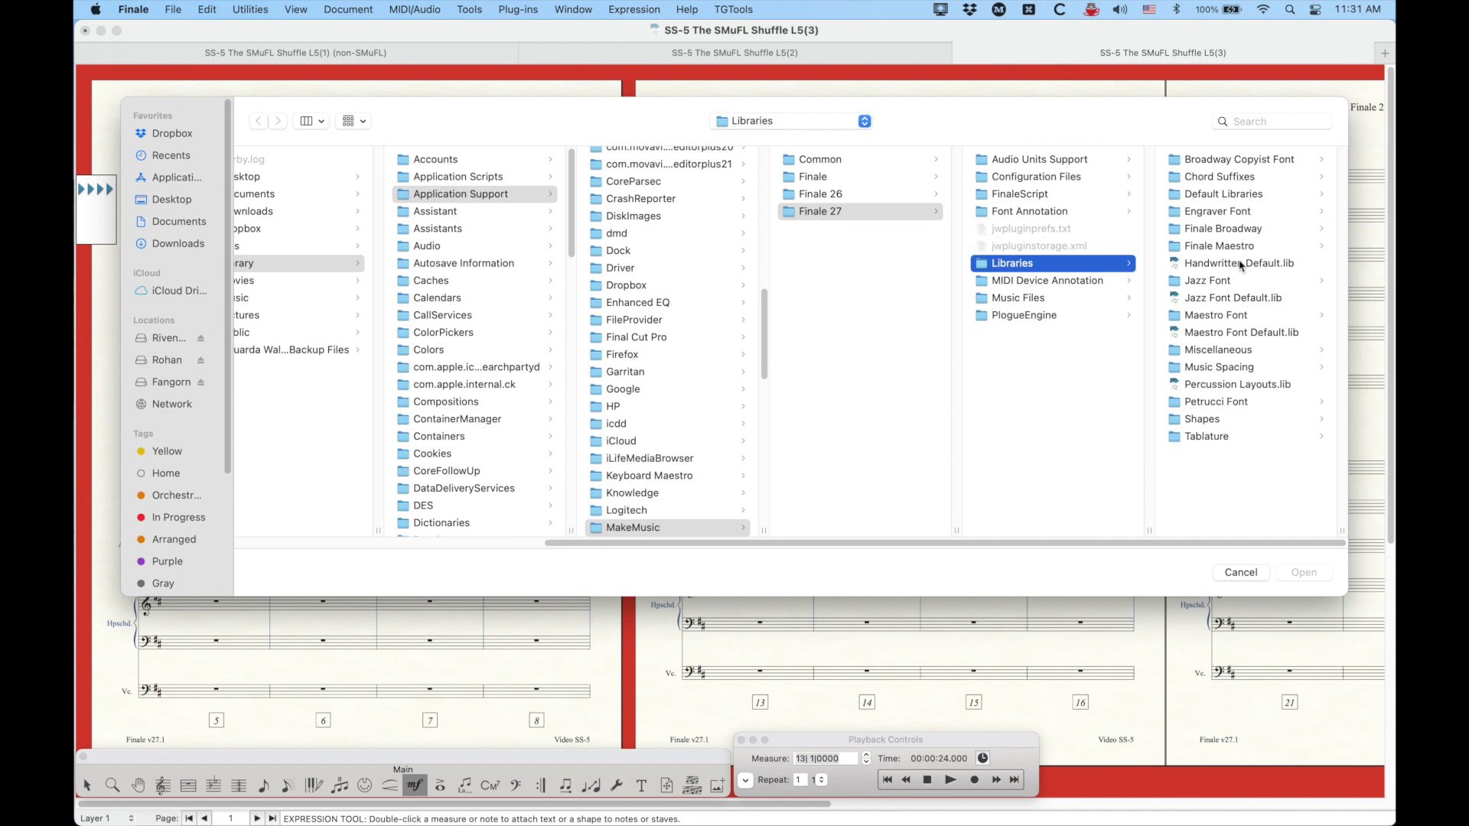
pyautogui.click(1187, 162)
pyautogui.click(990, 182)
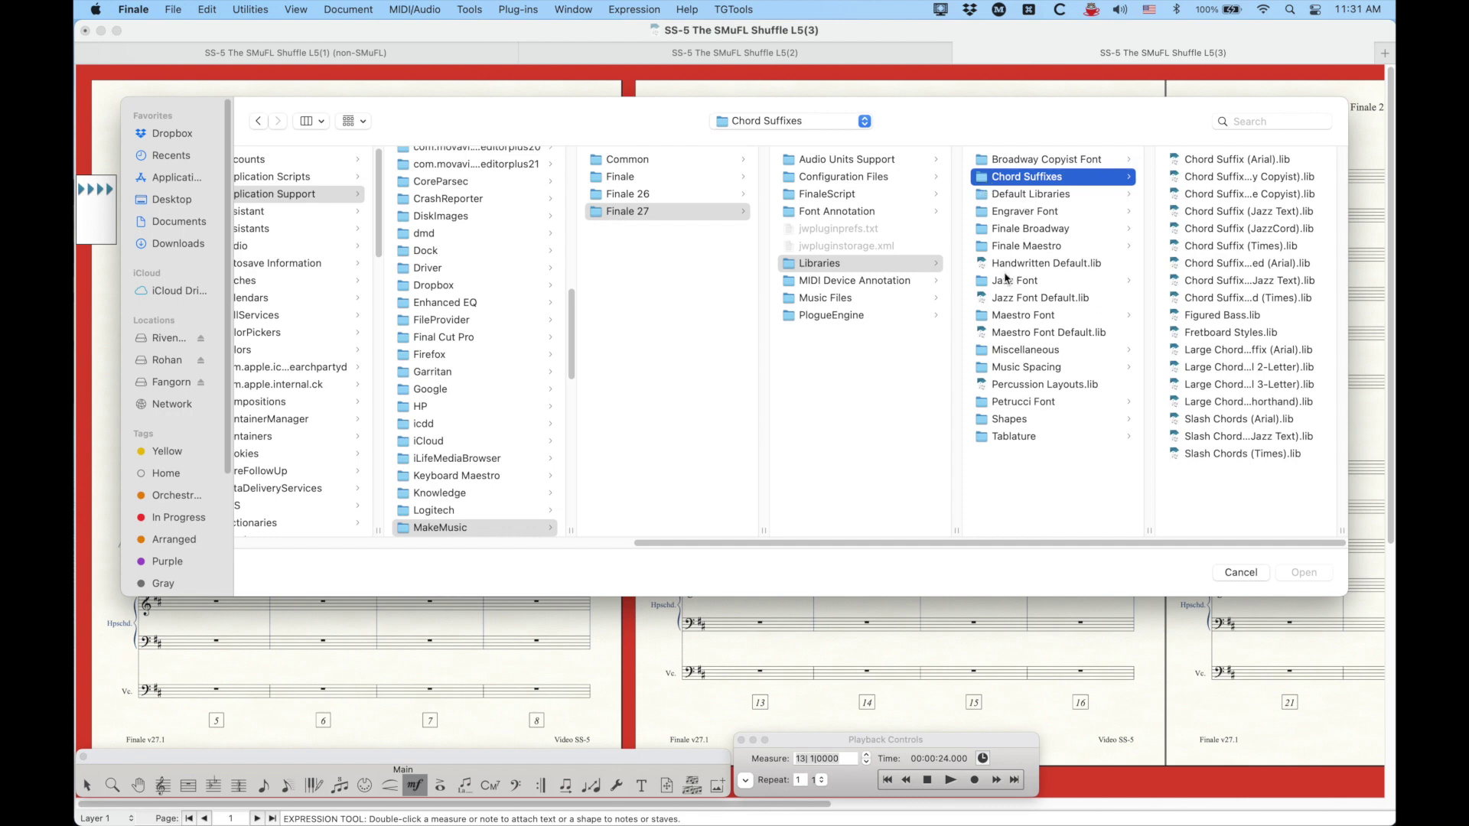
pyautogui.click(987, 247)
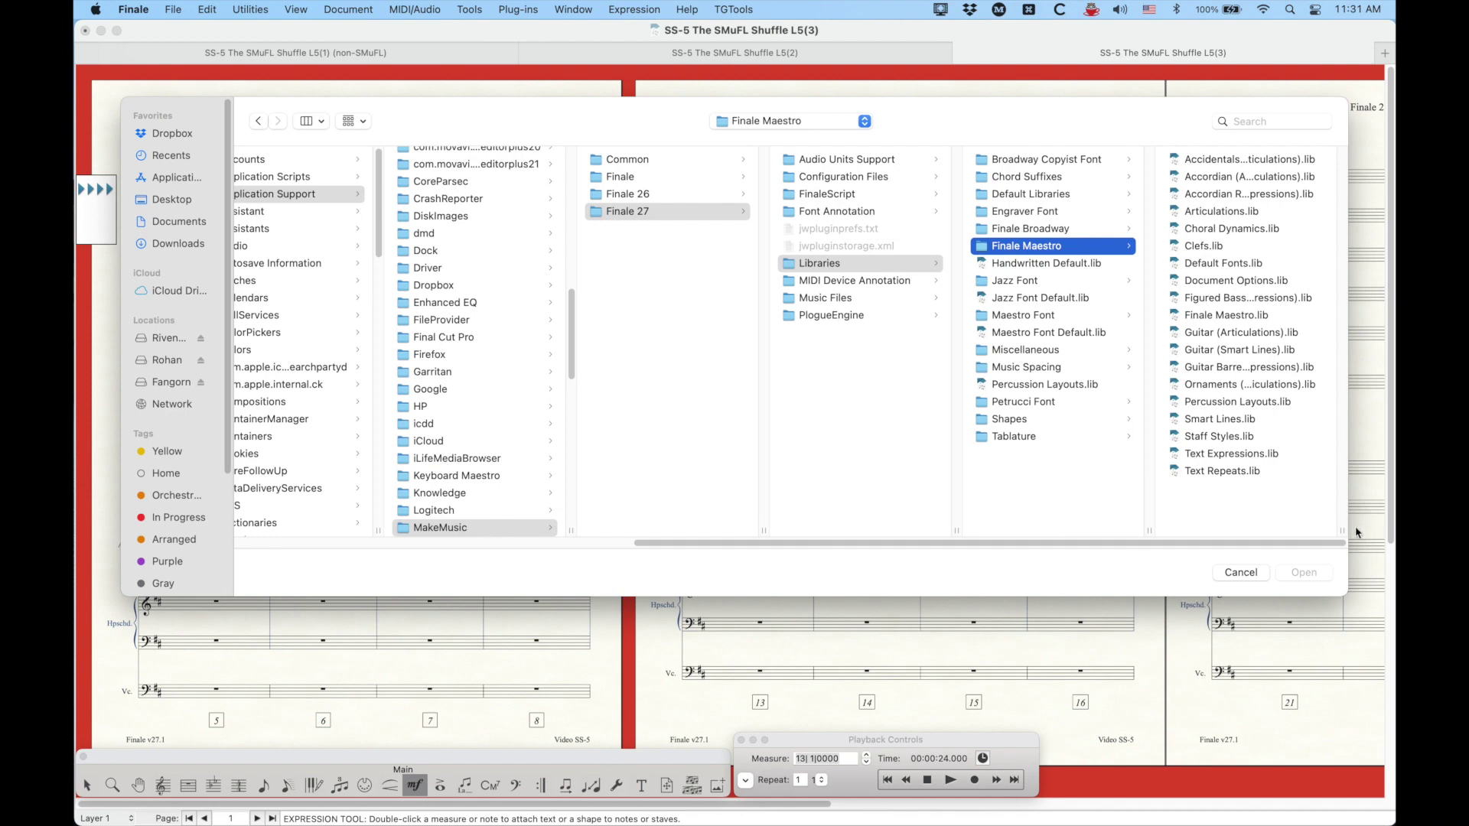
pyautogui.moveTo(1346, 533); pyautogui.dragTo(1465, 525)
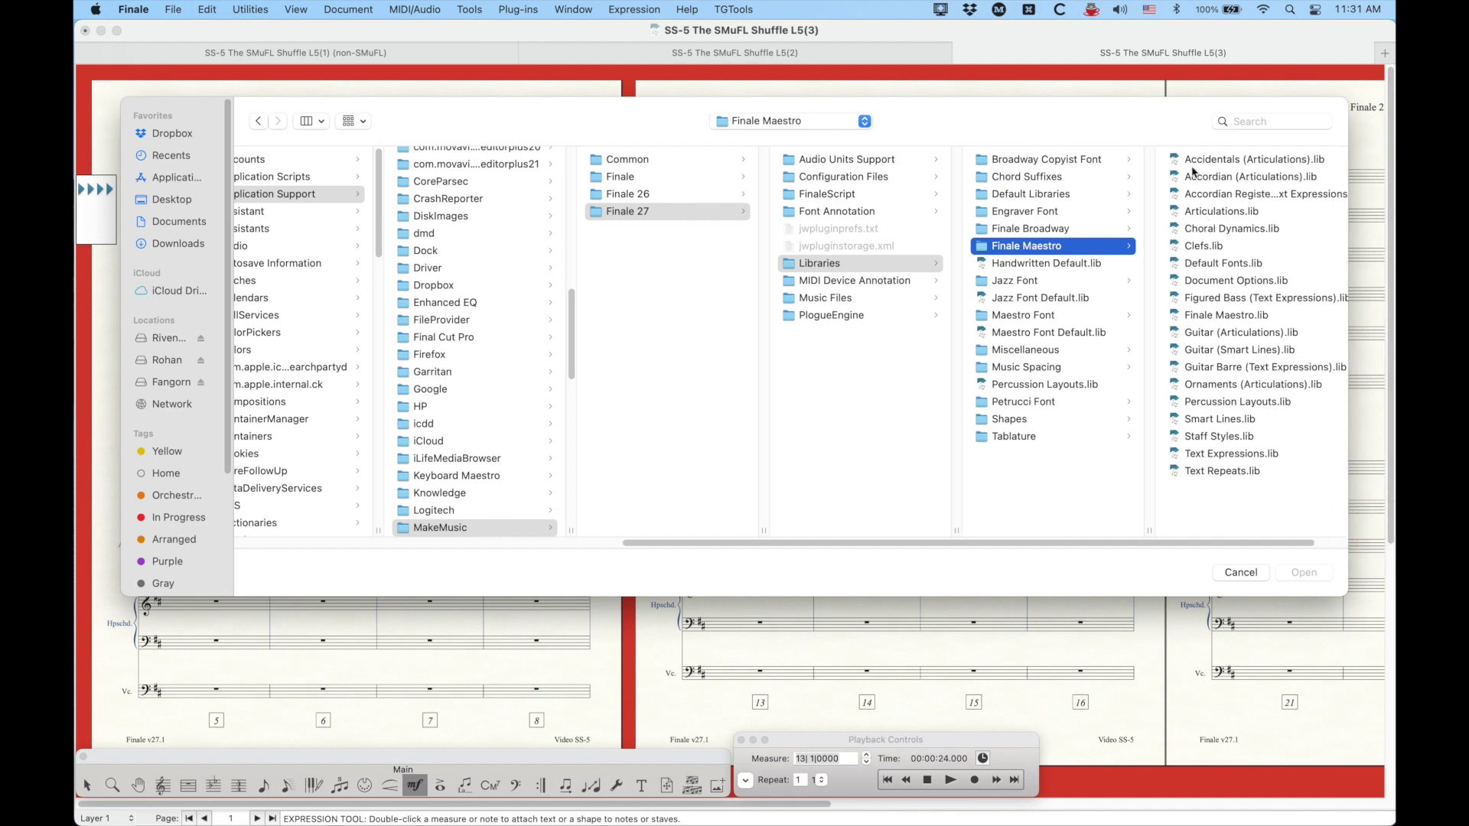
pyautogui.moveTo(1181, 112); pyautogui.dragTo(1137, 106)
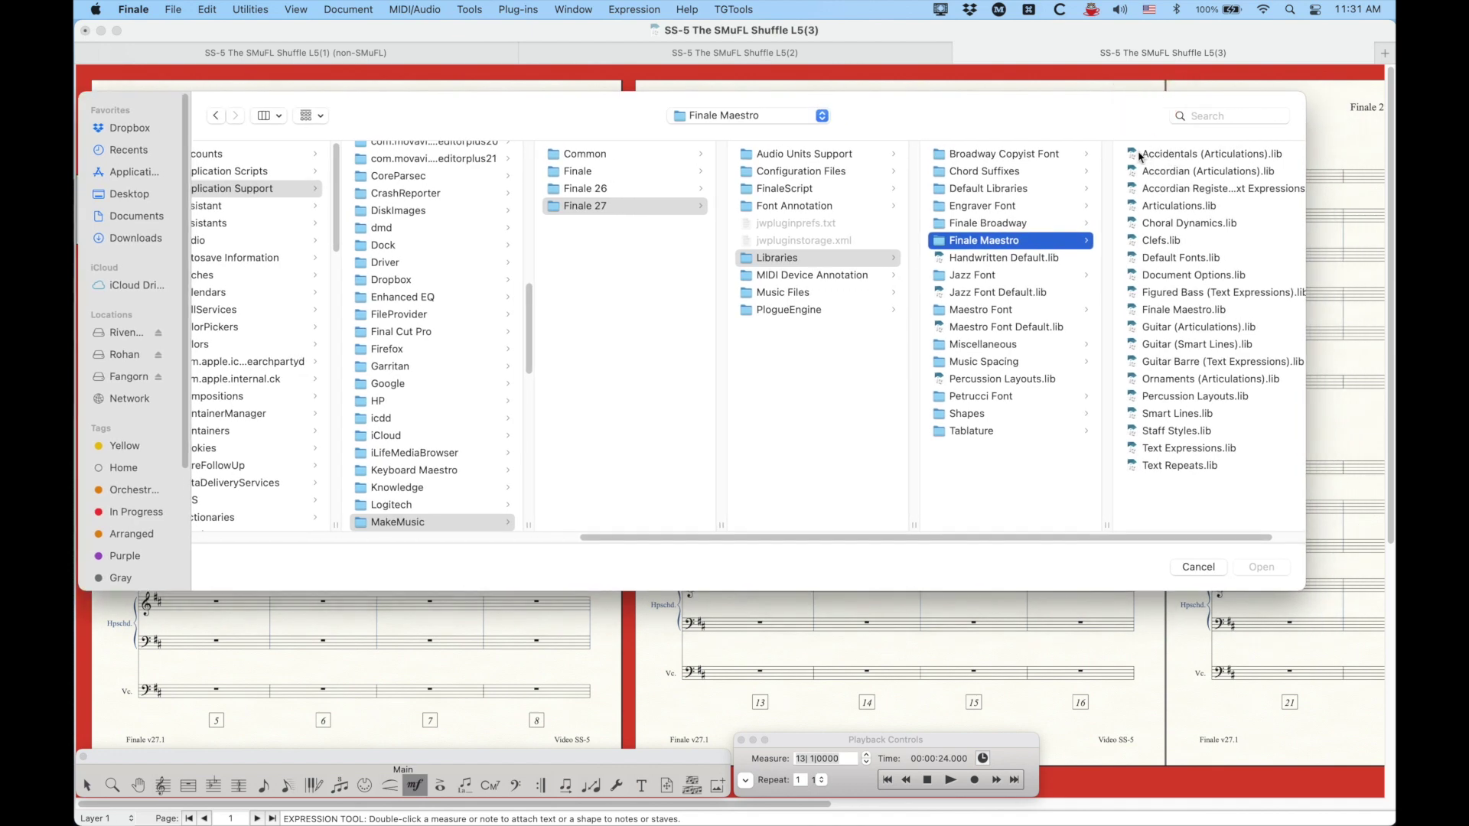
# - Look over the Finale Maestro library files for accidentals, accordion, figured bass, guitar and ornaments, and cancel loading
pyautogui.click(1142, 157)
pyautogui.click(891, 173)
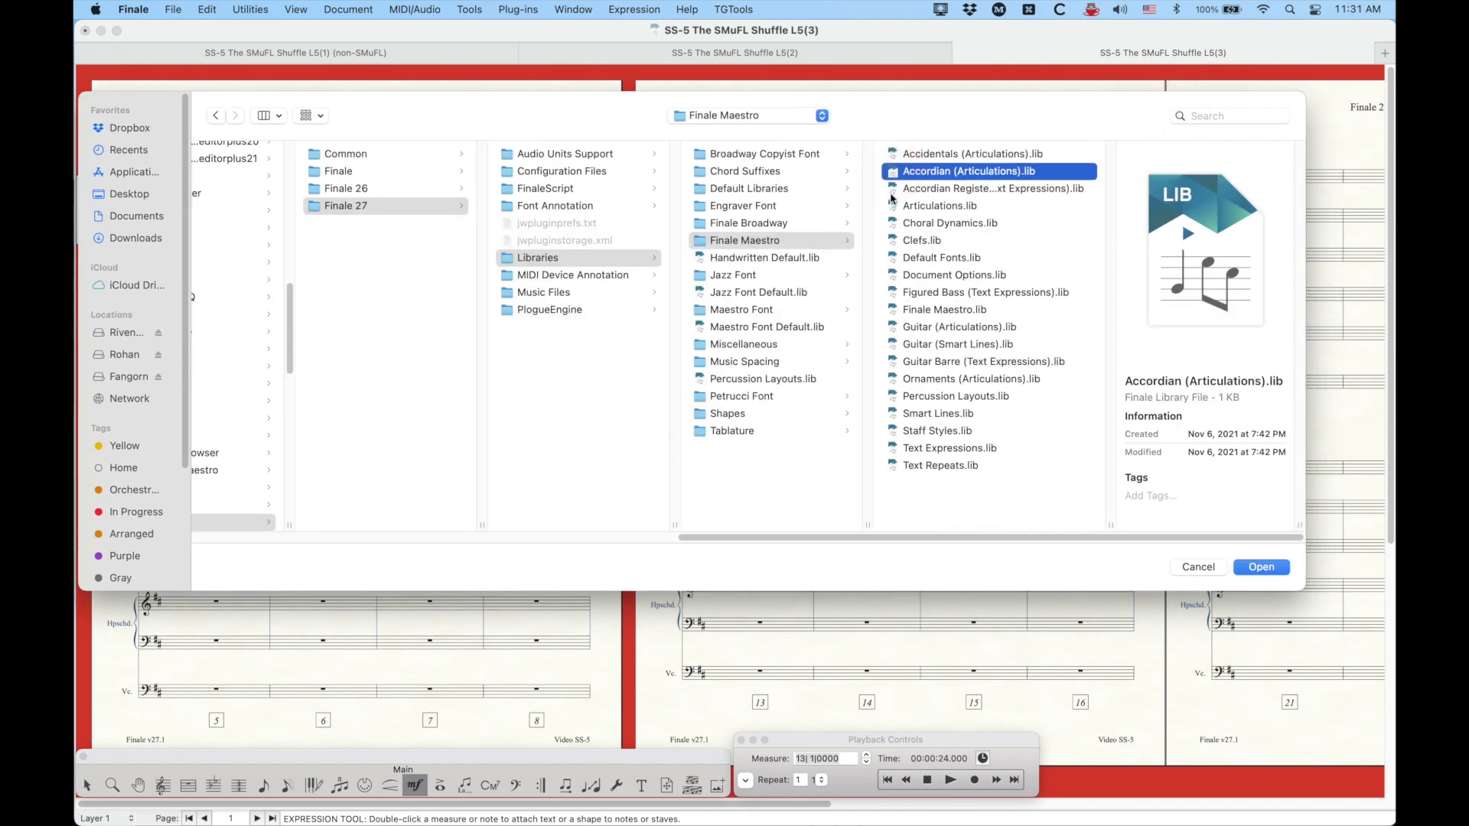
pyautogui.click(896, 190)
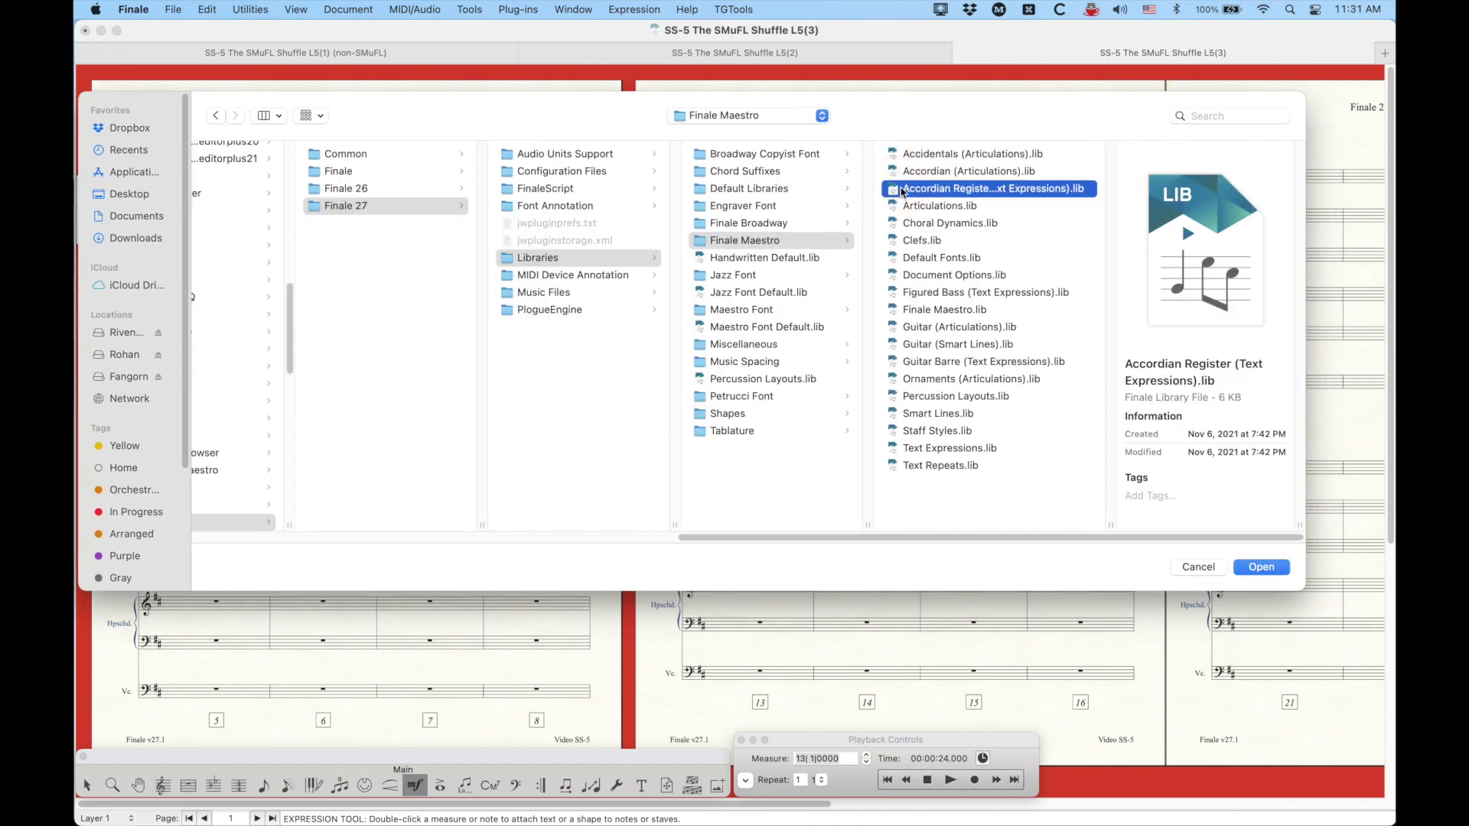
pyautogui.click(890, 294)
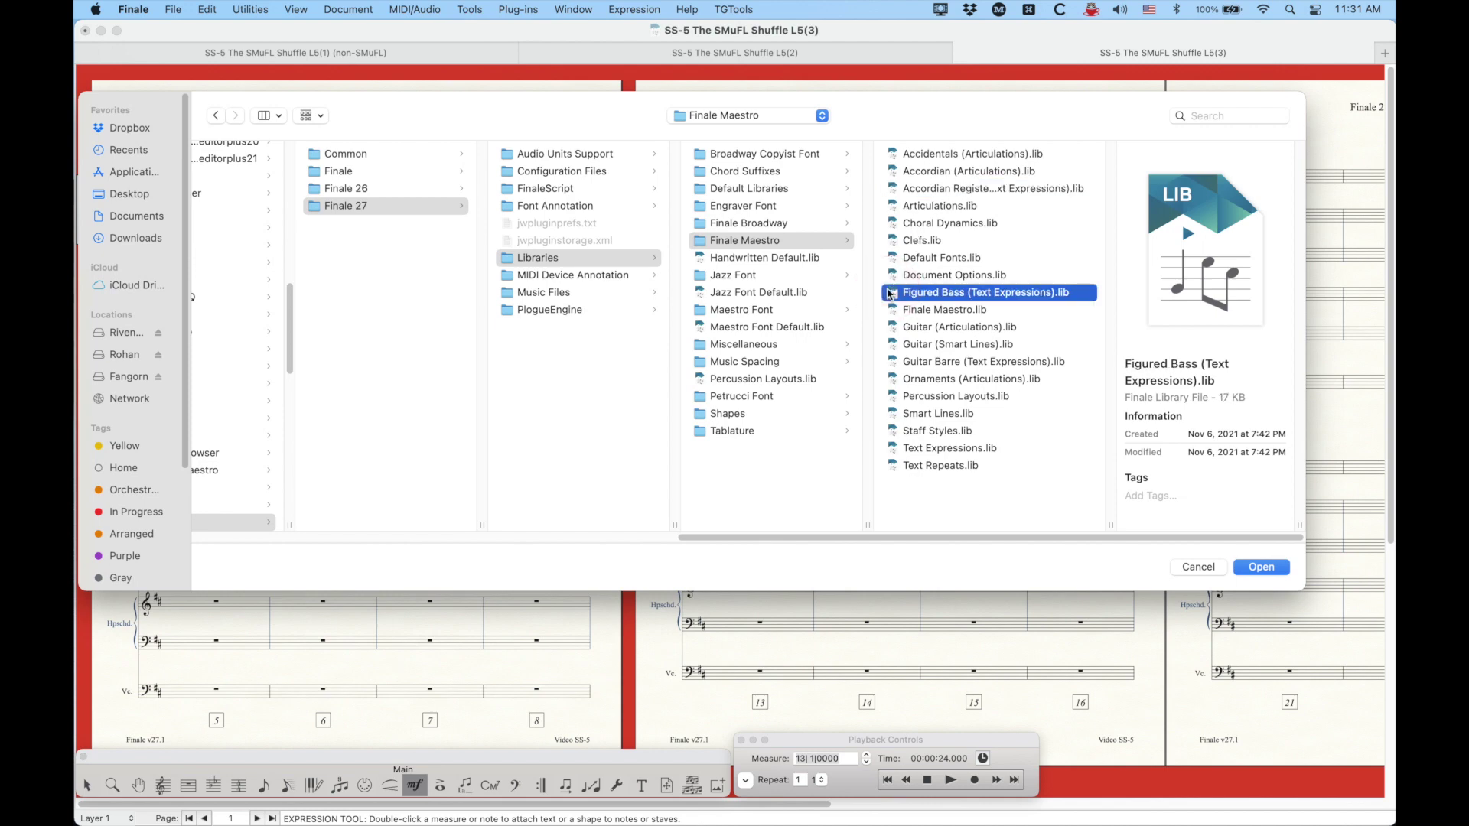
pyautogui.click(896, 329)
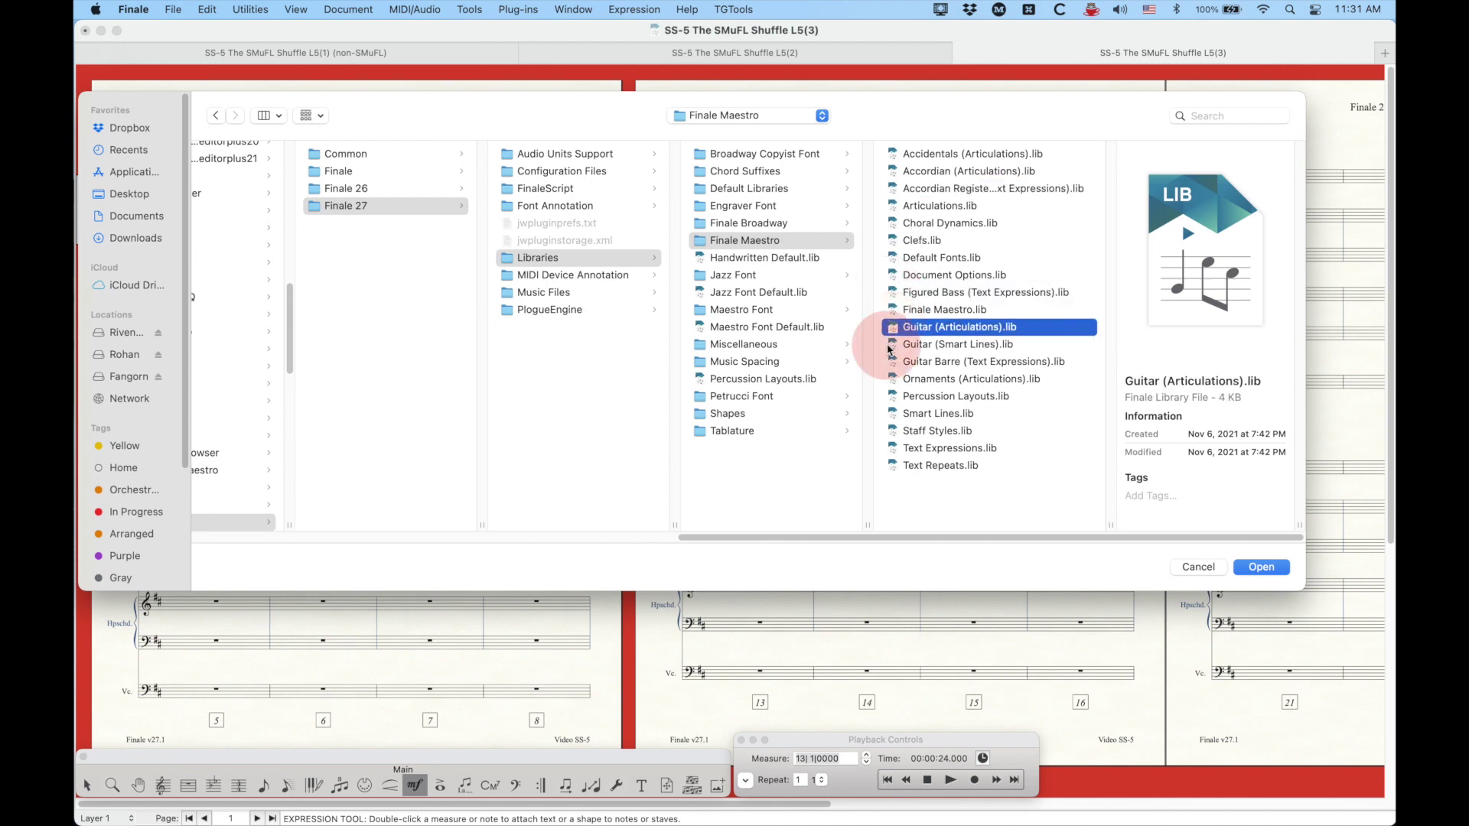
pyautogui.click(892, 346)
pyautogui.click(892, 363)
pyautogui.click(893, 380)
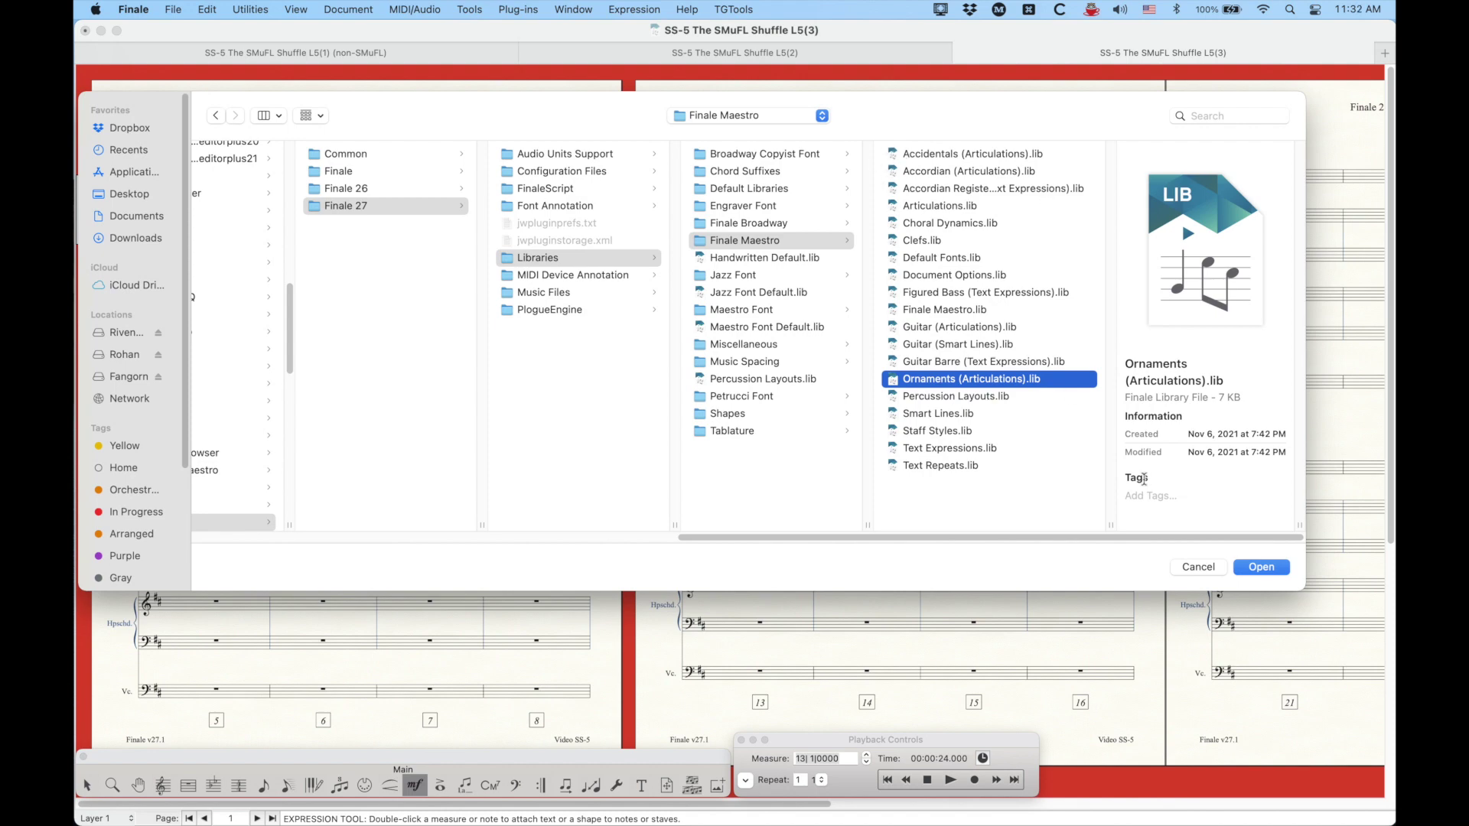
pyautogui.click(1188, 567)
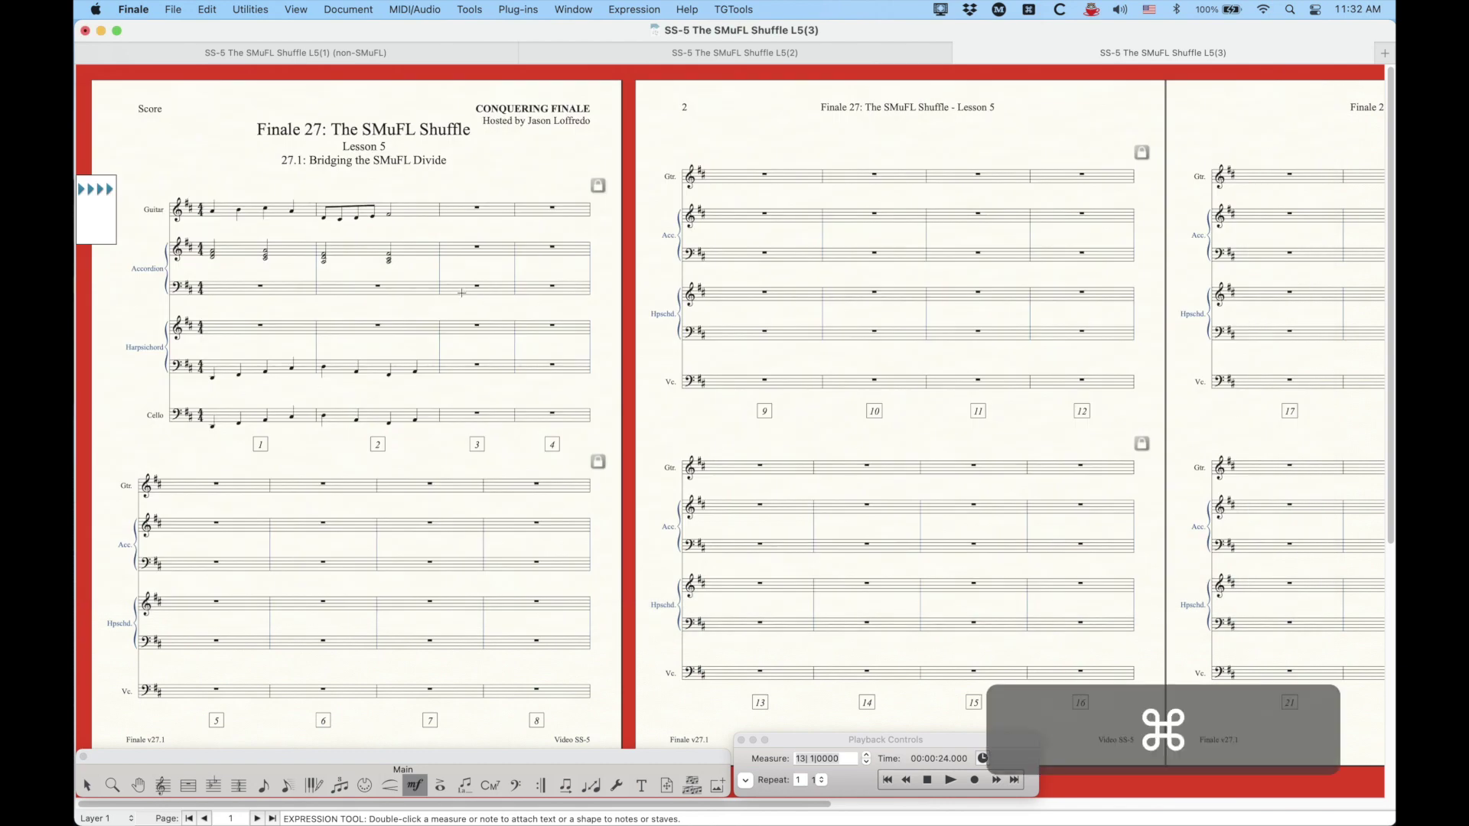
# - Start adding an articulation to the first Guitar note in measure 1 and look through the available articulations up to the accidentals
pyautogui.press('super+equal')
pyautogui.press('super+equal')
pyautogui.press('super+equal')
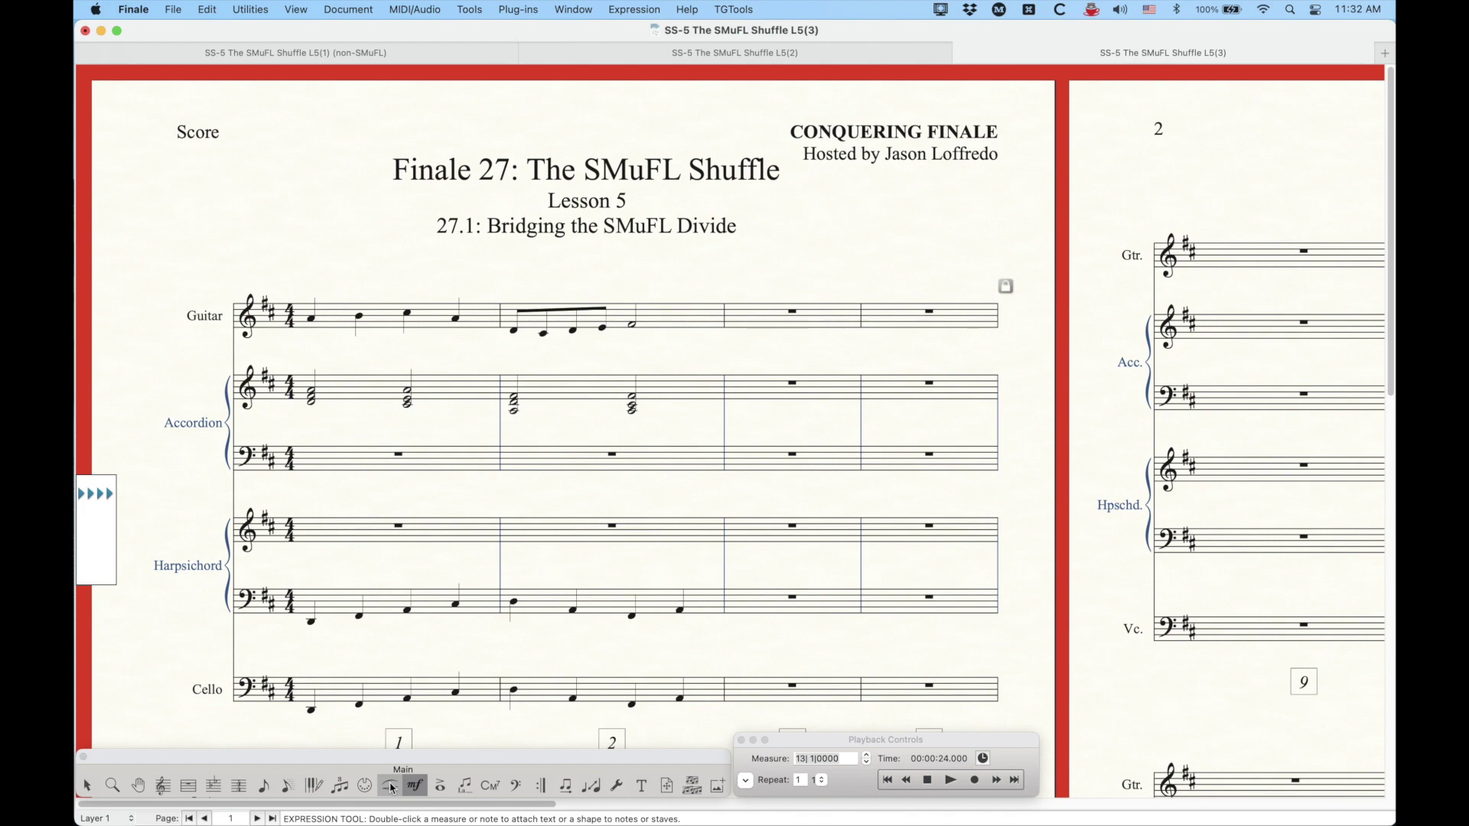
pyautogui.click(440, 788)
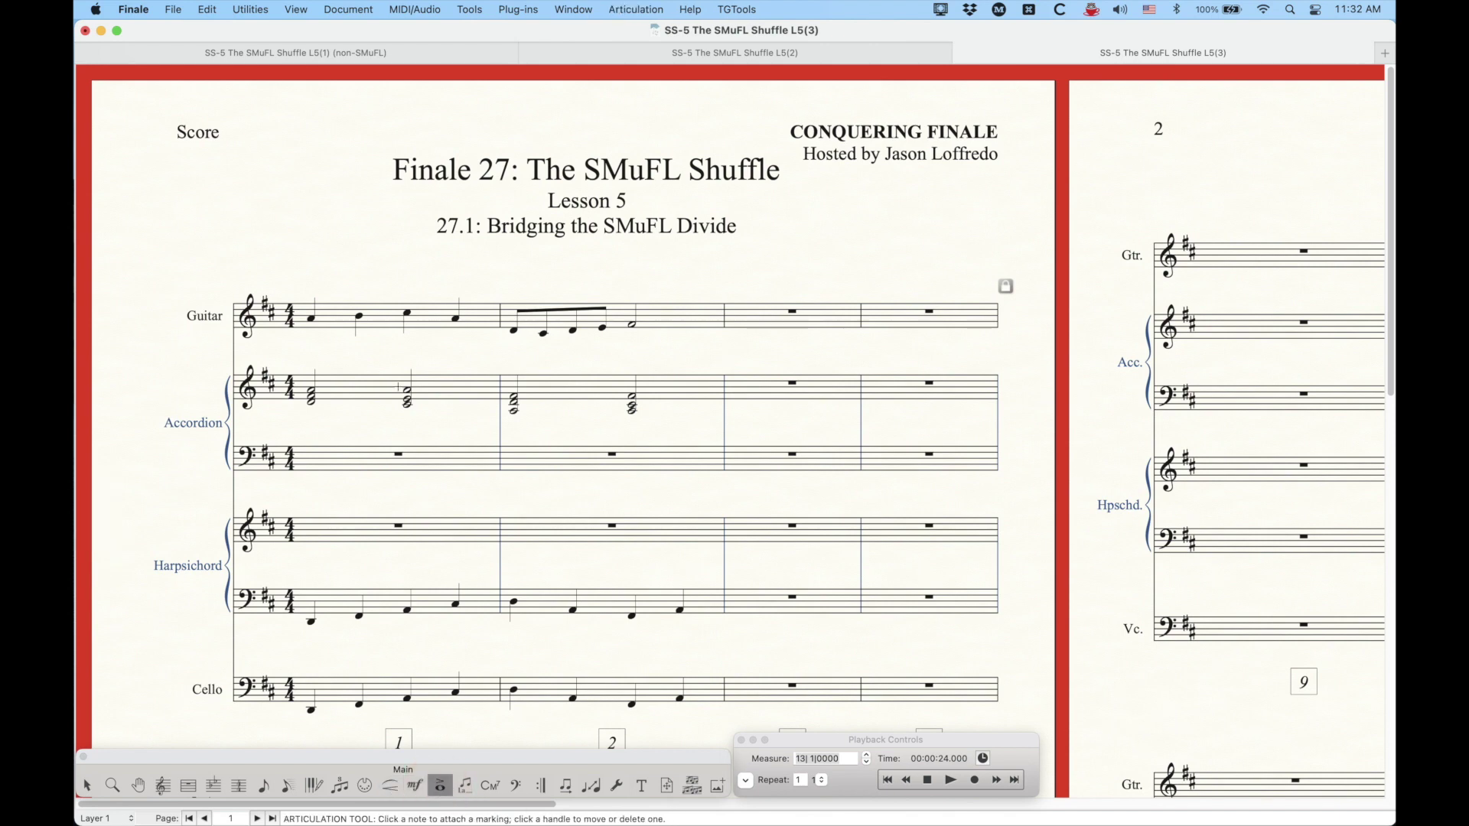
pyautogui.click(310, 294)
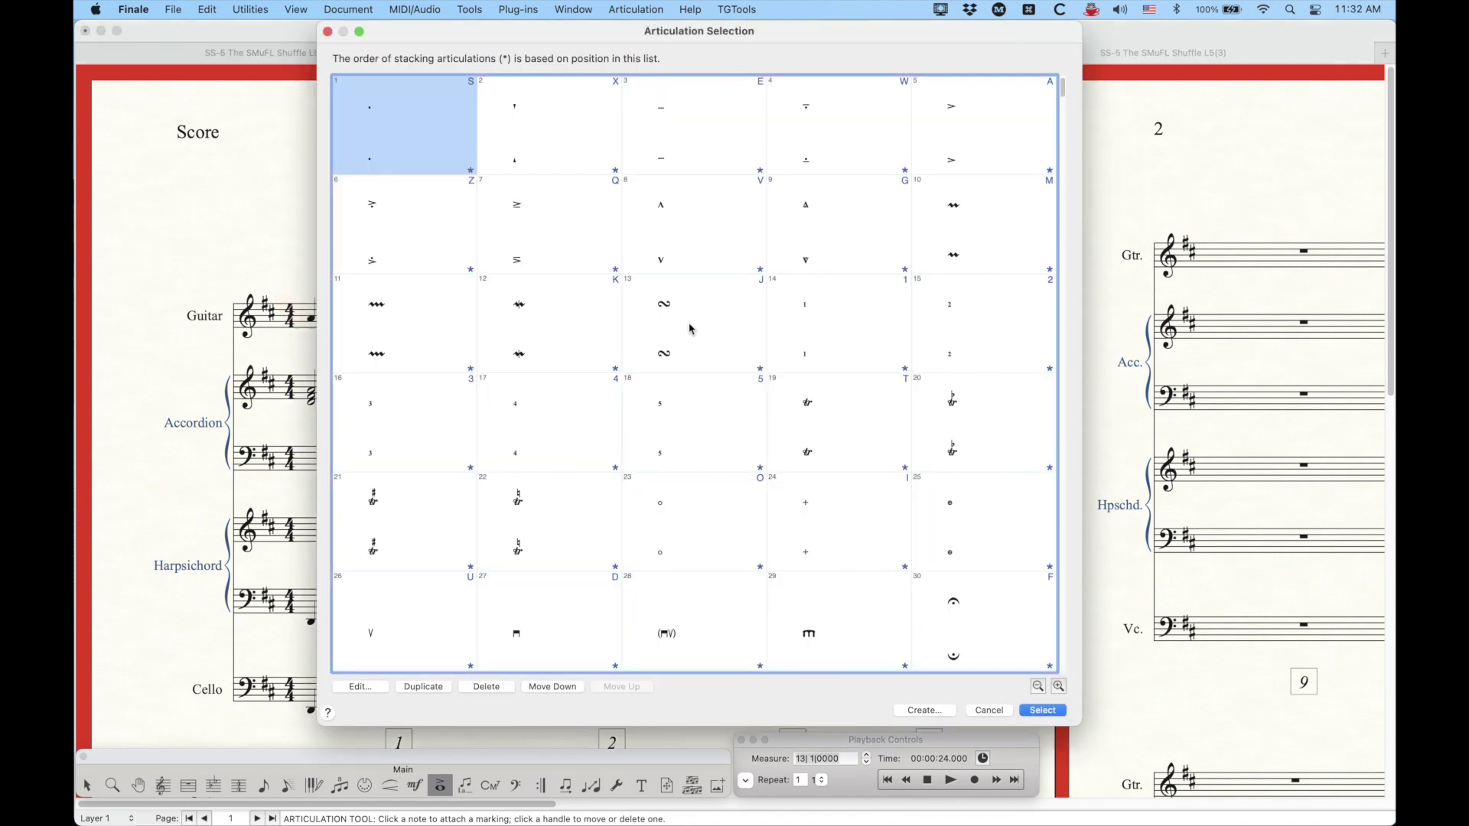
pyautogui.scroll(-8, 690, 329)
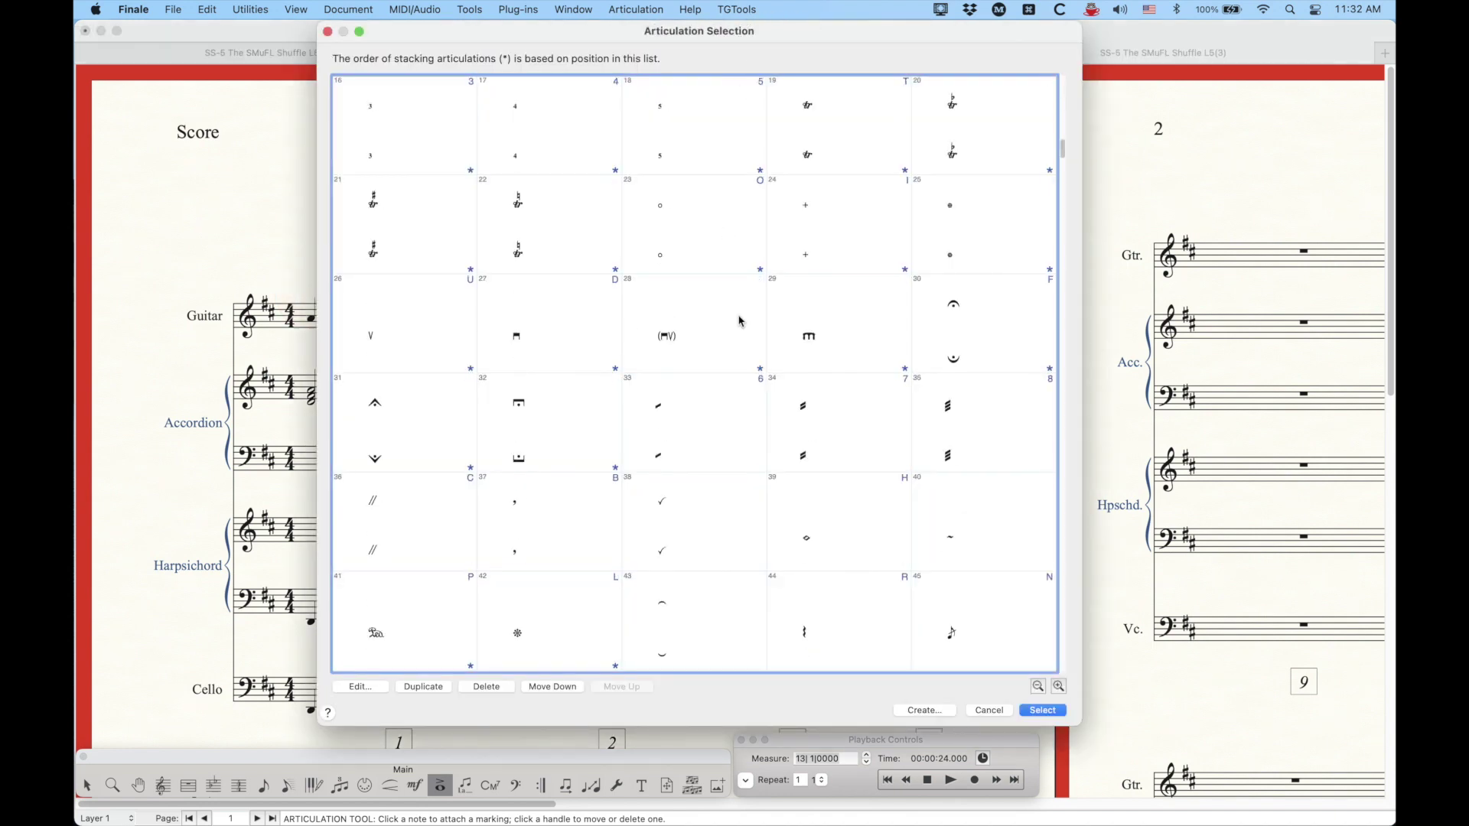
pyautogui.scroll(-12, 679, 319)
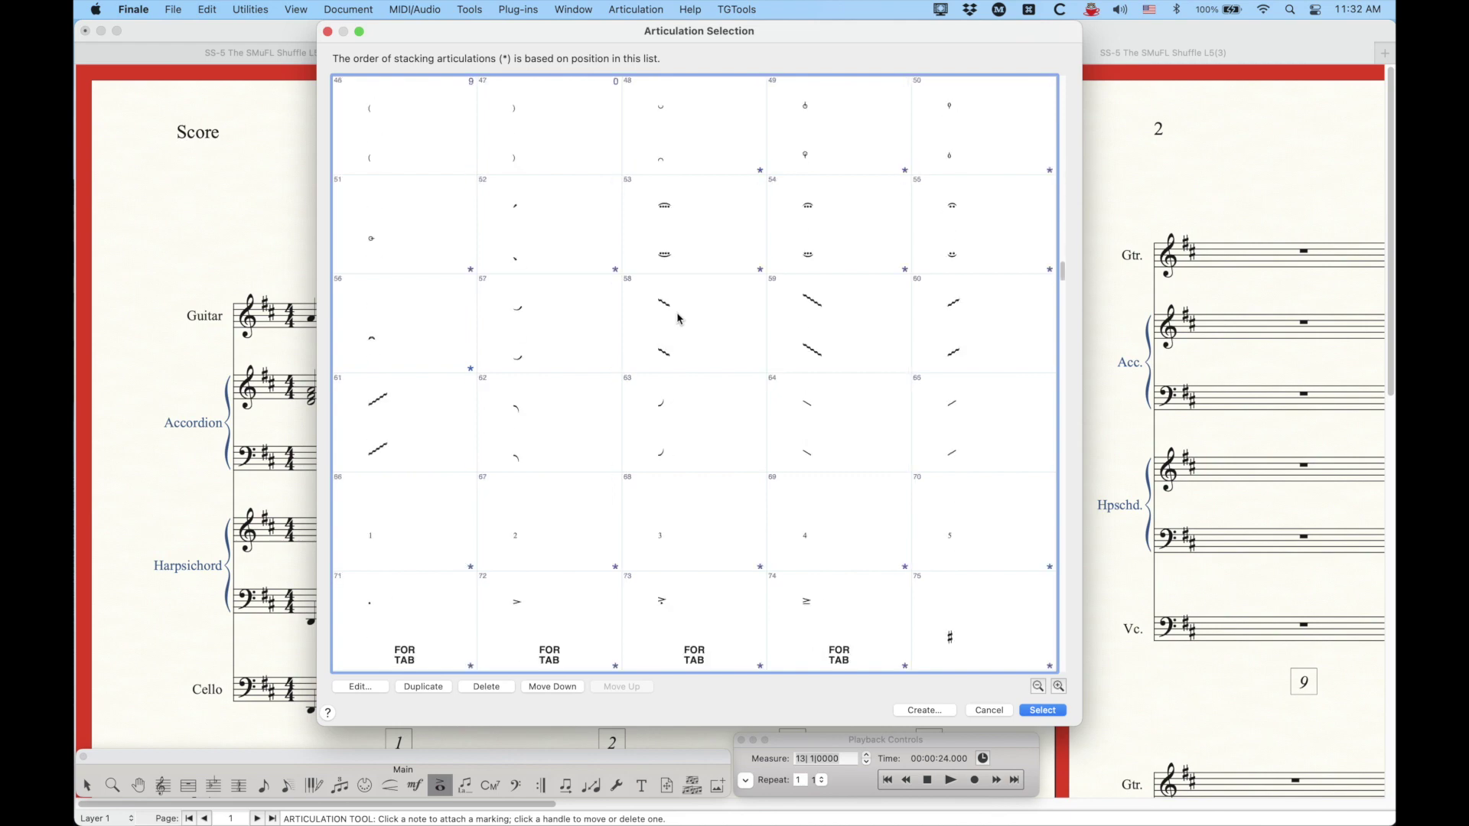
pyautogui.scroll(1, 678, 318)
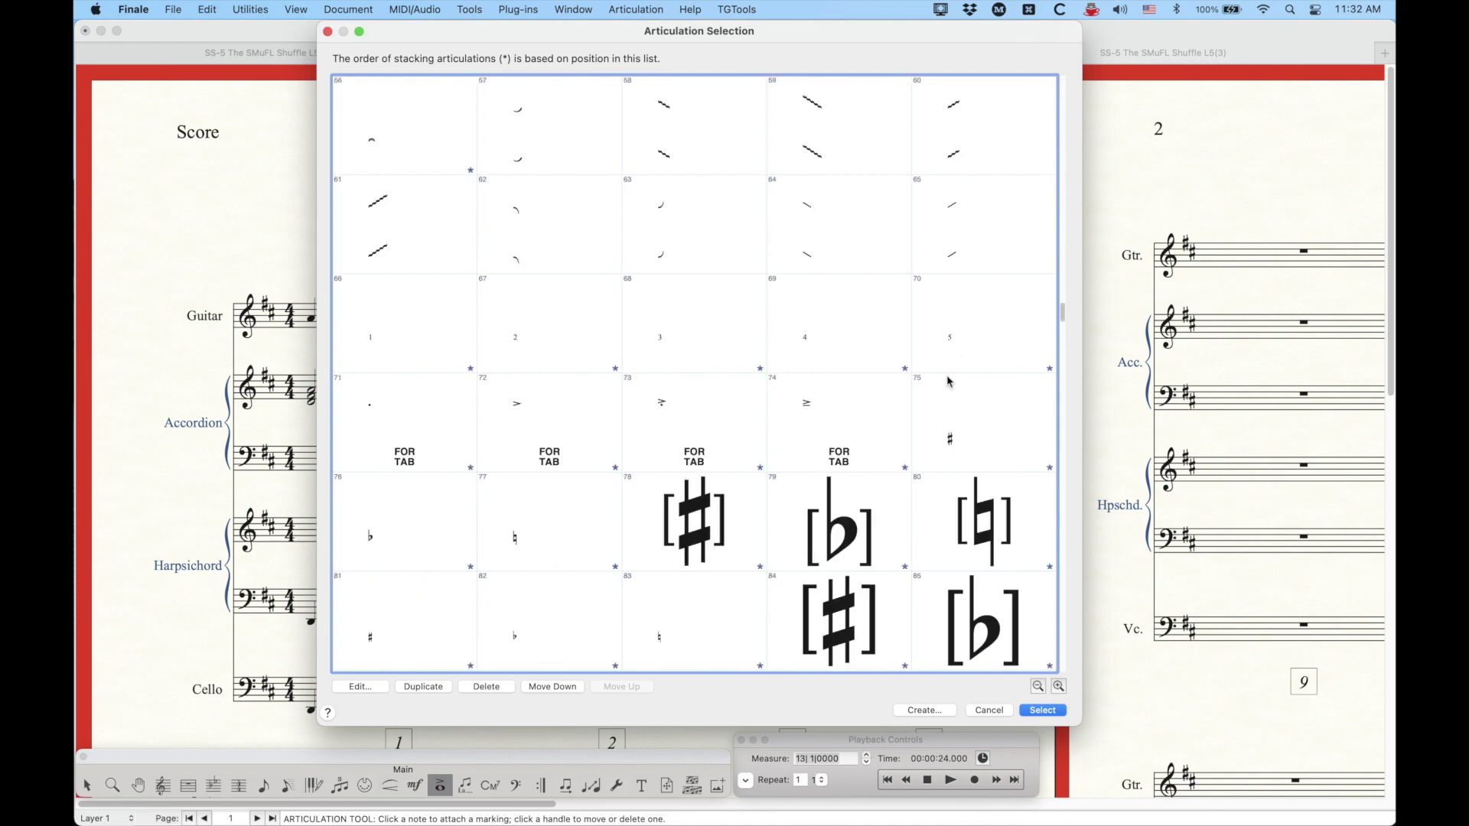
# - Attach the parenthesized flat articulation to the first Guitar note in measure 1
pyautogui.click(475, 564)
pyautogui.click(498, 558)
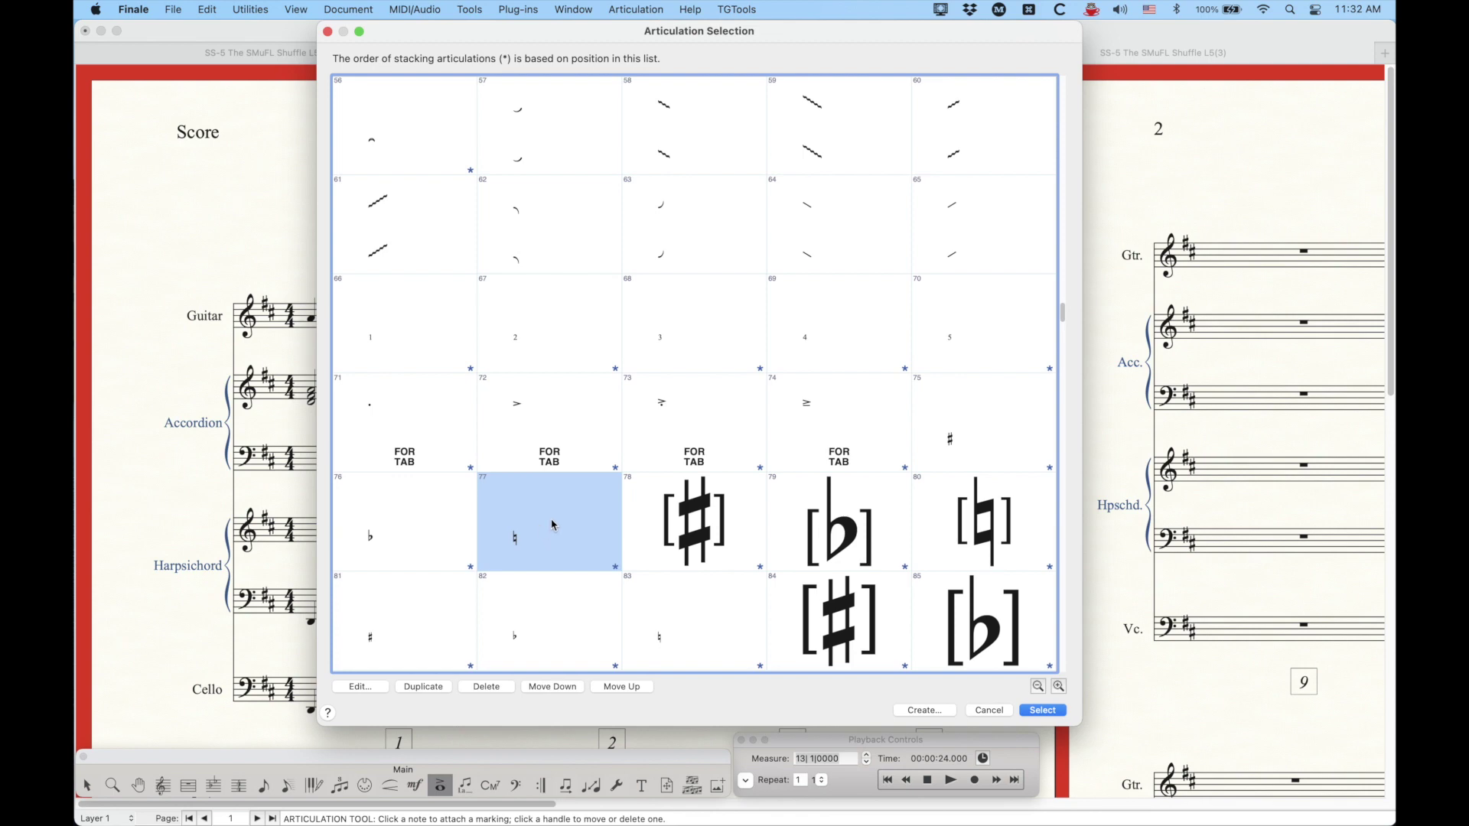
pyautogui.scroll(-2, 554, 525)
pyautogui.scroll(-2, 554, 525)
pyautogui.scroll(1, 550, 520)
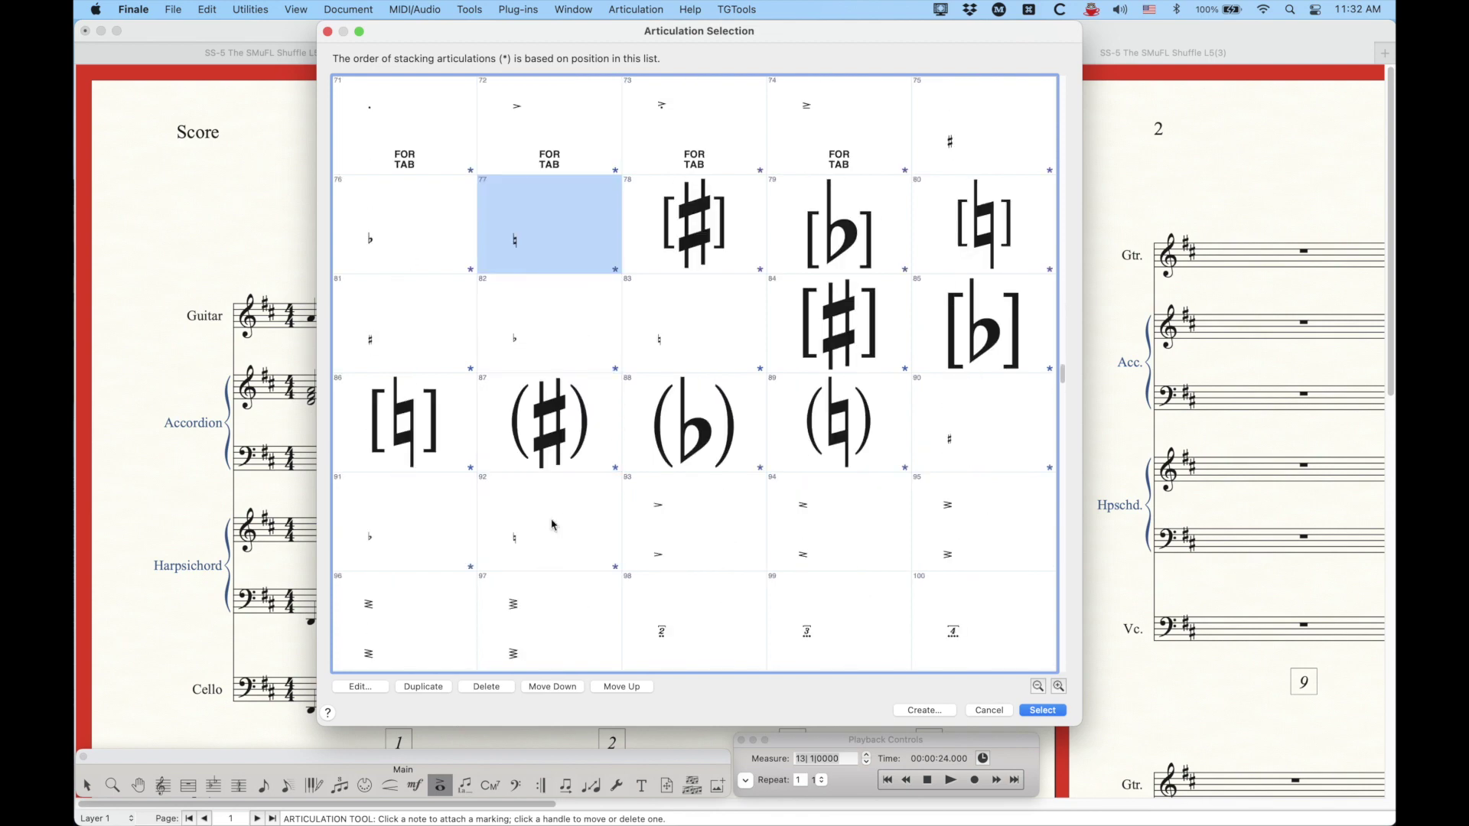
pyautogui.click(720, 254)
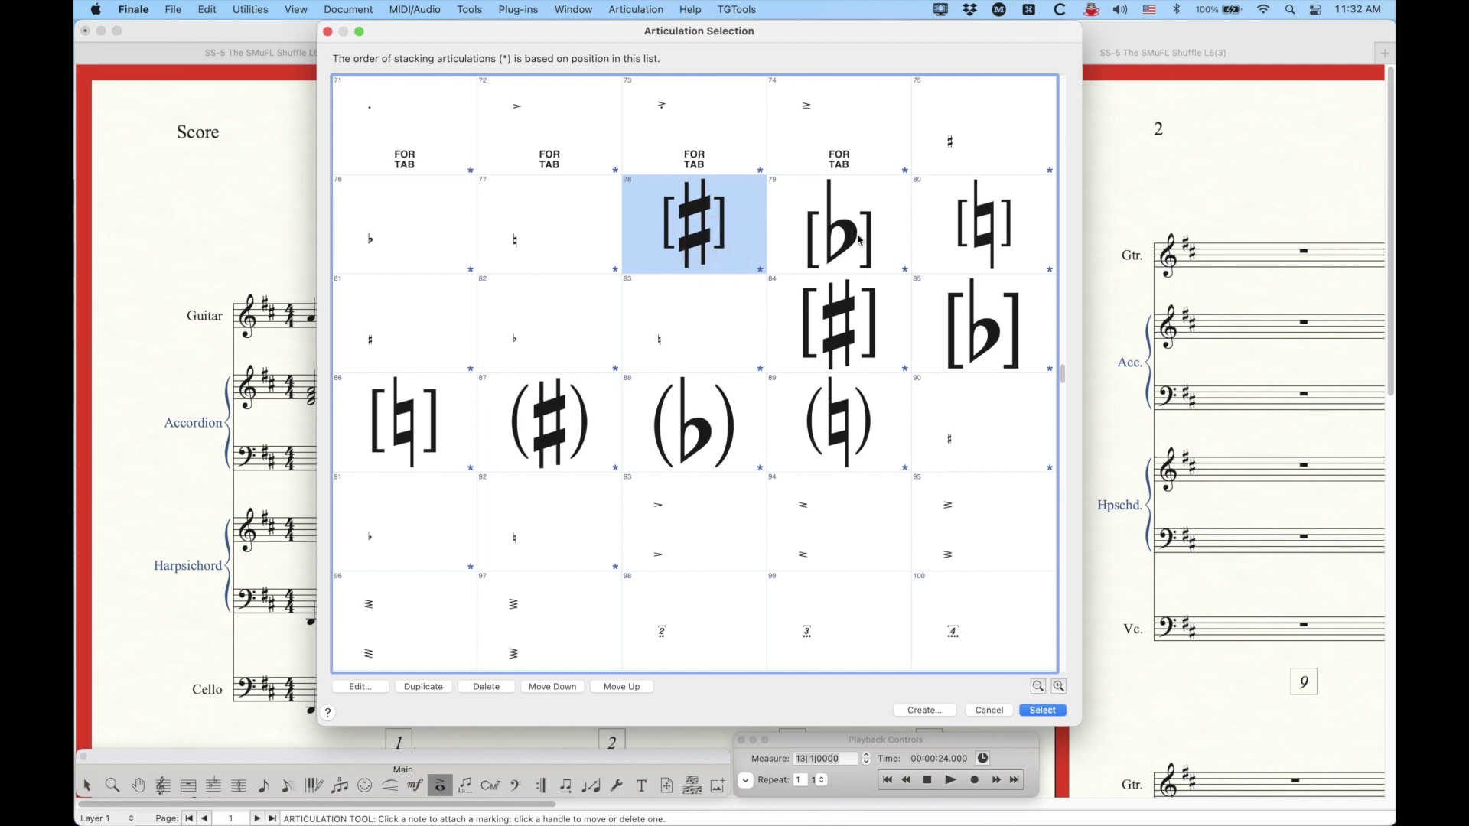
pyautogui.click(712, 452)
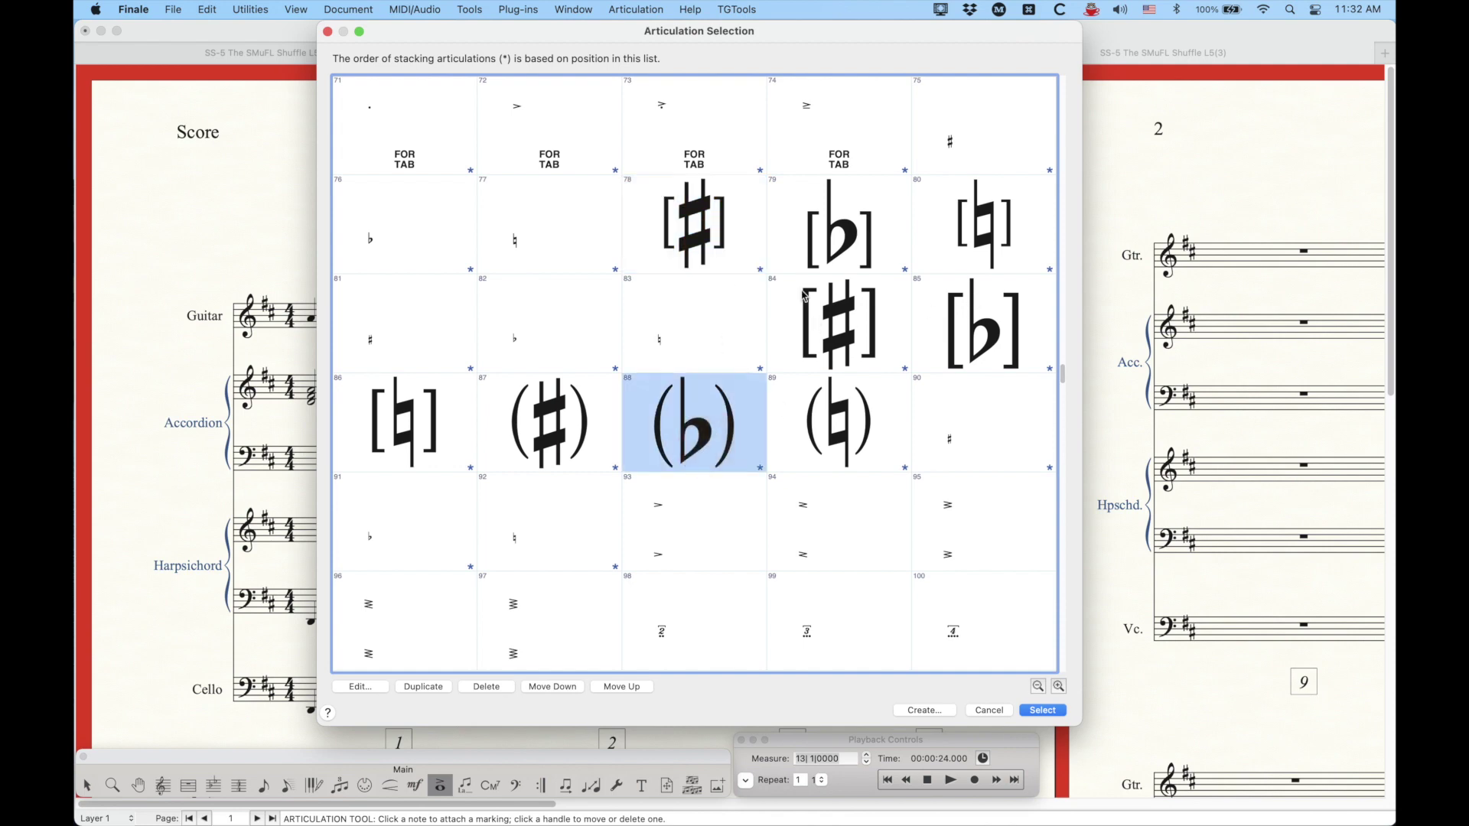
pyautogui.press('Return')
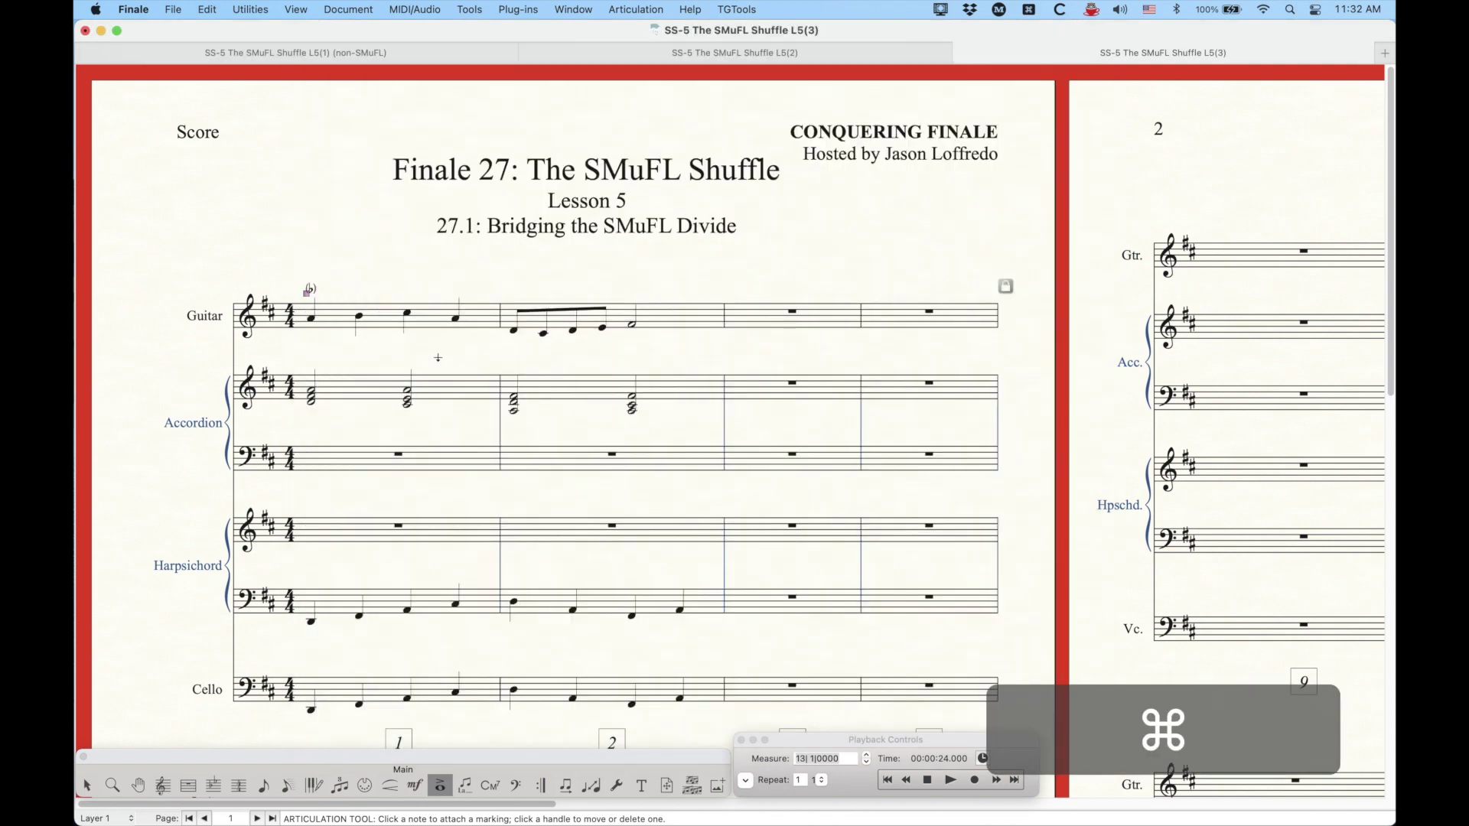
# - Attach the bracketed sharp articulation to the second Guitar note in measure 1 and delete both accidental articulations from the staff
pyautogui.press('super+equal')
pyautogui.click(488, 395)
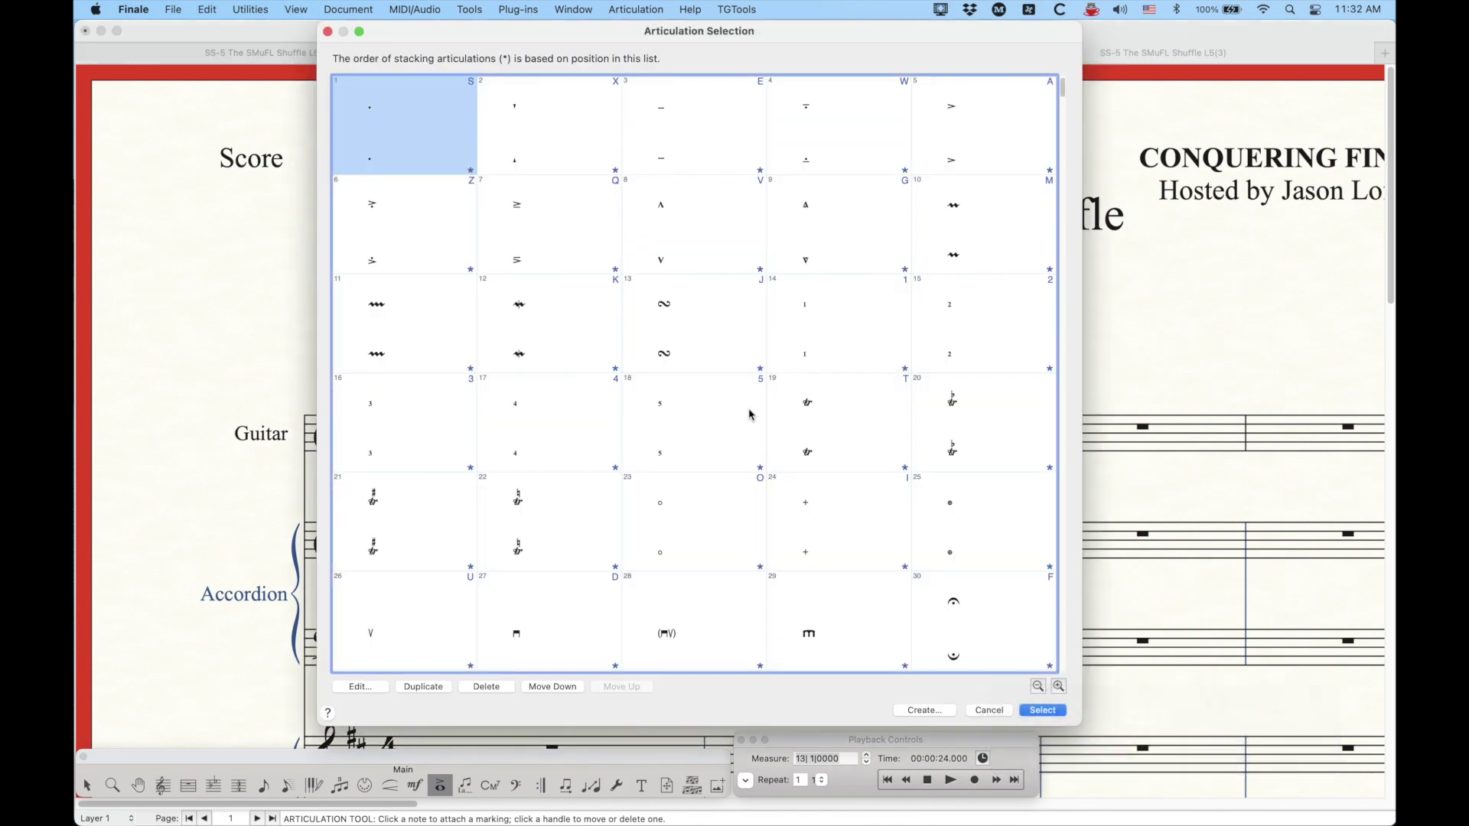
pyautogui.scroll(-10, 735, 413)
pyautogui.click(673, 387)
pyautogui.click(696, 304)
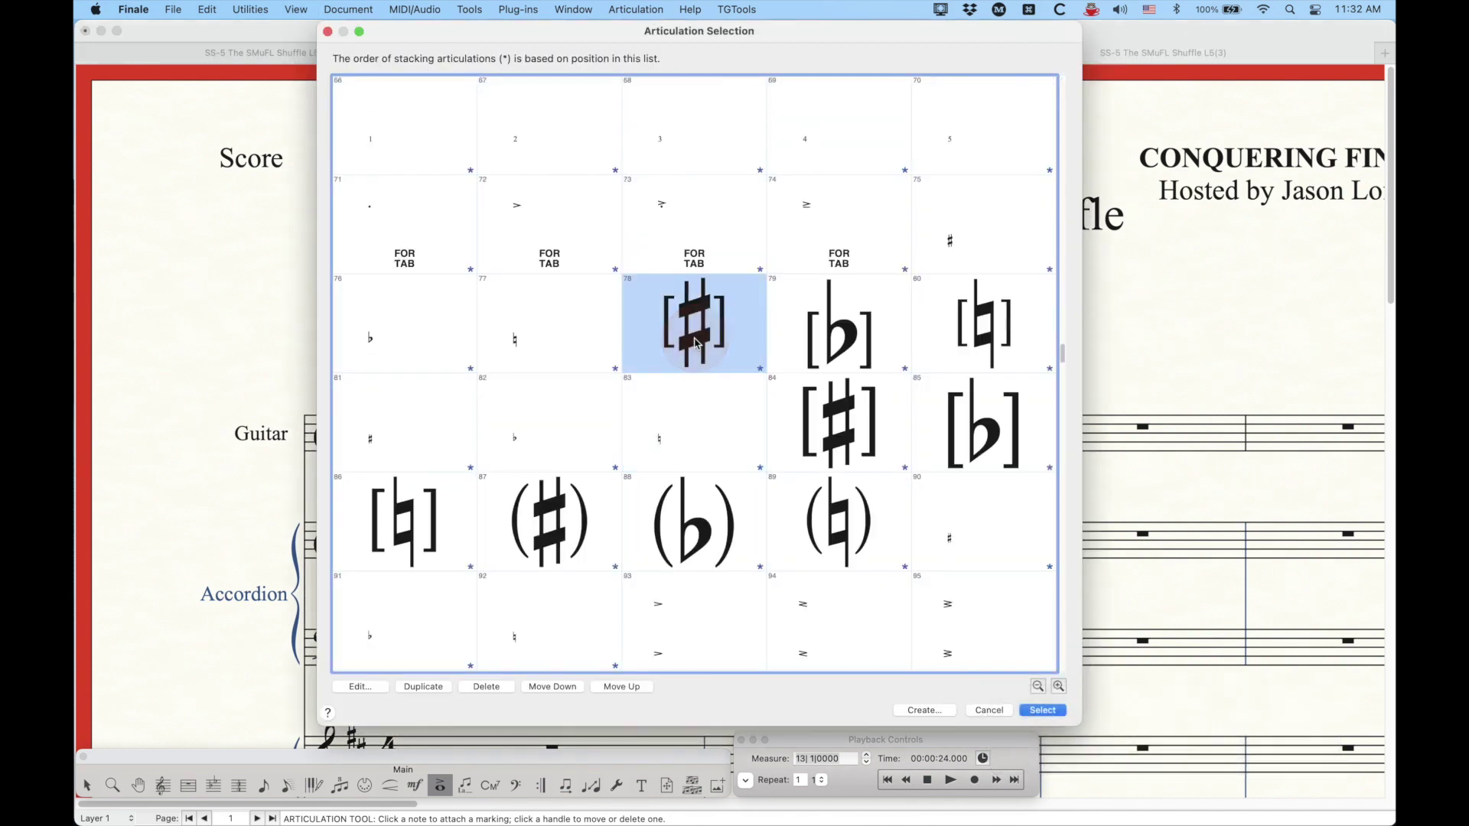
pyautogui.press('Return')
pyautogui.moveTo(393, 375); pyautogui.dragTo(551, 426)
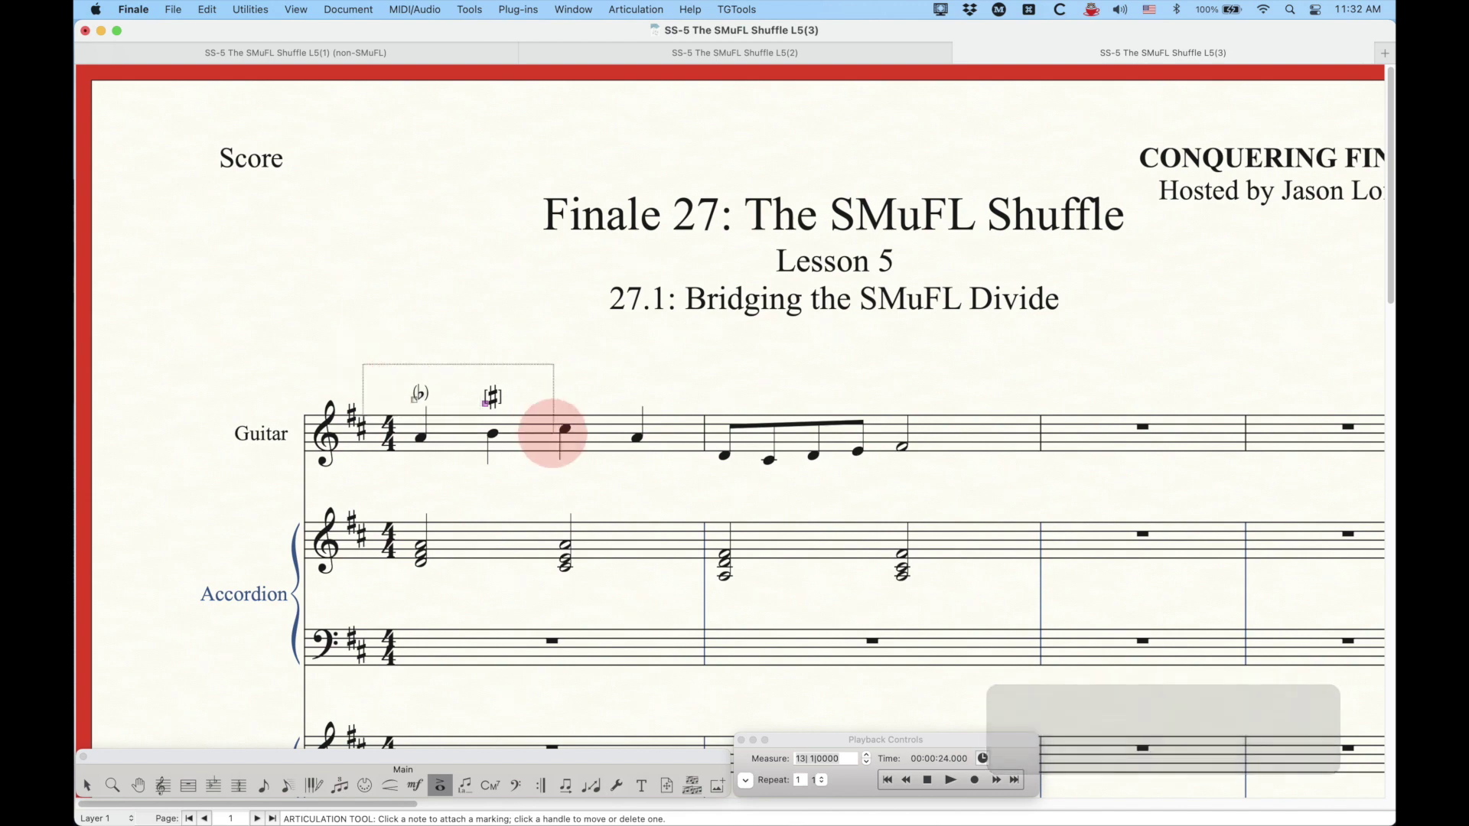
pyautogui.press('BackSpace')
# - Try the triple-accent articulation 95 on the second Guitar note in measure 1, then delete it from the note
pyautogui.click(492, 400)
pyautogui.scroll(-15, 579, 480)
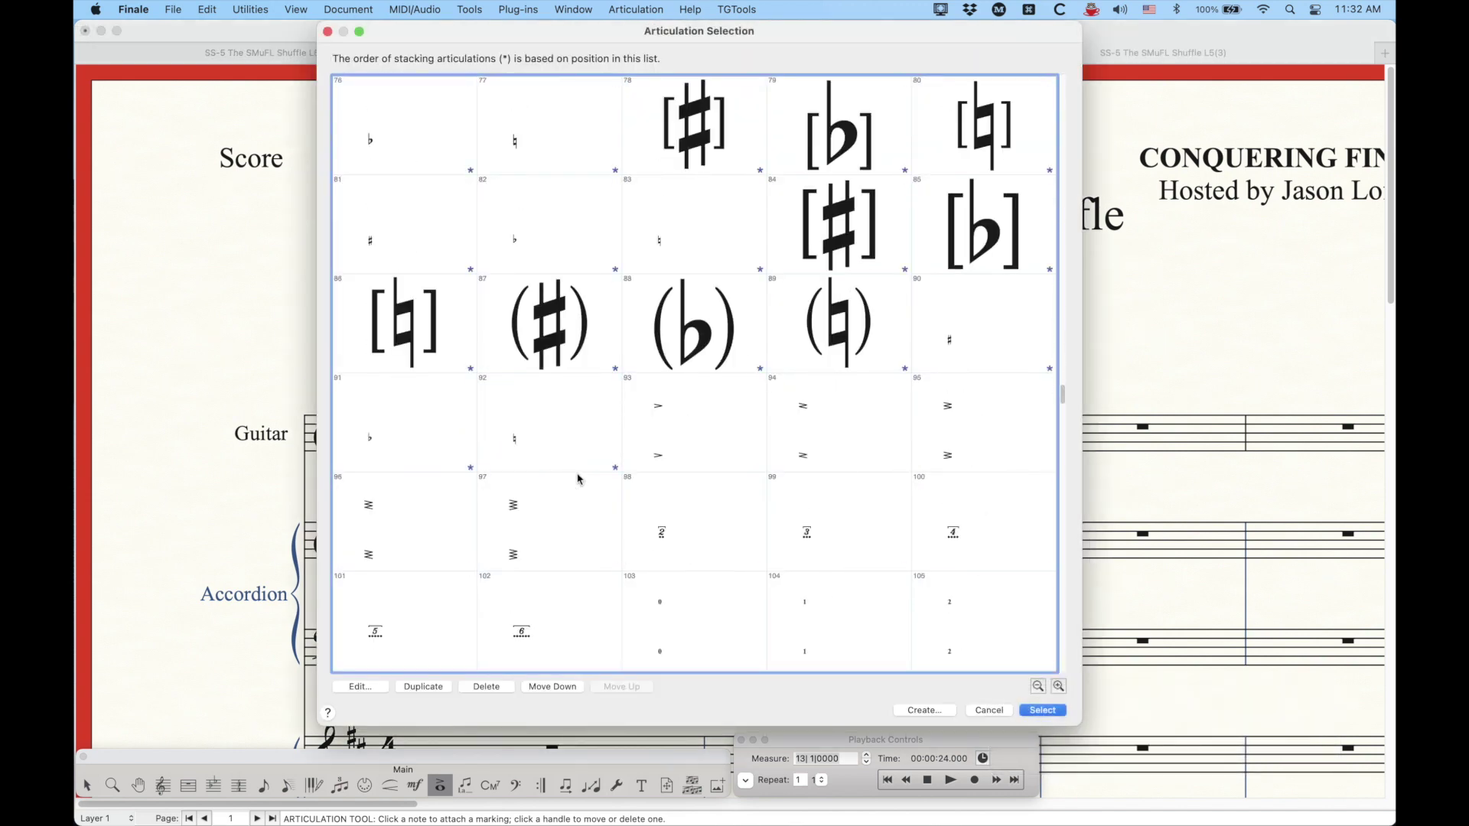
pyautogui.click(674, 444)
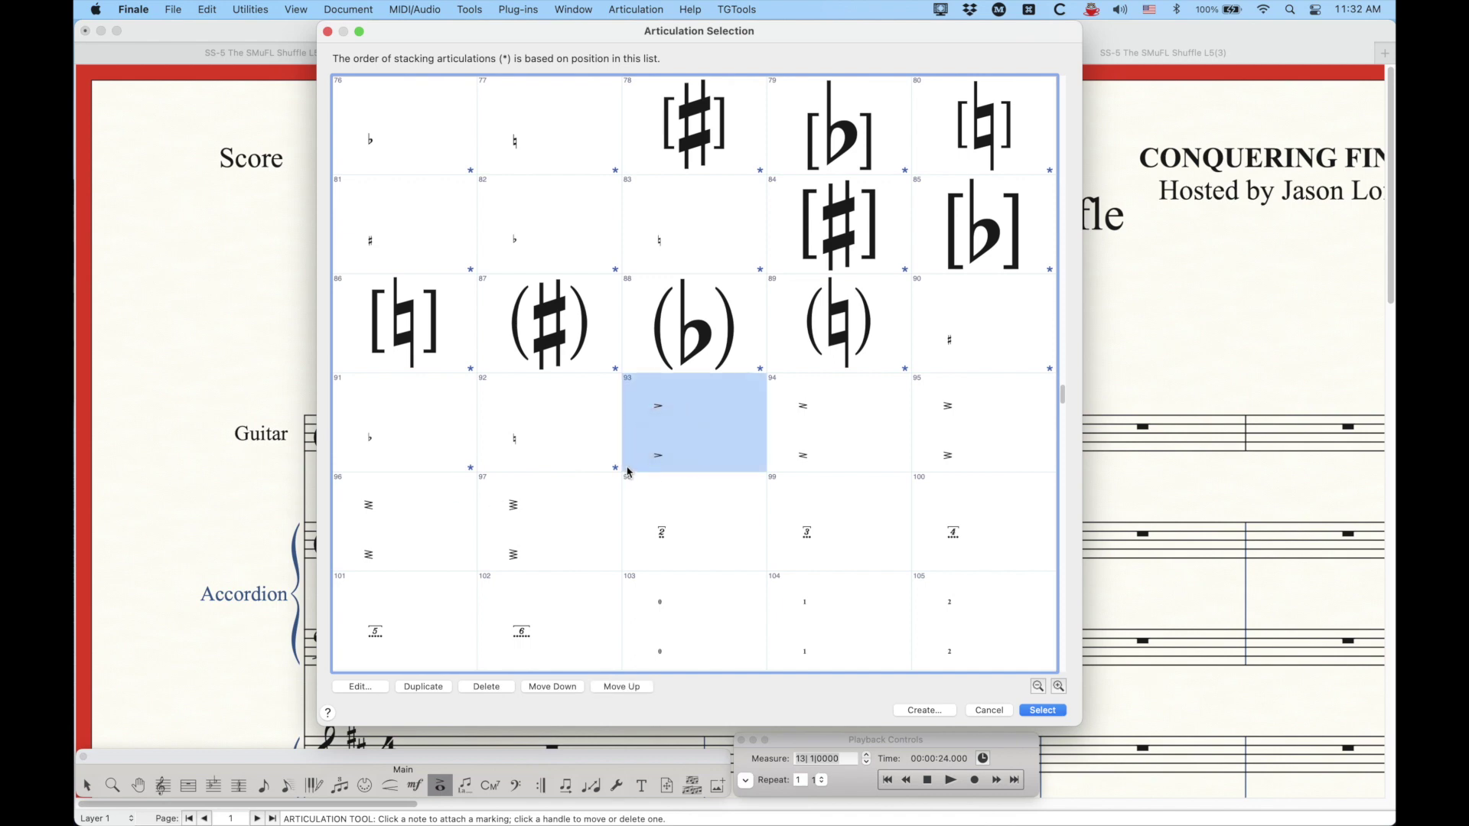
pyautogui.scroll(-1, 641, 468)
pyautogui.scroll(-1, 641, 468)
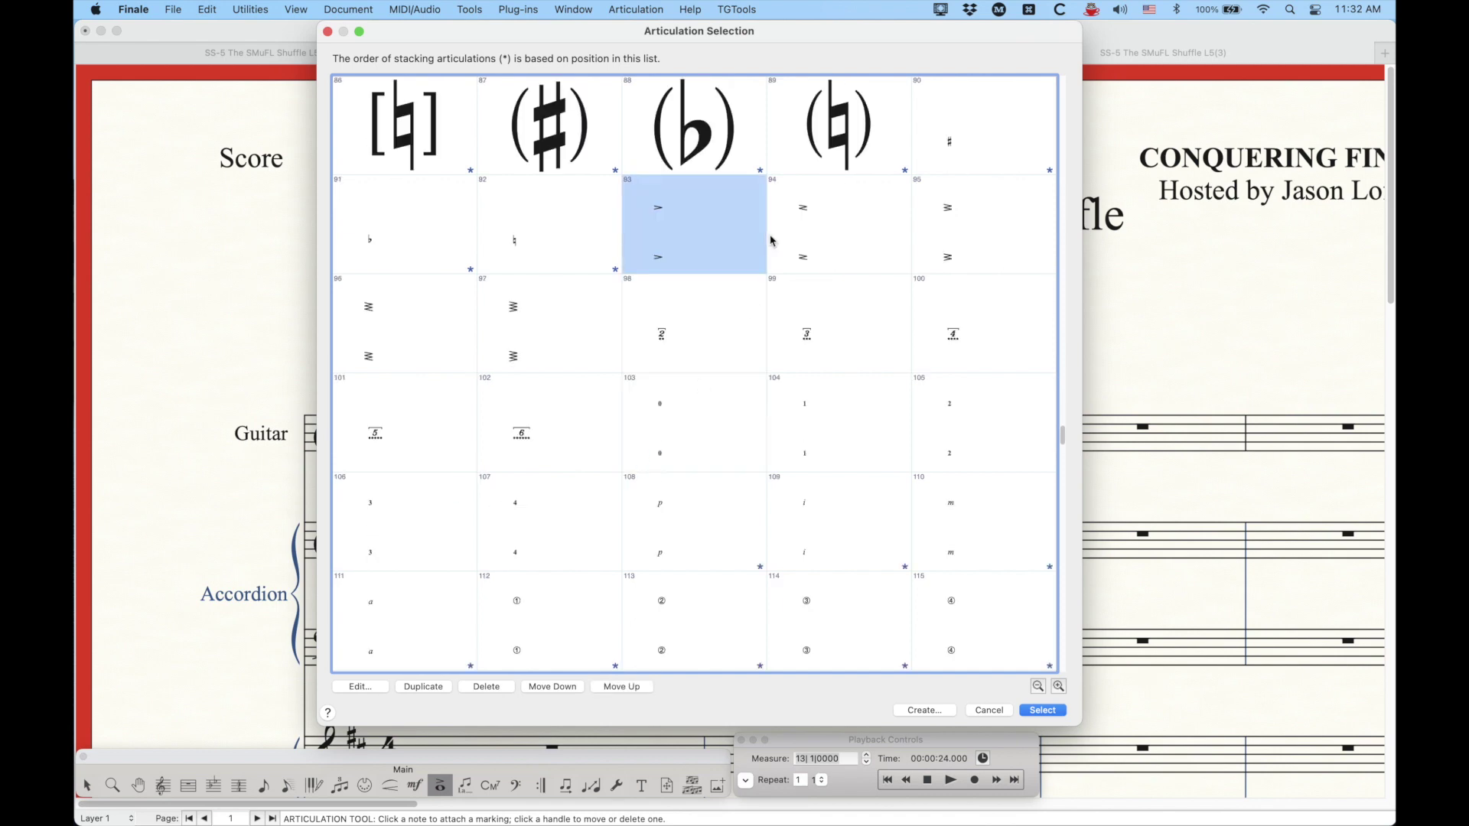
pyautogui.click(834, 234)
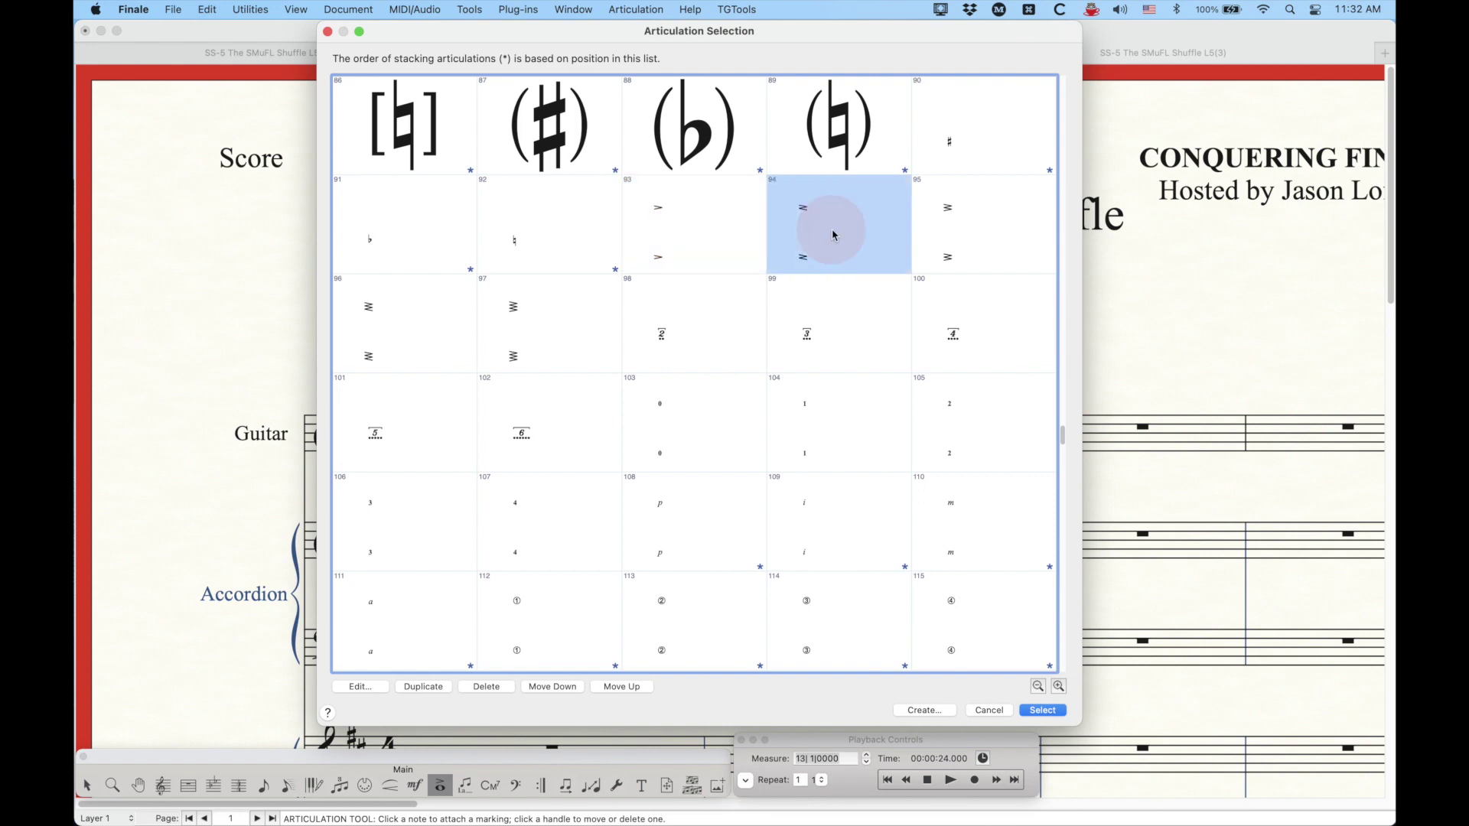
pyautogui.click(956, 232)
pyautogui.press('Return')
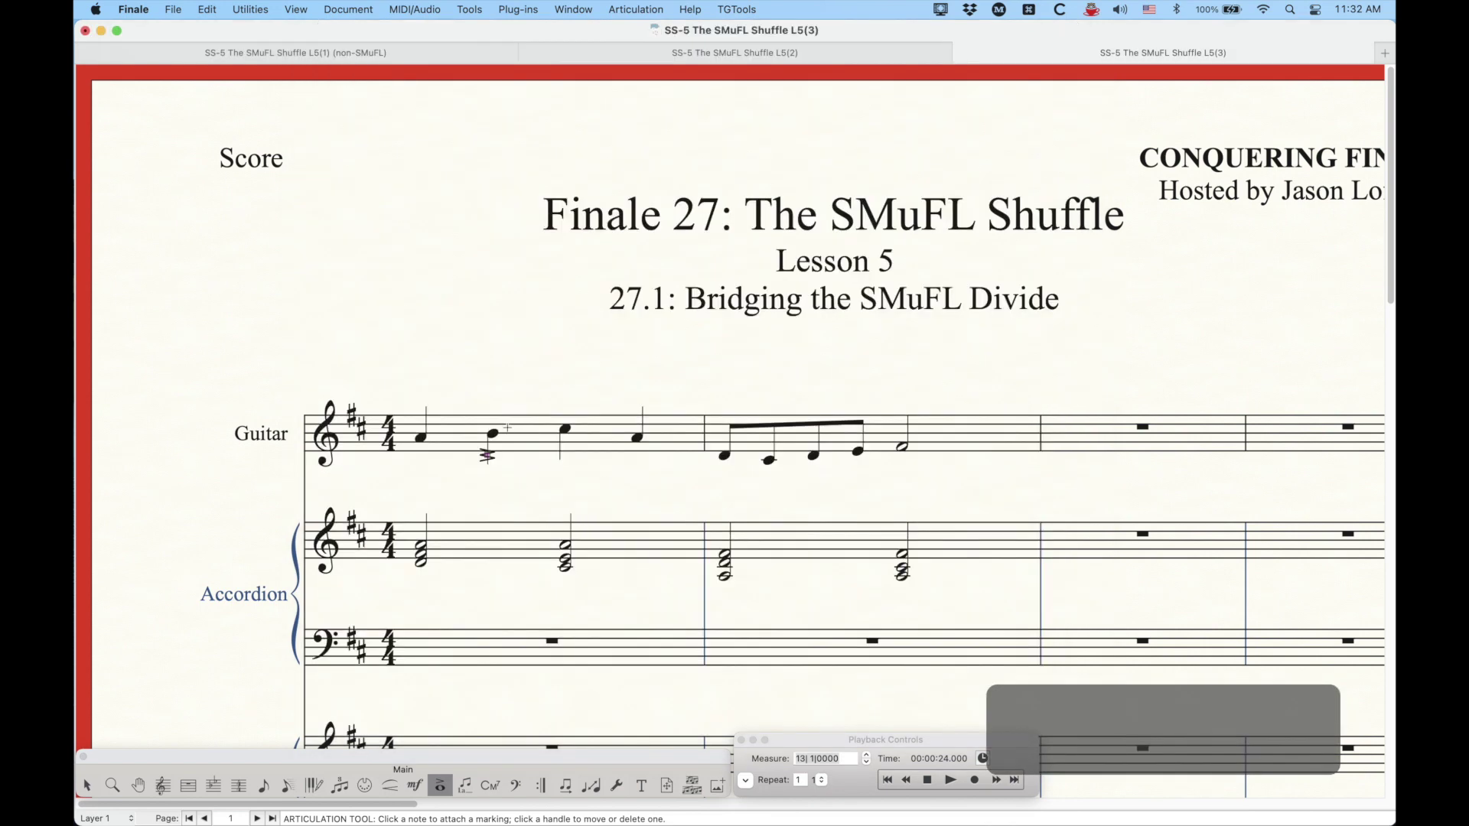
pyautogui.press('BackSpace')
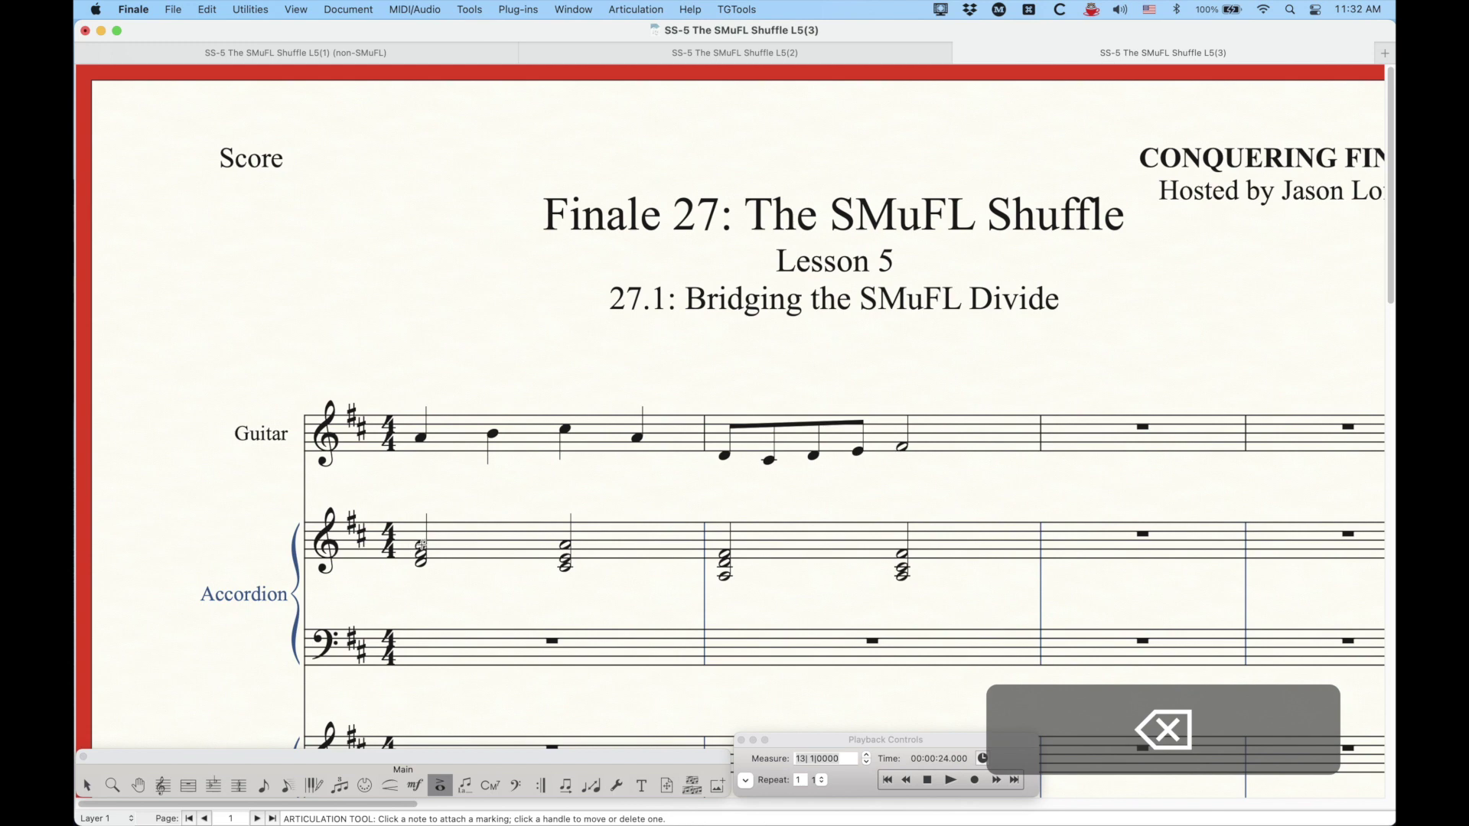
# - Attach articulation 95, the triple-accent marking, to the first Accordion chord in measure 1
pyautogui.click(422, 545)
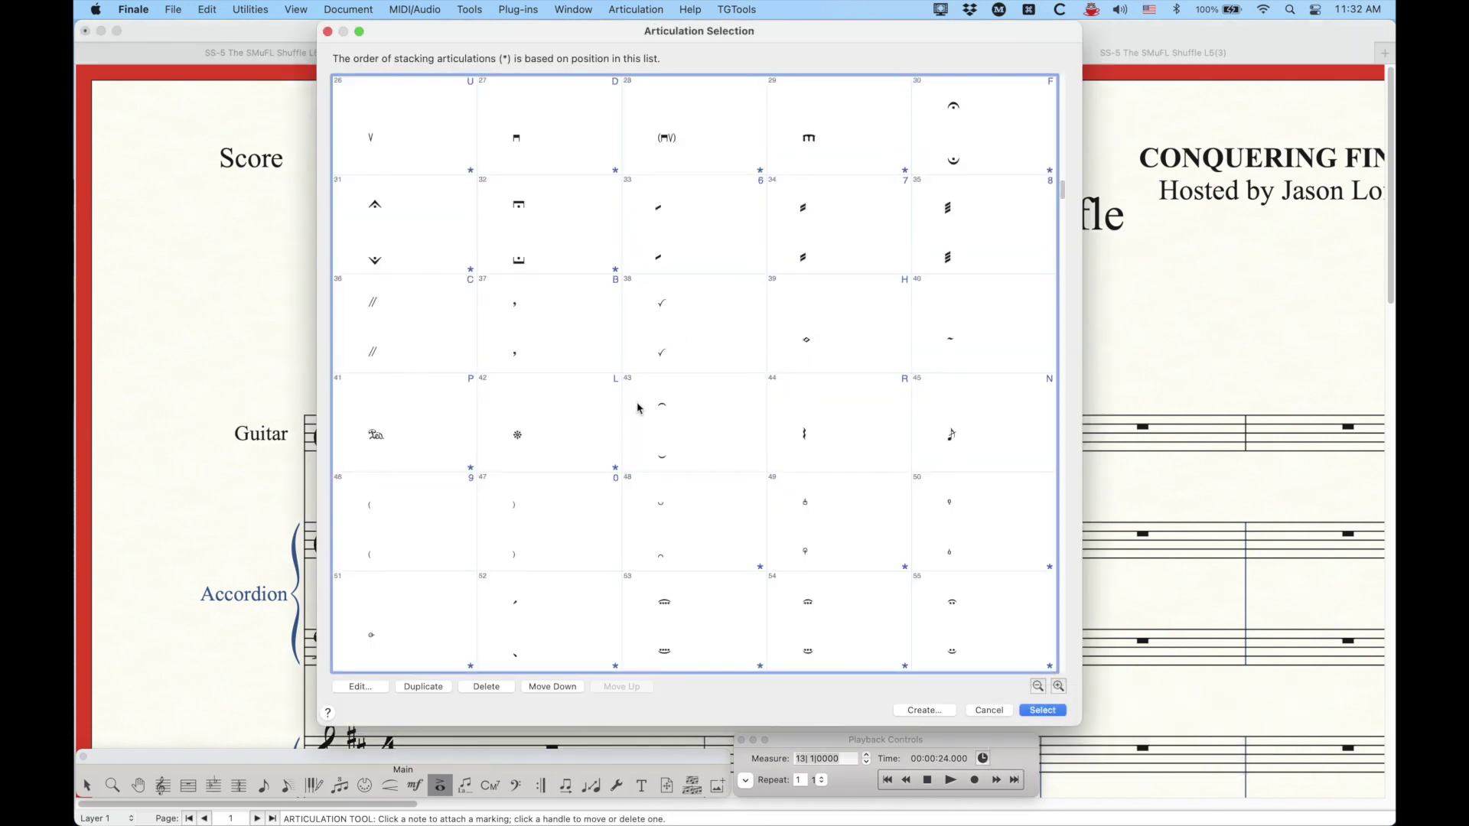
pyautogui.scroll(-10, 639, 407)
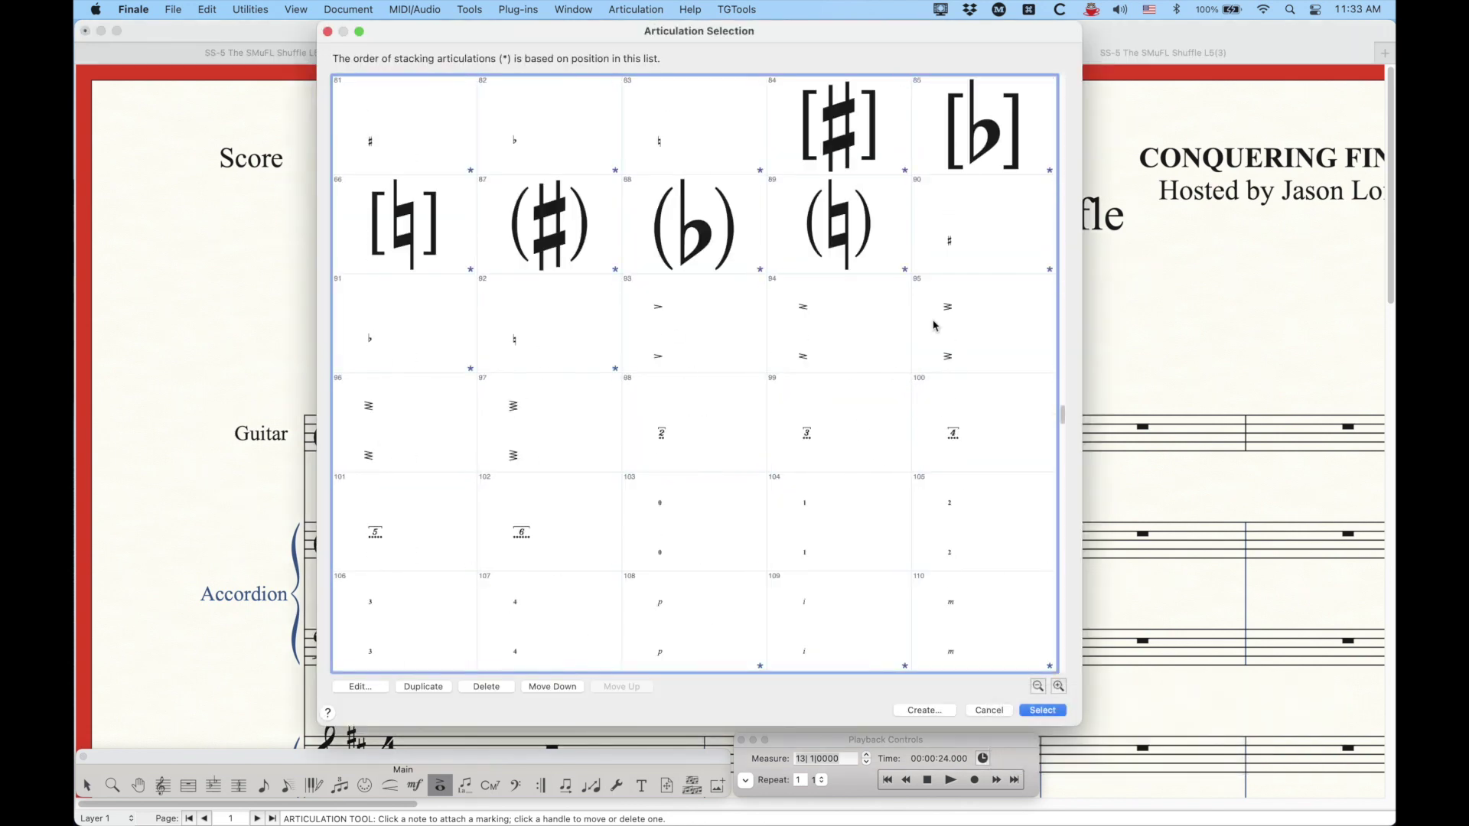
pyautogui.click(934, 326)
pyautogui.press('Return')
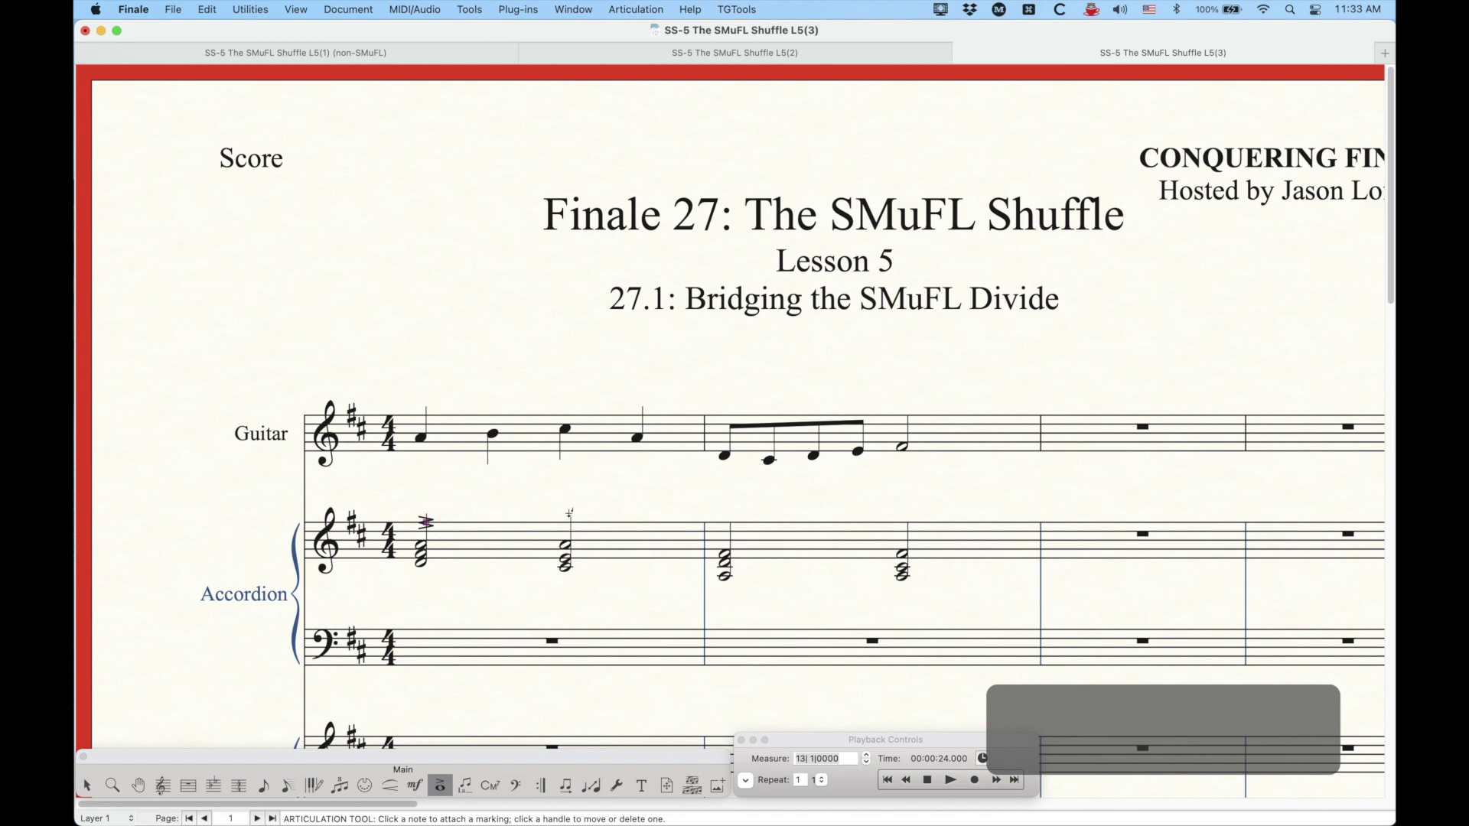
# - Attach the three-note ricochet articulation to the second Accordion chord in measure 1
pyautogui.click(566, 511)
pyautogui.scroll(-8, 808, 354)
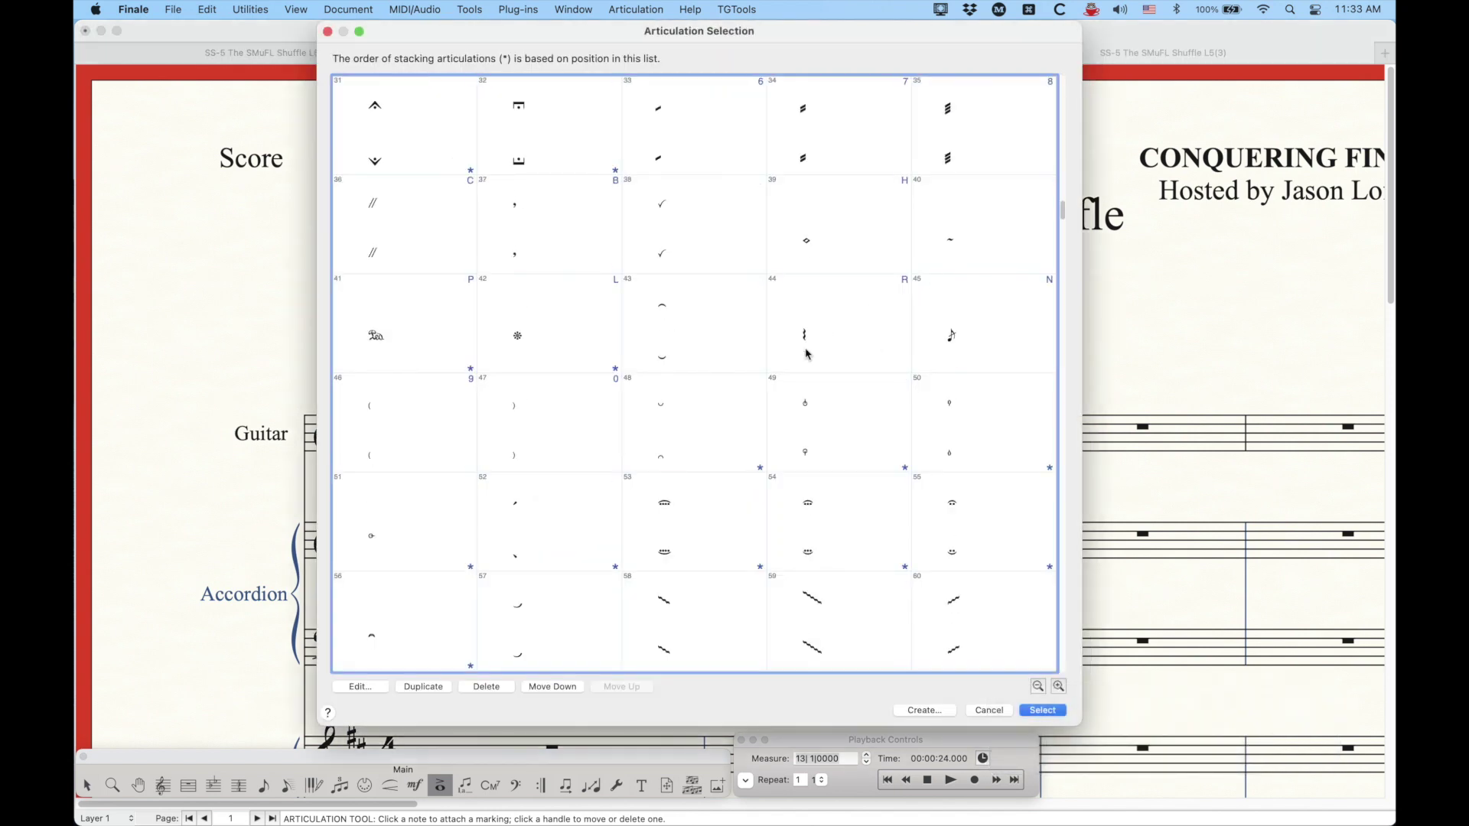
pyautogui.scroll(-8, 807, 354)
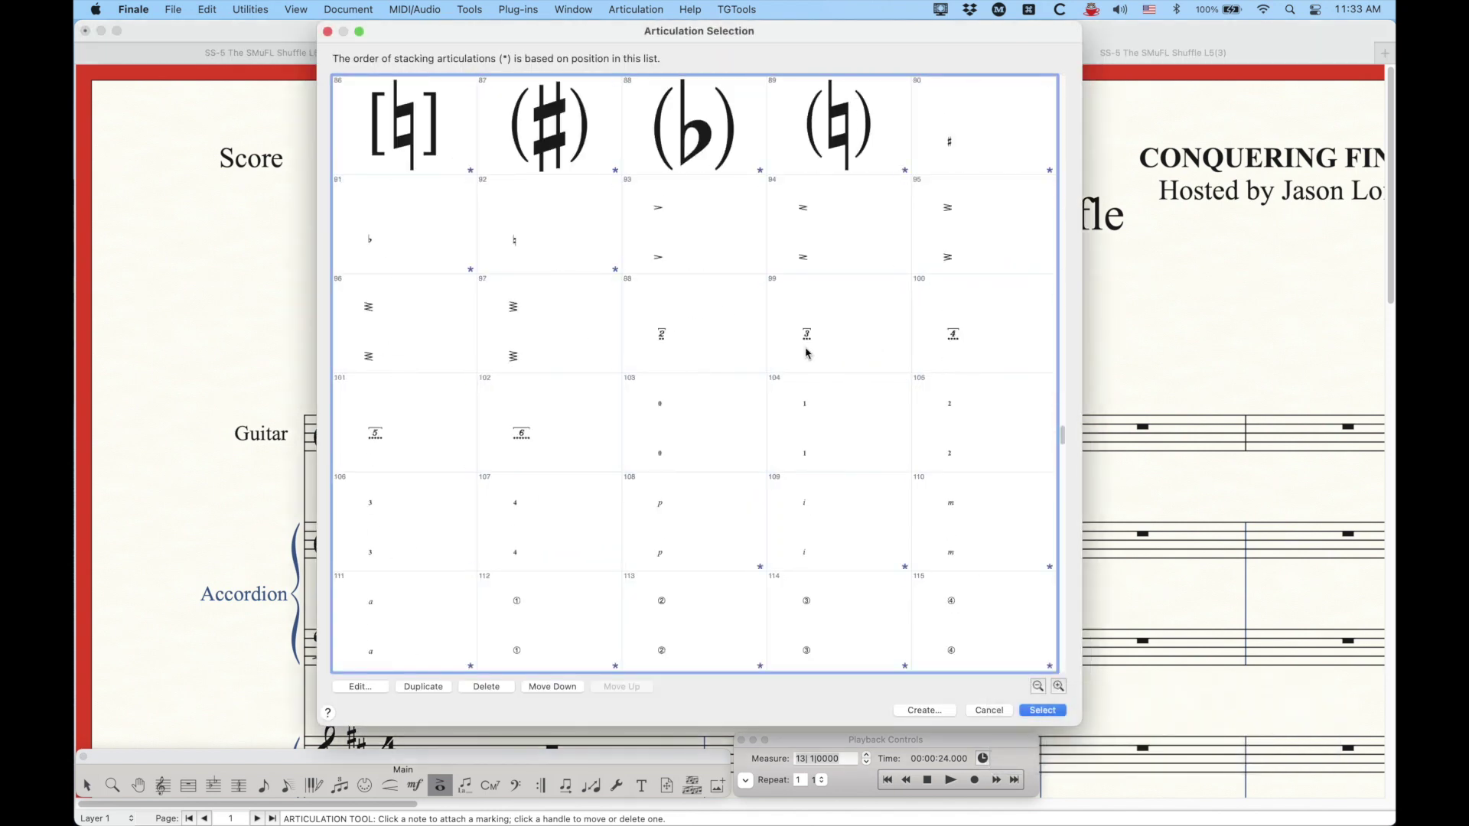
pyautogui.click(700, 348)
pyautogui.doubleClick(823, 335)
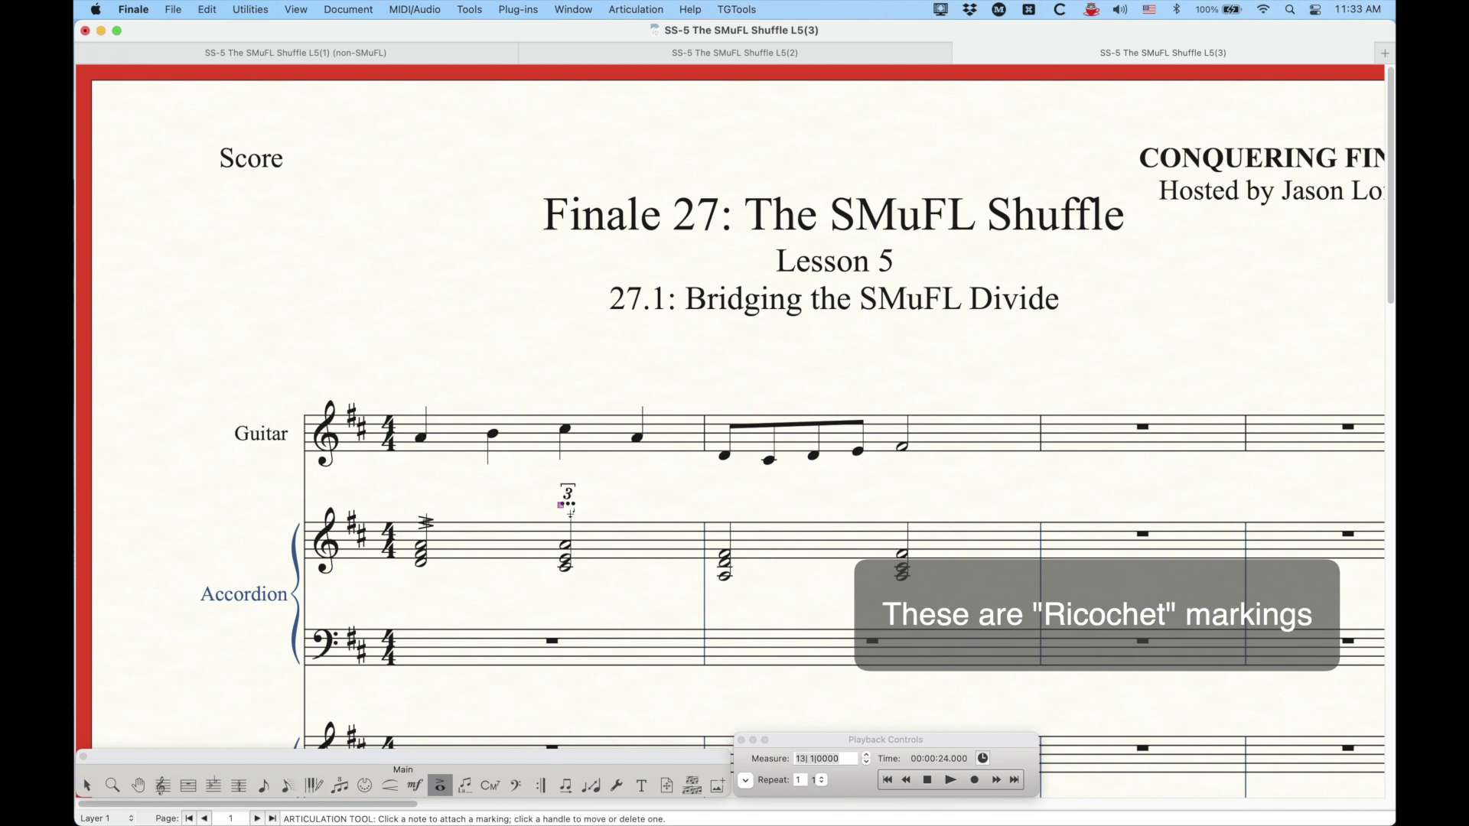
# - Place accordion register expression 200 above the Accordion treble staff near the end of measure 1
pyautogui.click(415, 785)
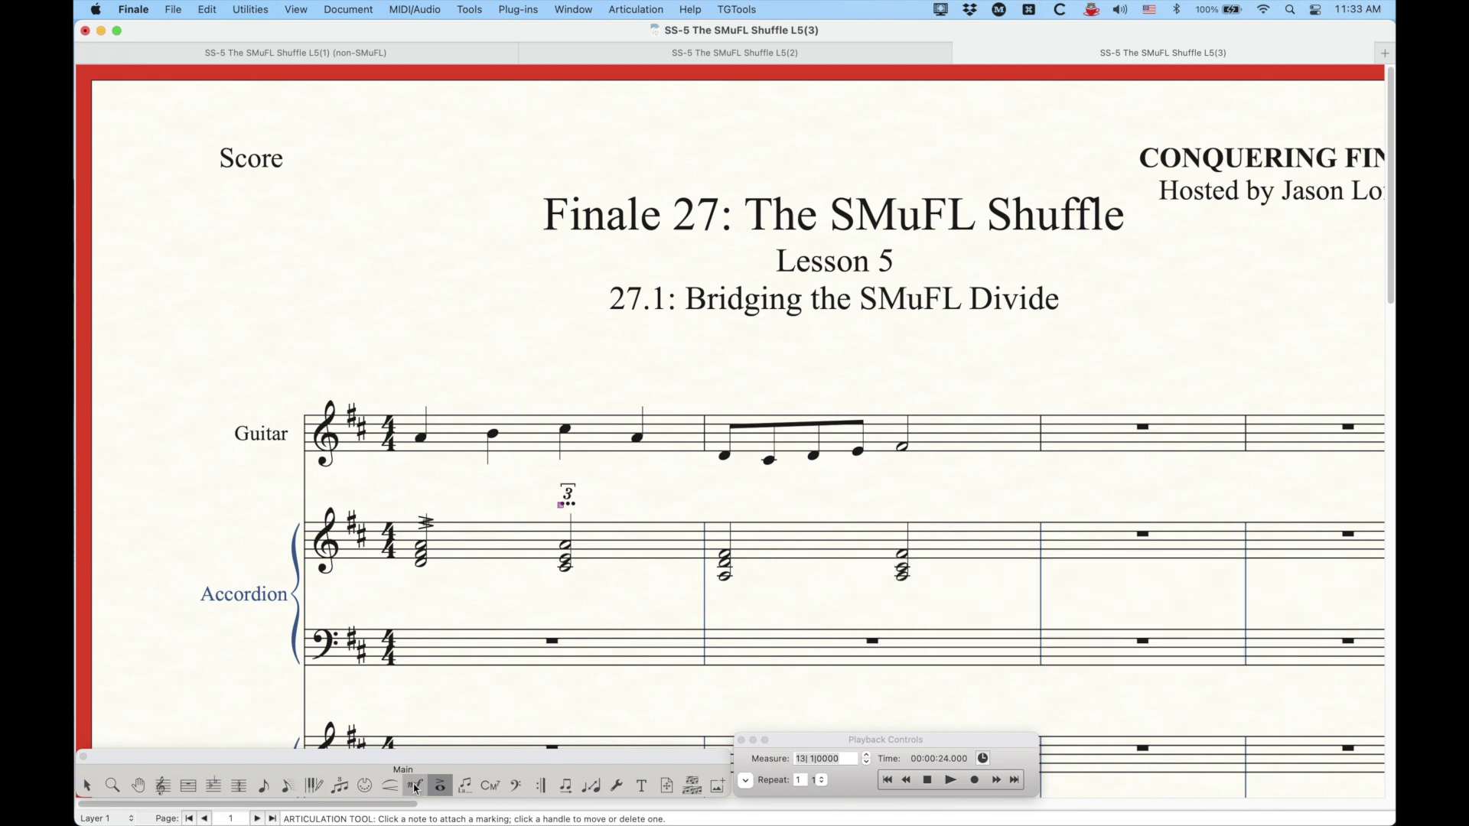
pyautogui.doubleClick(633, 513)
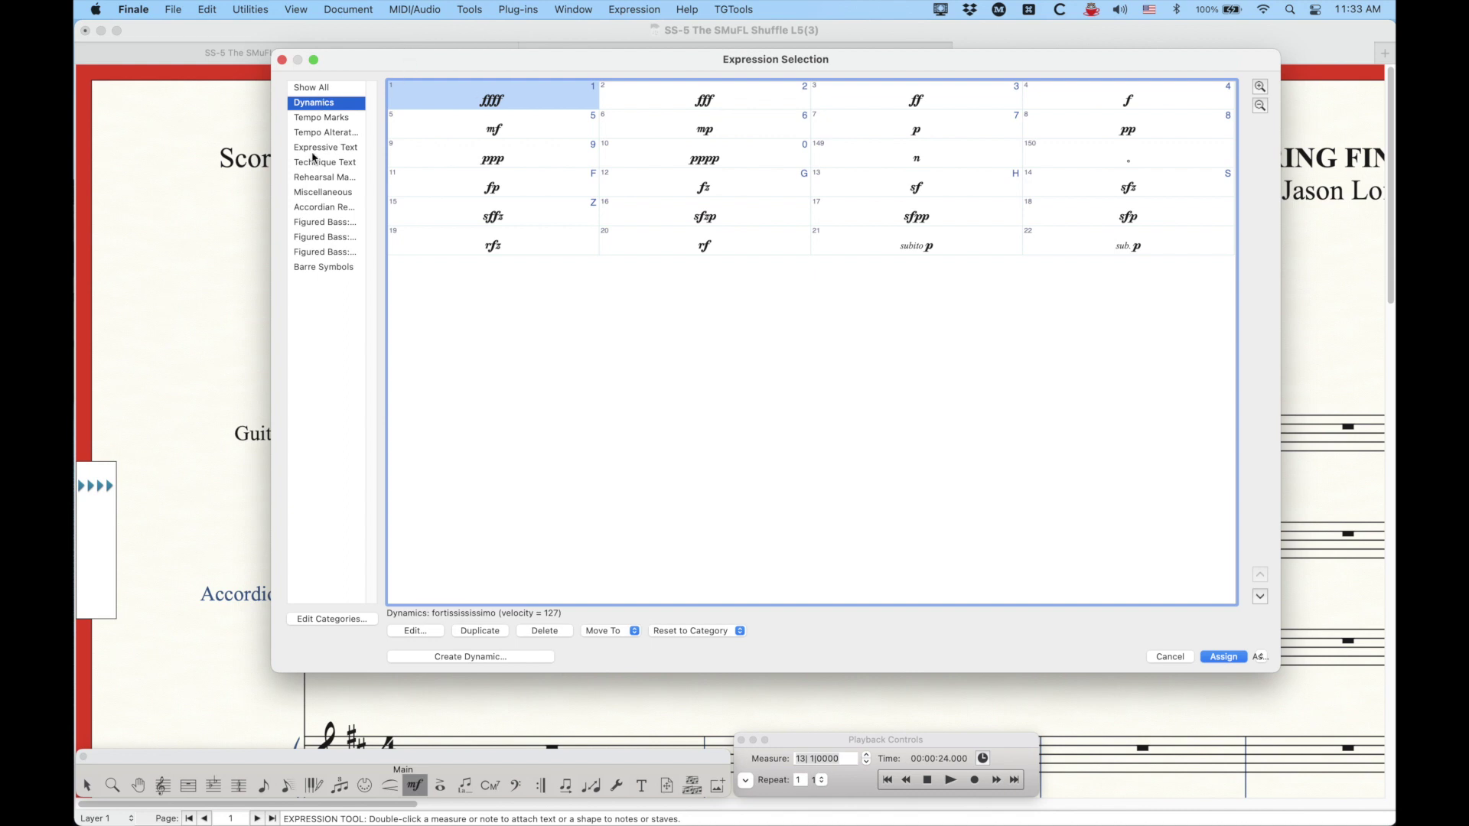
pyautogui.click(310, 209)
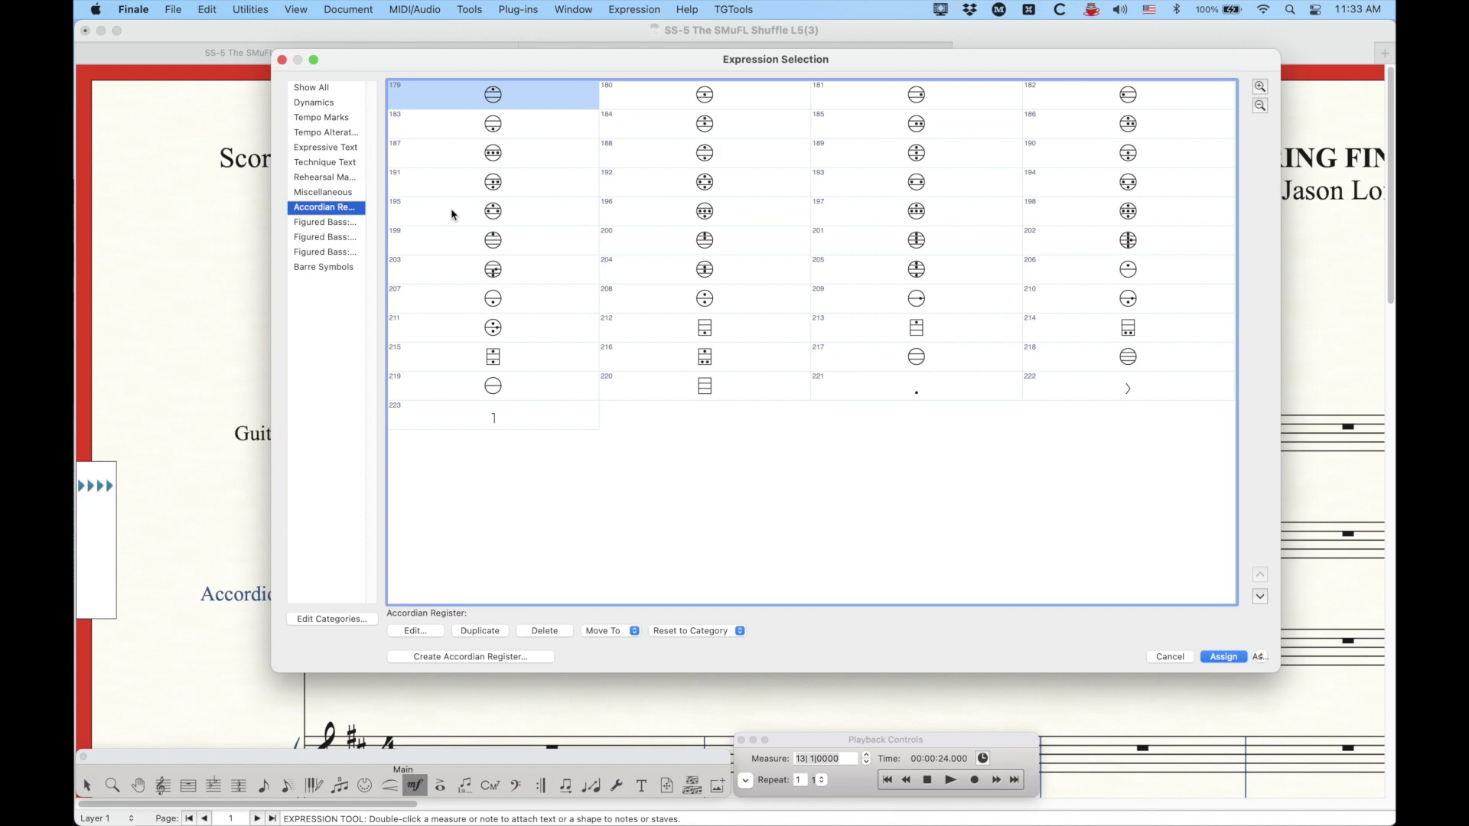
pyautogui.click(727, 239)
pyautogui.doubleClick(727, 241)
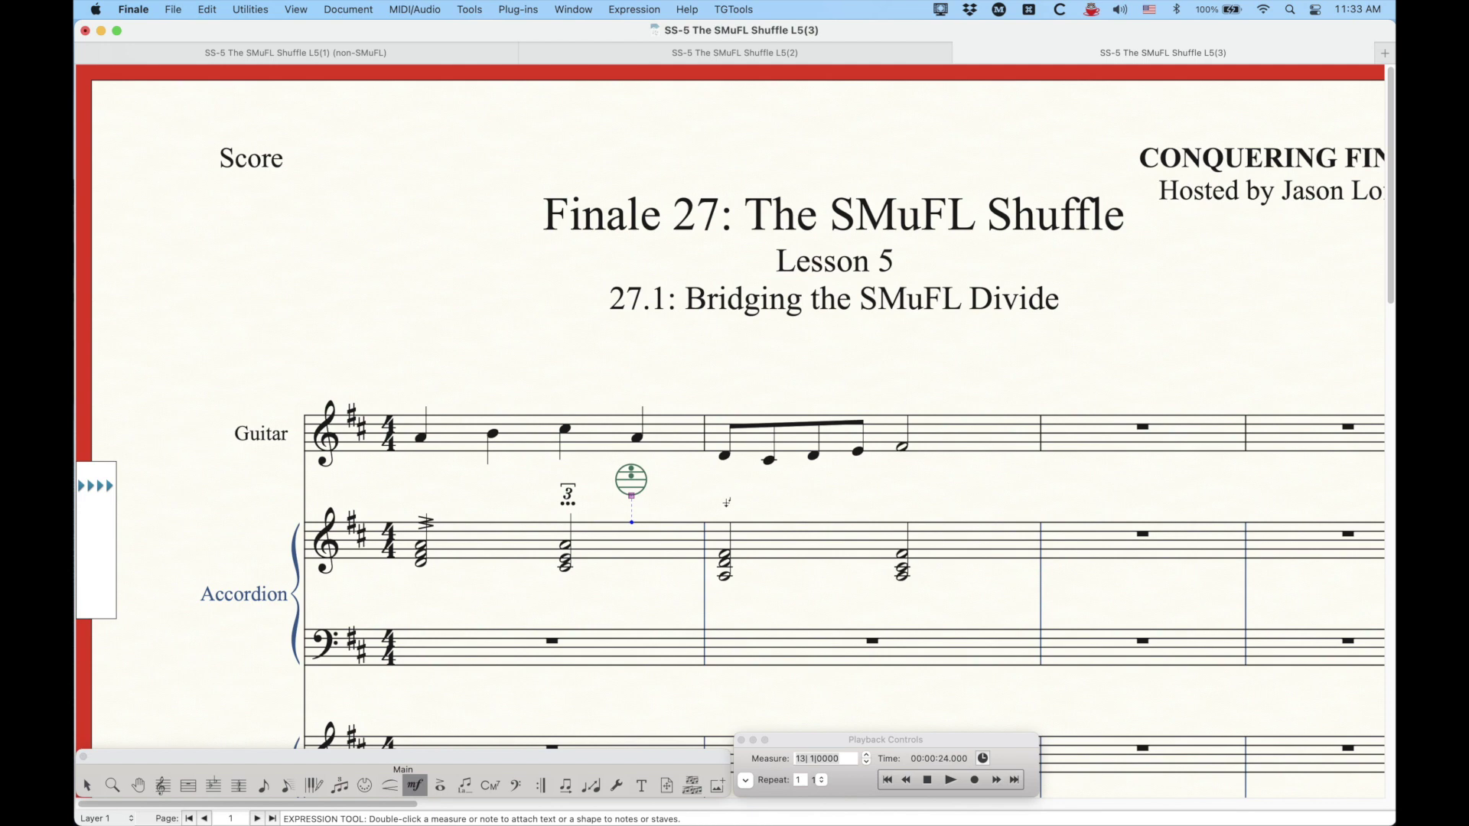
# - Add accordion register expression 208 above the first Accordion chord in measure 2 and delete both register symbols
pyautogui.doubleClick(727, 502)
pyautogui.doubleClick(716, 301)
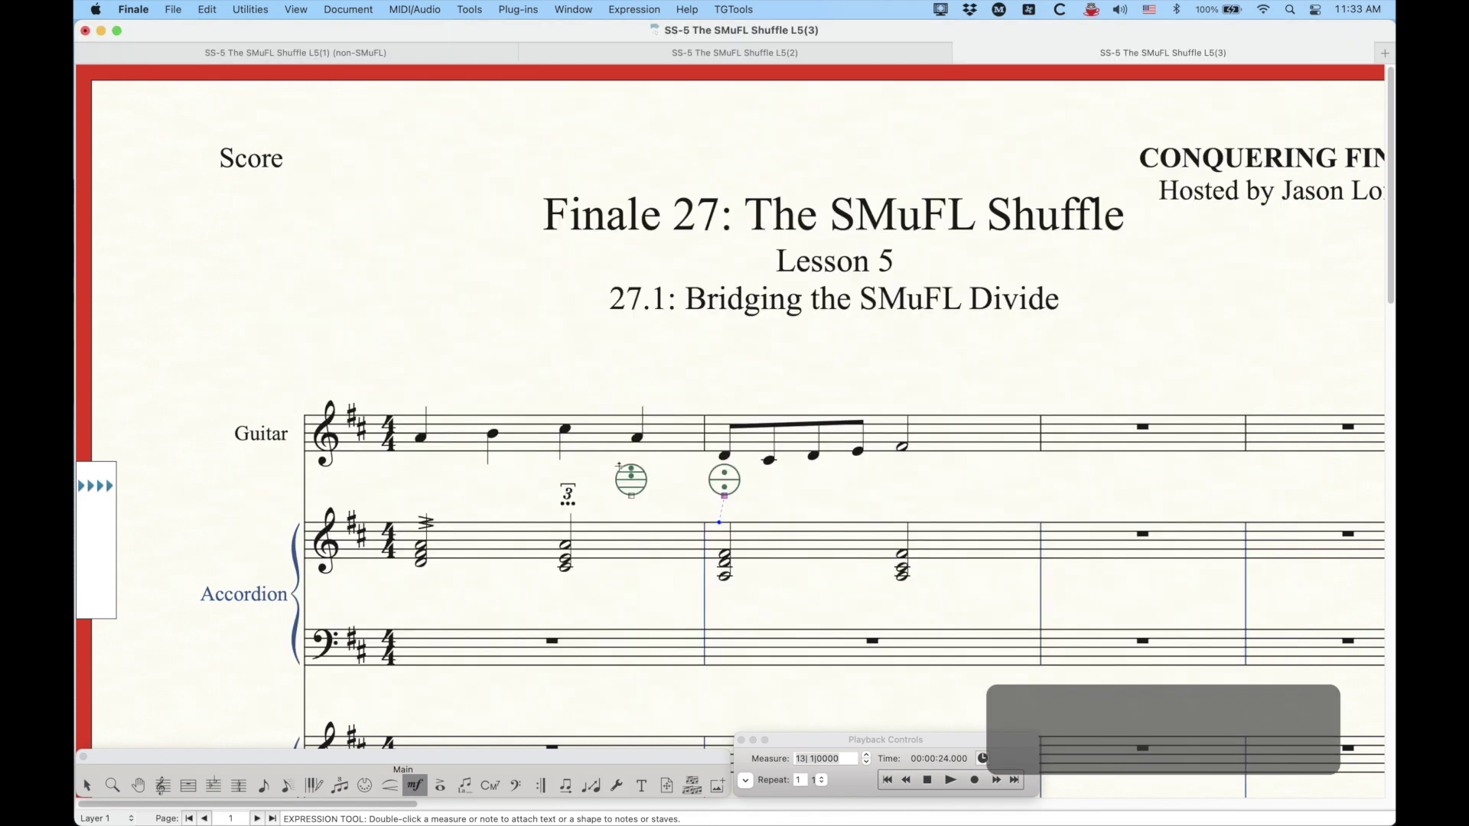
pyautogui.moveTo(589, 462); pyautogui.dragTo(809, 536)
pyautogui.press('BackSpace')
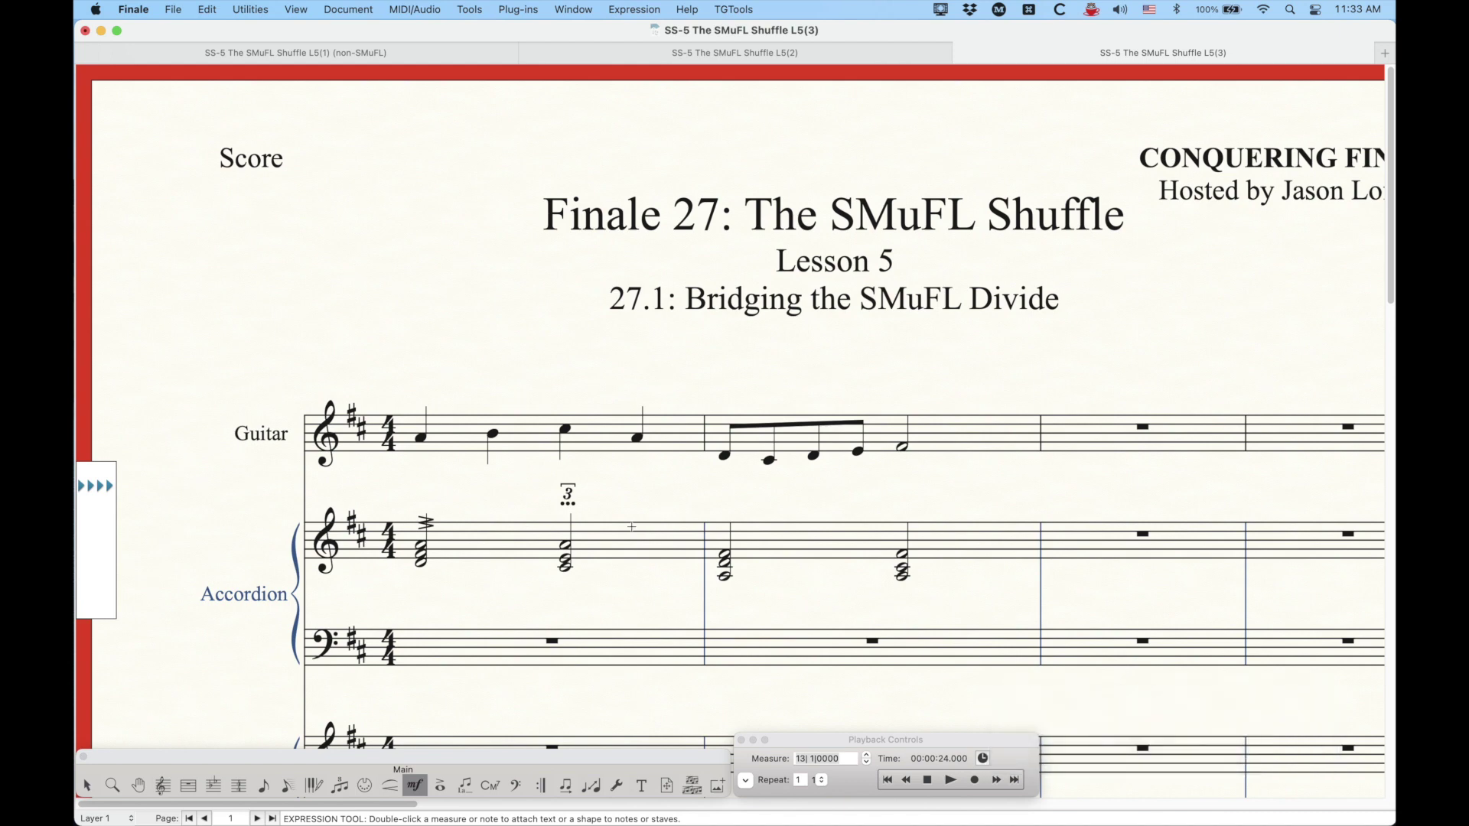
# - Start adding an expression to the first Harpsichord bass note in measure 1 and compare the three figured bass row categories
pyautogui.scroll(-5, 631, 526)
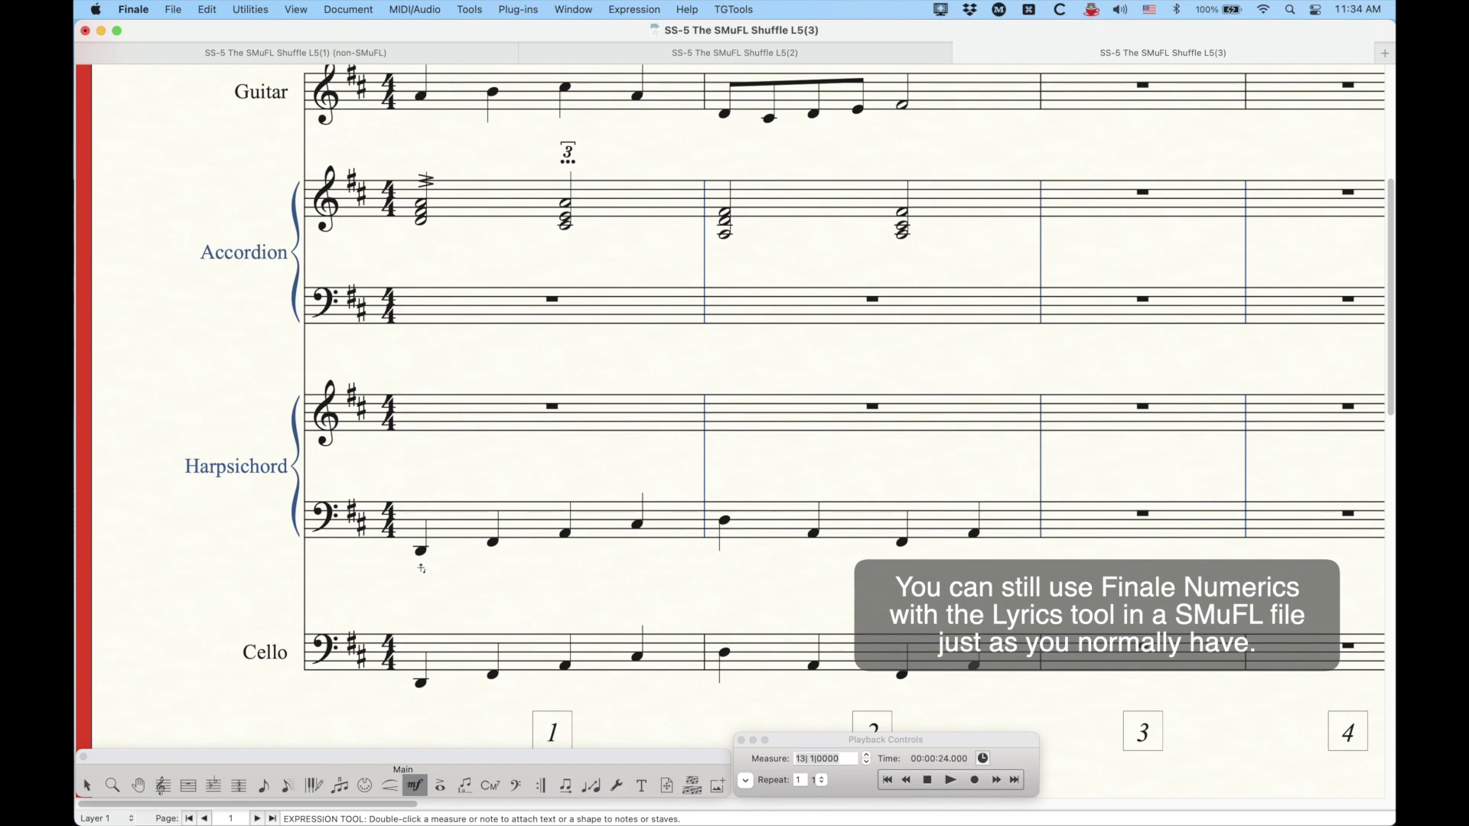
pyautogui.click(421, 568)
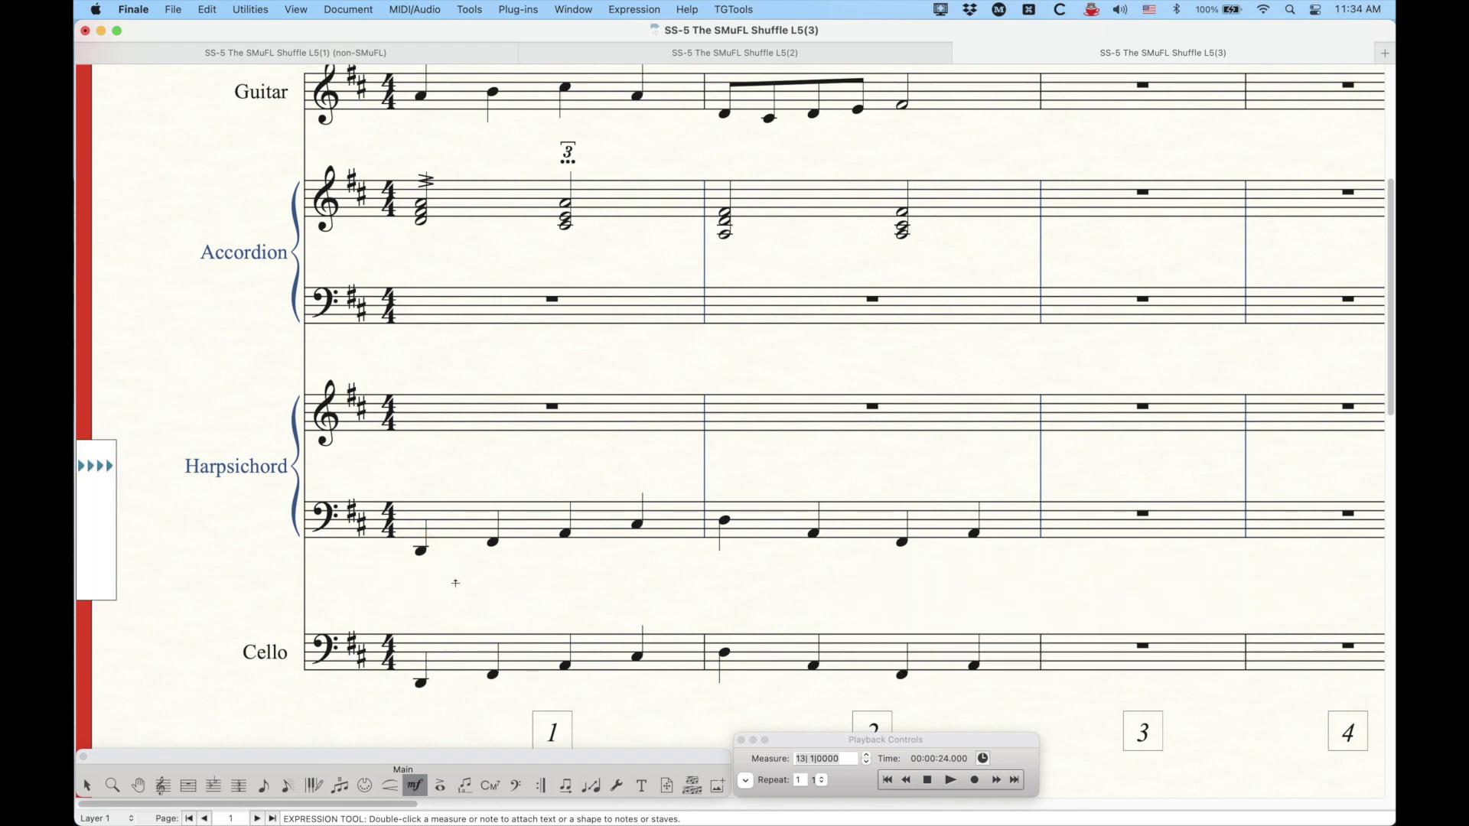
pyautogui.doubleClick(421, 570)
pyautogui.click(344, 224)
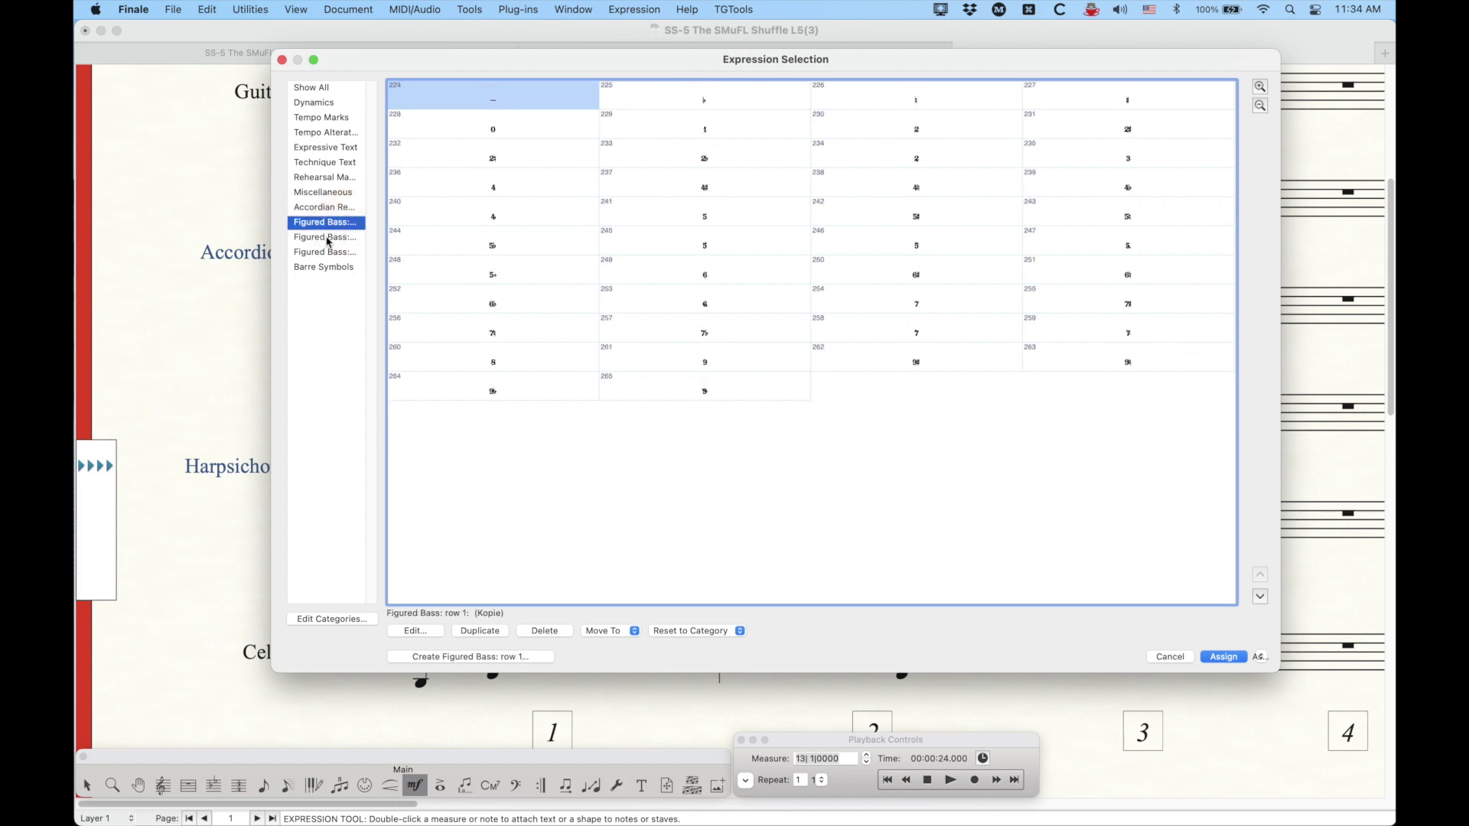
pyautogui.click(328, 240)
pyautogui.click(328, 251)
pyautogui.click(331, 225)
pyautogui.press('Down')
pyautogui.press('Down')
pyautogui.click(324, 225)
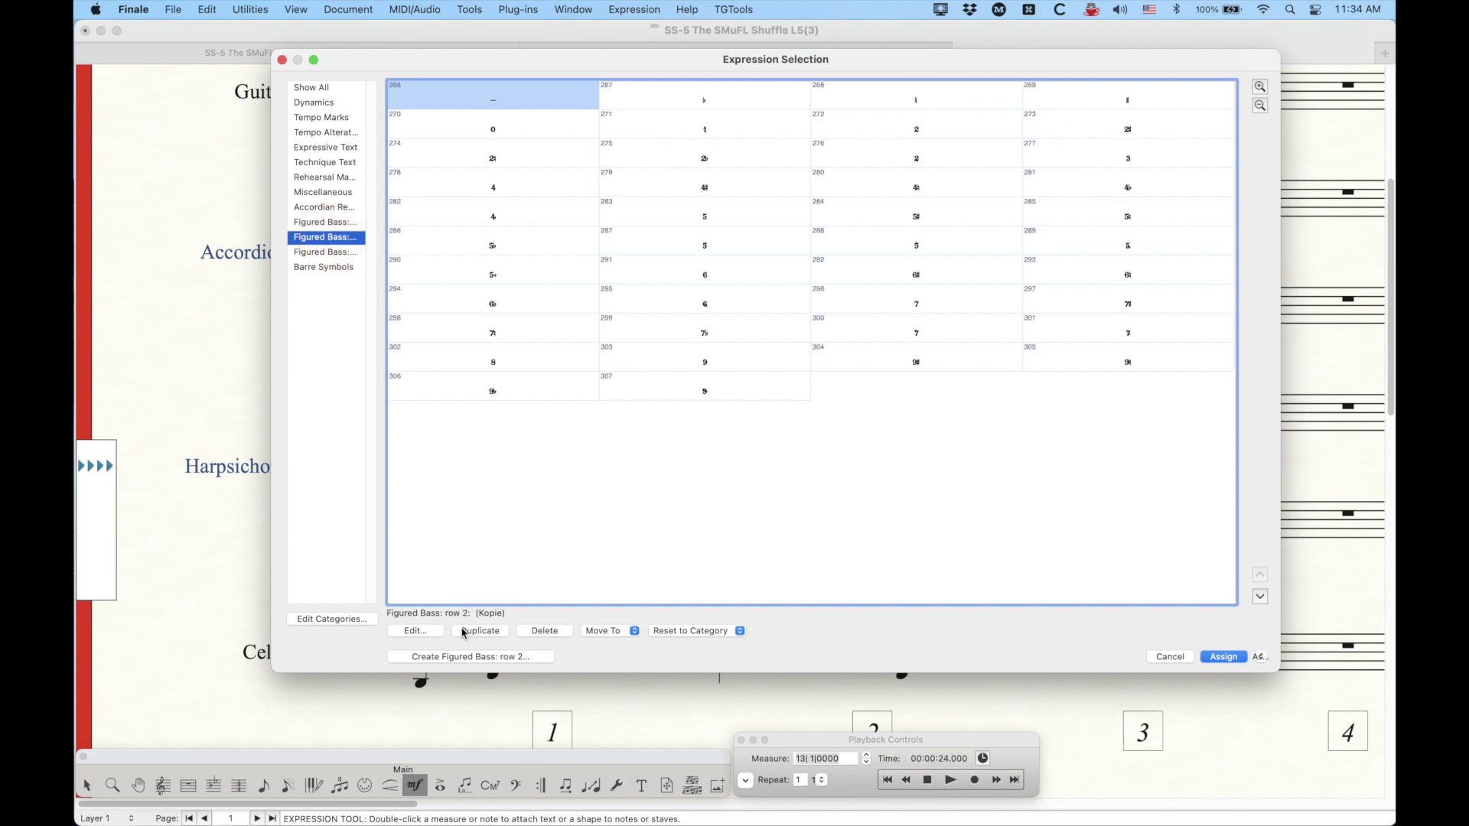
pyautogui.click(334, 255)
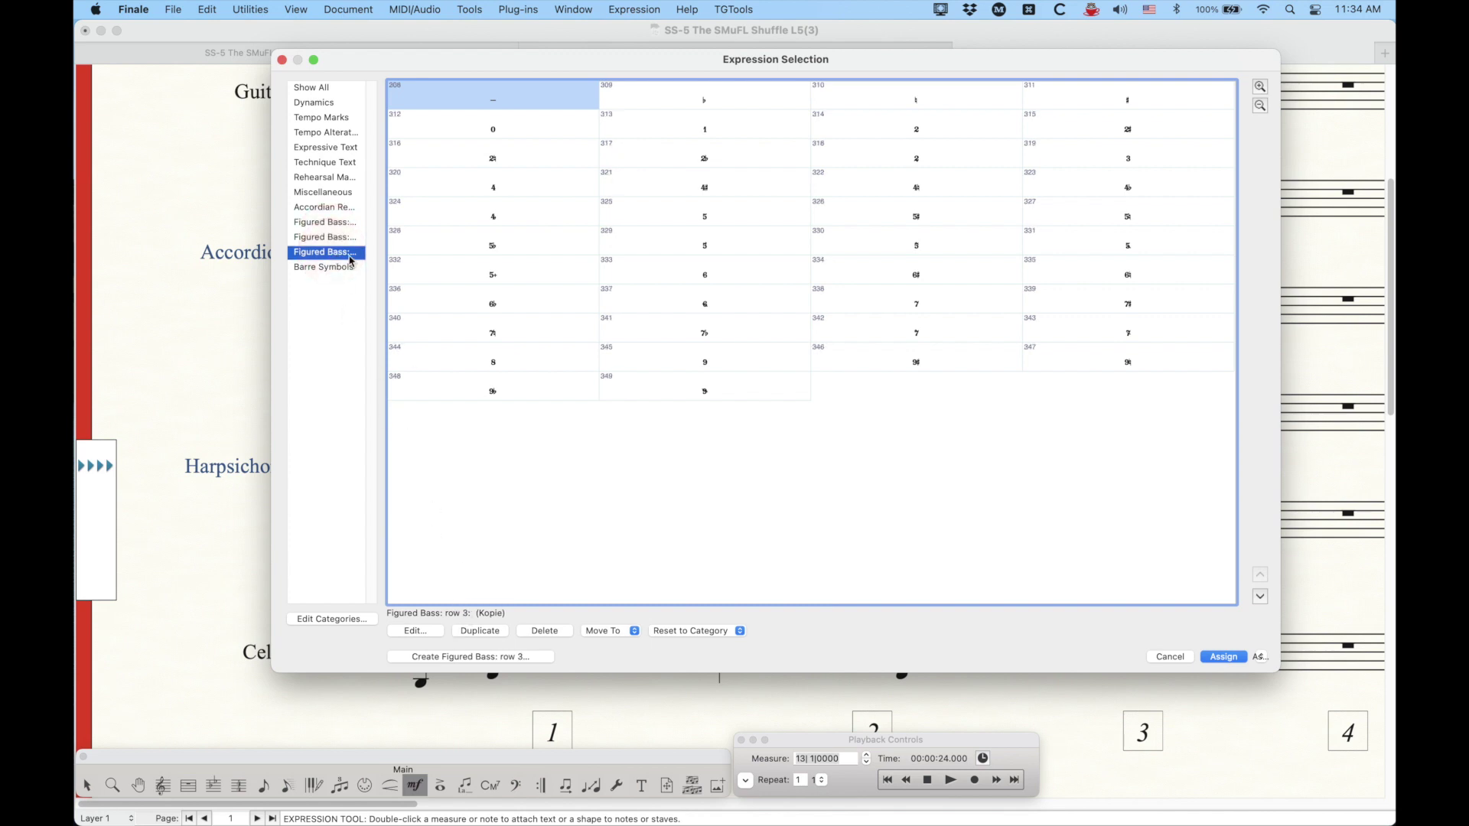
# - Assign the figure 3 from Figured Bass row 1 to the first Harpsichord bass note in measure 1
pyautogui.click(337, 224)
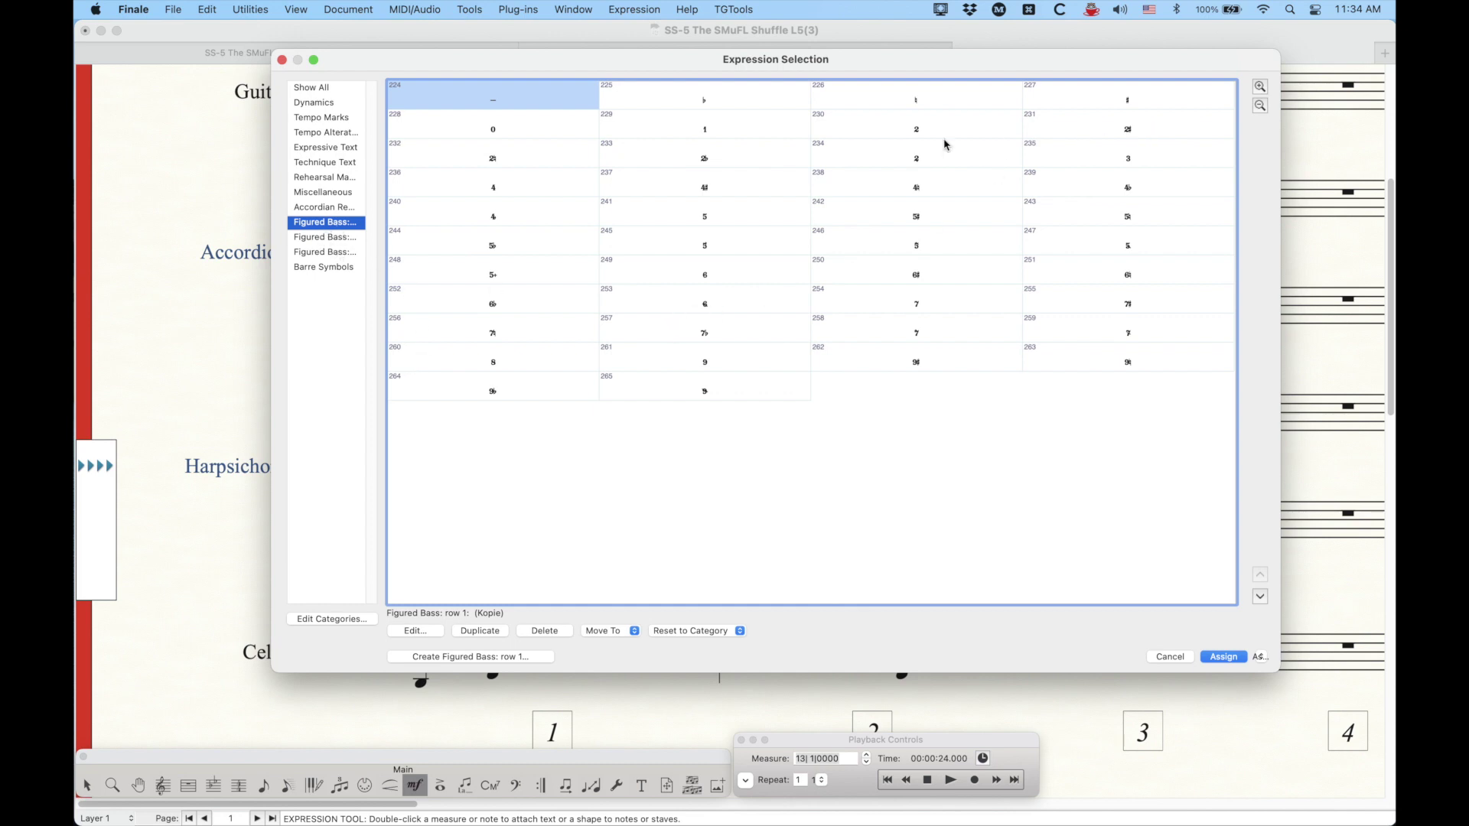
pyautogui.click(1113, 167)
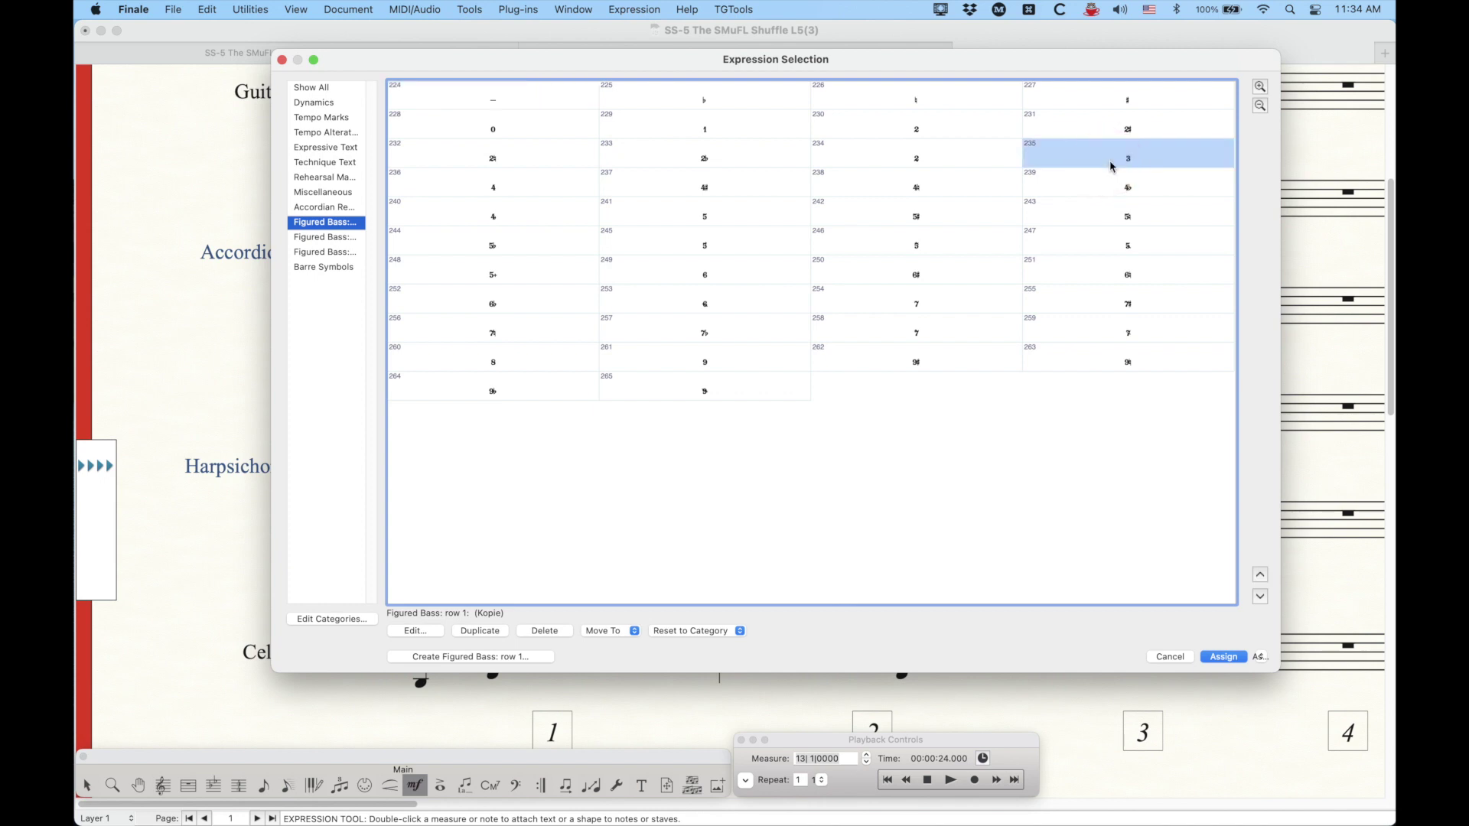
pyautogui.press('Return')
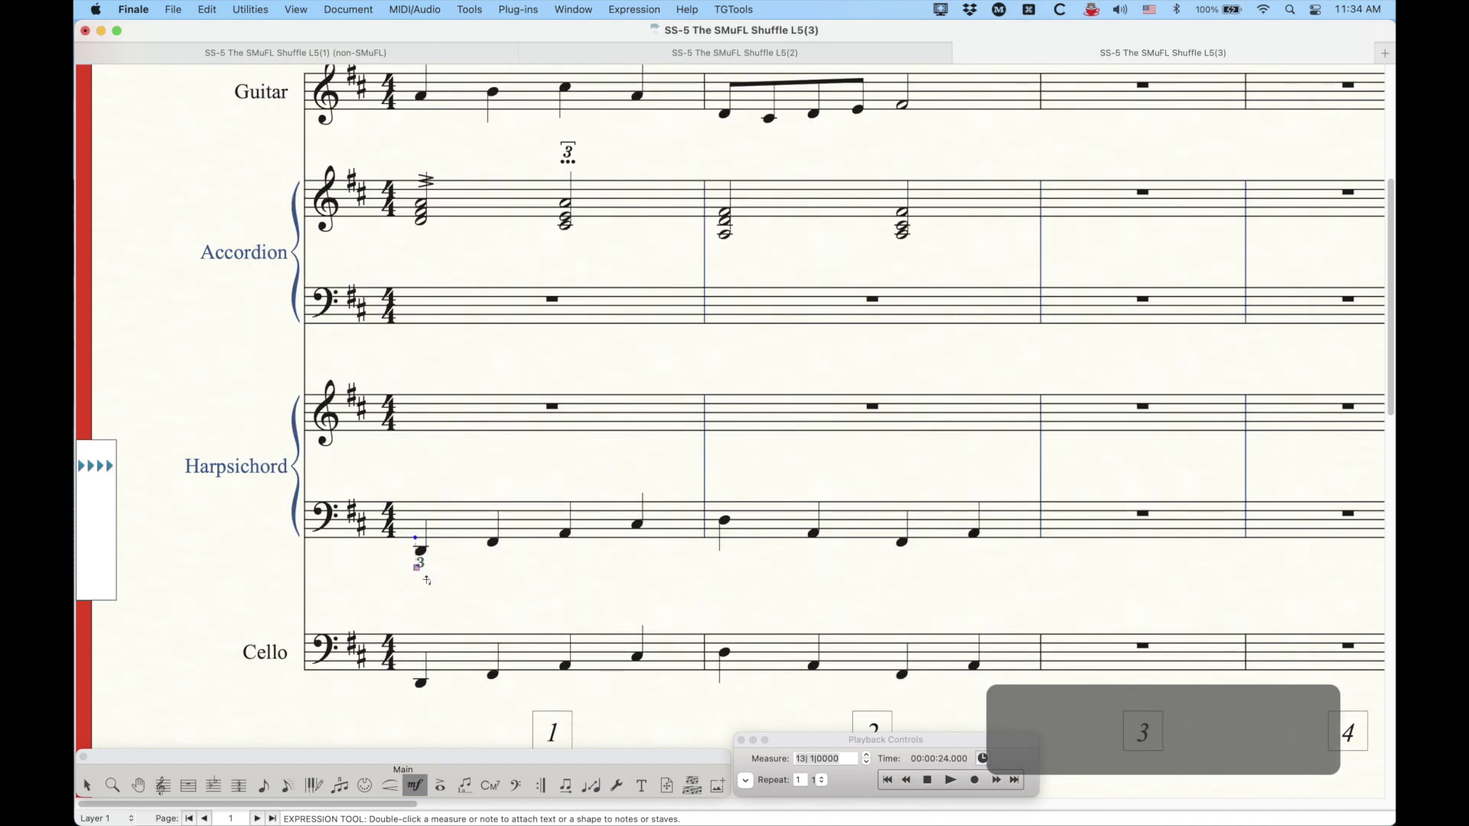
# - Add the figure 5 from Figured Bass row 2 beneath the 3 on the first Harpsichord bass note
pyautogui.doubleClick(420, 573)
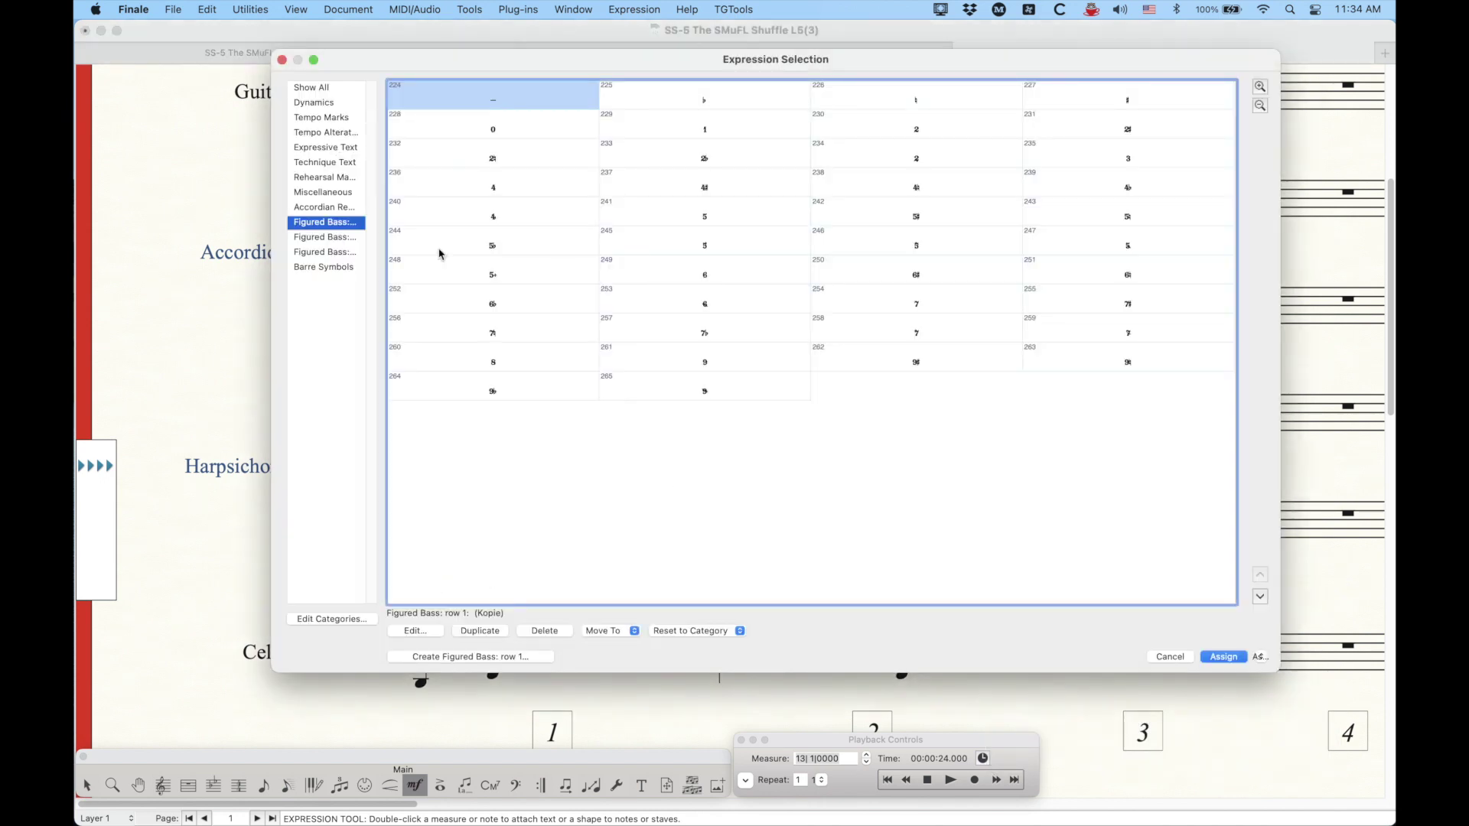
pyautogui.click(328, 239)
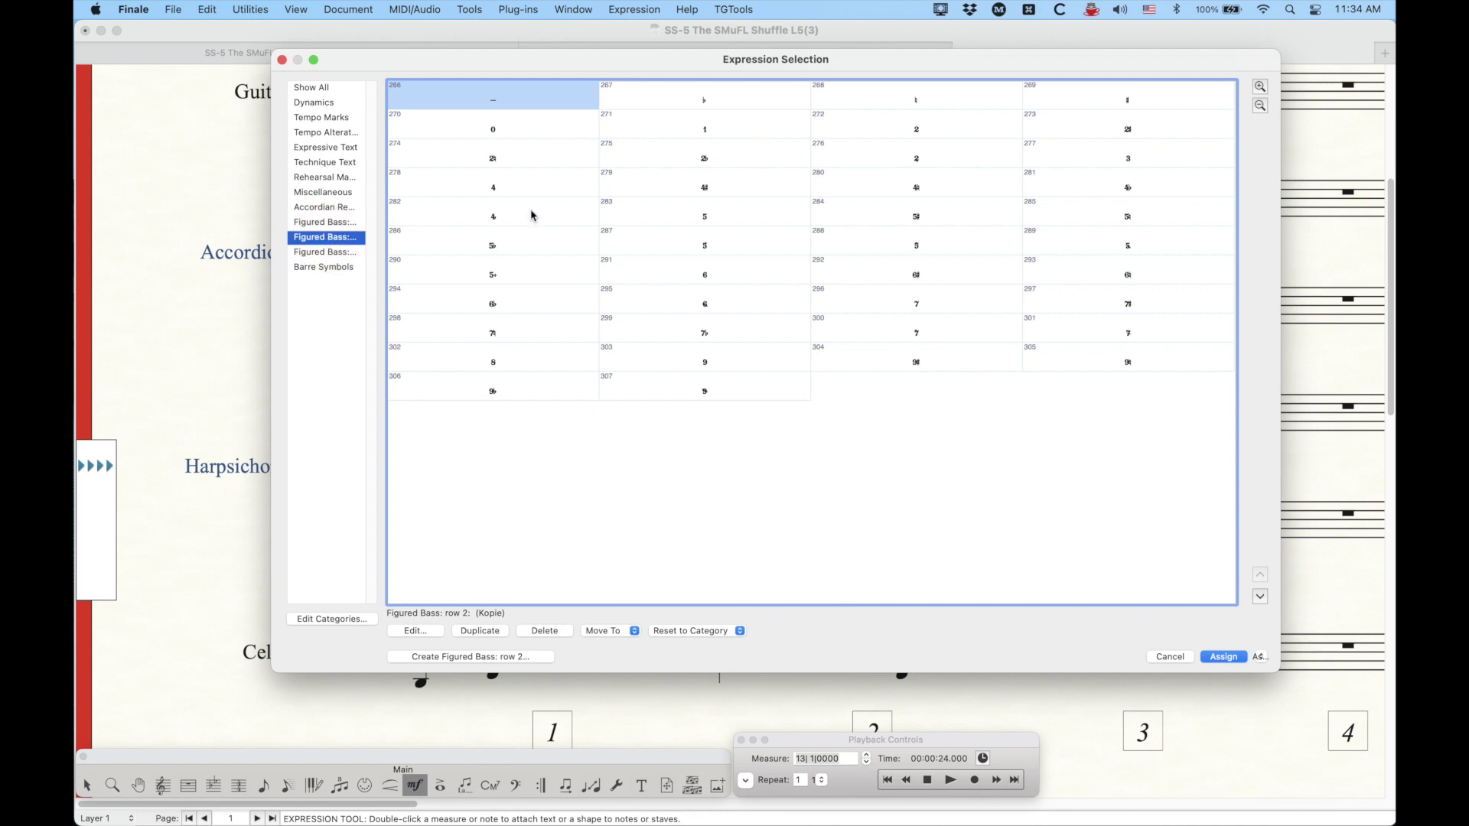
pyautogui.click(773, 218)
pyautogui.press('Return')
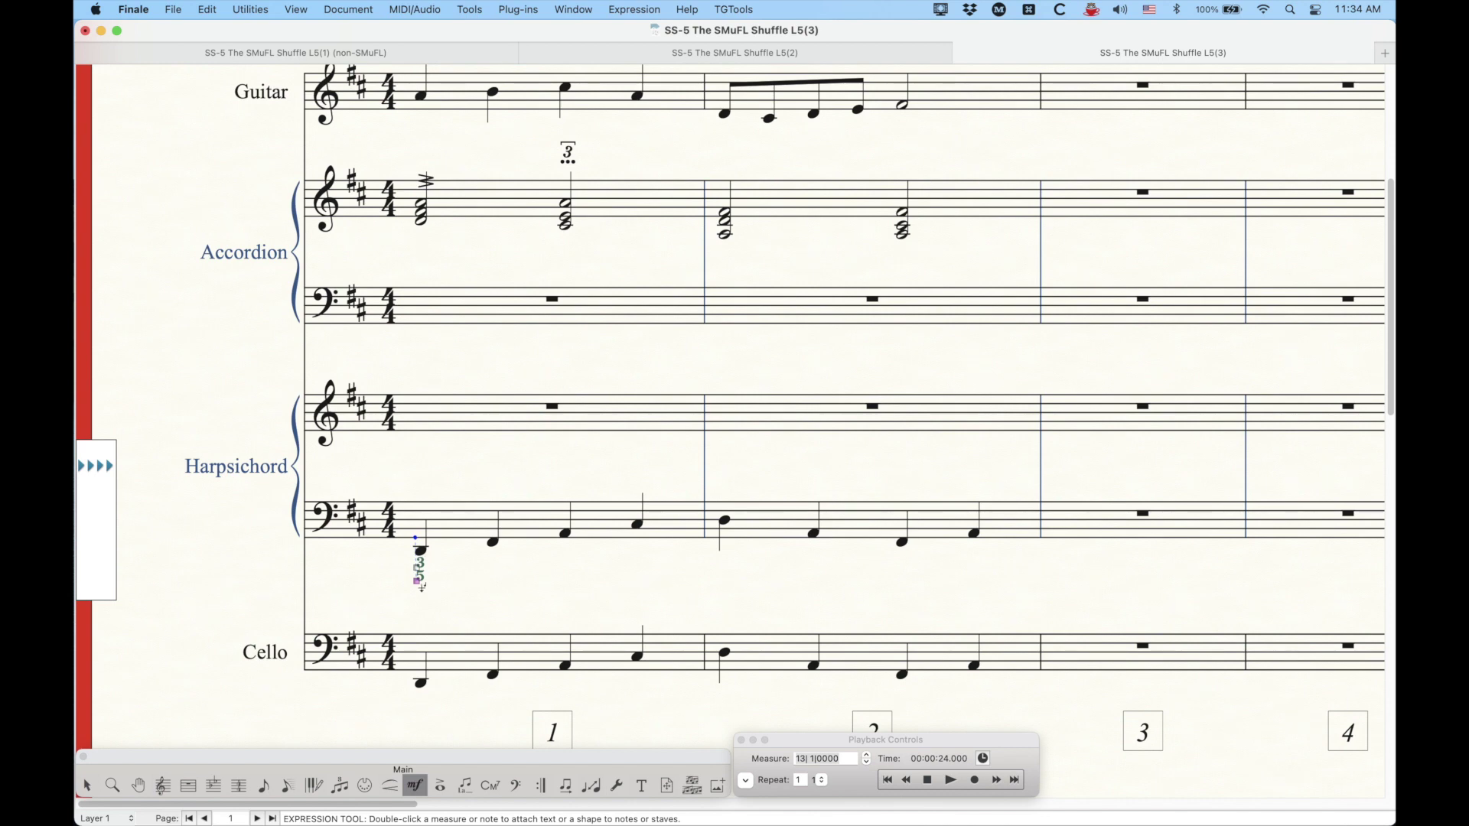
# - Add the figure 6 with a flat from Figured Bass row 3 beneath the 5, and redraw the score with the Selection tool
pyautogui.doubleClick(423, 581)
pyautogui.click(341, 259)
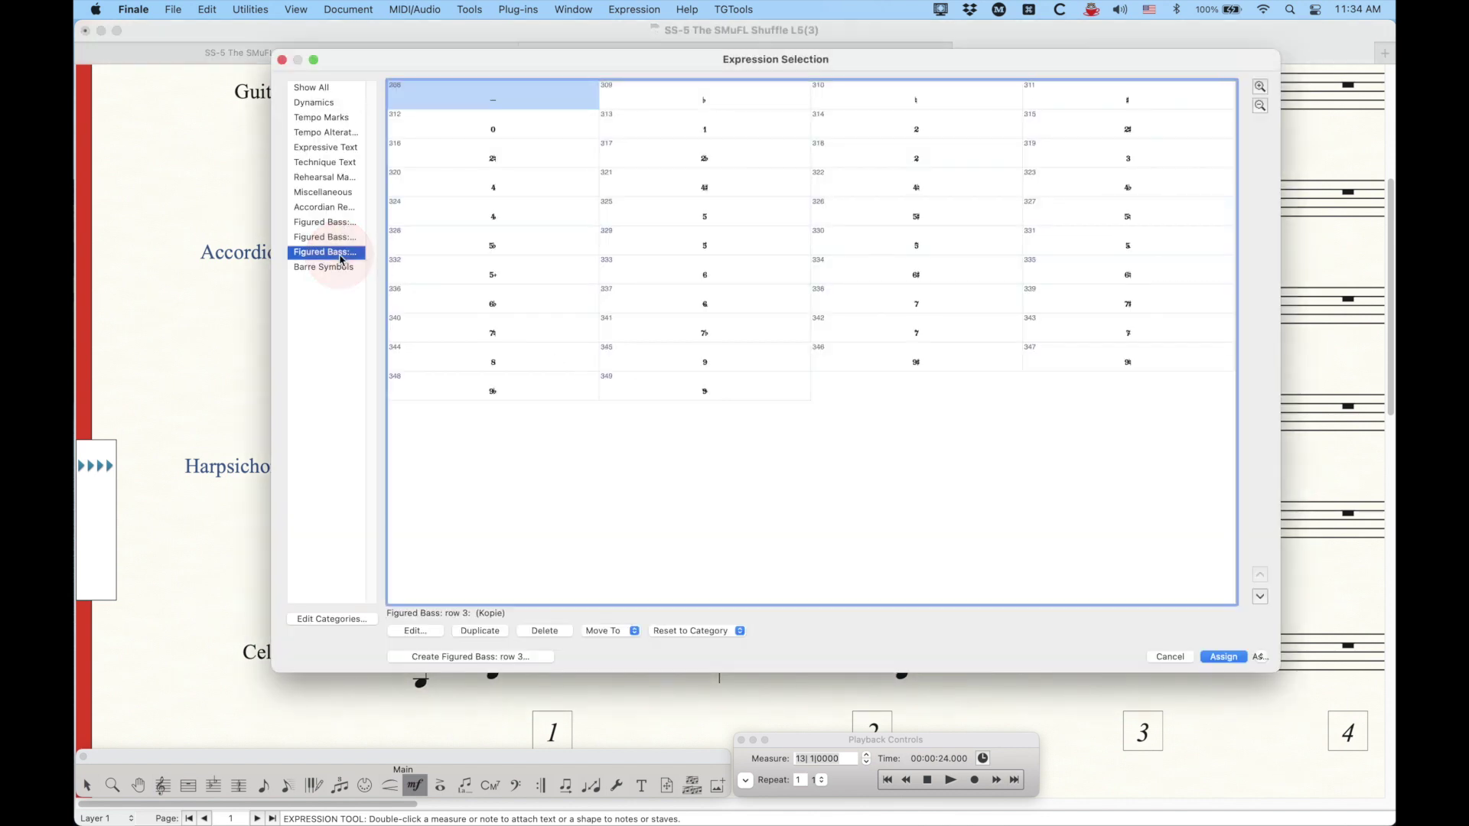
pyautogui.click(490, 298)
pyautogui.press('Return')
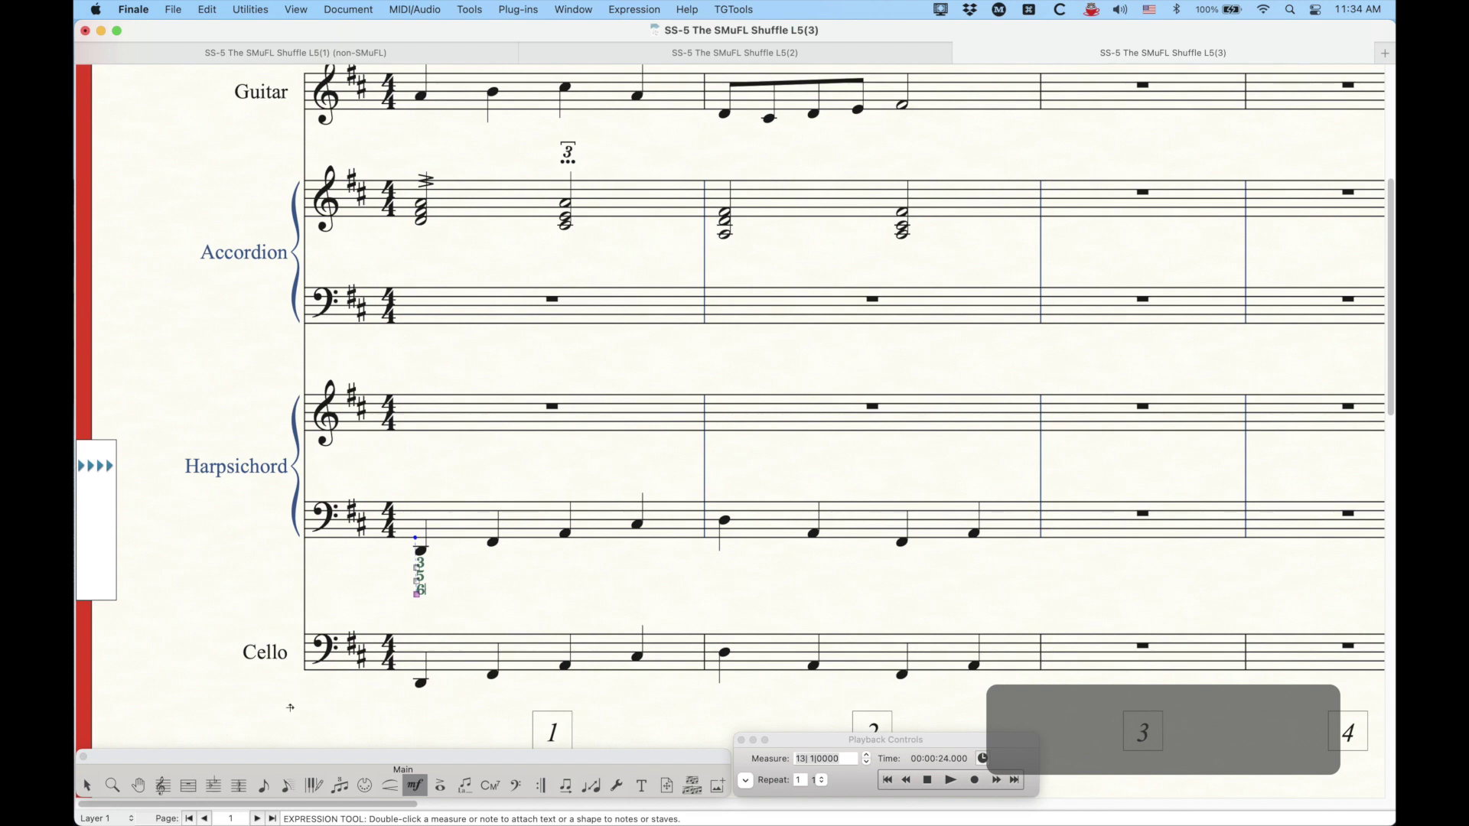
pyautogui.click(86, 786)
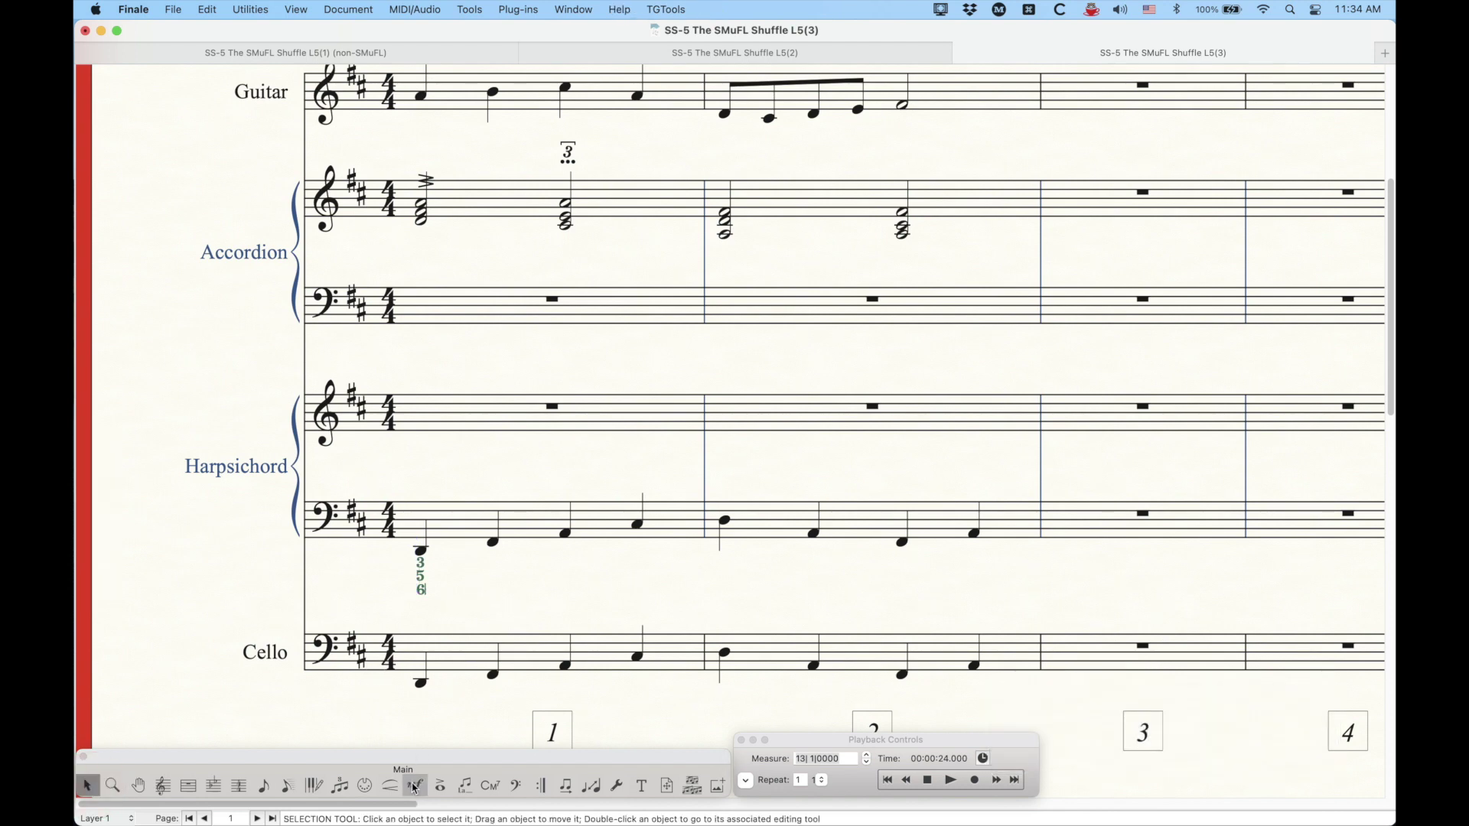
pyautogui.press('super+d')
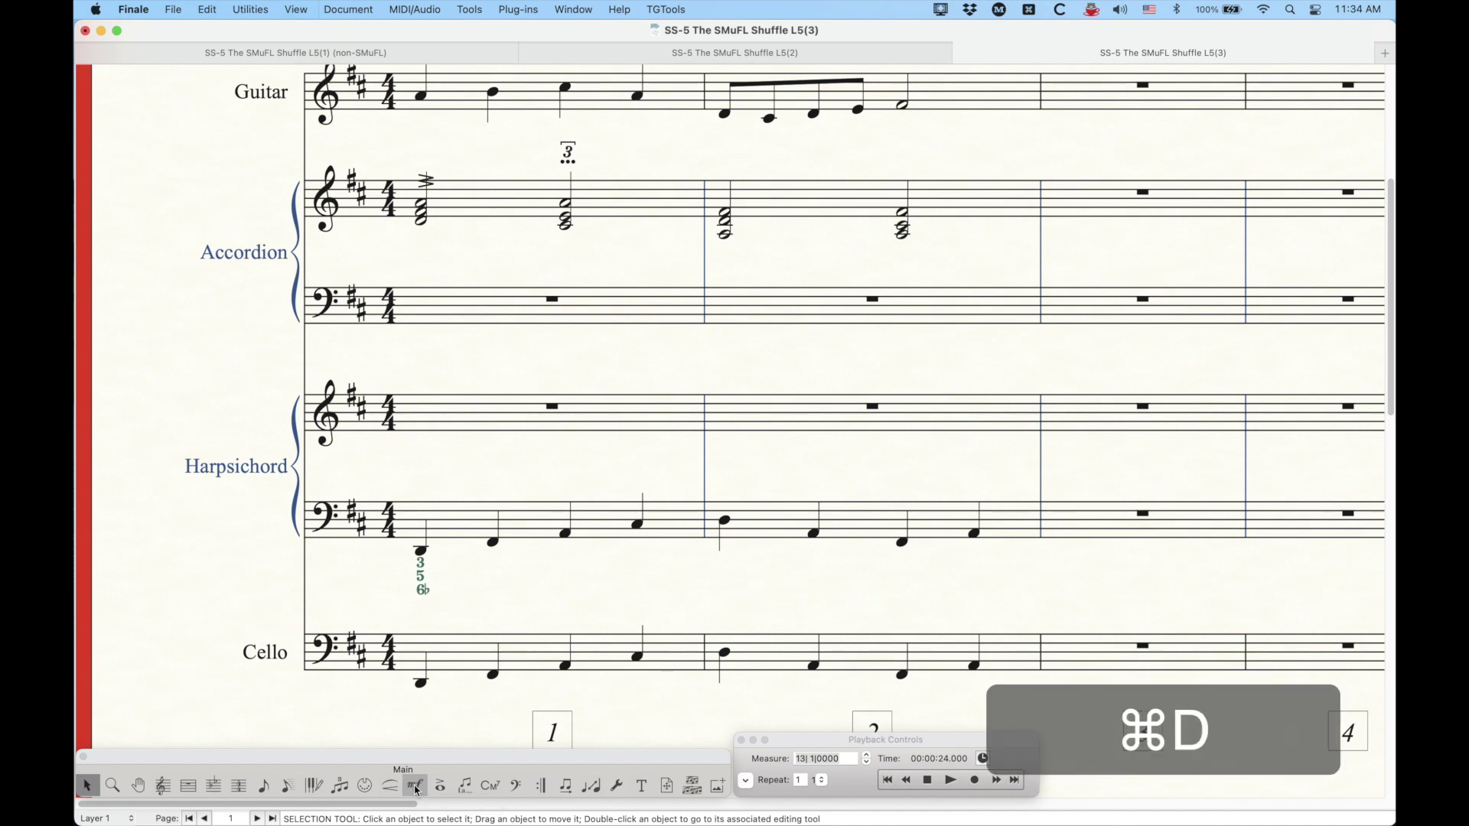
# - Delete the stacked figured bass expressions from the first Harpsichord bass note in measure 1
pyautogui.click(415, 786)
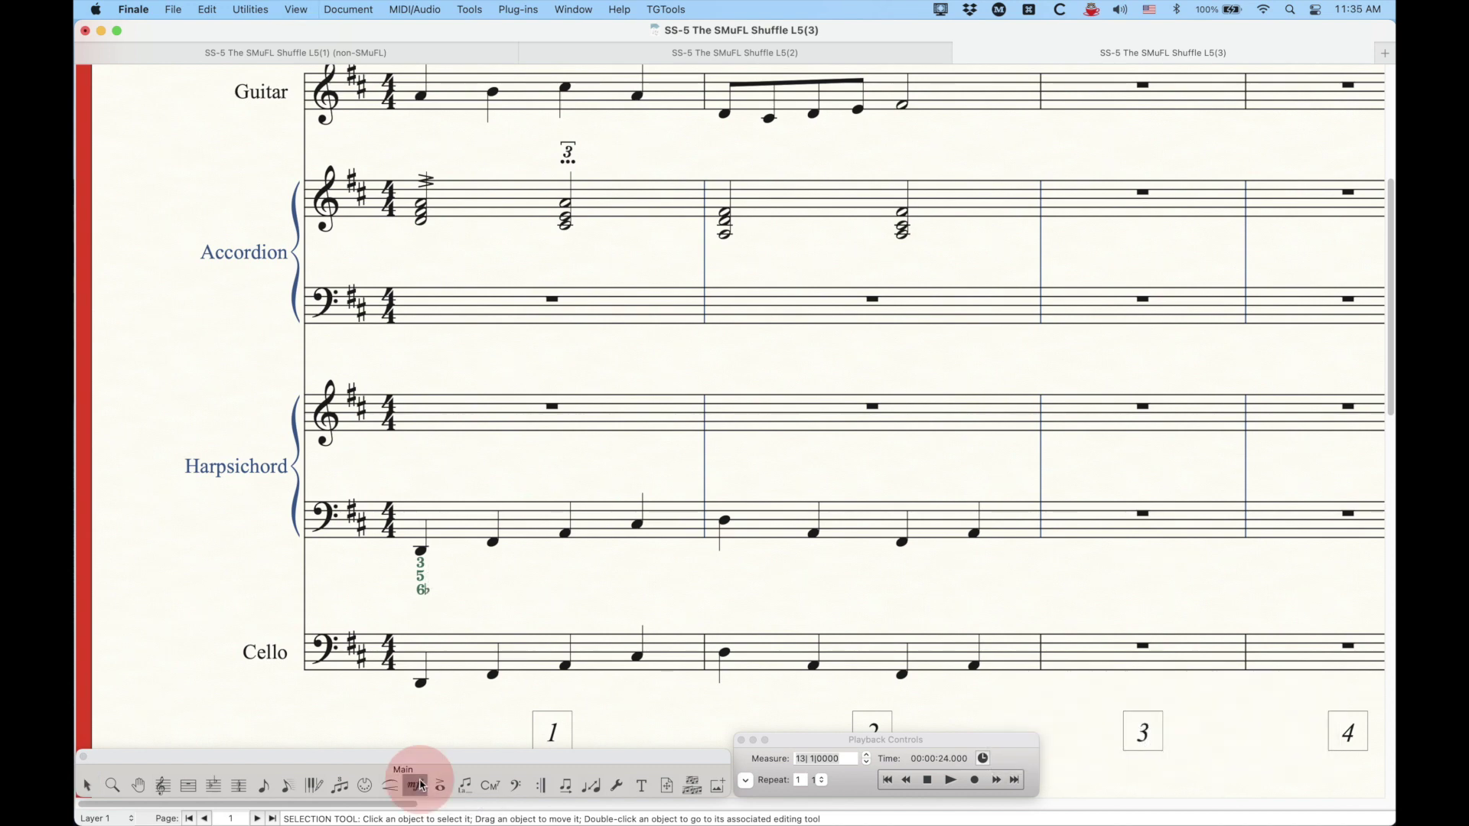
pyautogui.click(425, 585)
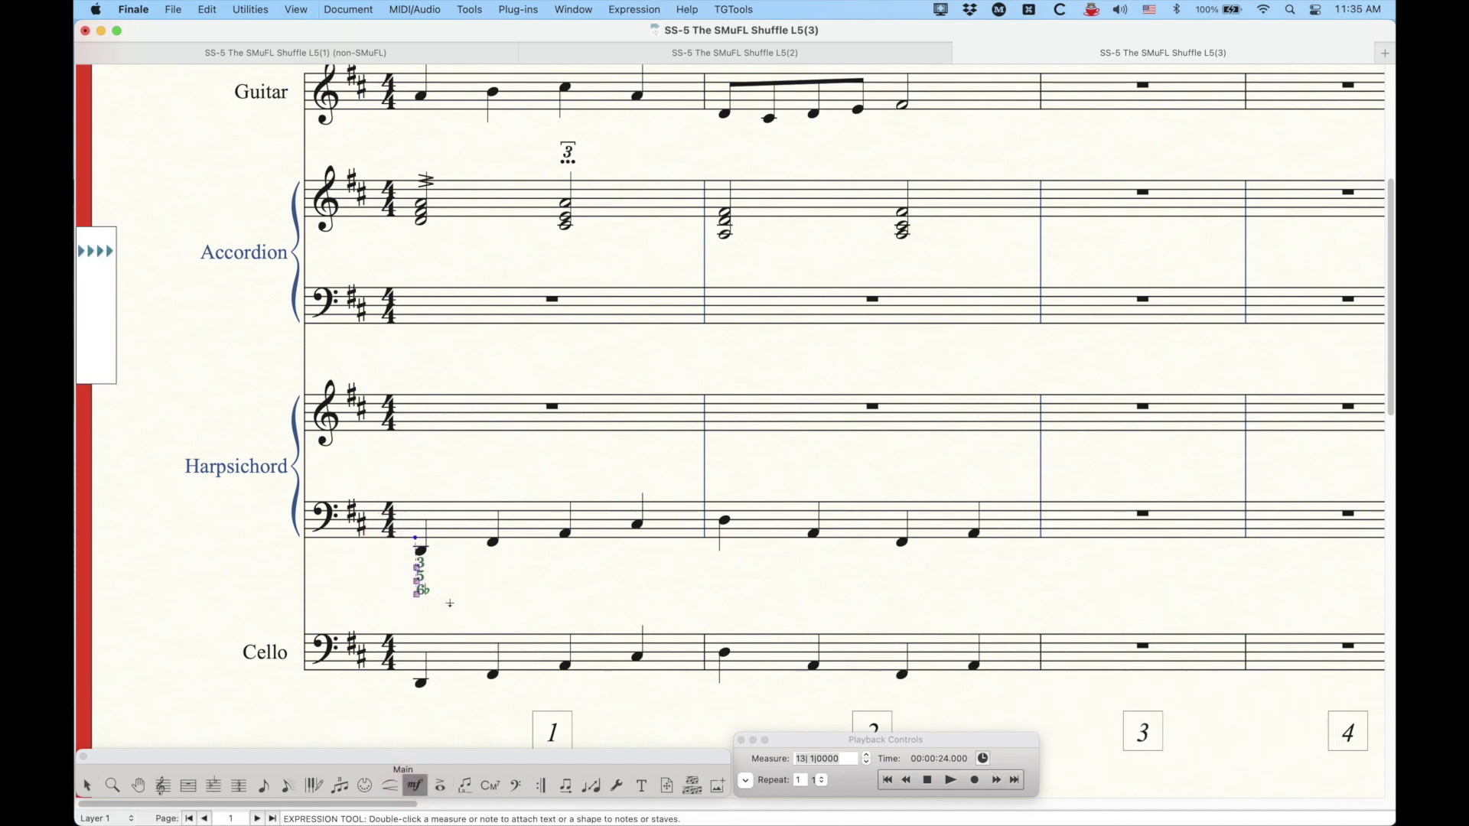
pyautogui.press('BackSpace')
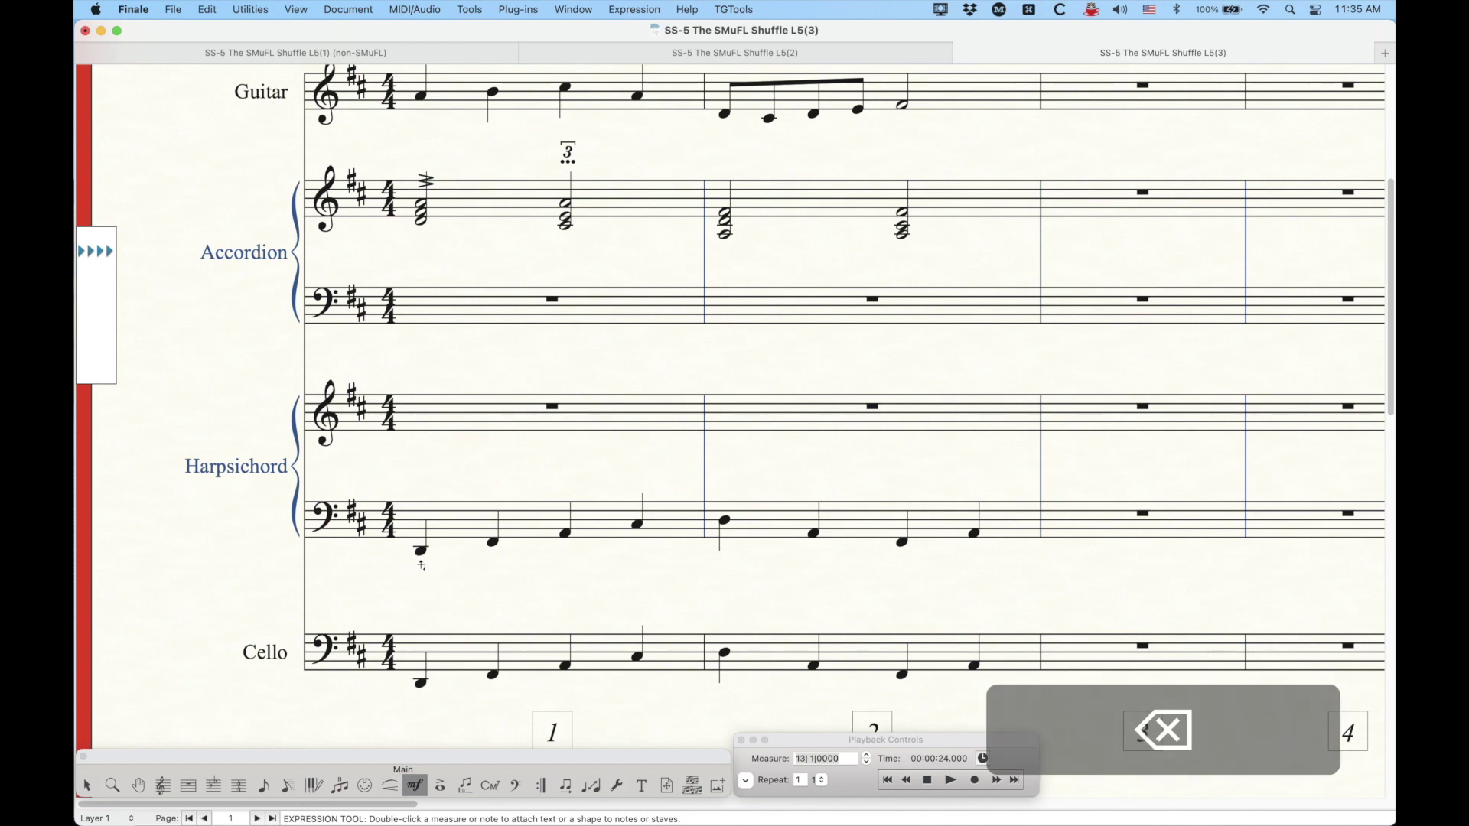
# - Assign the ½C X expression from the Barre Symbols category to the second Harpsichord bass note in measure 1
pyautogui.doubleClick(496, 555)
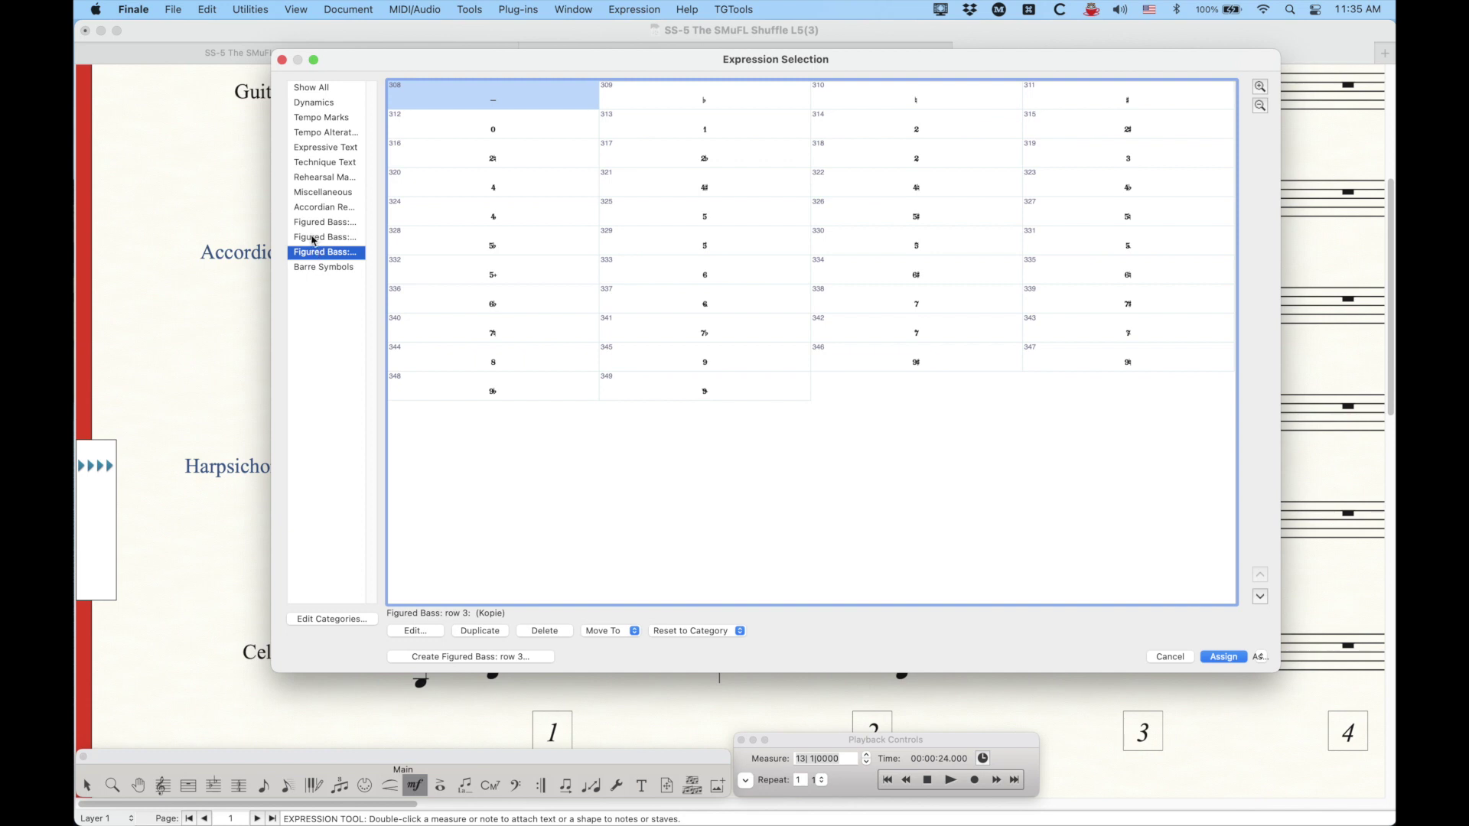
pyautogui.click(314, 241)
pyautogui.press('Up')
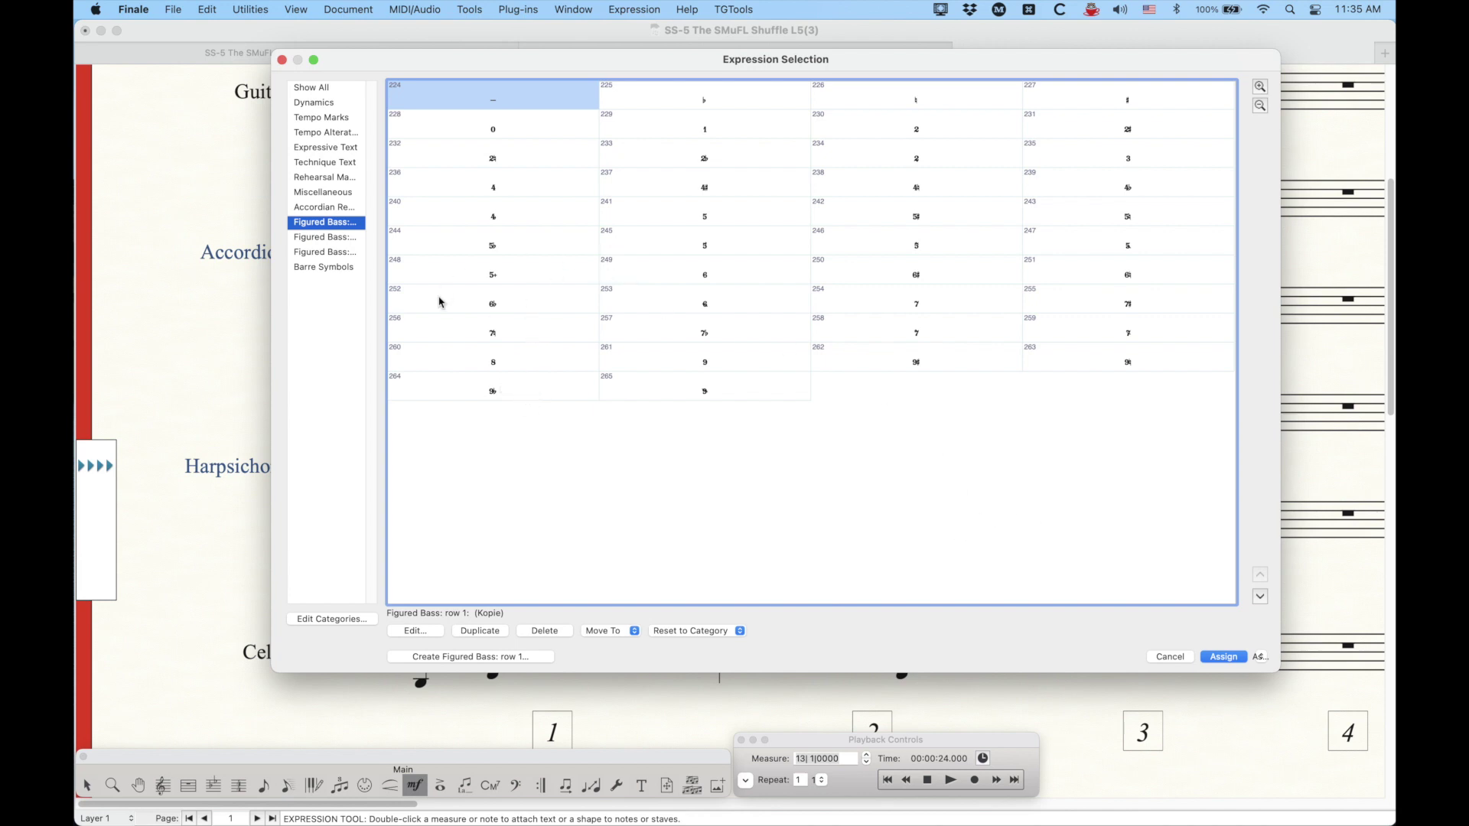
pyautogui.click(308, 268)
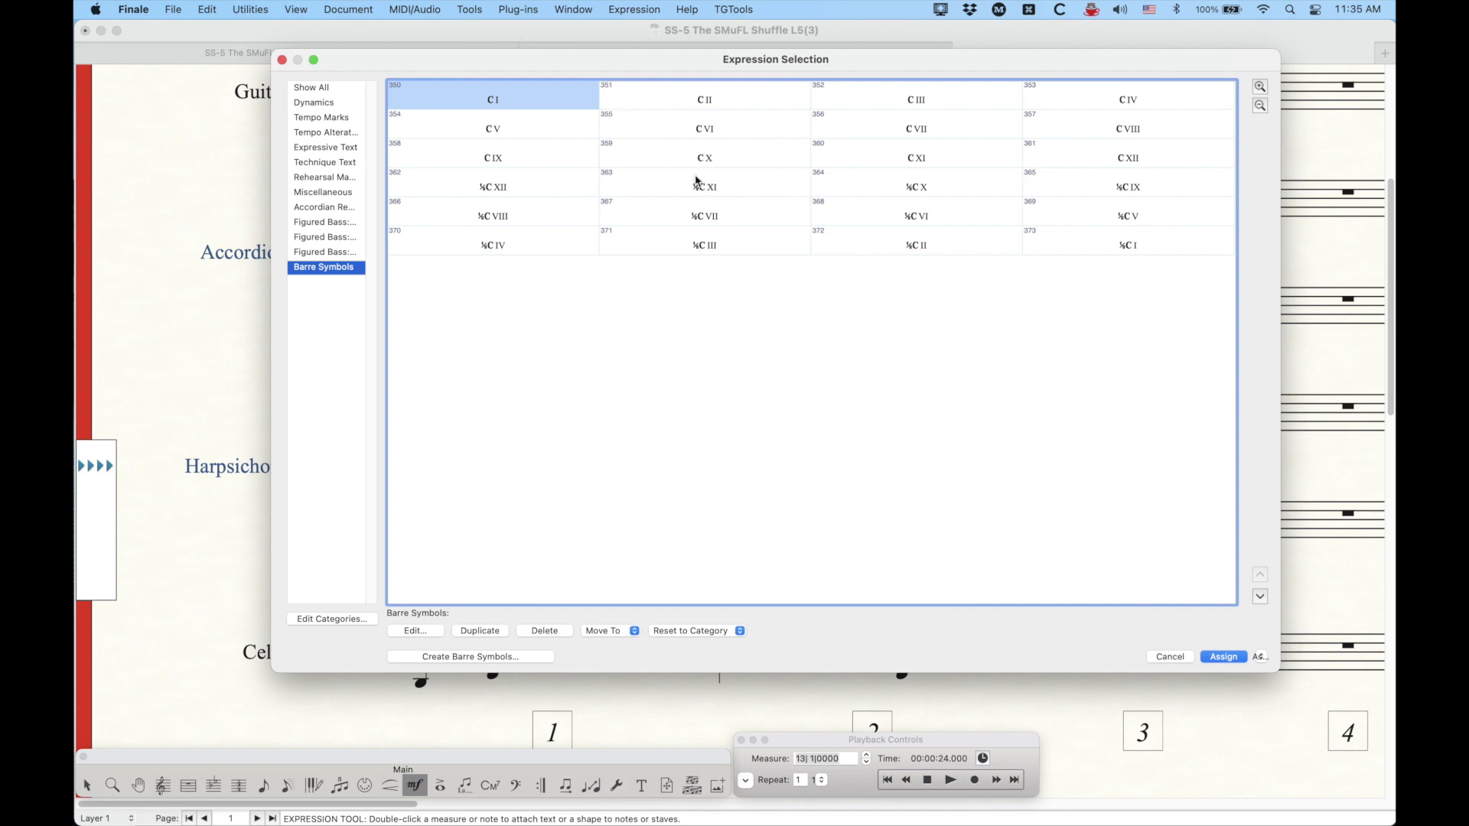
pyautogui.click(911, 192)
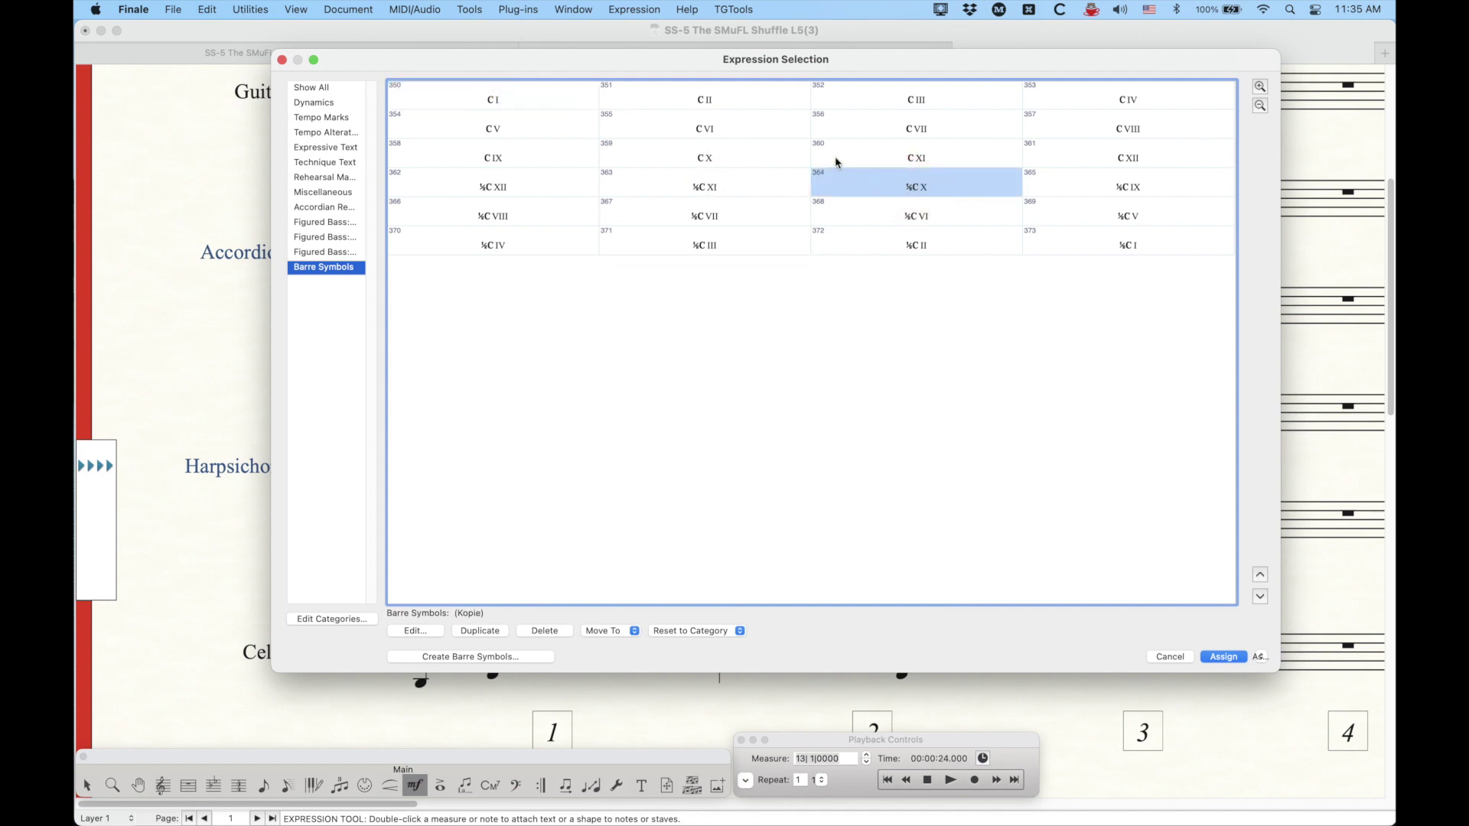
pyautogui.press('Return')
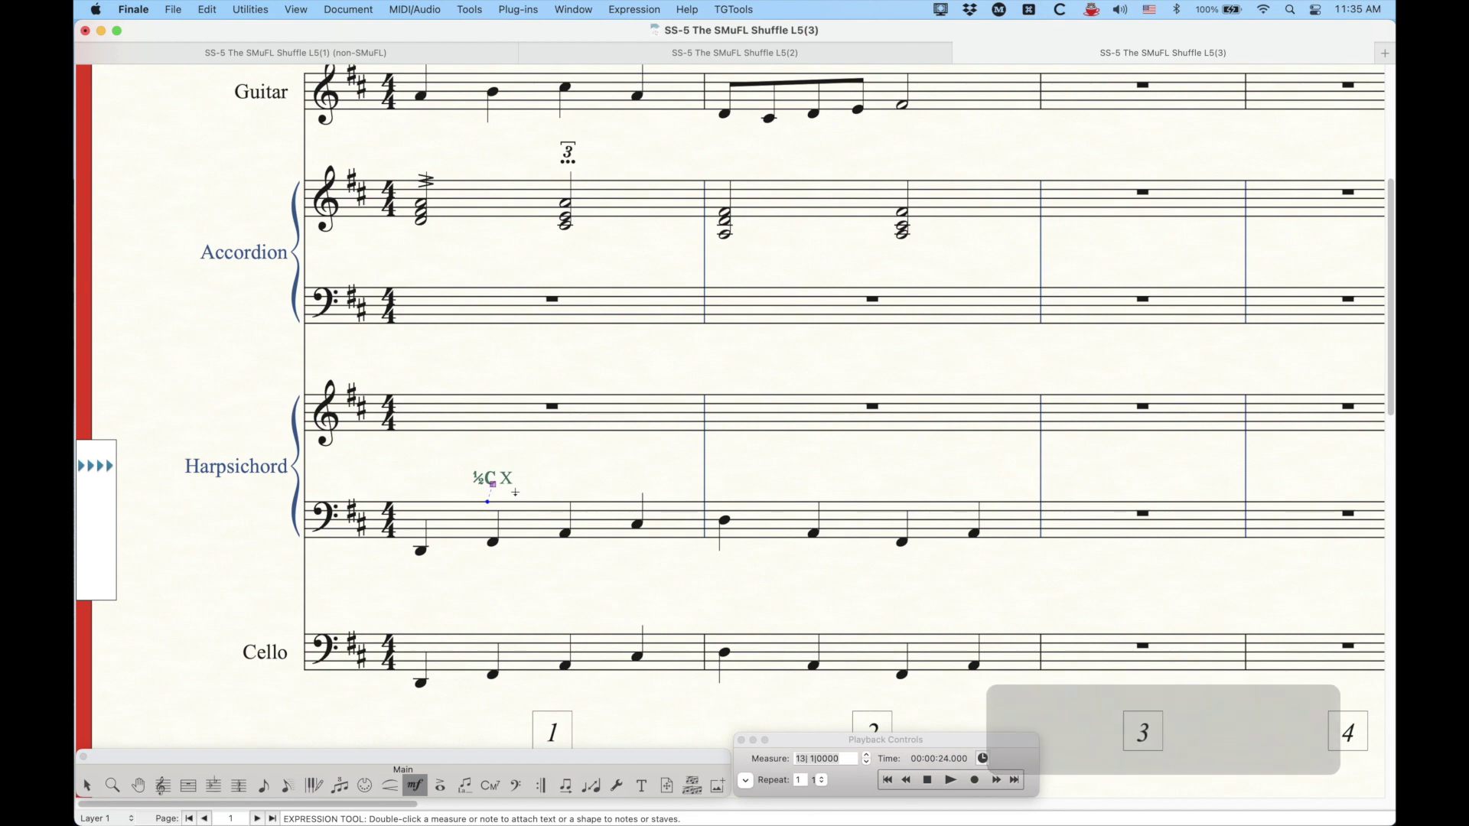
# - Delete the ½C X barre symbol from the Harpsichord part and dismiss the reopened expression selection without assigning anything
pyautogui.press('BackSpace')
pyautogui.doubleClick(494, 488)
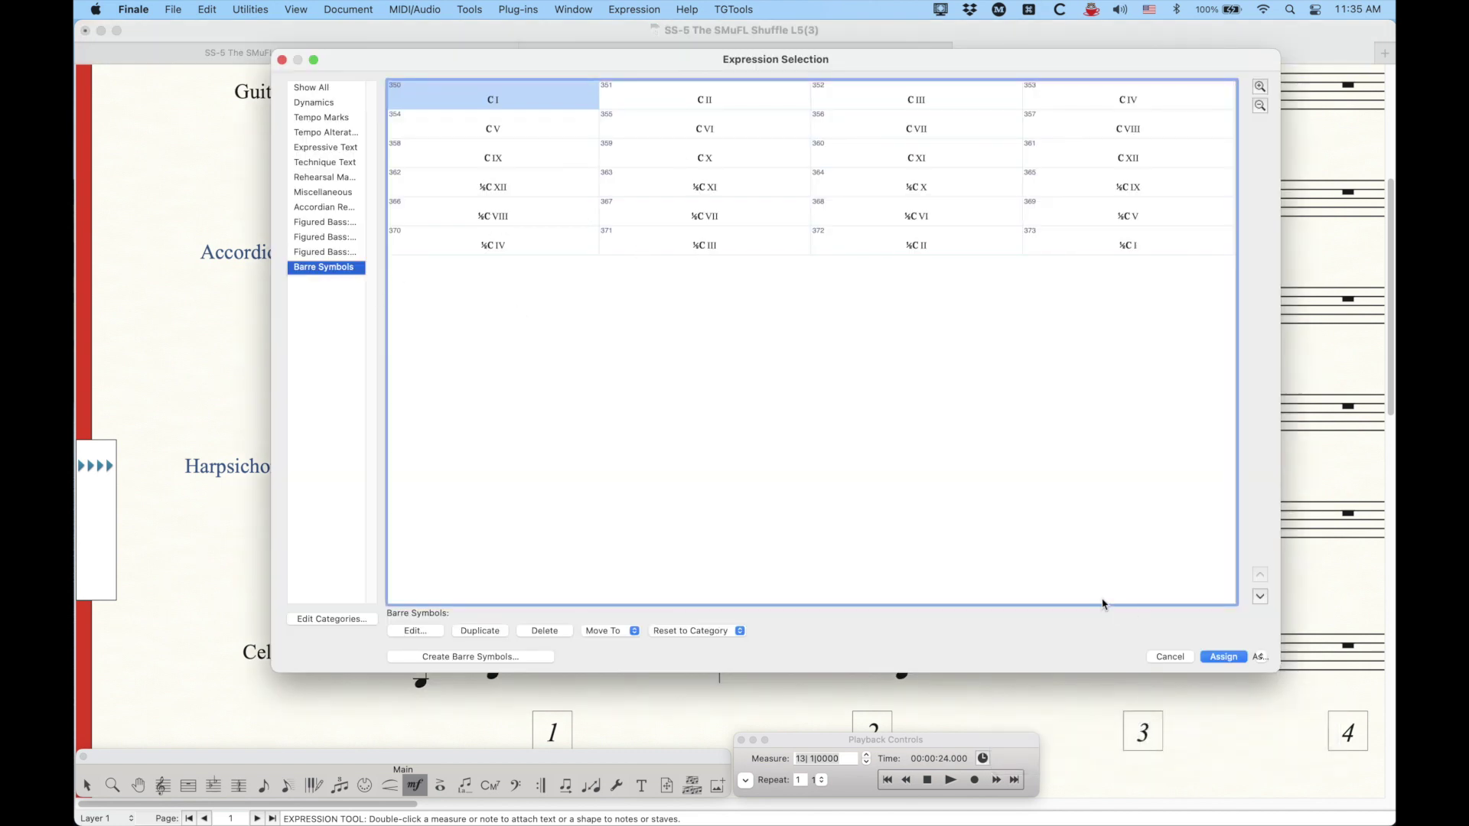
pyautogui.click(1170, 657)
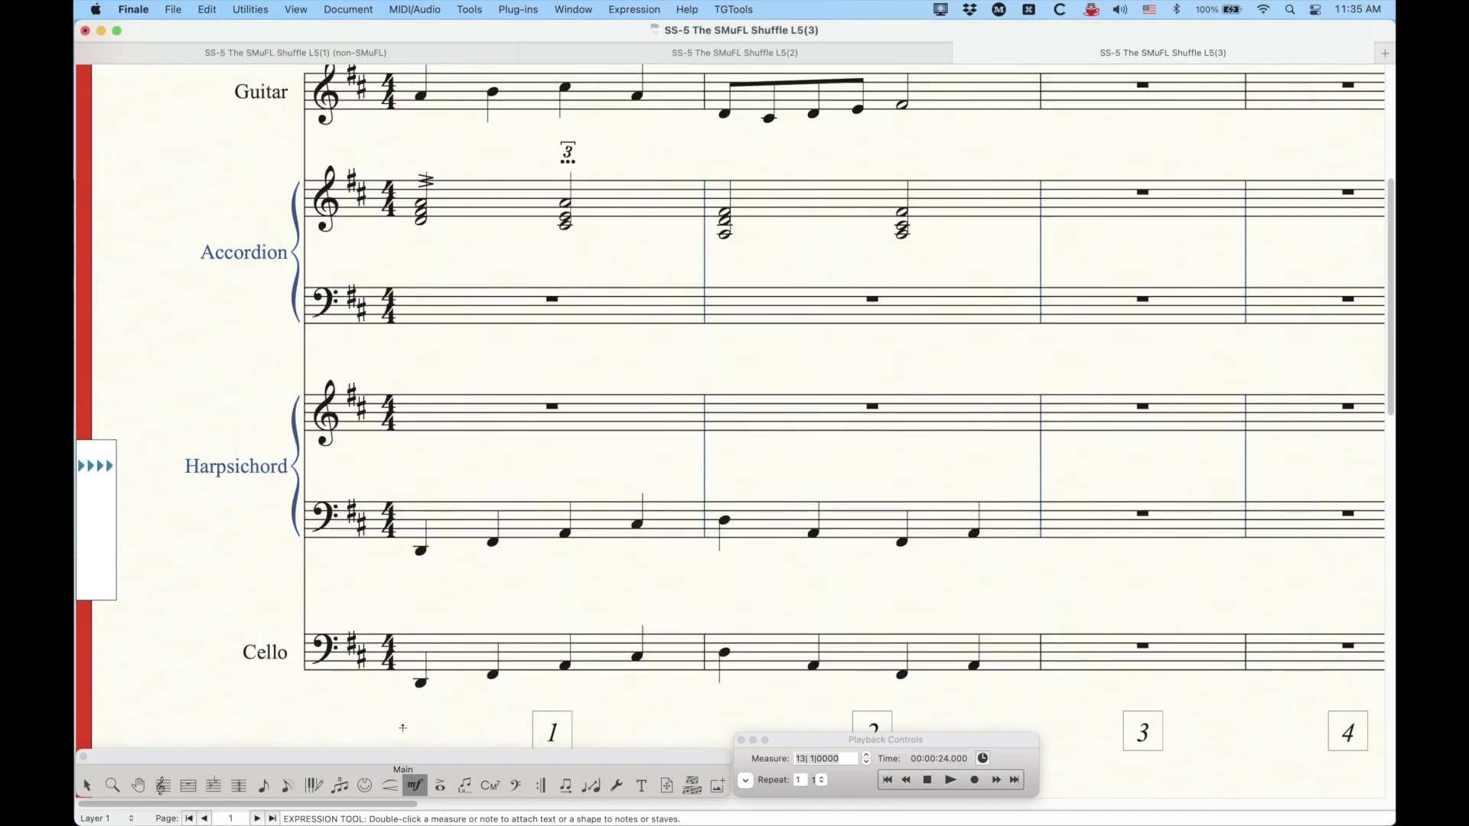
# - Review the fingering and guitar articulations, and attach the circled string number 1 to the second Guitar note in measure 1
pyautogui.click(441, 791)
pyautogui.scroll(3, 461, 662)
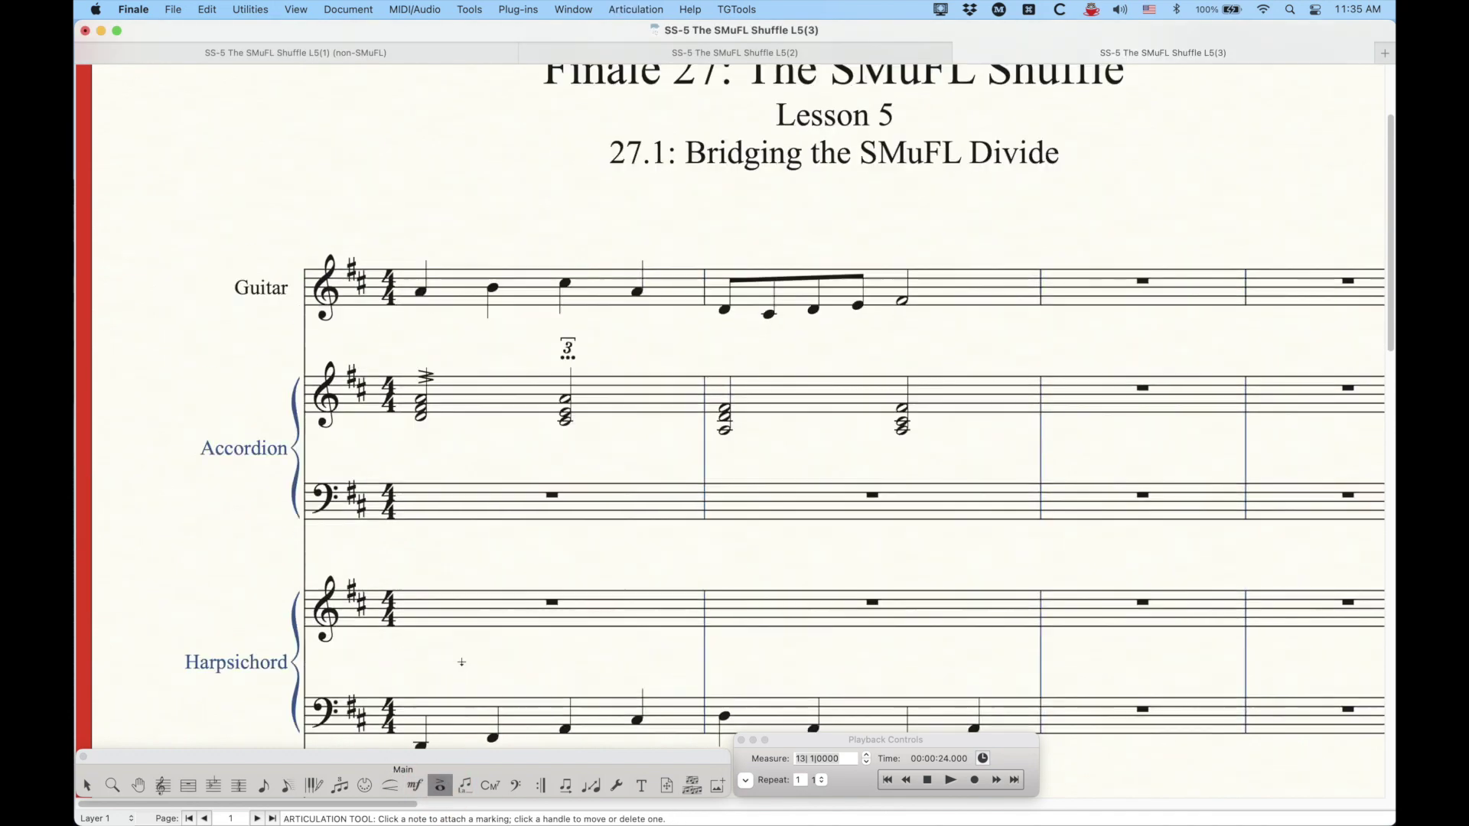
pyautogui.click(492, 255)
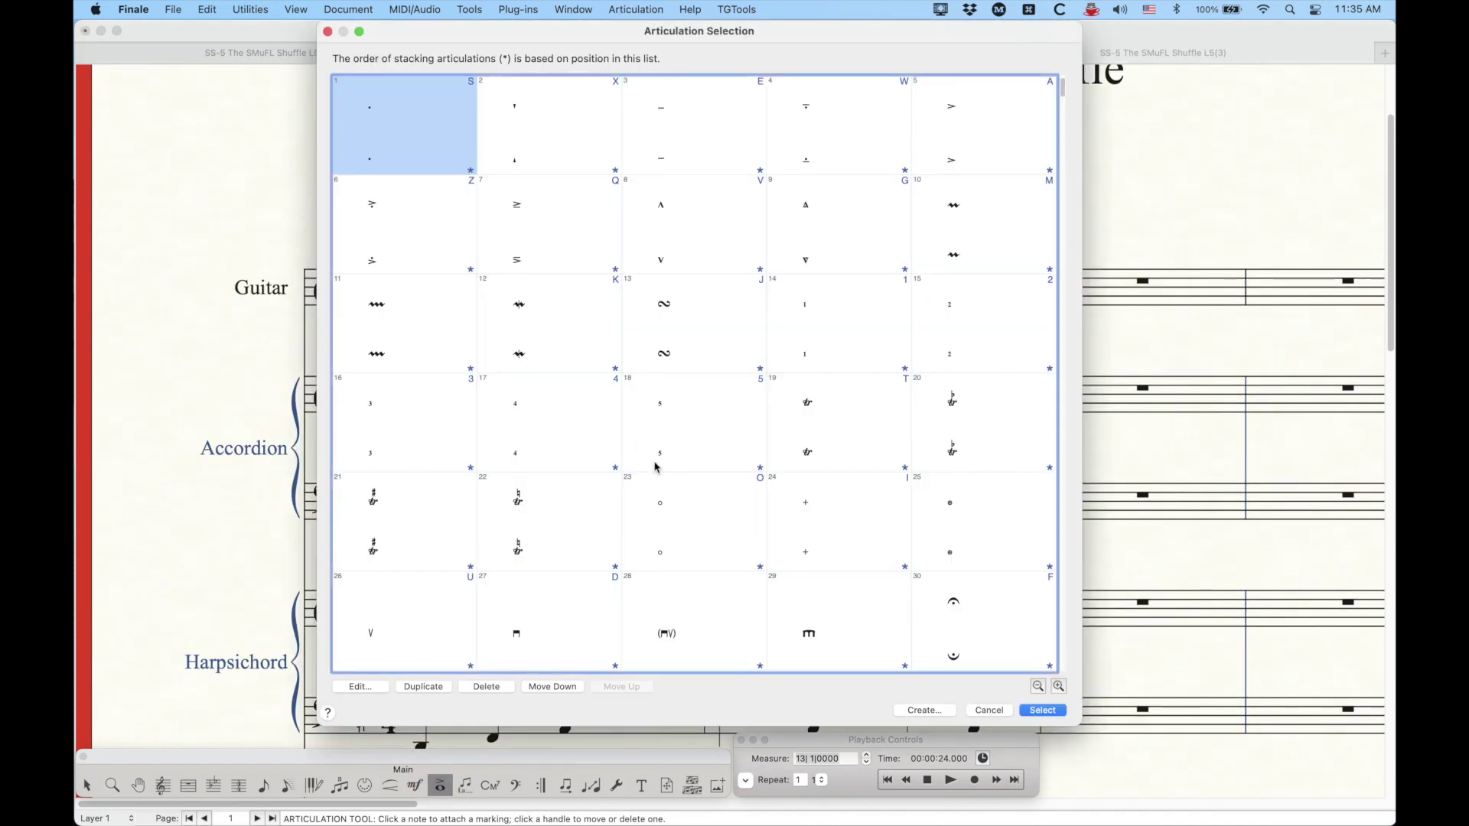
pyautogui.scroll(-10, 654, 470)
pyautogui.scroll(-6, 652, 477)
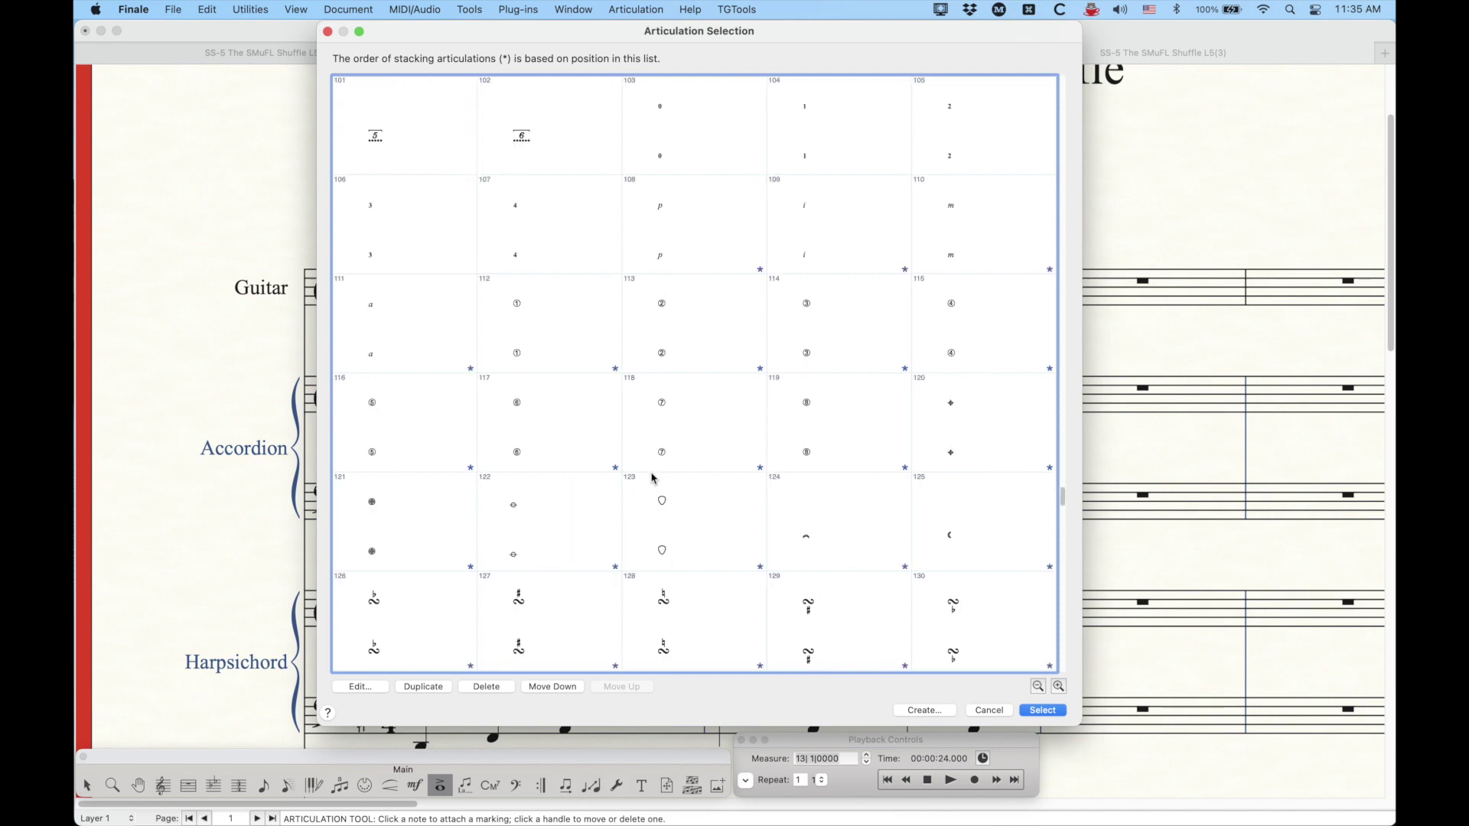
pyautogui.scroll(1, 652, 477)
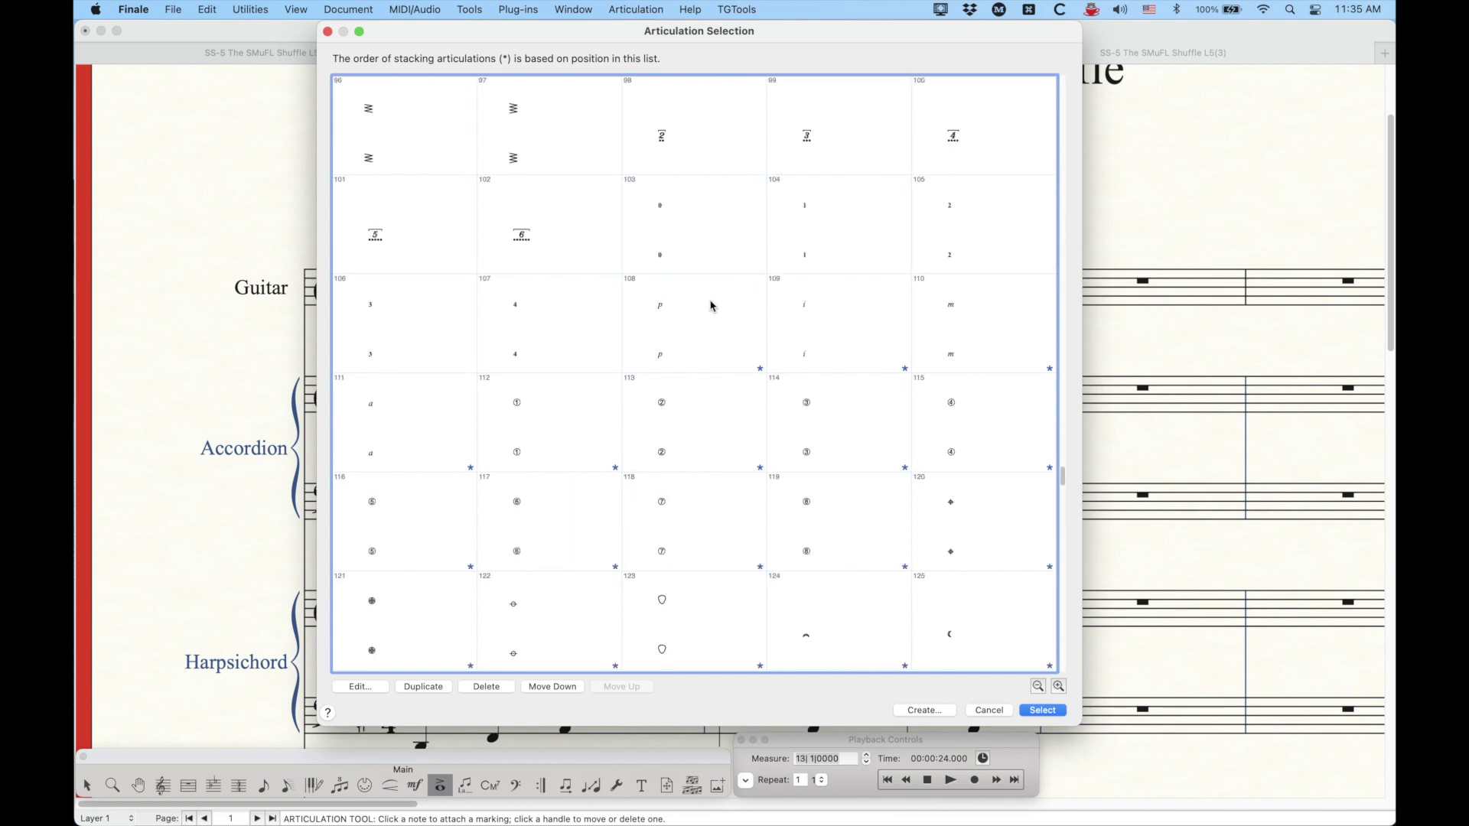
pyautogui.click(680, 240)
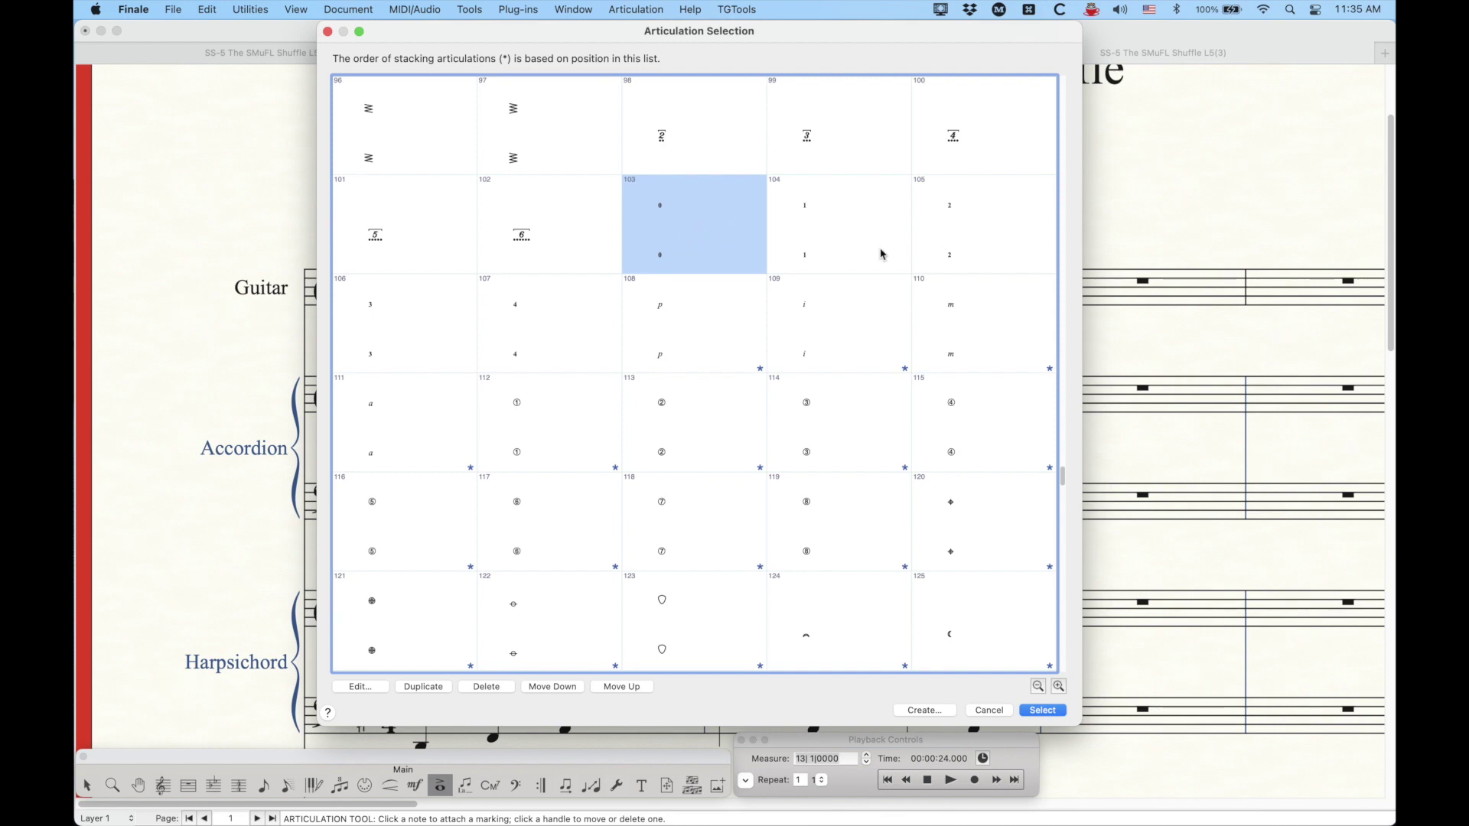
pyautogui.click(848, 331)
pyautogui.click(966, 329)
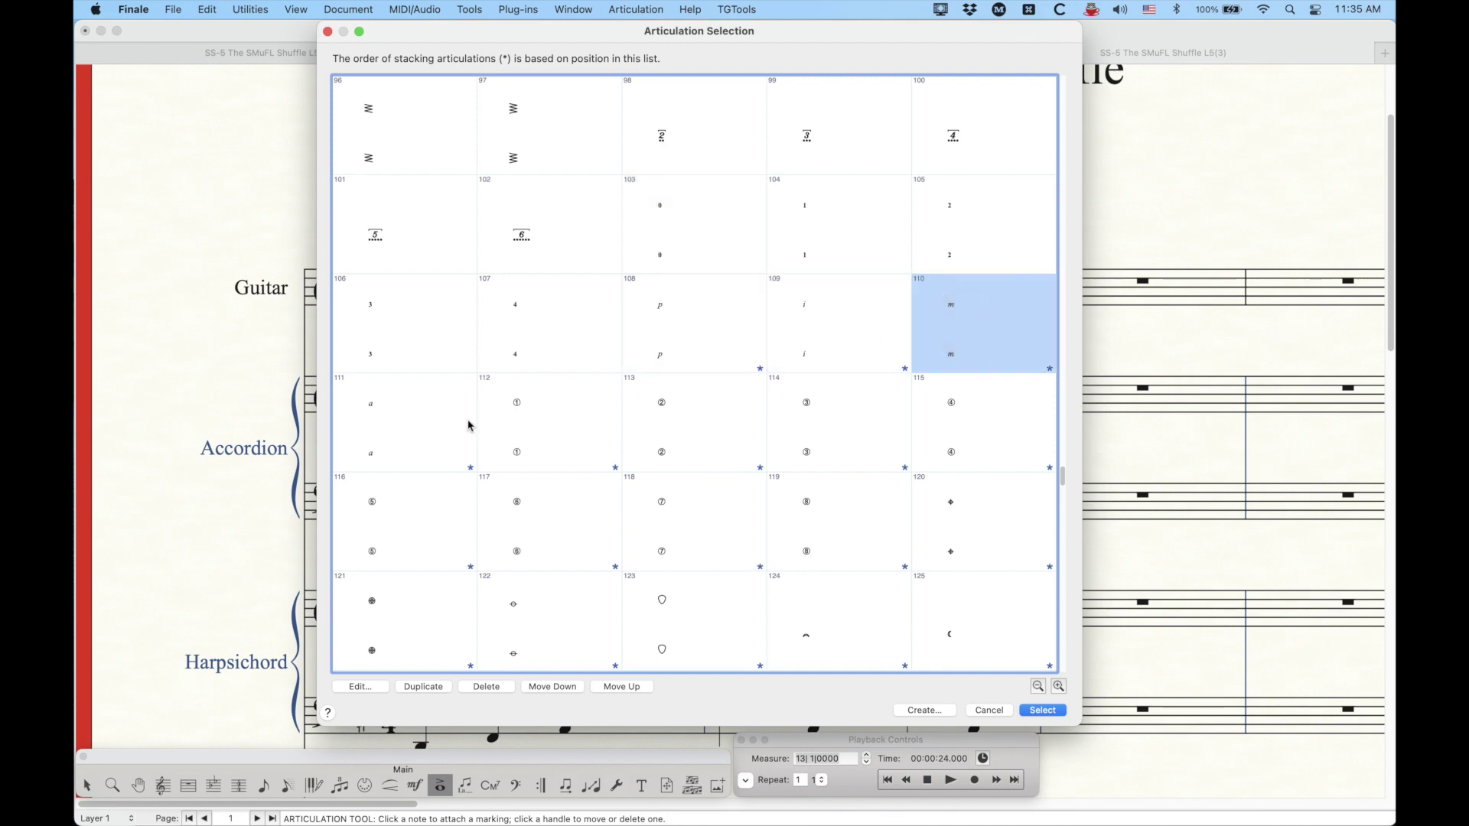
pyautogui.click(426, 421)
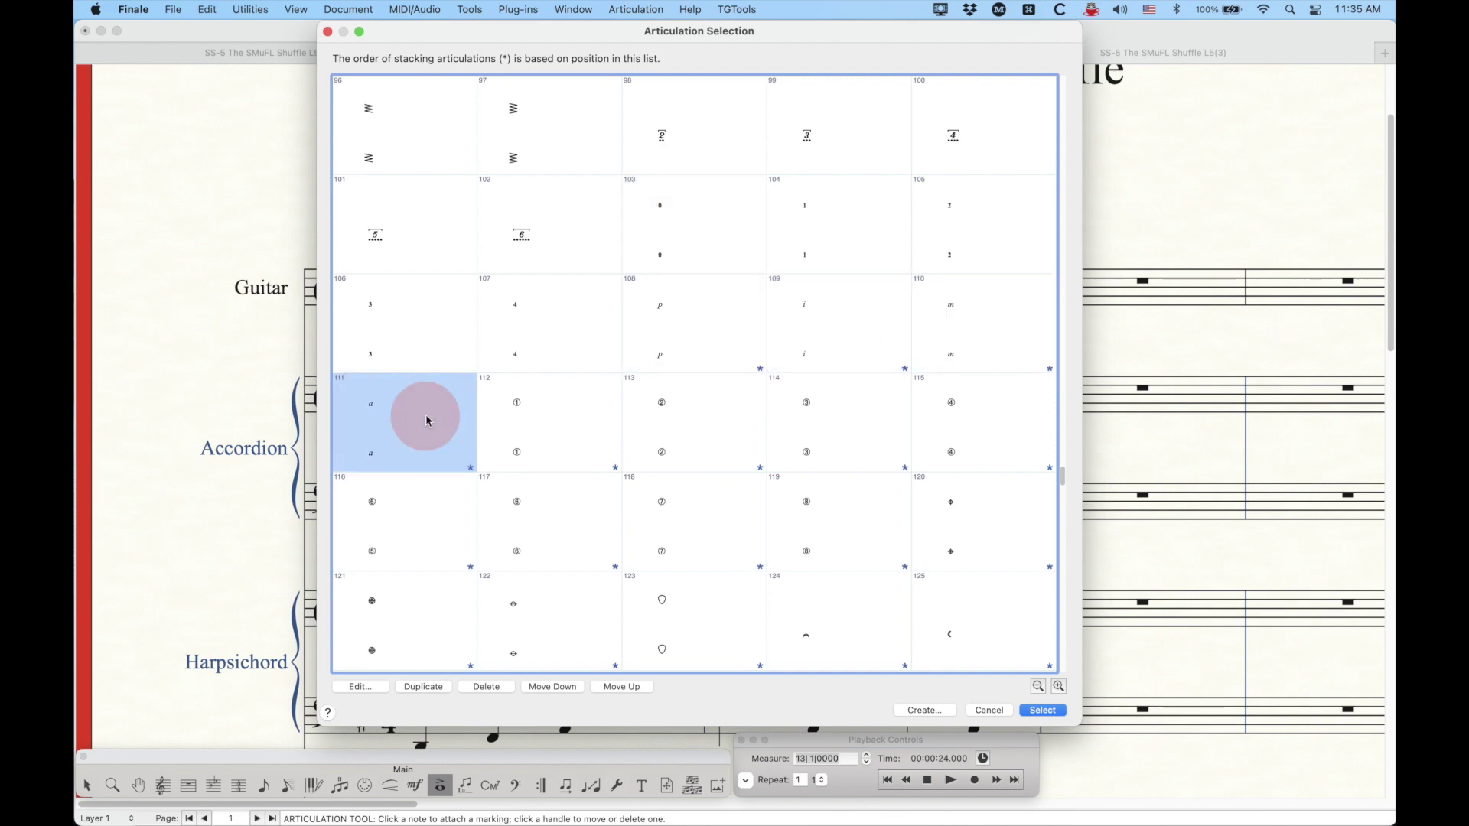
pyautogui.click(557, 430)
pyautogui.press('Return')
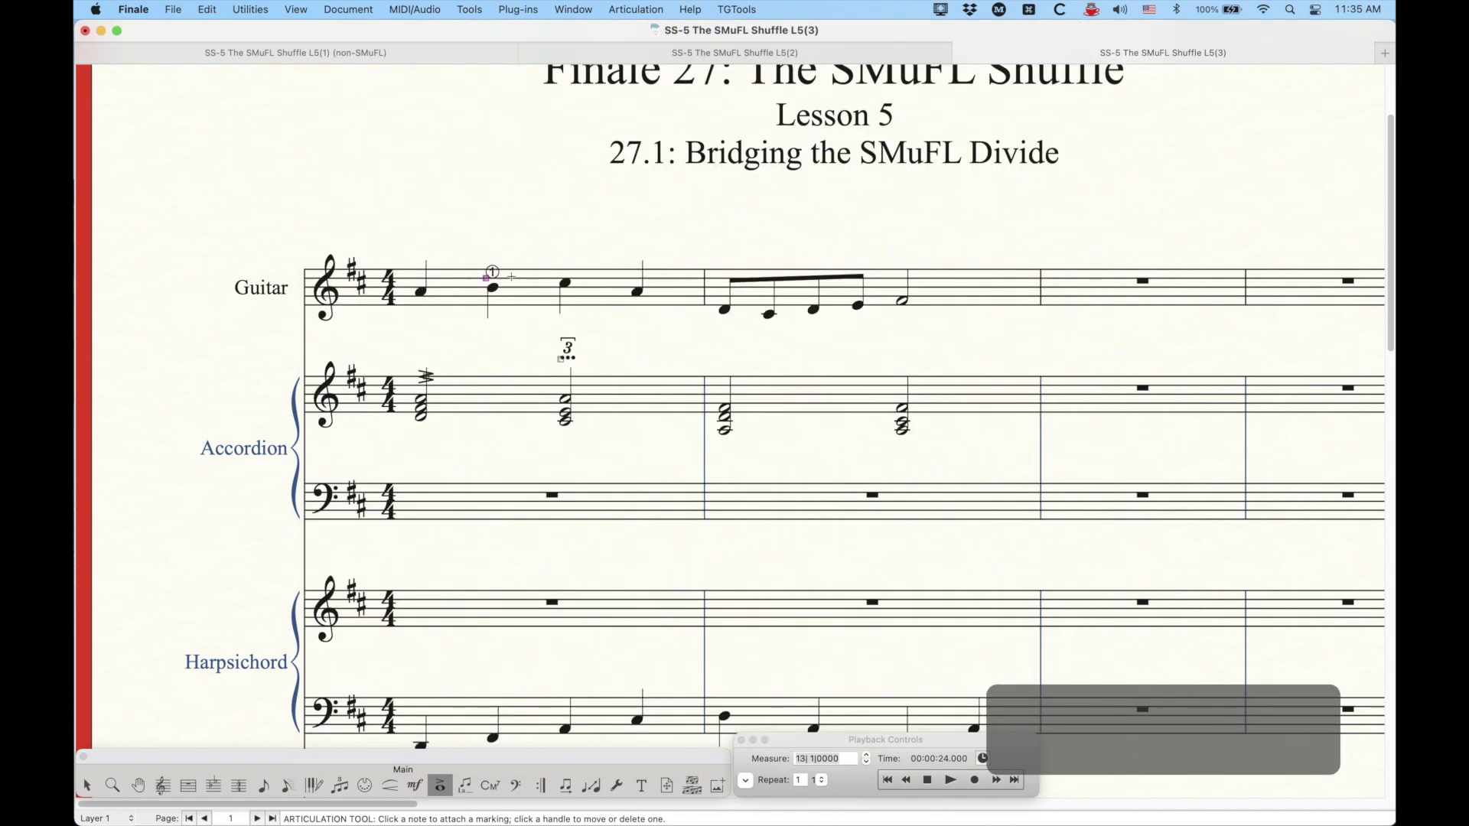
# - Attach the p plucking-finger articulation to the third Guitar note in measure 1
pyautogui.click(563, 257)
pyautogui.scroll(-10, 547, 550)
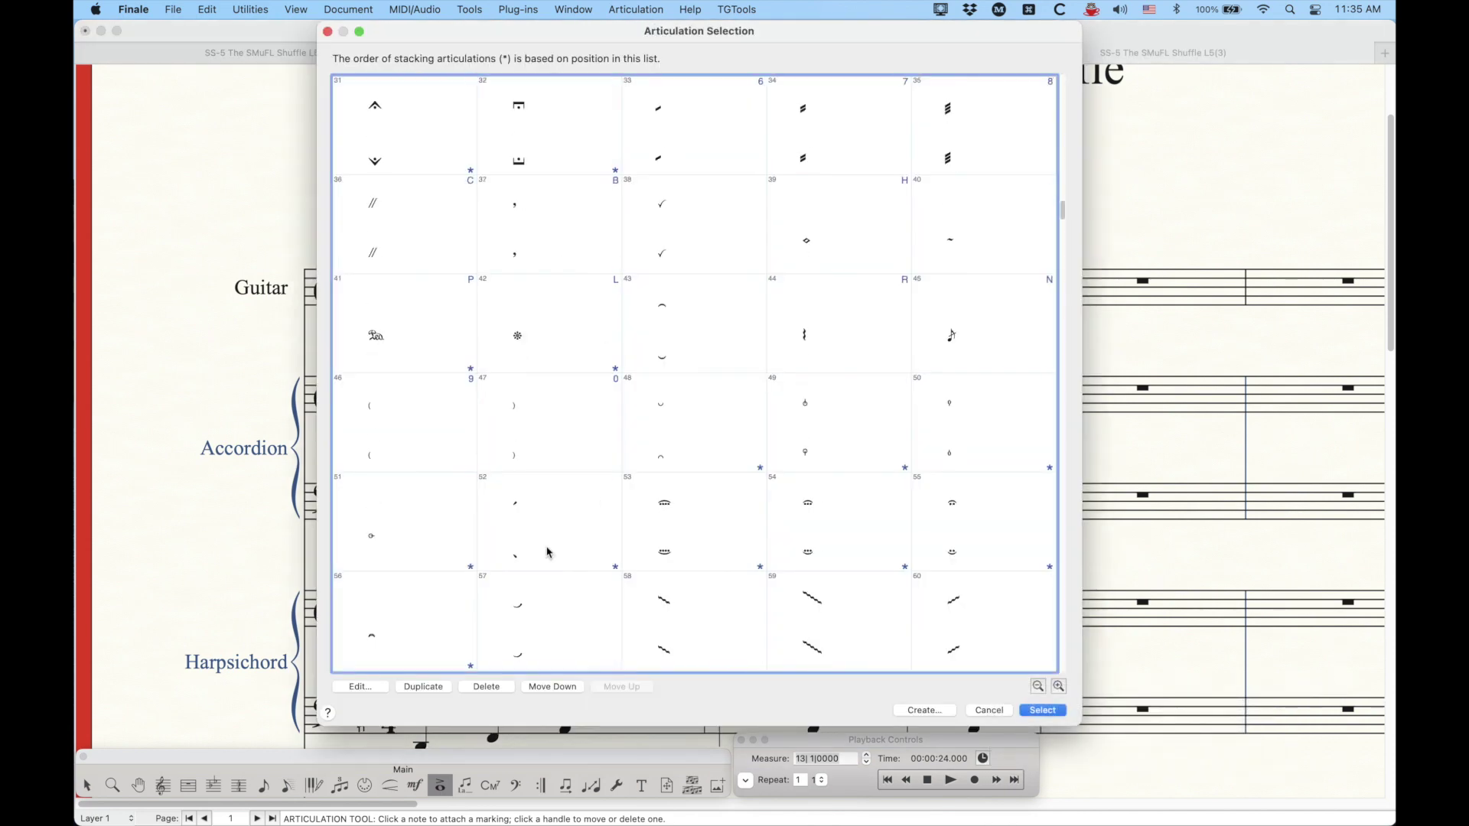
pyautogui.scroll(-5, 547, 552)
pyautogui.scroll(-5, 548, 548)
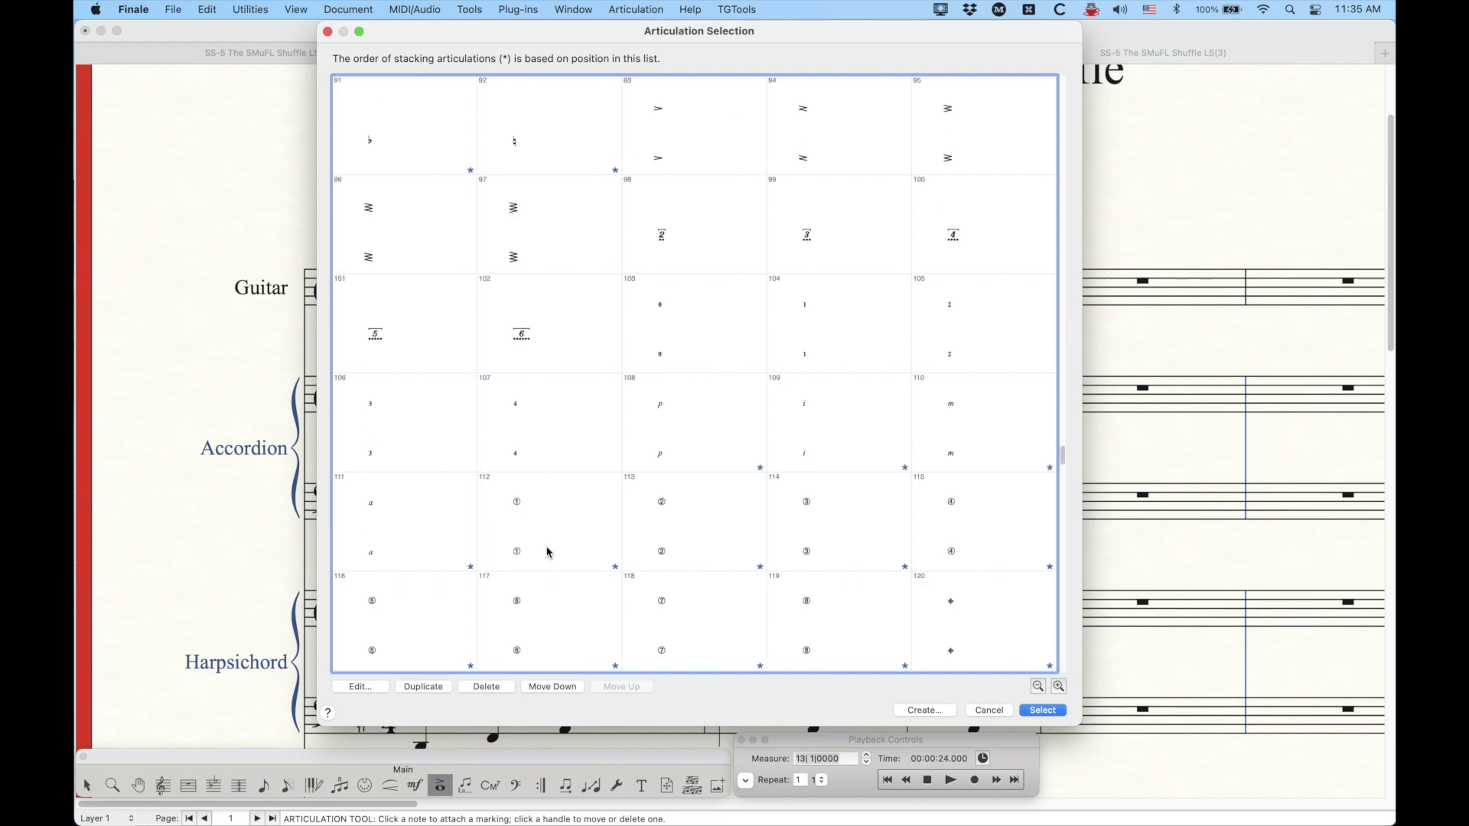
pyautogui.doubleClick(685, 458)
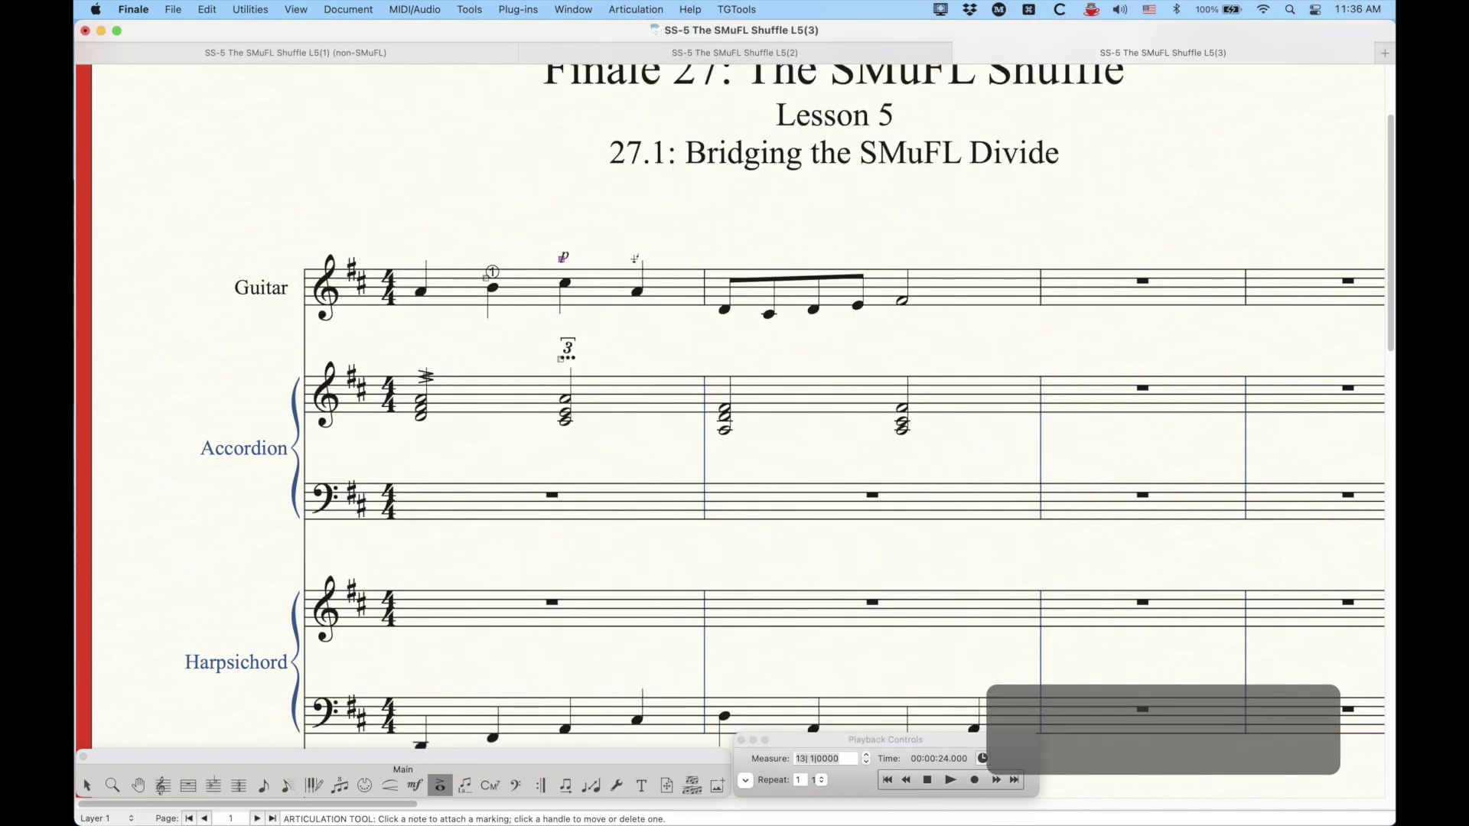
# - Attach the circled plus articulation to the fourth Guitar note in measure 1, and delete all three articulations from that Guitar measure
pyautogui.click(635, 261)
pyautogui.scroll(-10, 737, 554)
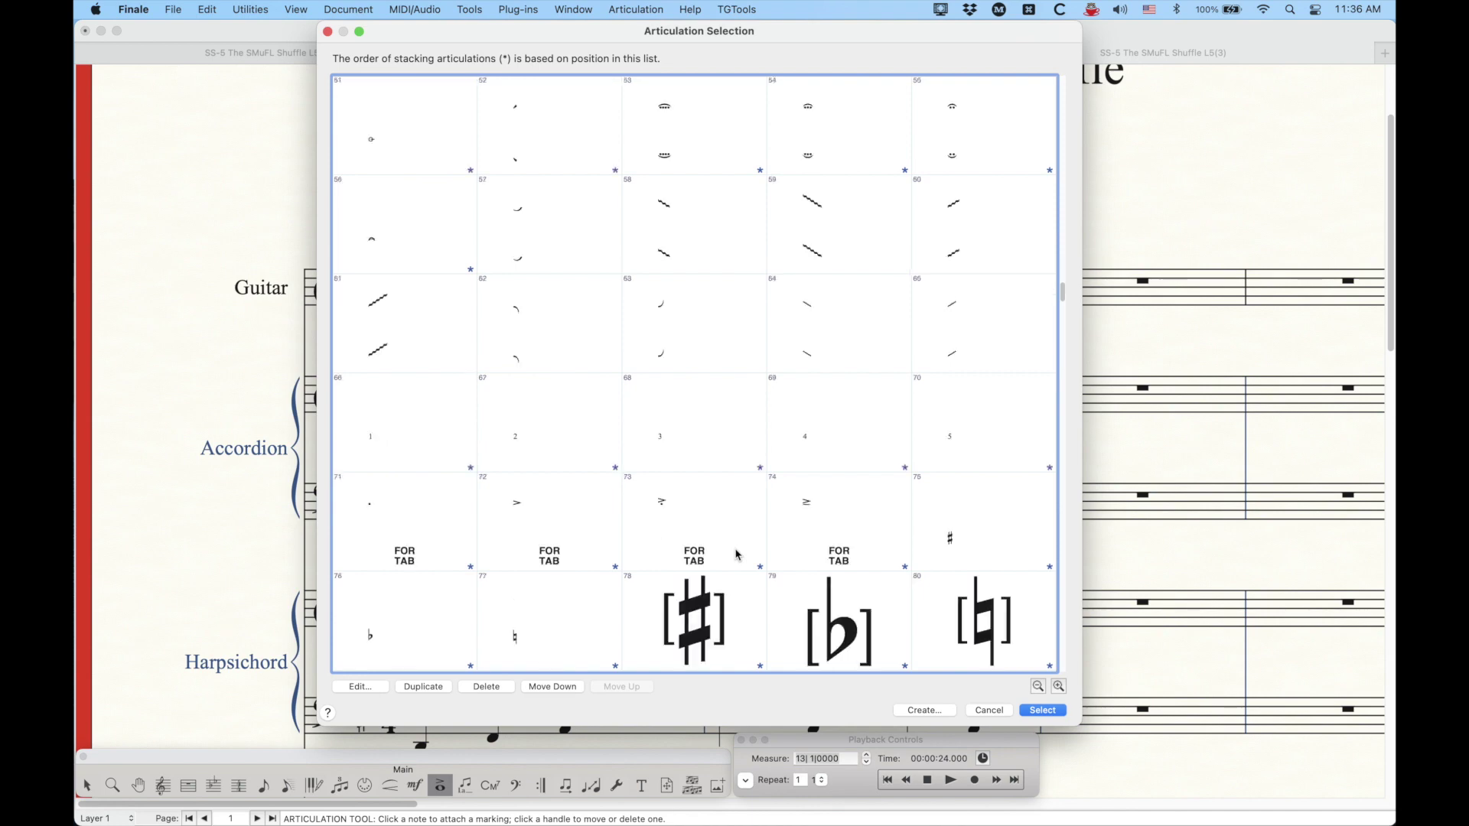
pyautogui.scroll(-10, 737, 554)
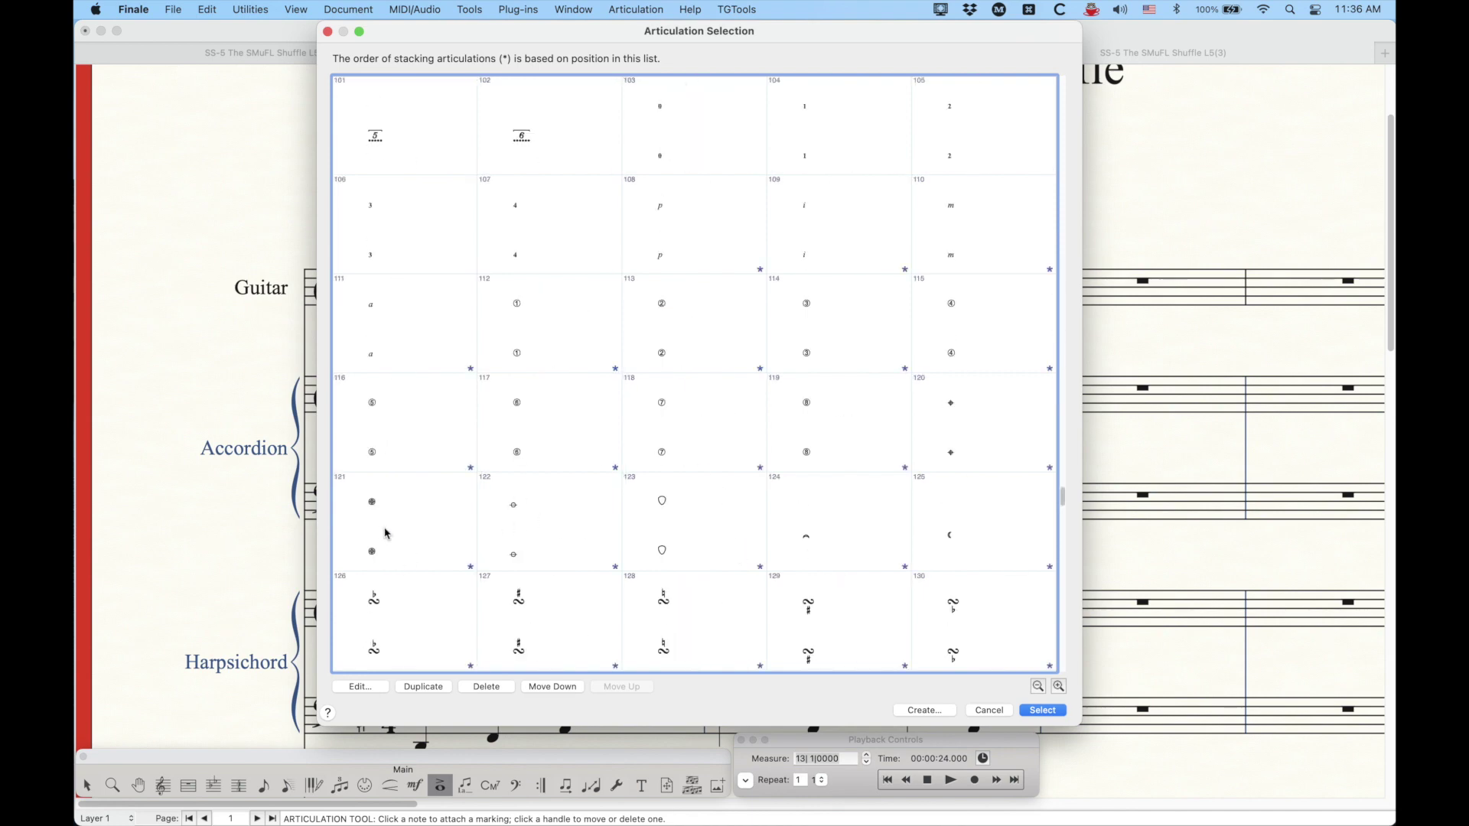
pyautogui.doubleClick(450, 494)
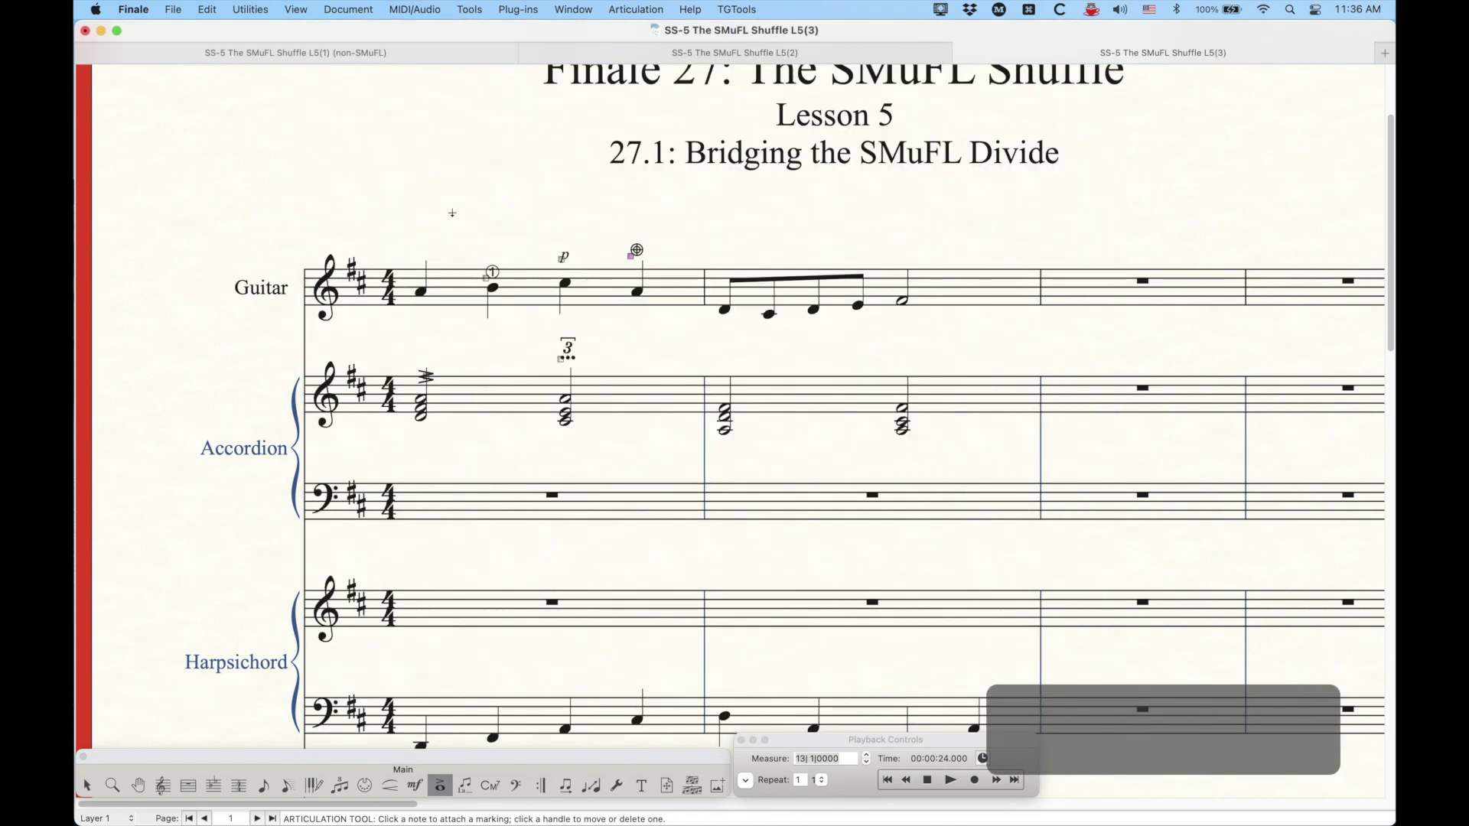
pyautogui.moveTo(416, 203); pyautogui.dragTo(694, 339)
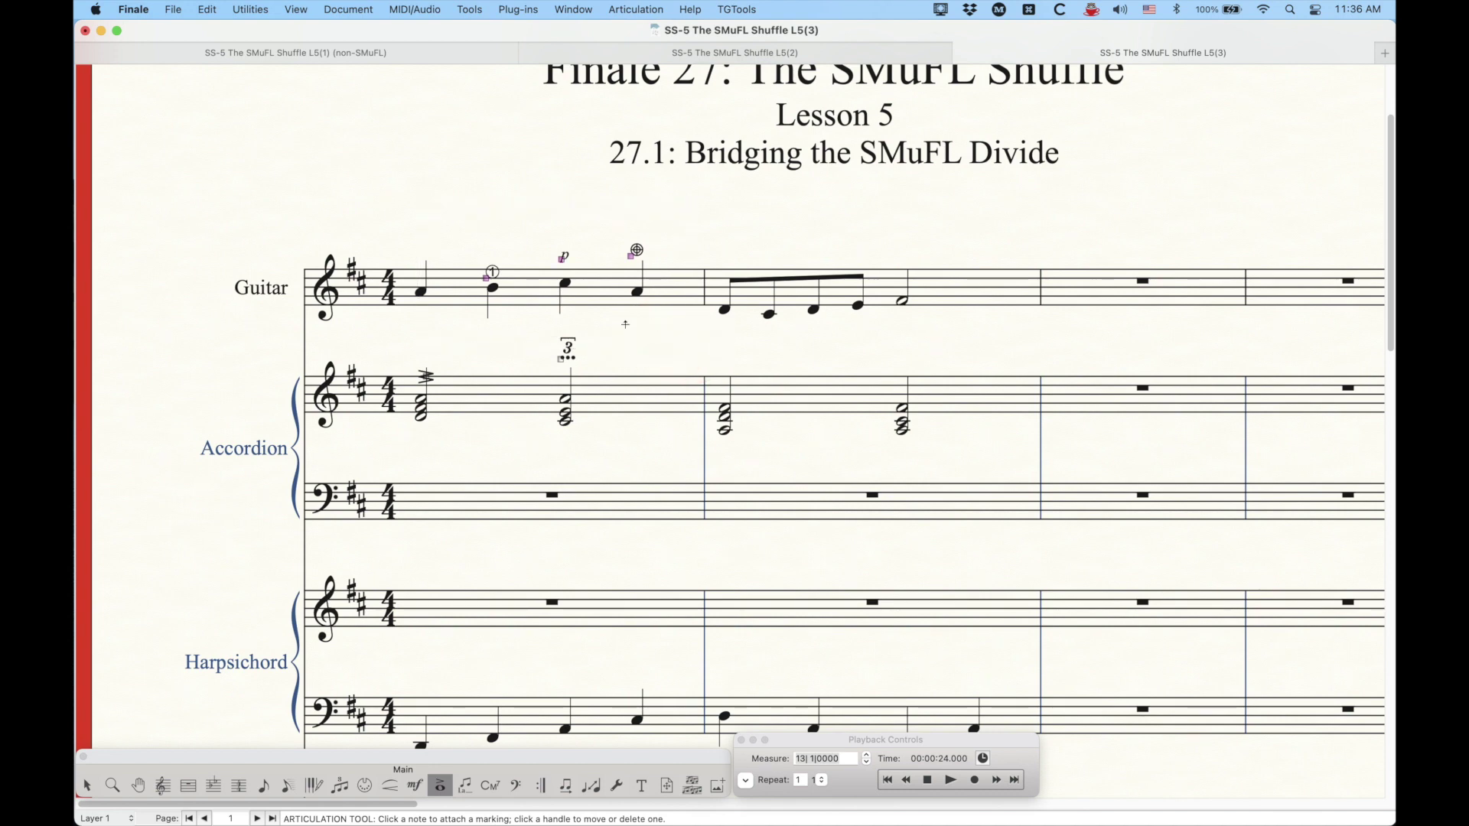
pyautogui.press('BackSpace')
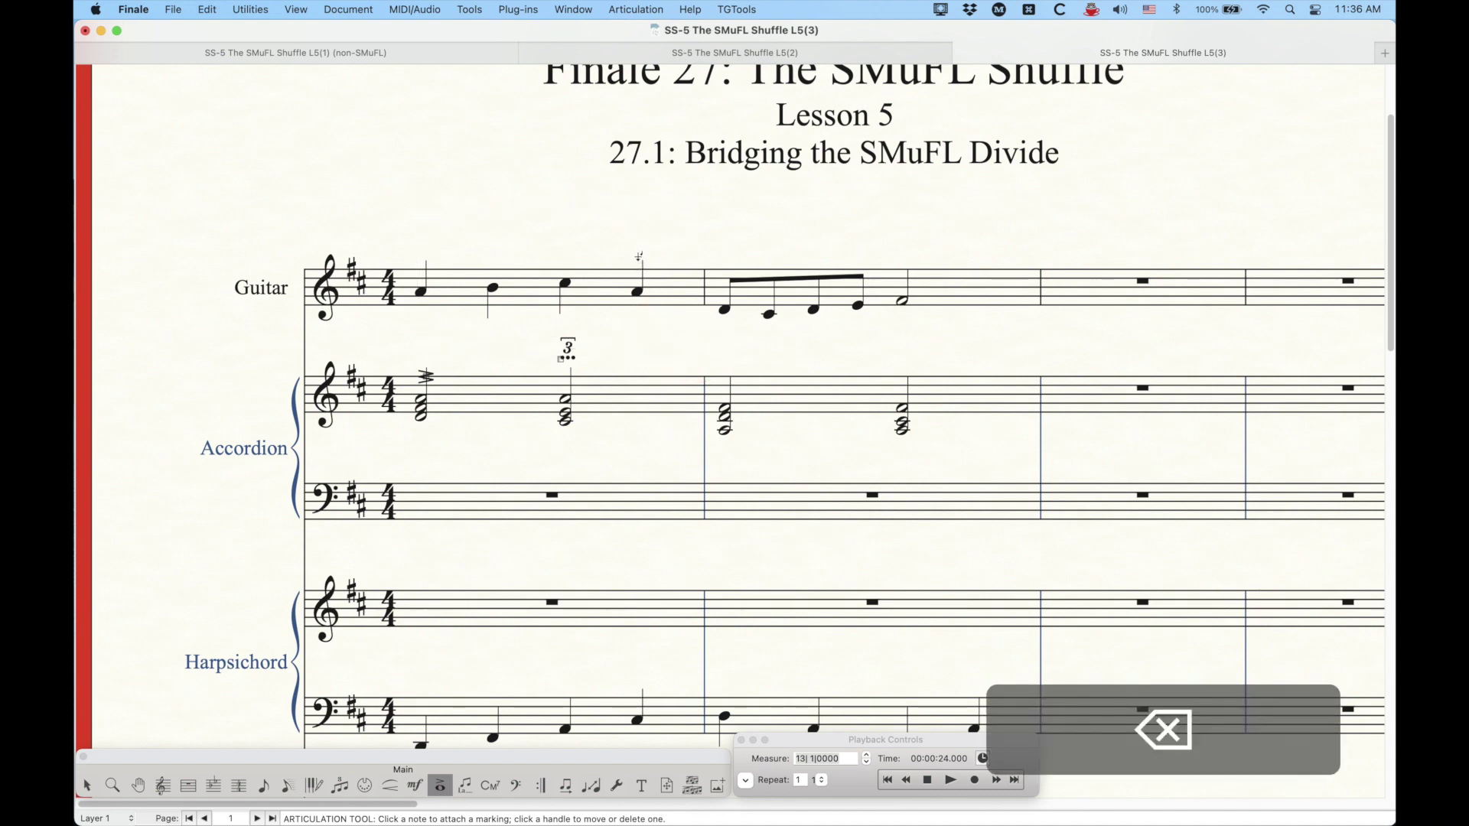
# - Review the barre lines available for the Custom Line tool and choose the solid VI line with an end hook
pyautogui.click(394, 786)
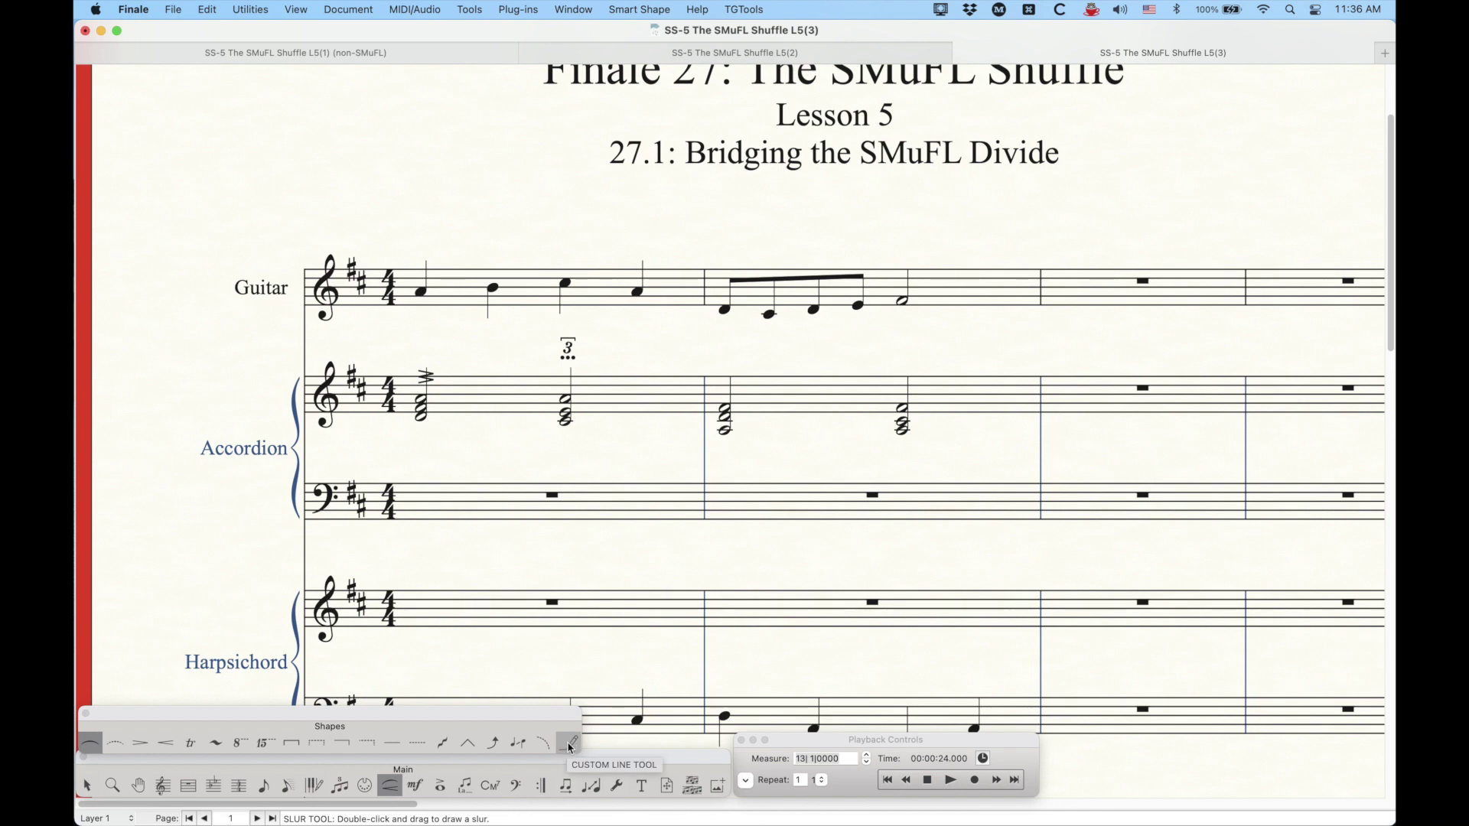
pyautogui.keyDown('alt'); pyautogui.click(570, 746); pyautogui.keyUp('alt')
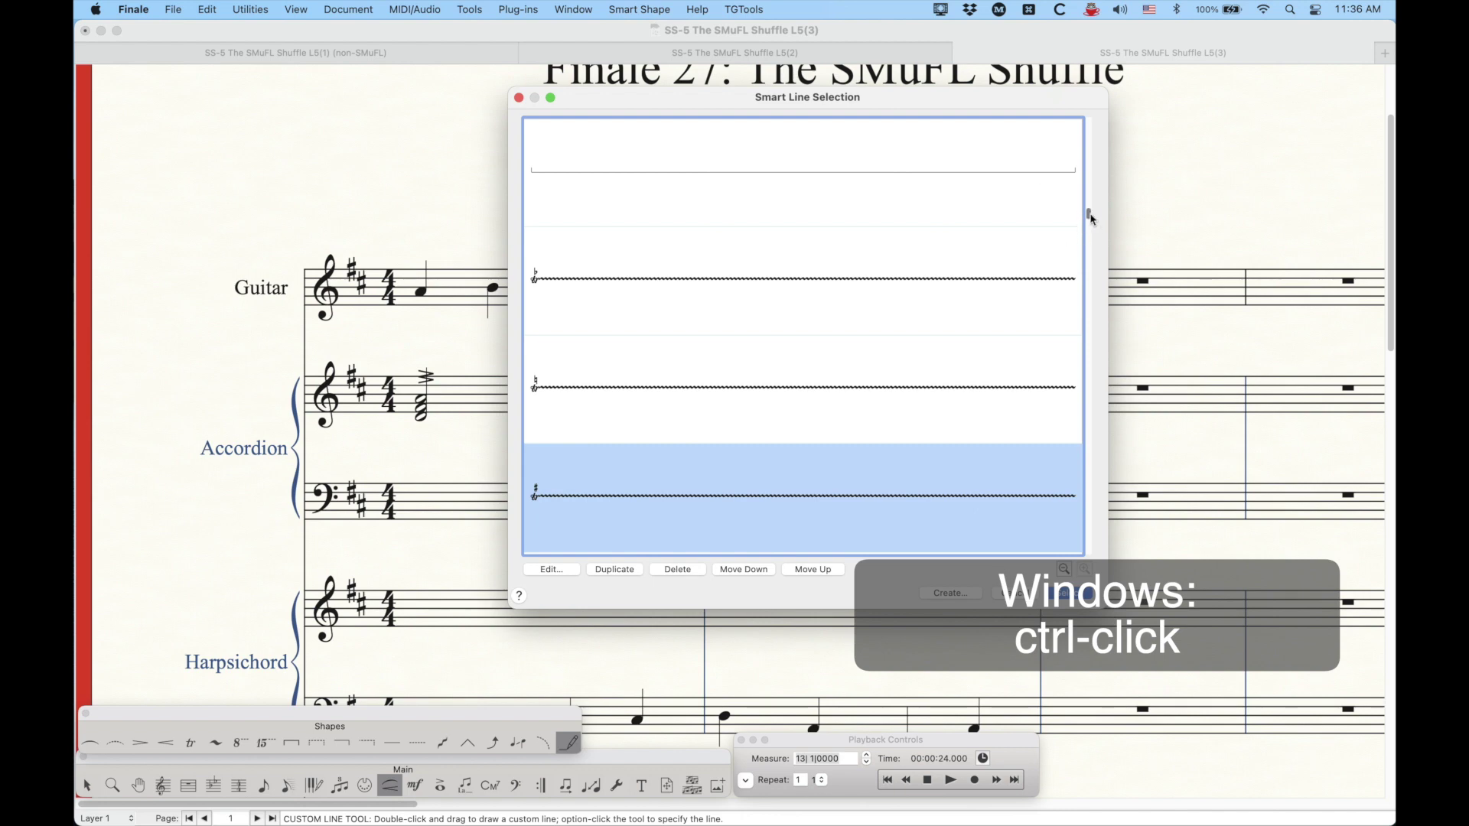
pyautogui.moveTo(1091, 217); pyautogui.dragTo(1081, 396)
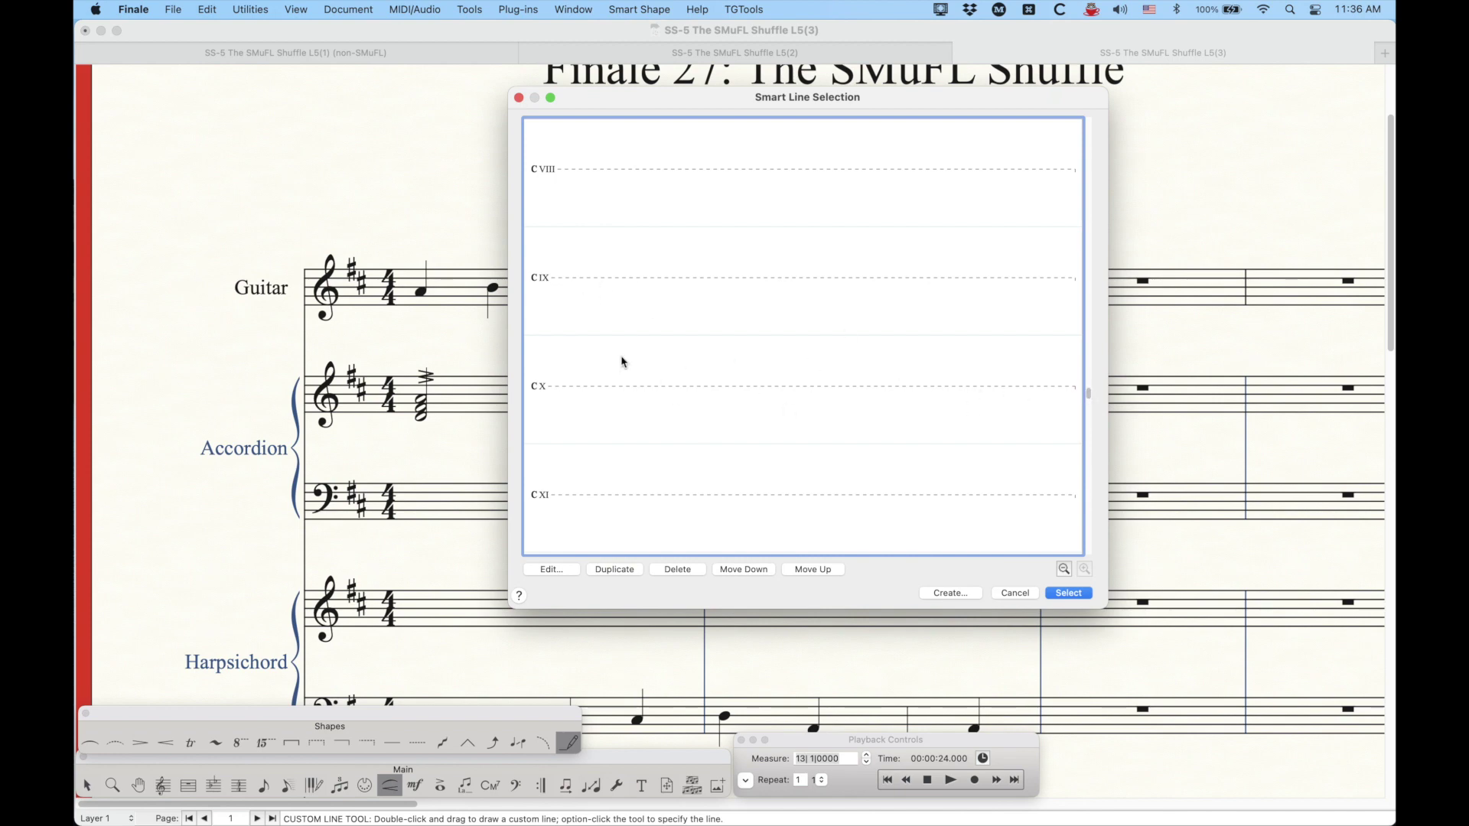
pyautogui.scroll(-1, 961, 417)
pyautogui.click(1090, 399)
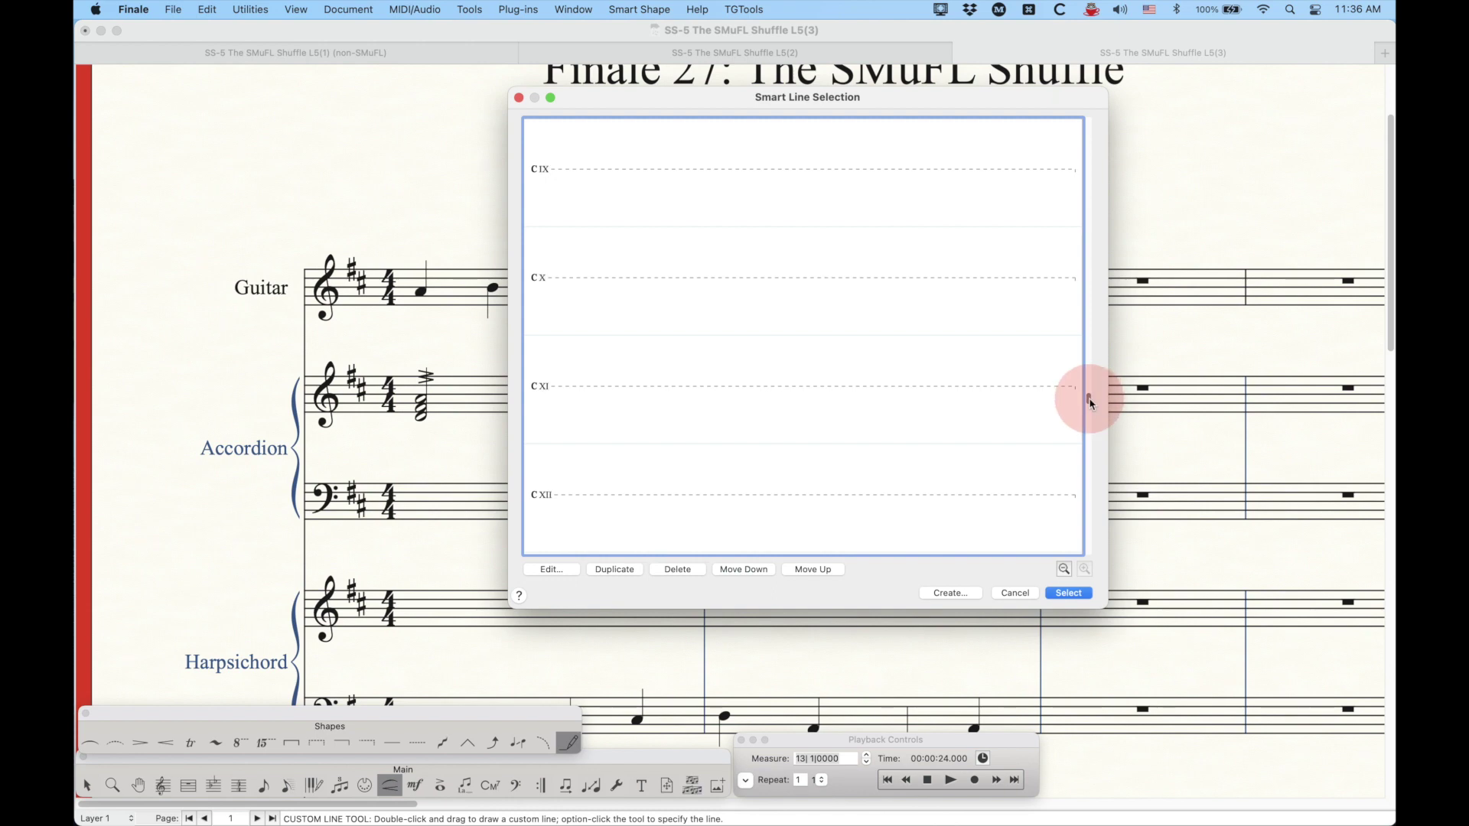
pyautogui.moveTo(1090, 399); pyautogui.dragTo(1088, 486)
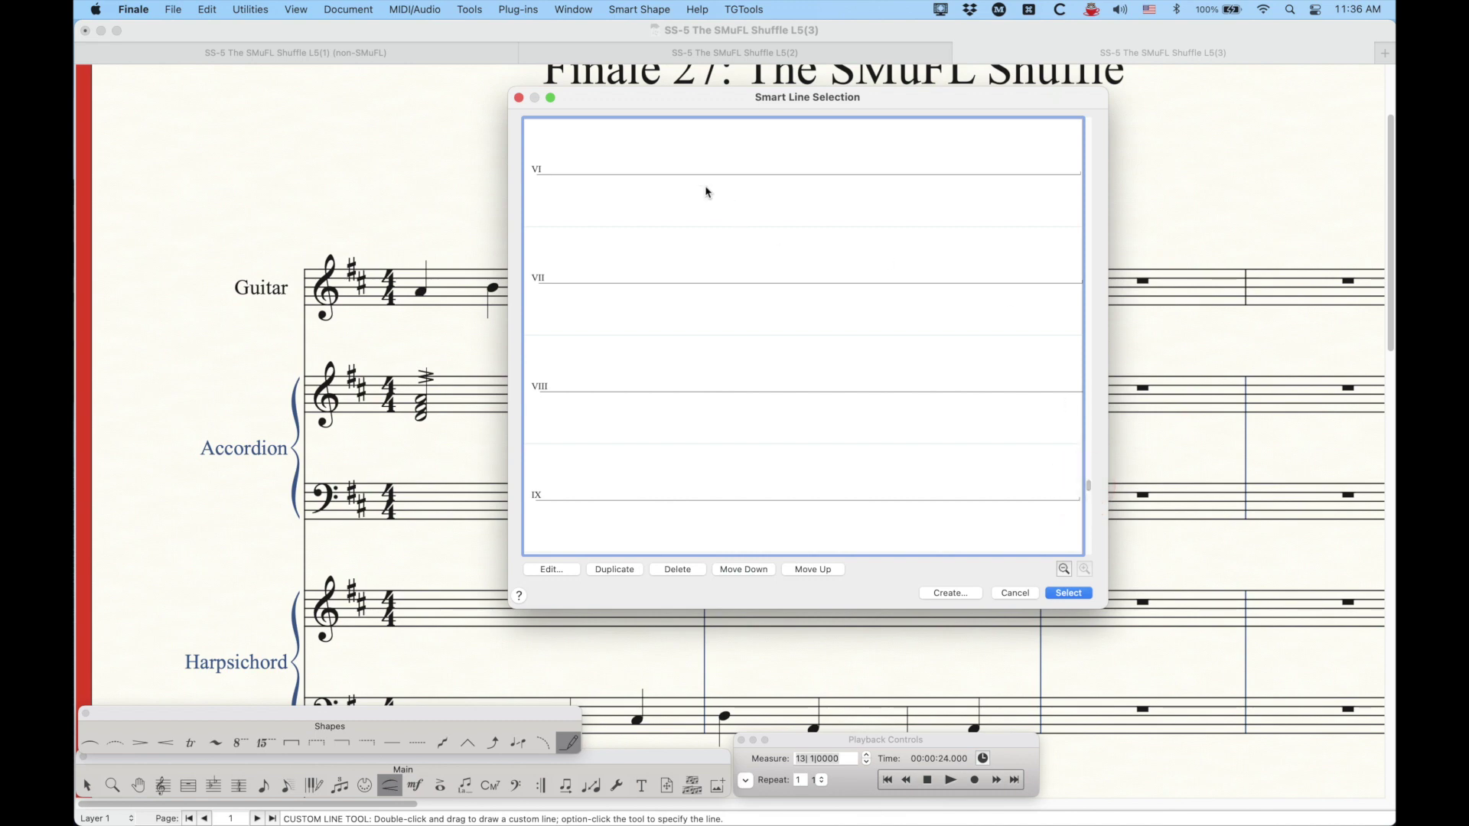
pyautogui.click(707, 191)
pyautogui.click(1069, 594)
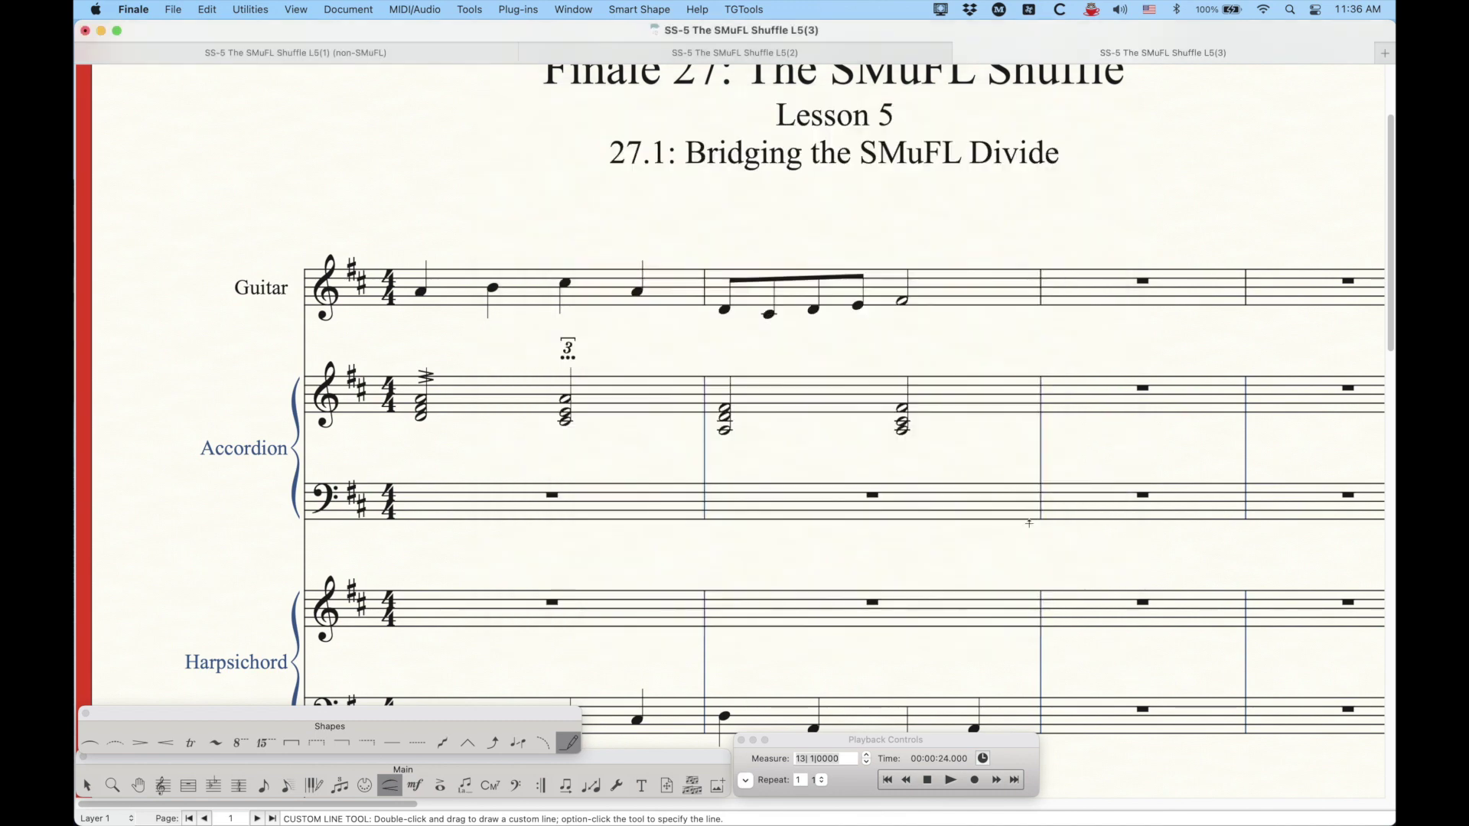
# - Draw the VI custom line beneath the Guitar notes across measure 2, and delete it again
pyautogui.doubleClick(721, 332)
pyautogui.moveTo(721, 332)
pyautogui.mouseDown()
pyautogui.moveTo(905, 351)
pyautogui.moveTo(938, 330)
pyautogui.moveTo(1028, 332)
pyautogui.mouseUp()
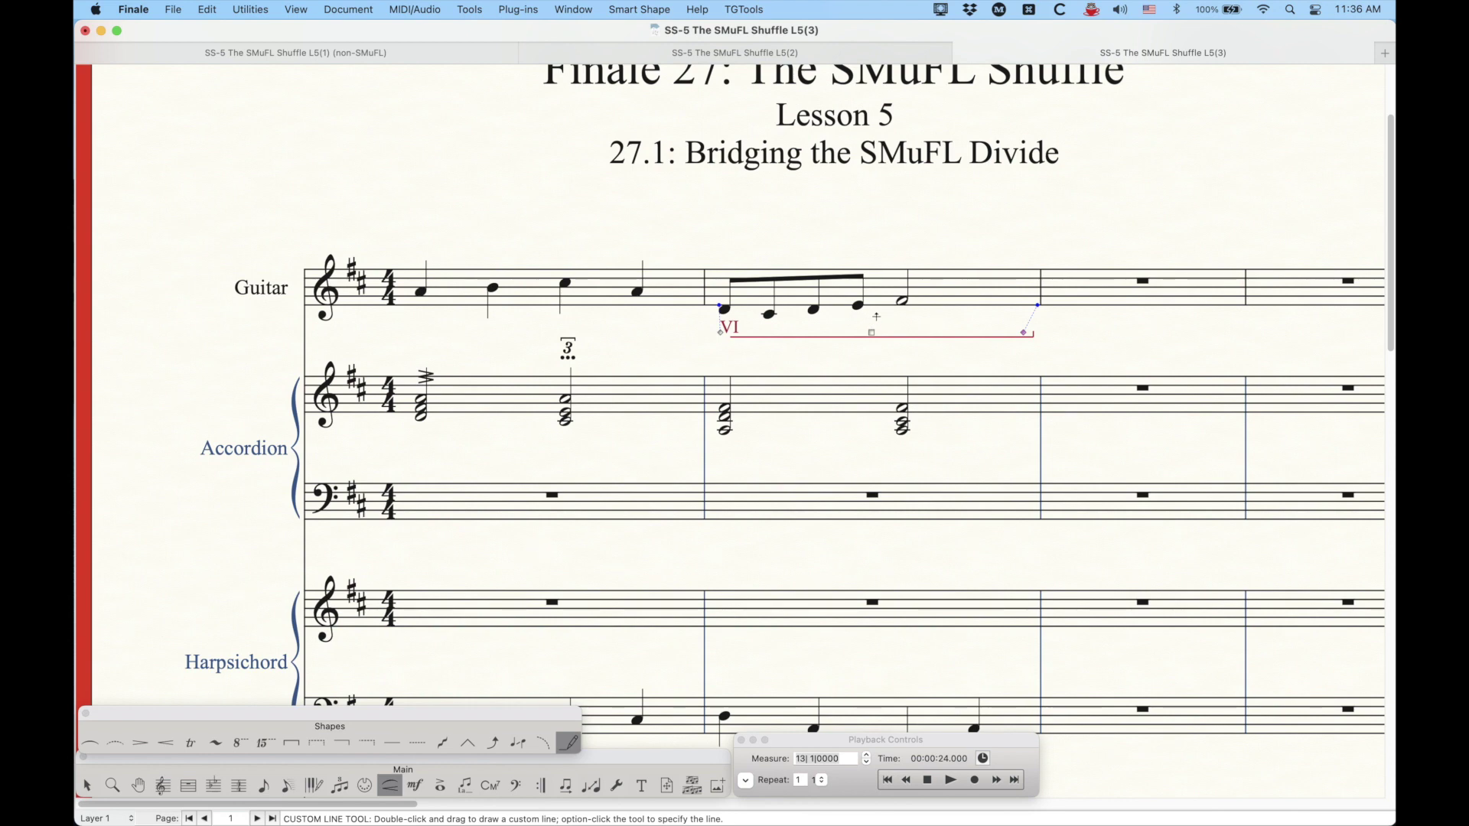
pyautogui.click(887, 348)
pyautogui.press('BackSpace')
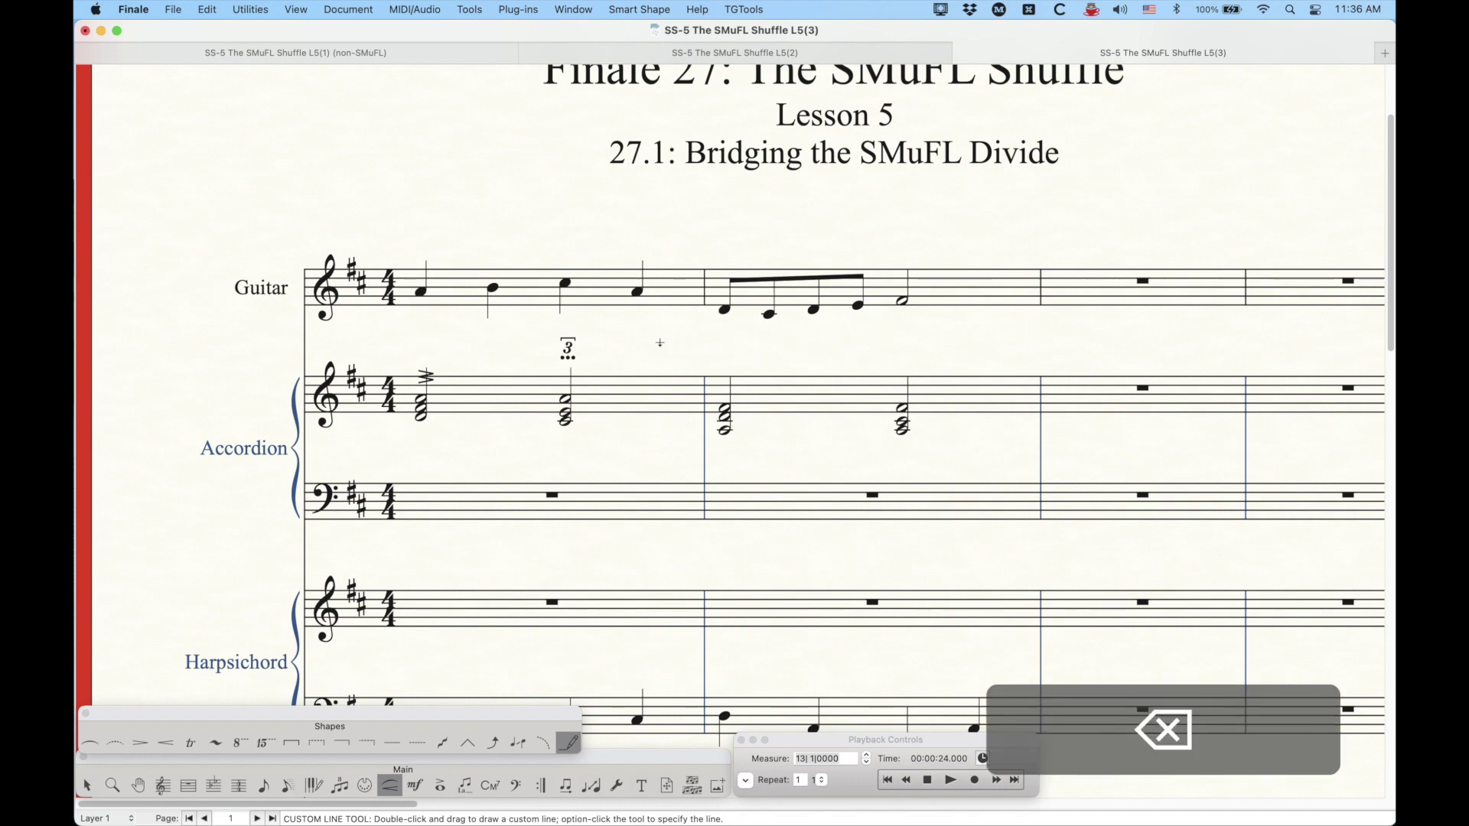
# - Review the ornament articulations available in the Articulation Selection list for the first Guitar note in measure 1
pyautogui.click(440, 786)
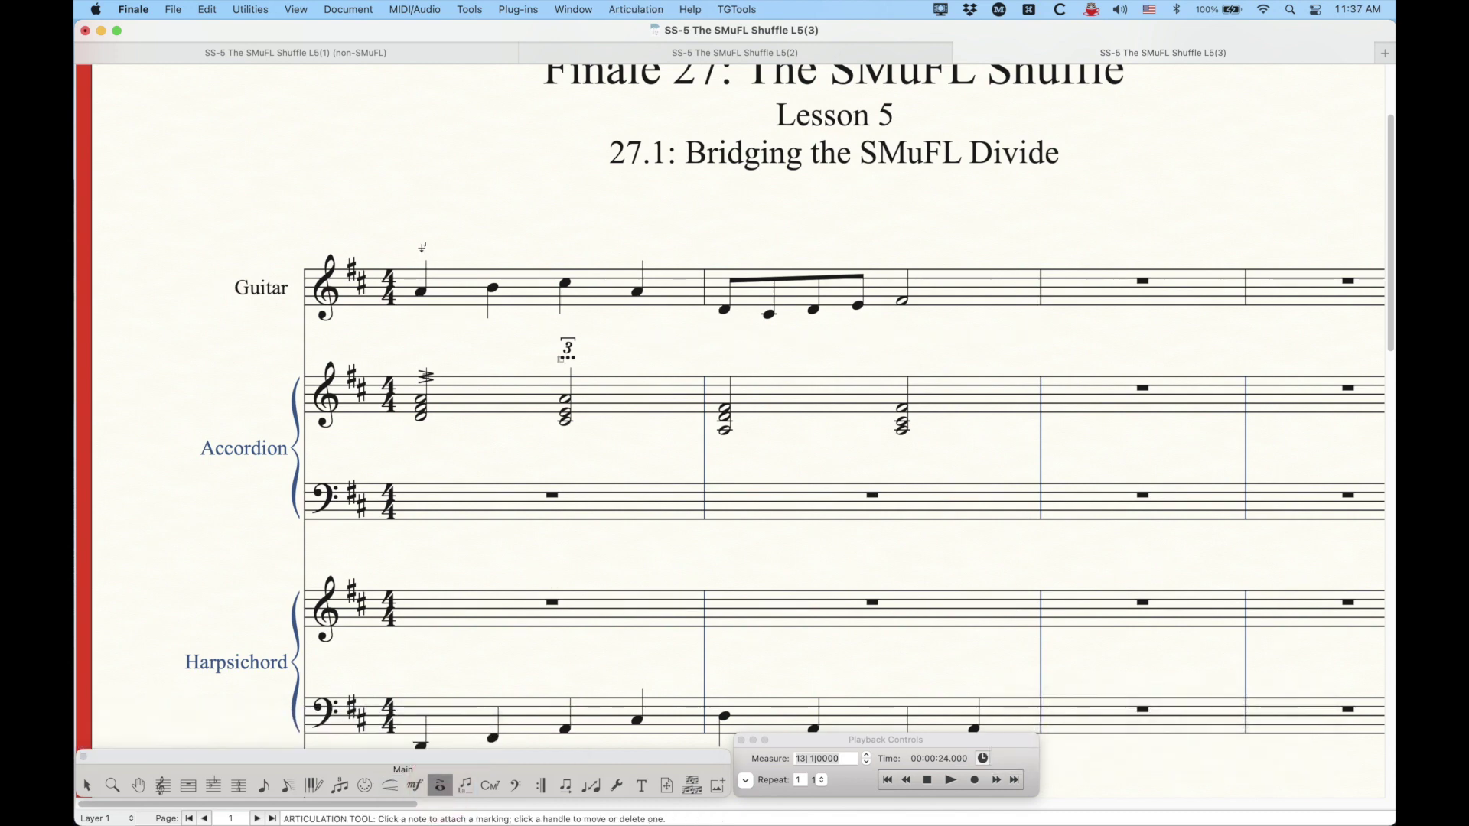
pyautogui.click(421, 251)
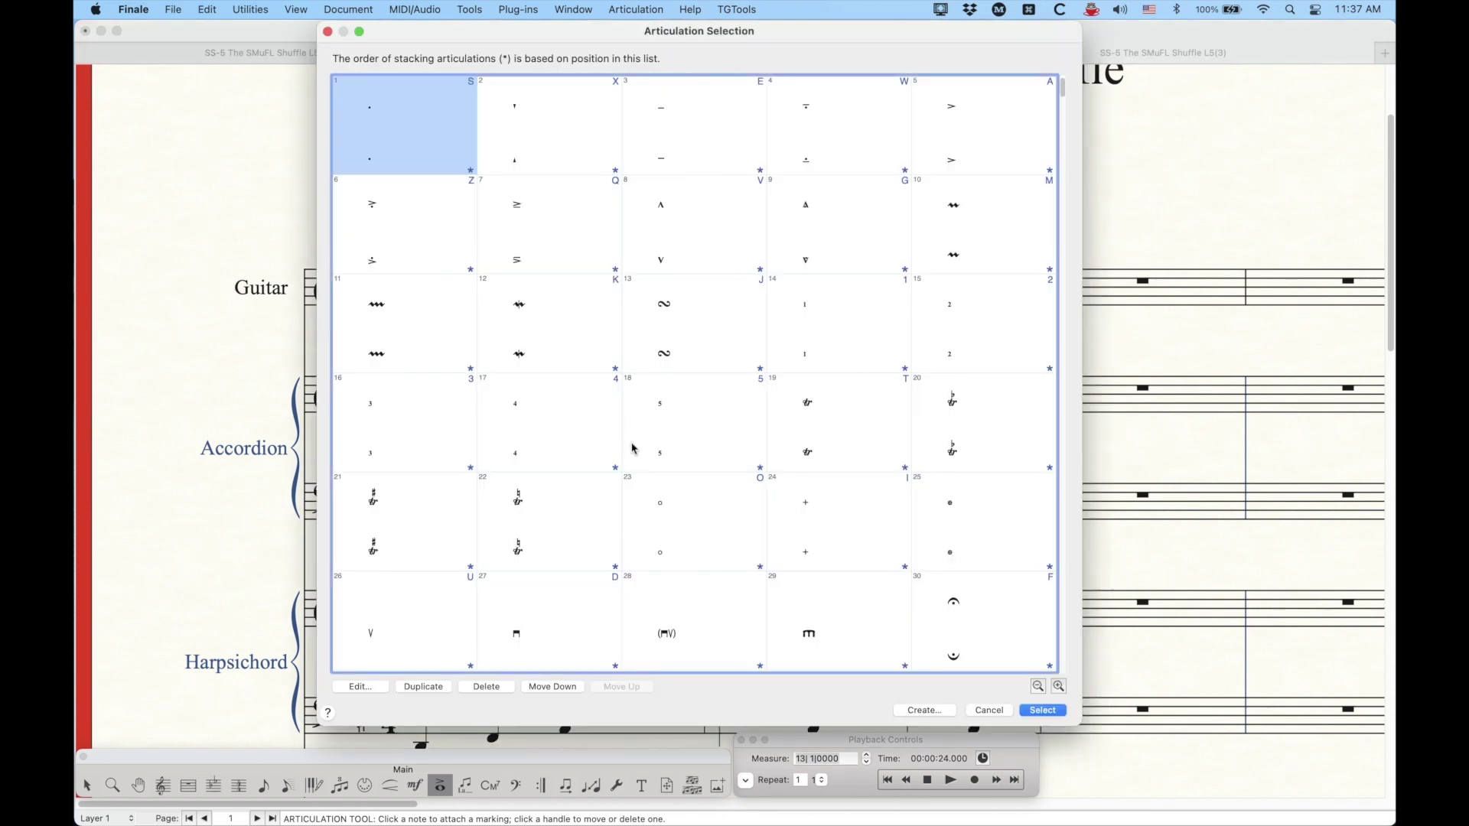
pyautogui.scroll(-5, 634, 449)
pyautogui.scroll(-14, 634, 449)
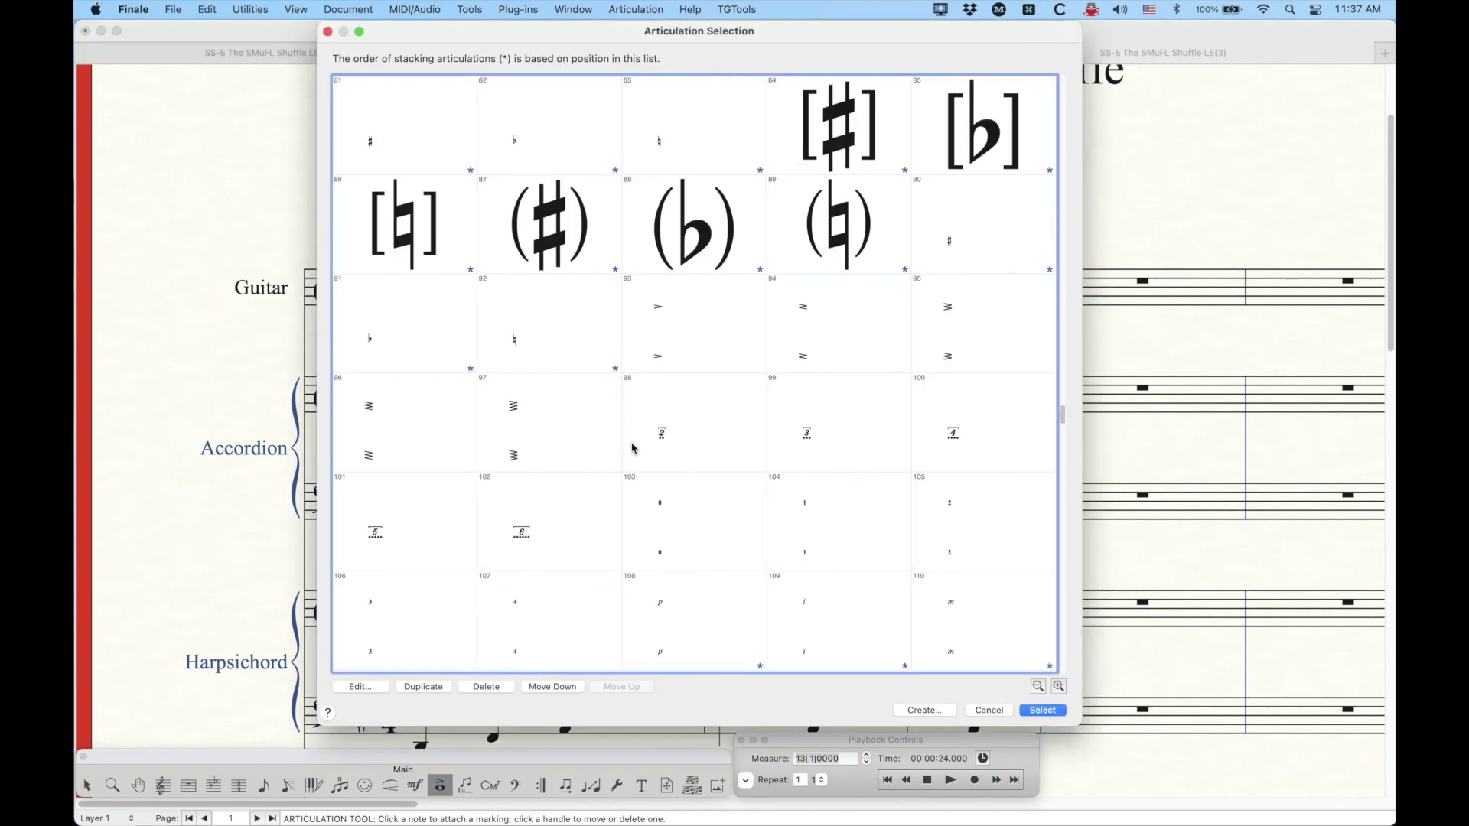
pyautogui.scroll(-6, 633, 449)
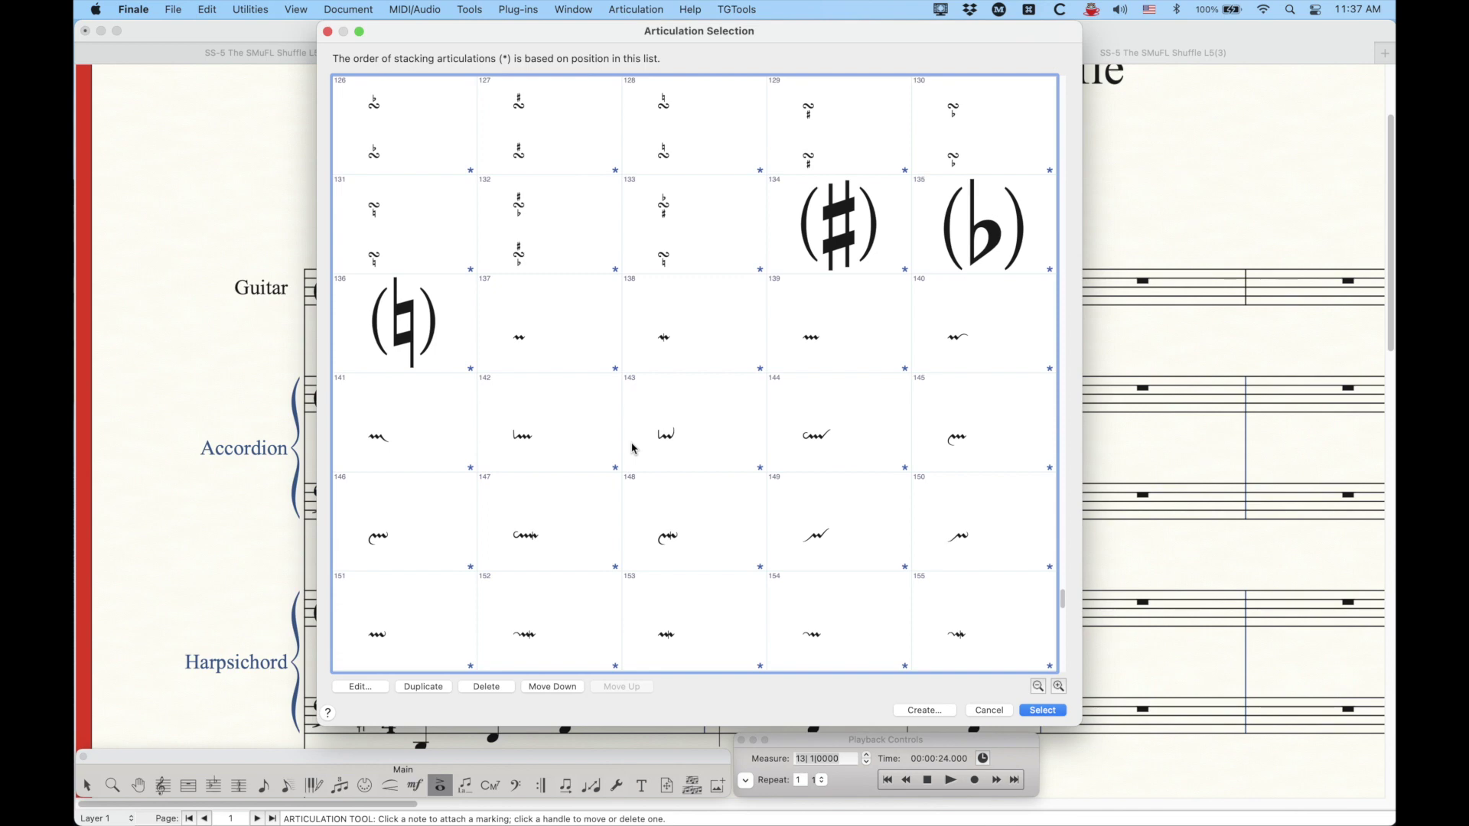
pyautogui.scroll(-2, 634, 449)
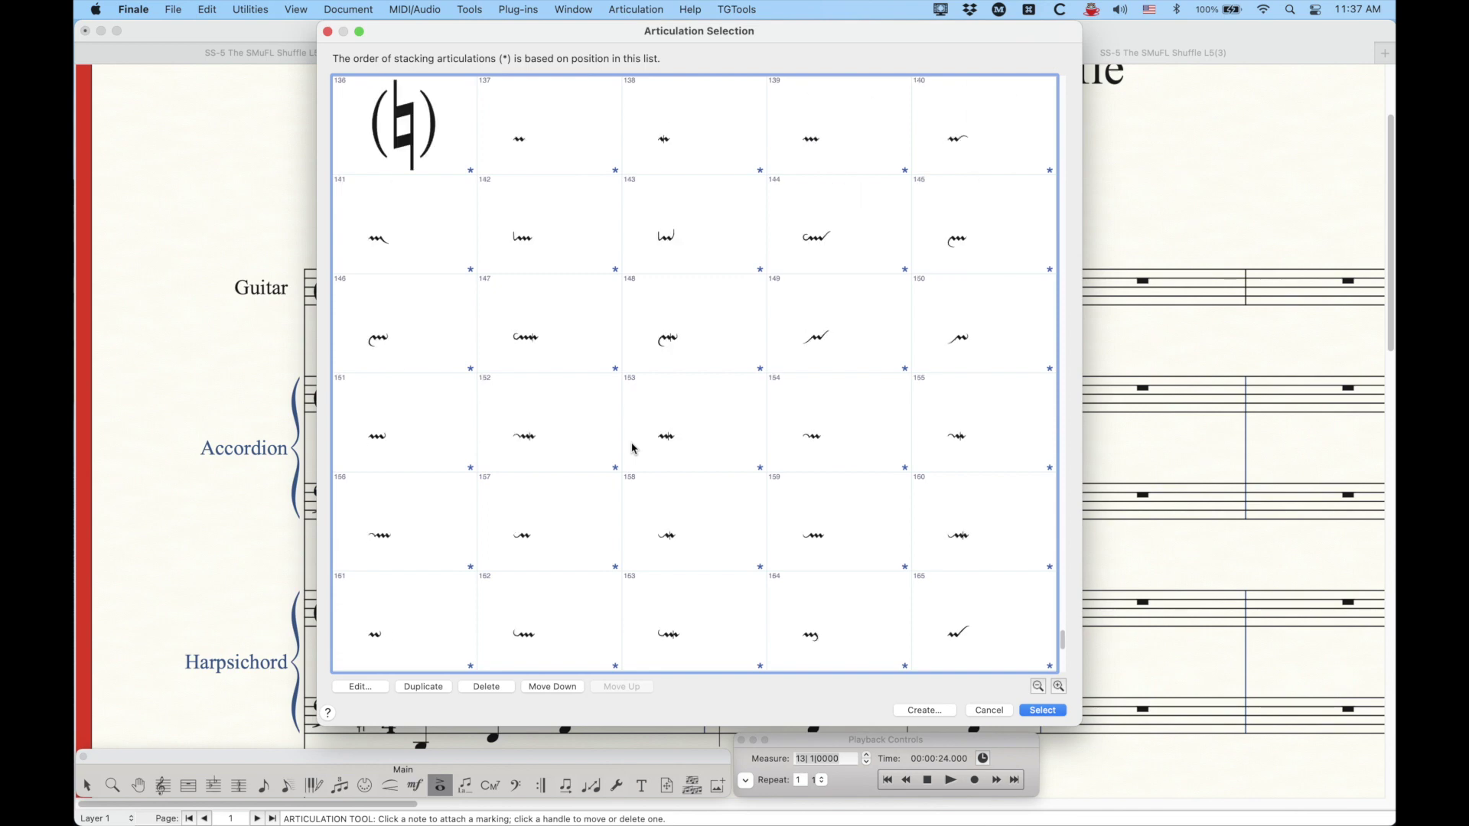
pyautogui.click(554, 155)
pyautogui.scroll(-1, 620, 444)
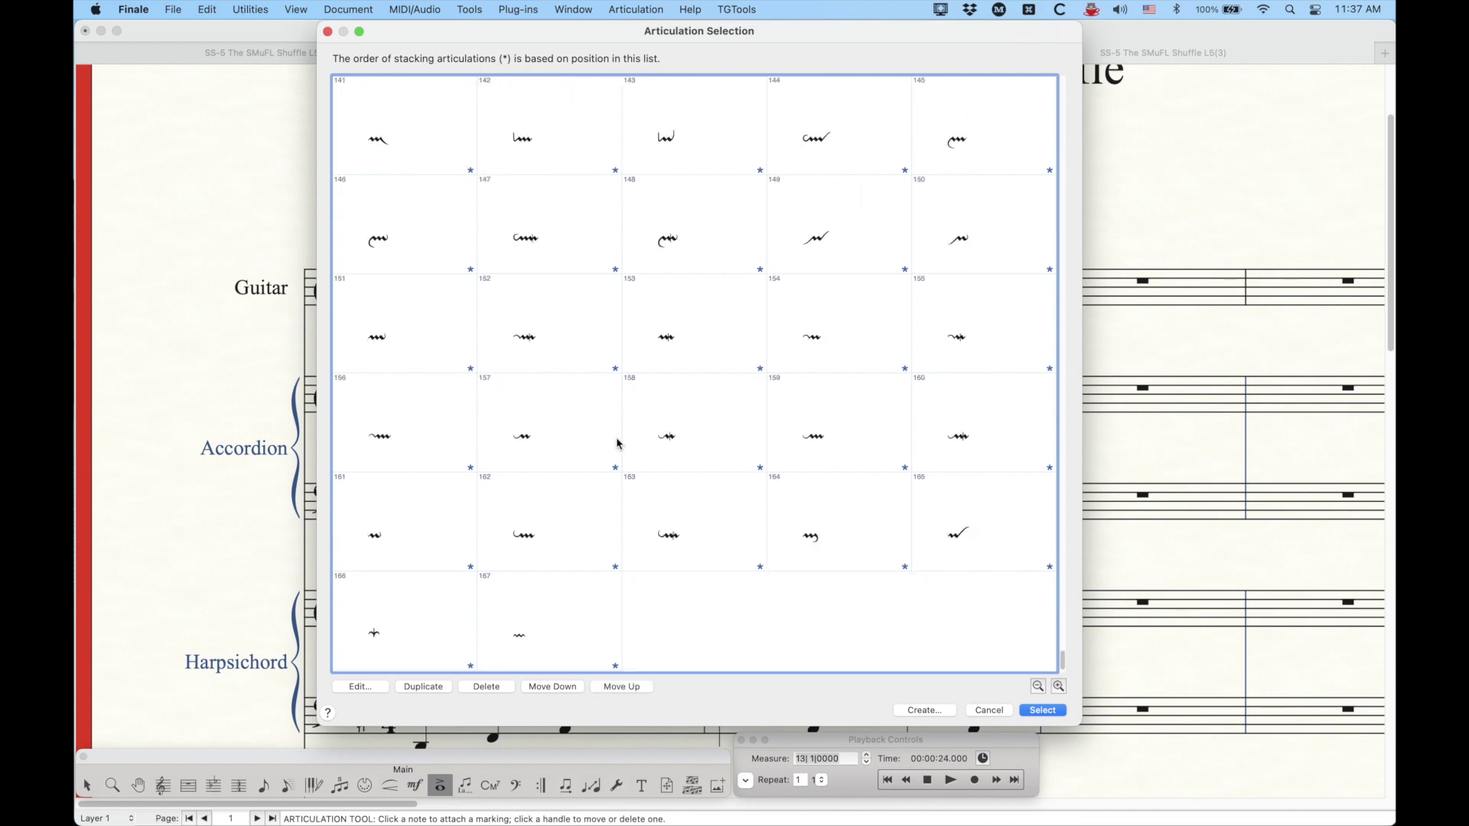
pyautogui.scroll(2, 629, 467)
pyautogui.scroll(-2, 629, 467)
pyautogui.scroll(2, 620, 444)
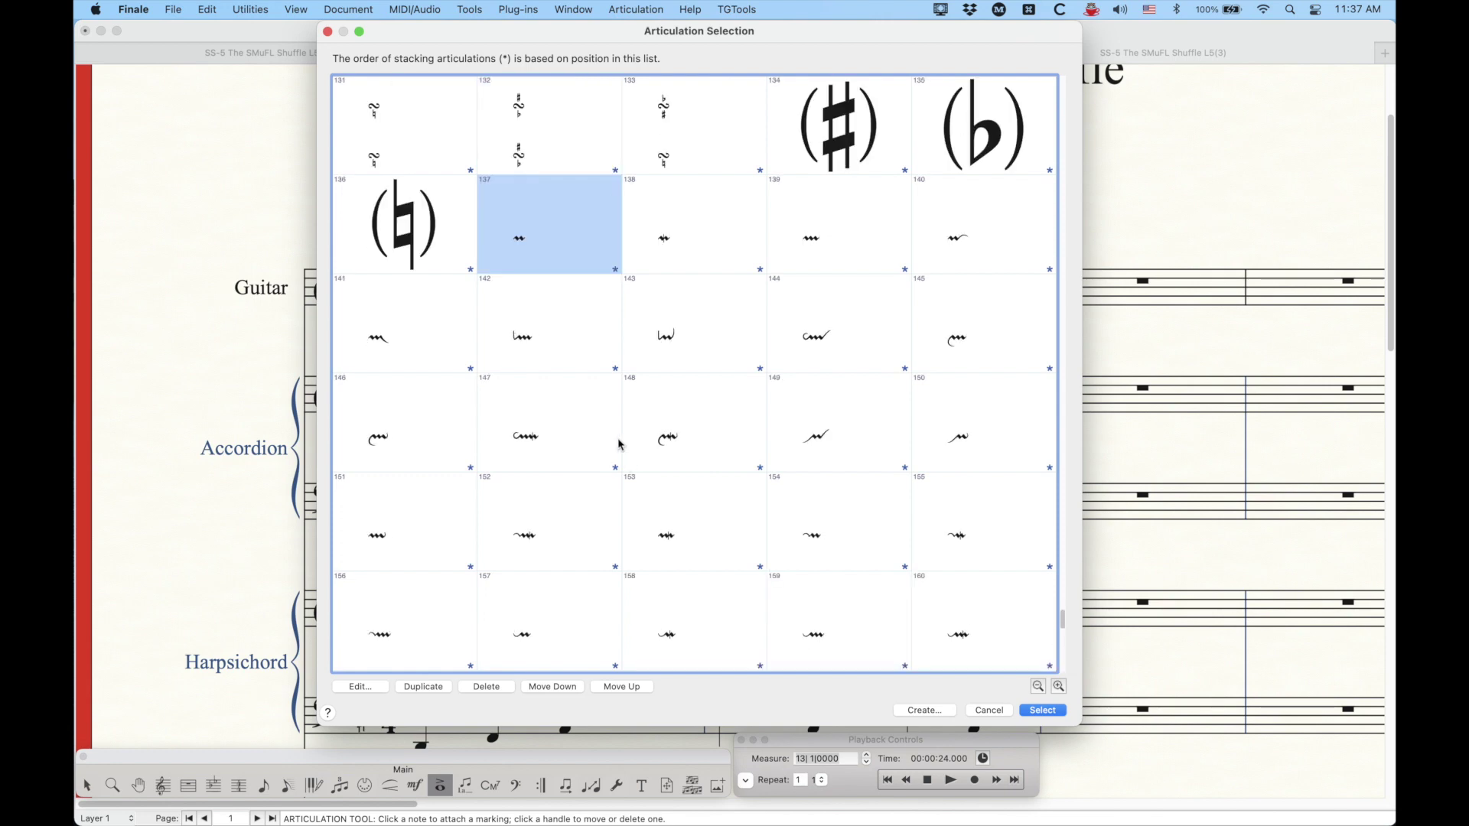
pyautogui.scroll(-2, 623, 393)
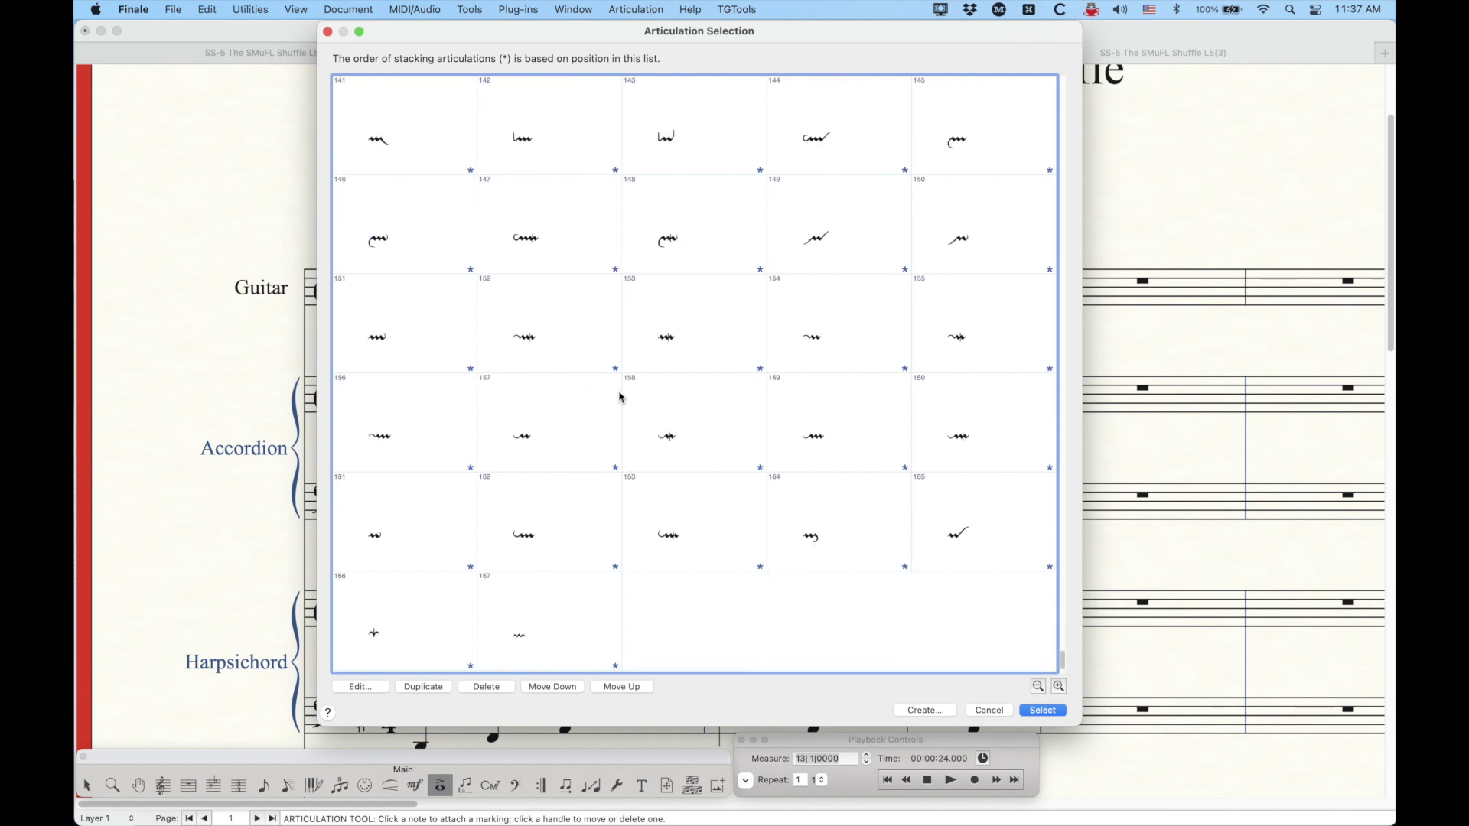
# - Attach ornament articulation 148 to the first Guitar note in measure 1, and delete it again
pyautogui.click(706, 228)
pyautogui.doubleClick(706, 228)
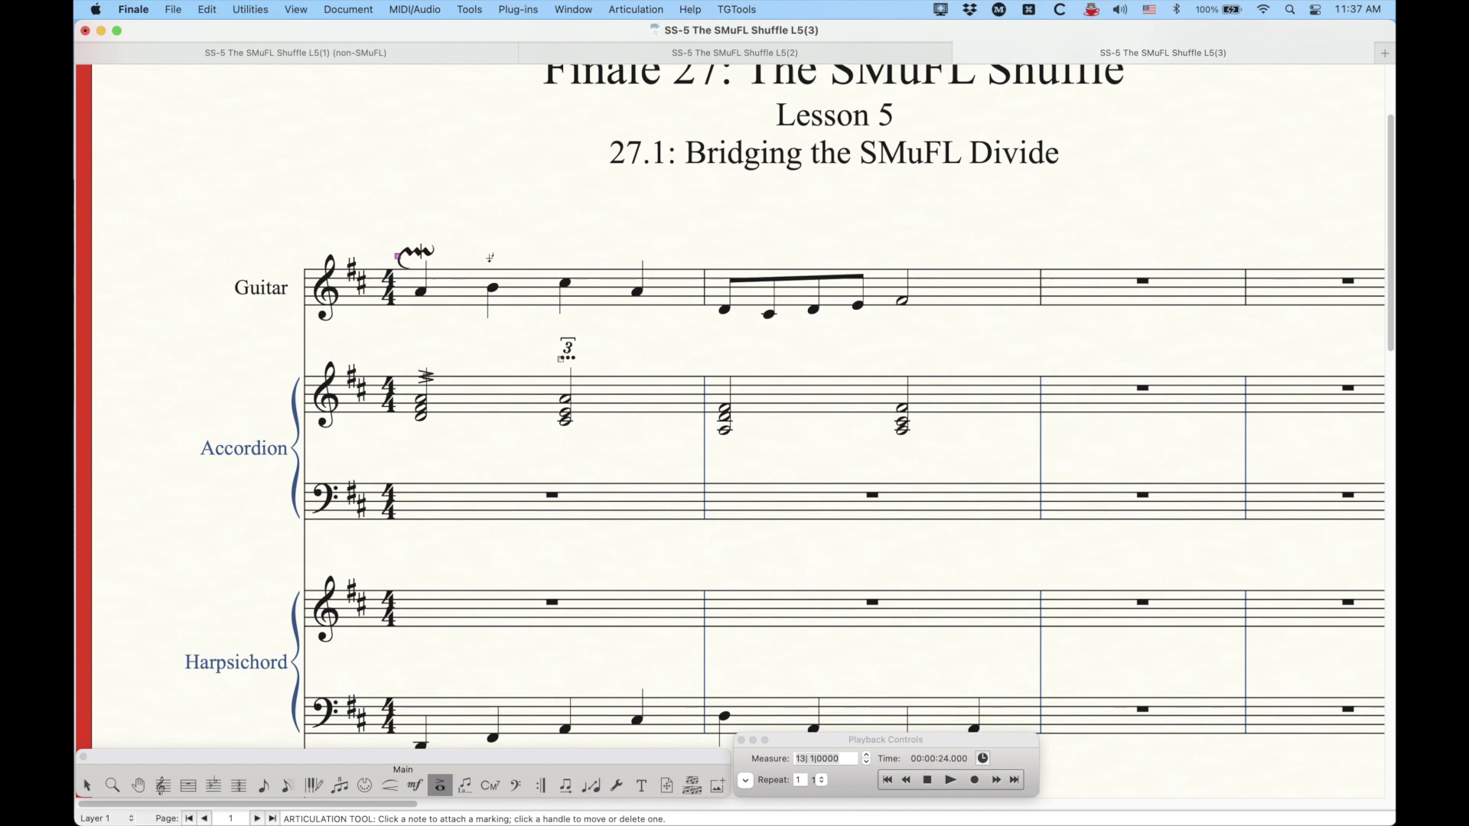
pyautogui.press('BackSpace')
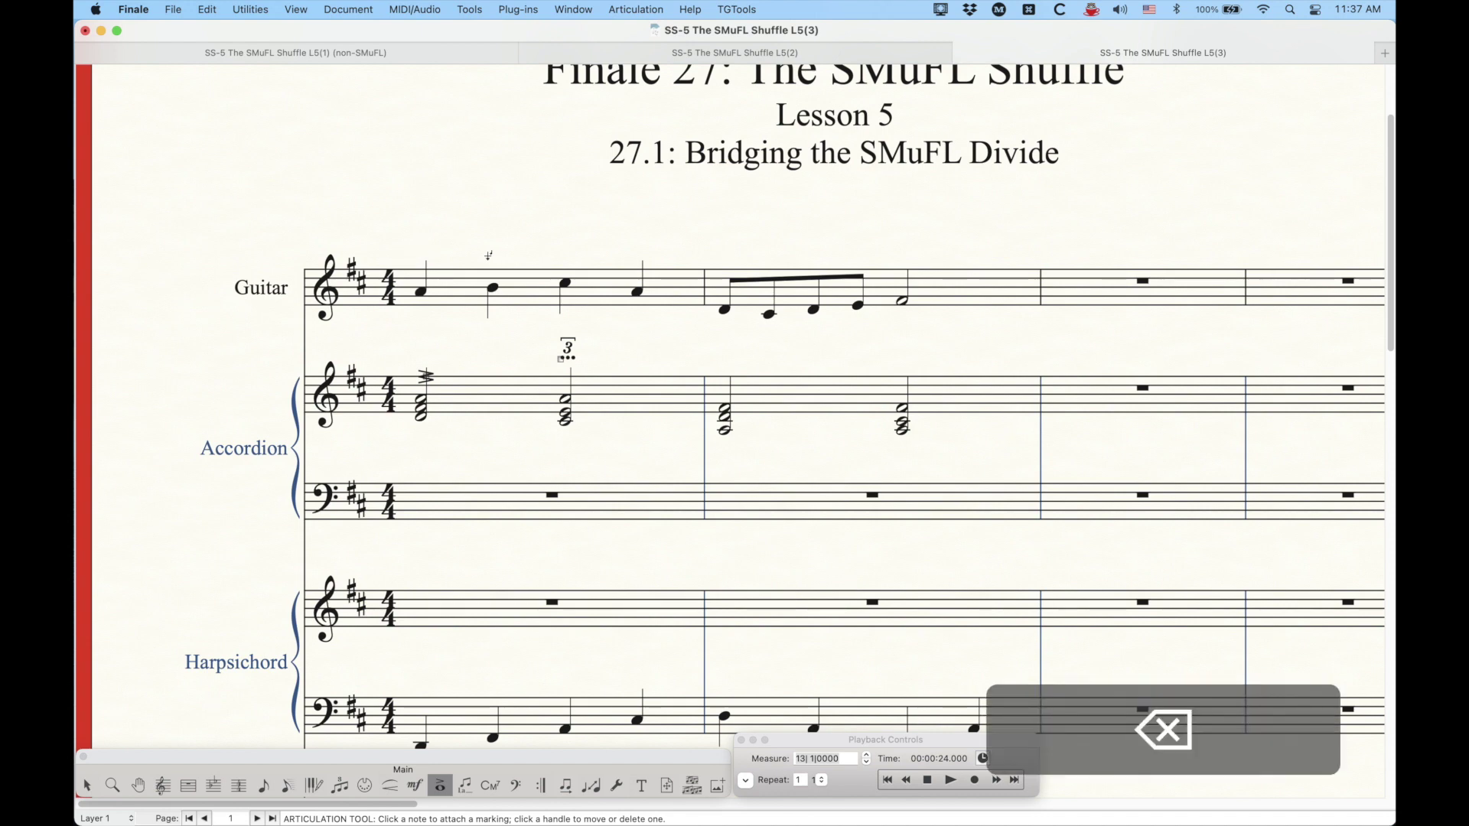
# - Locate the Ornaments (Articulations) library in Finale 27's Finale Maestro libraries folder, and leave without loading it
pyautogui.click(206, 9)
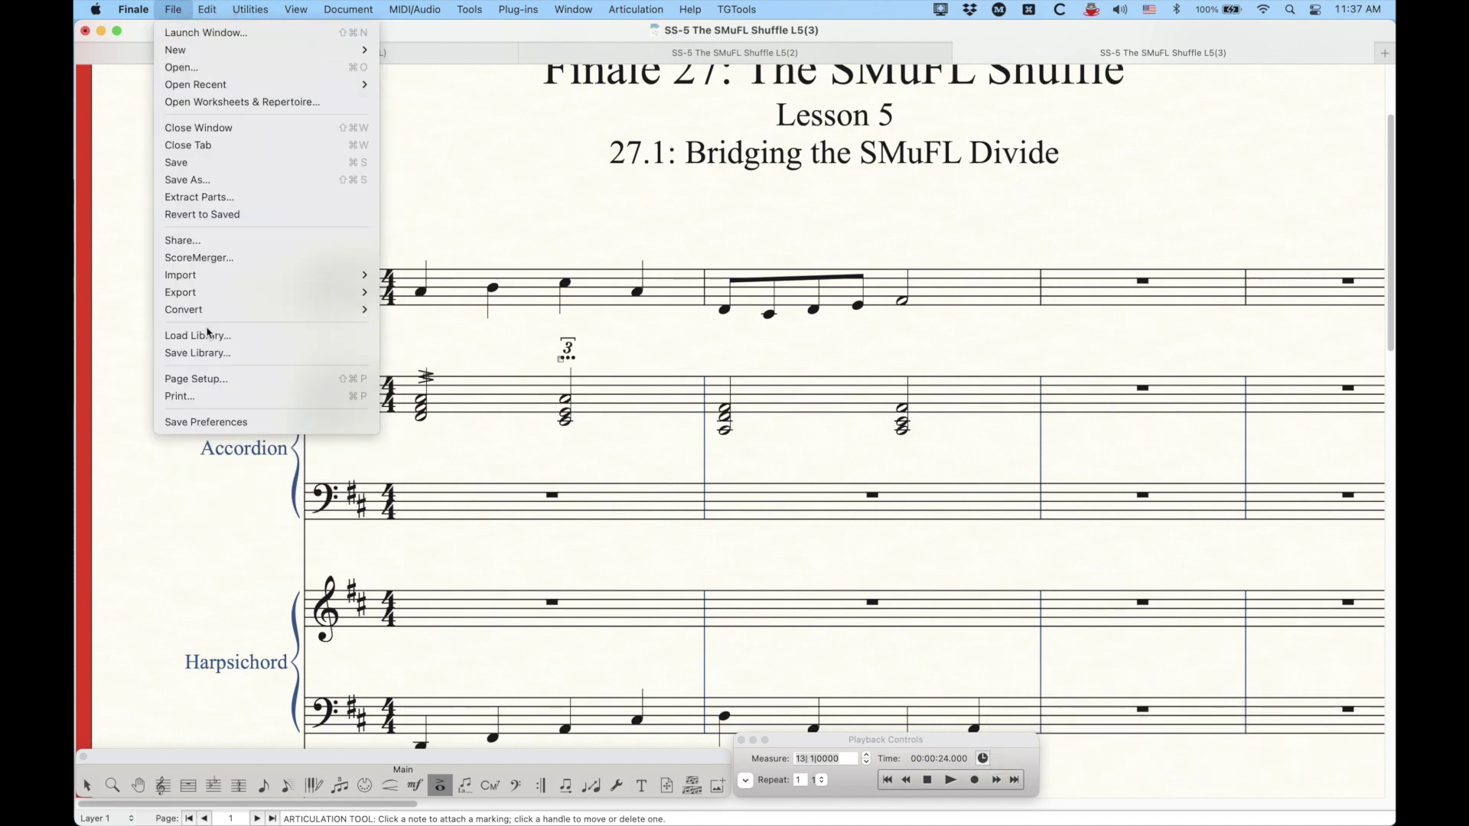
pyautogui.click(208, 337)
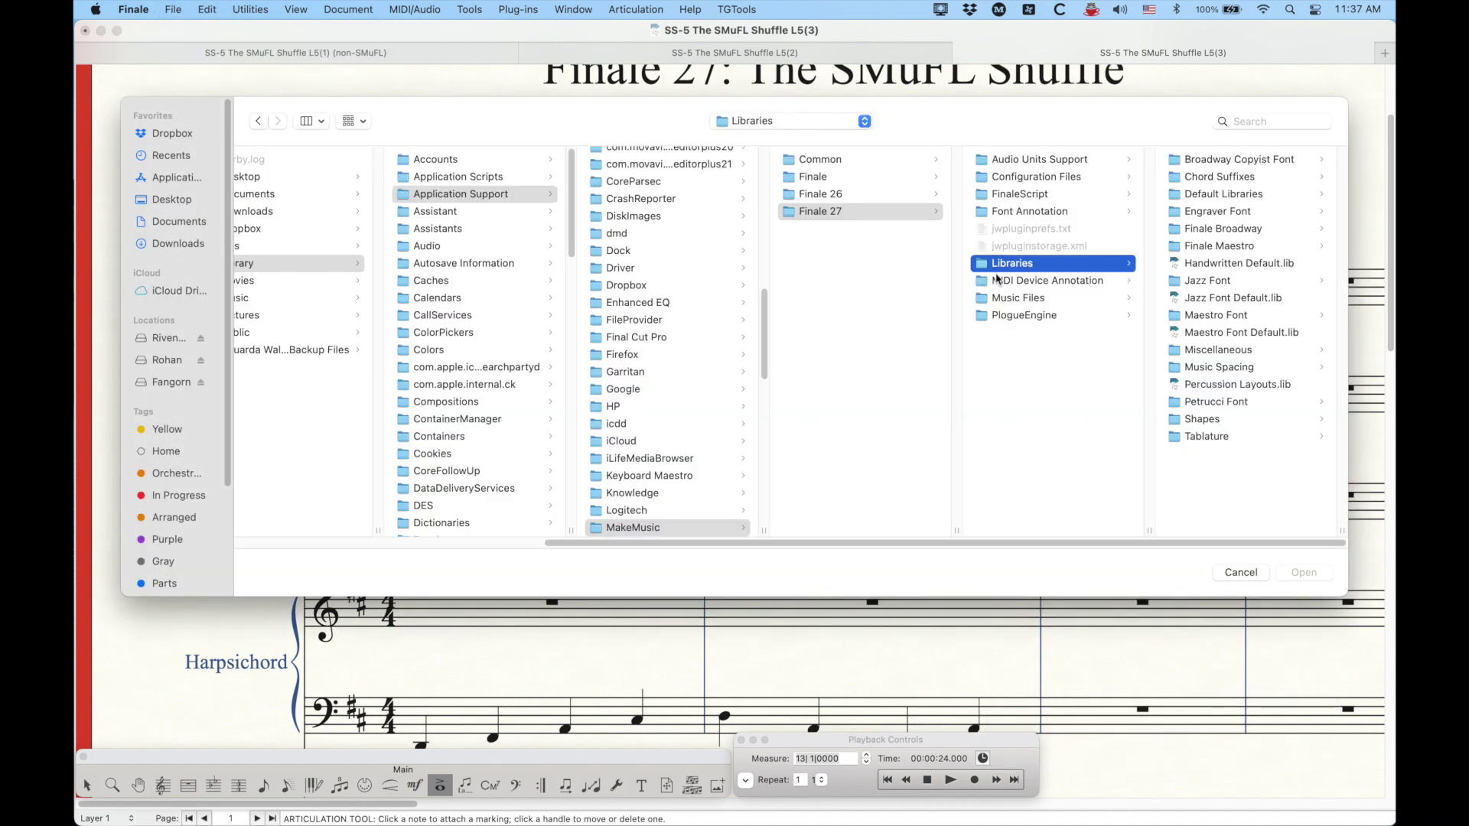
pyautogui.click(1220, 246)
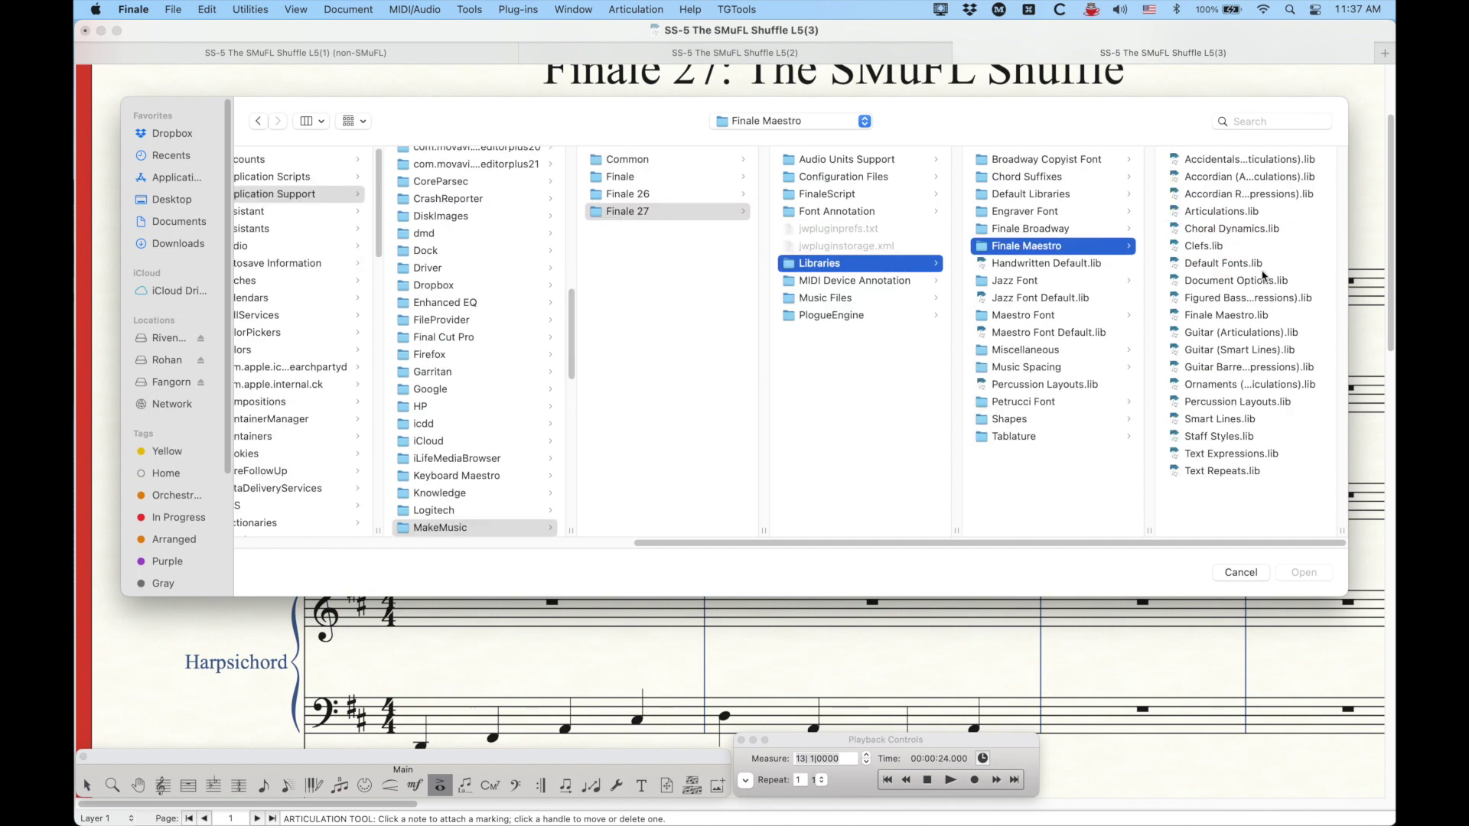
pyautogui.click(1190, 386)
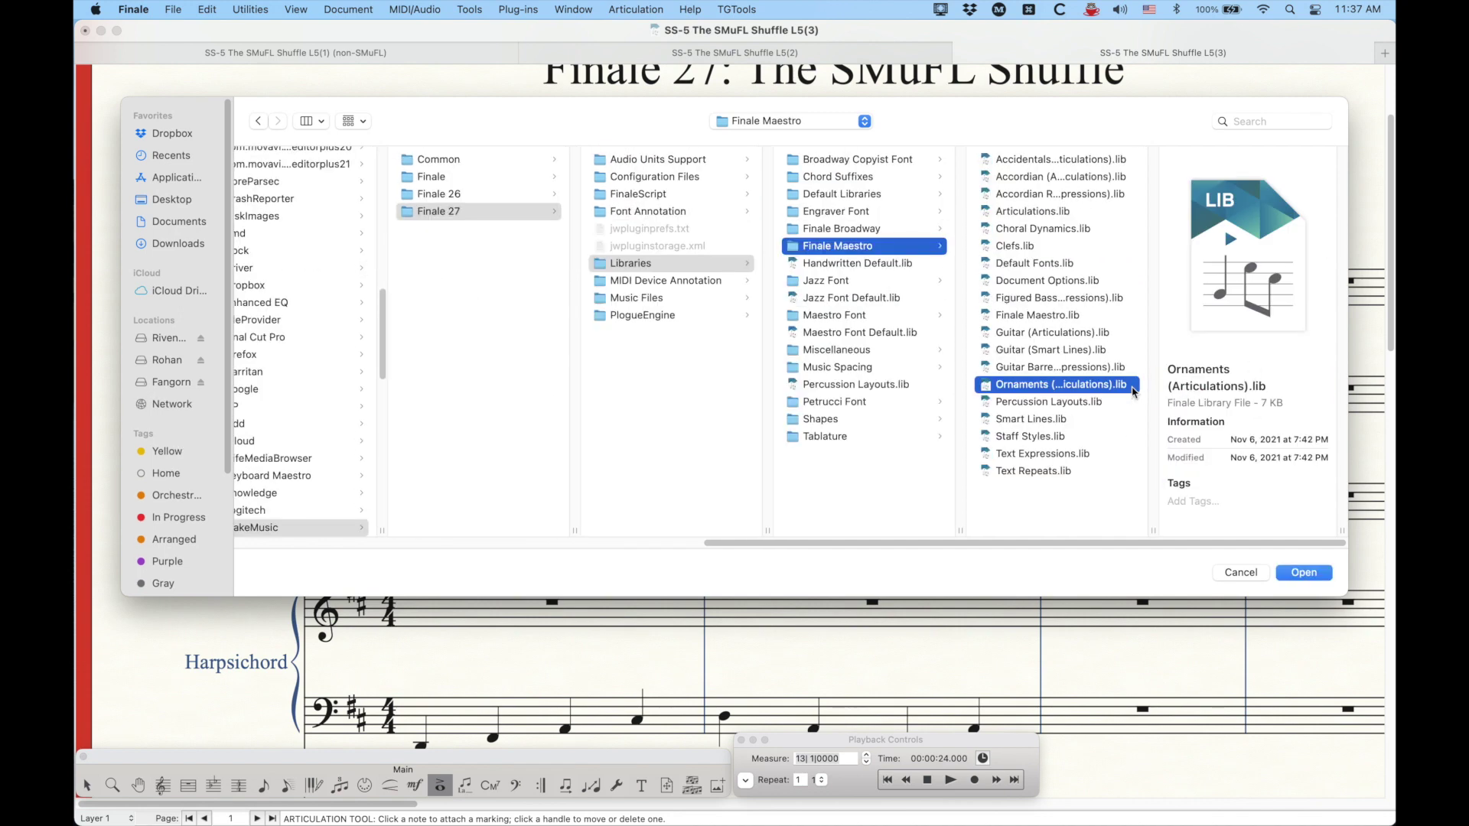
pyautogui.click(1249, 574)
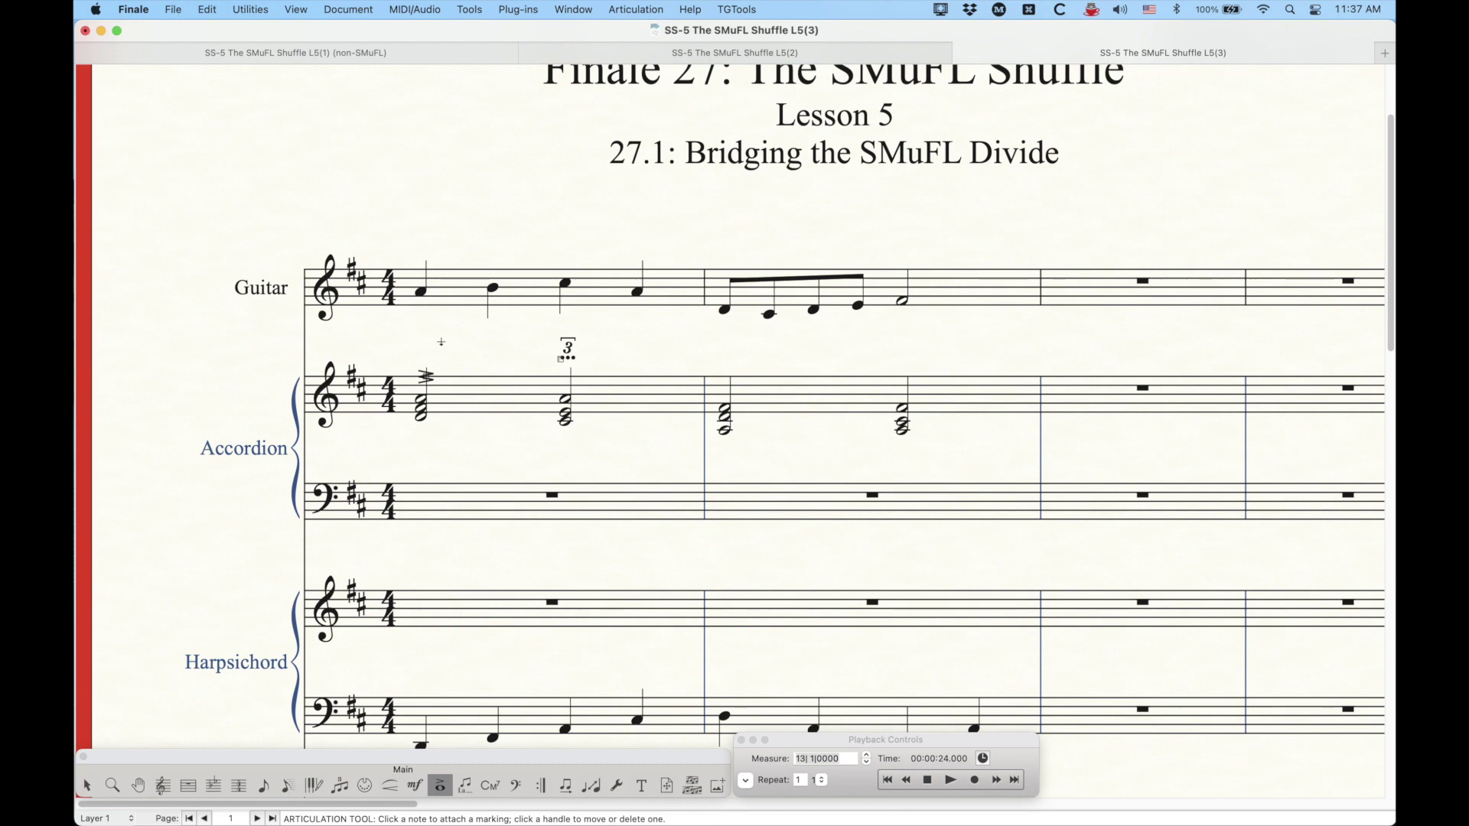
# - Delete both articulations from the Accordion chords in measure 1 and return to the Selection tool
pyautogui.moveTo(389, 327); pyautogui.dragTo(643, 418)
pyautogui.press('BackSpace')
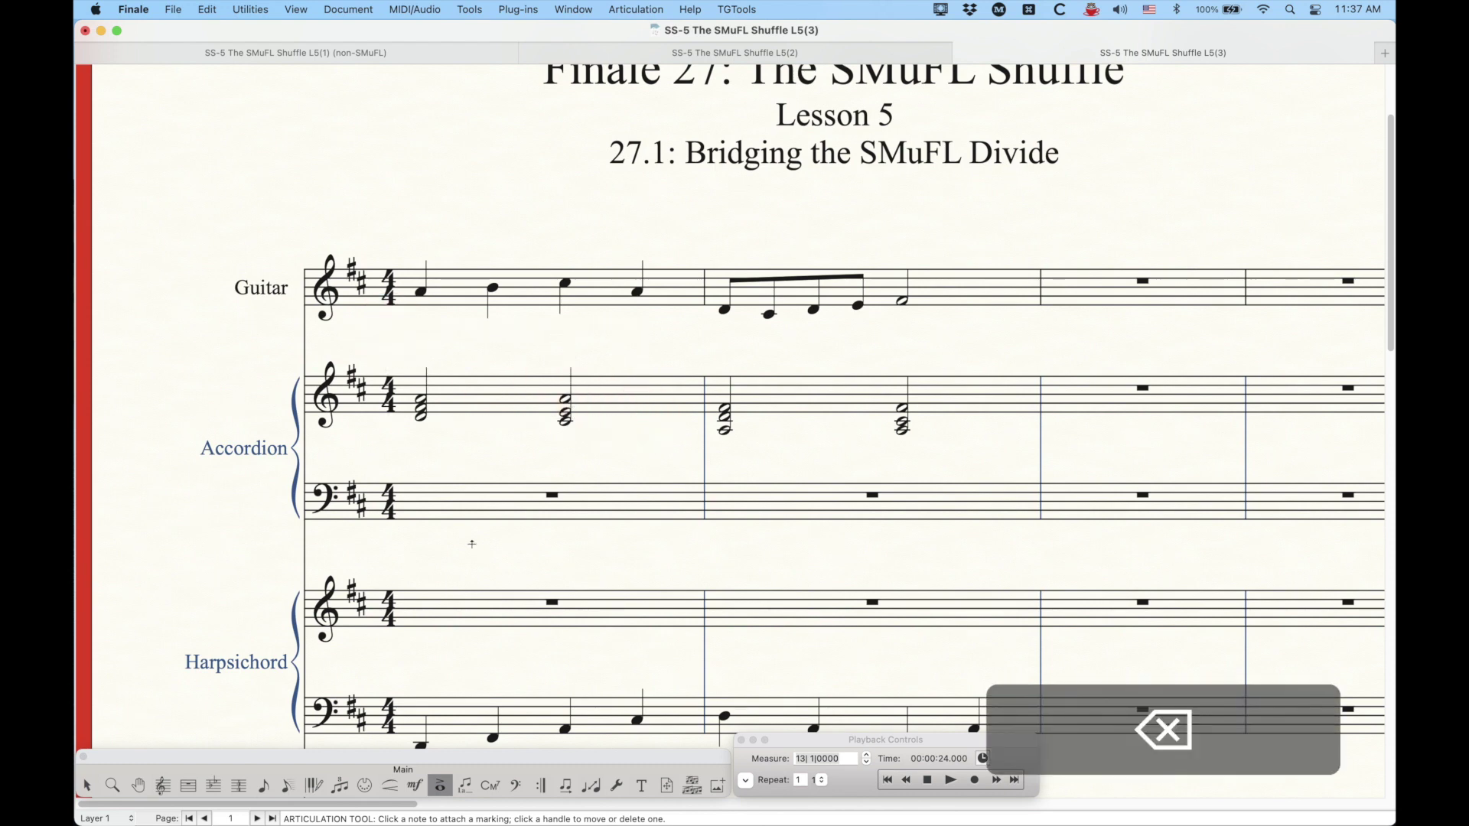
pyautogui.click(86, 786)
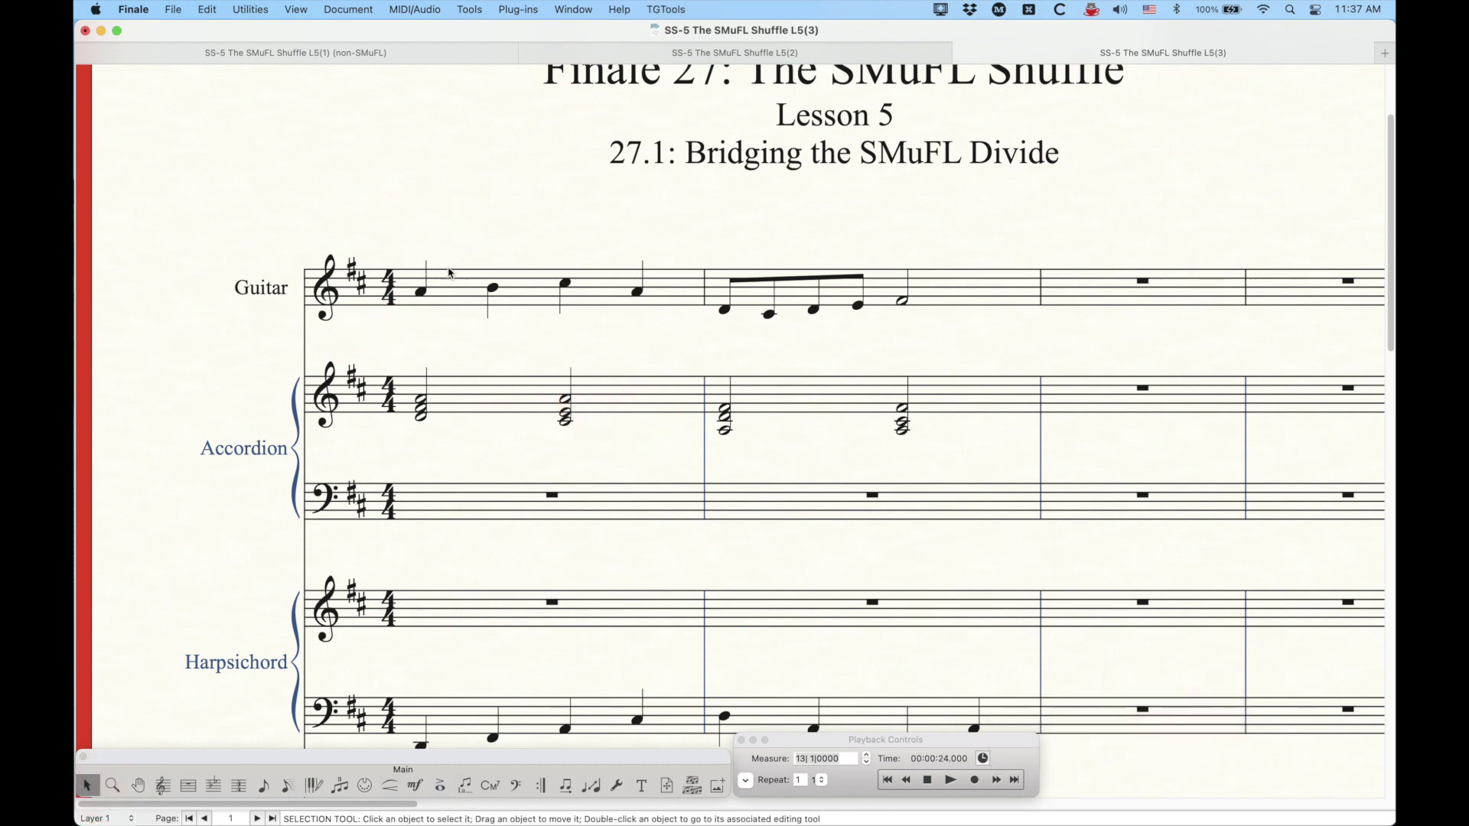
pyautogui.press('super+minus')
pyautogui.press('super+minus')
pyautogui.press('super+minus')
pyautogui.scroll(2, 318, 551)
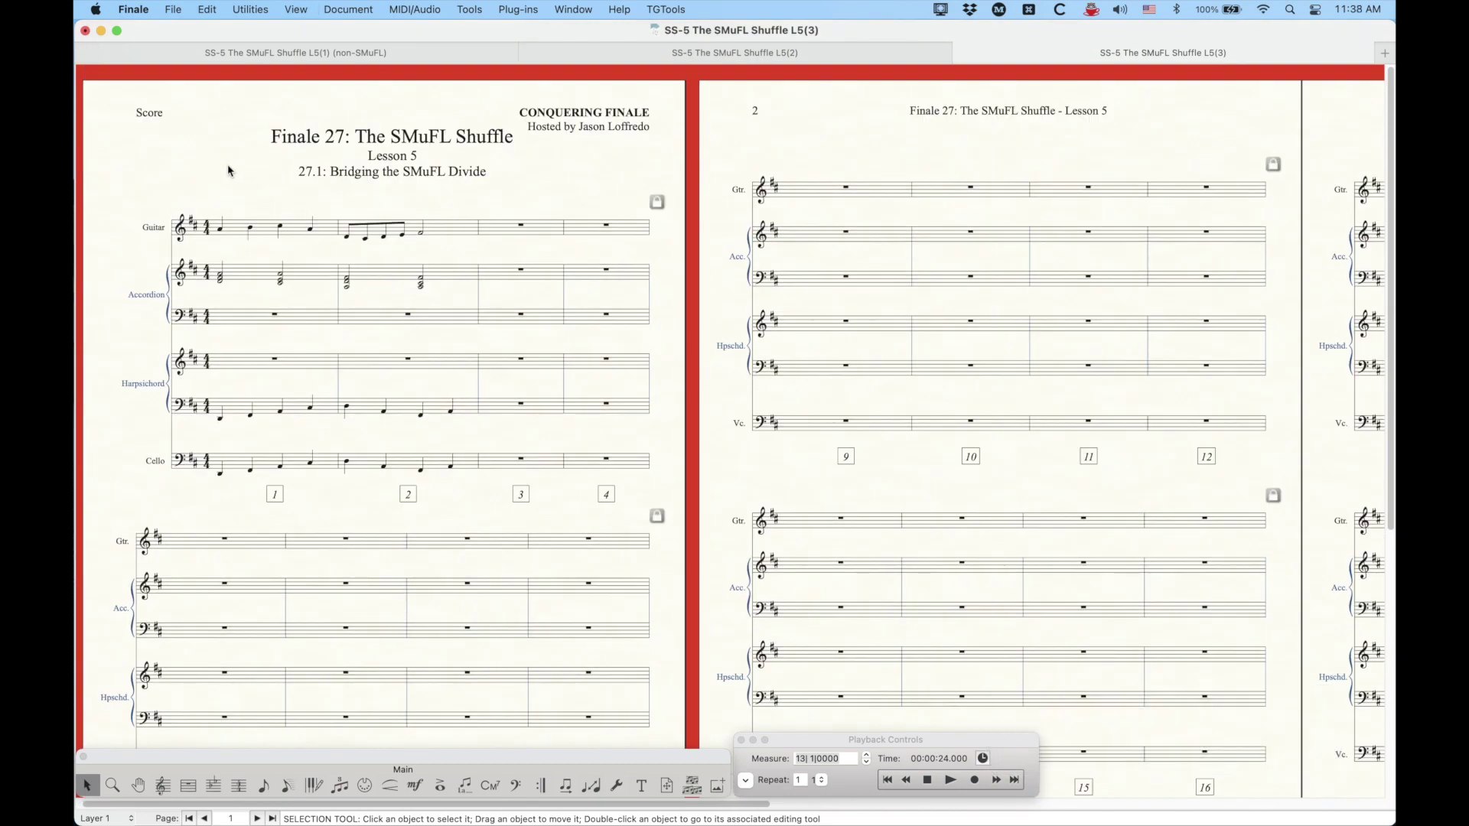
pyautogui.hscroll(-1, 404, 448)
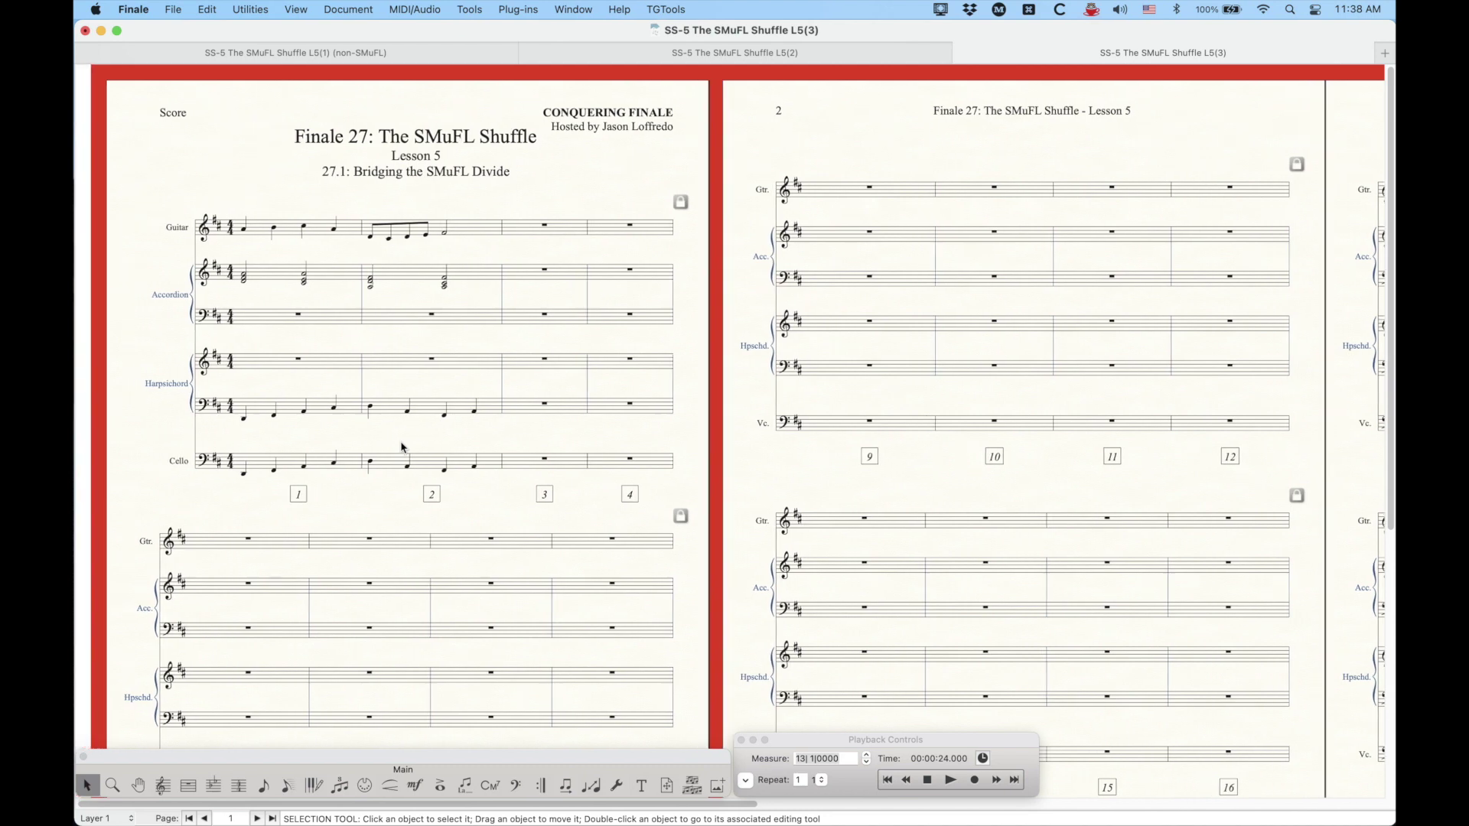
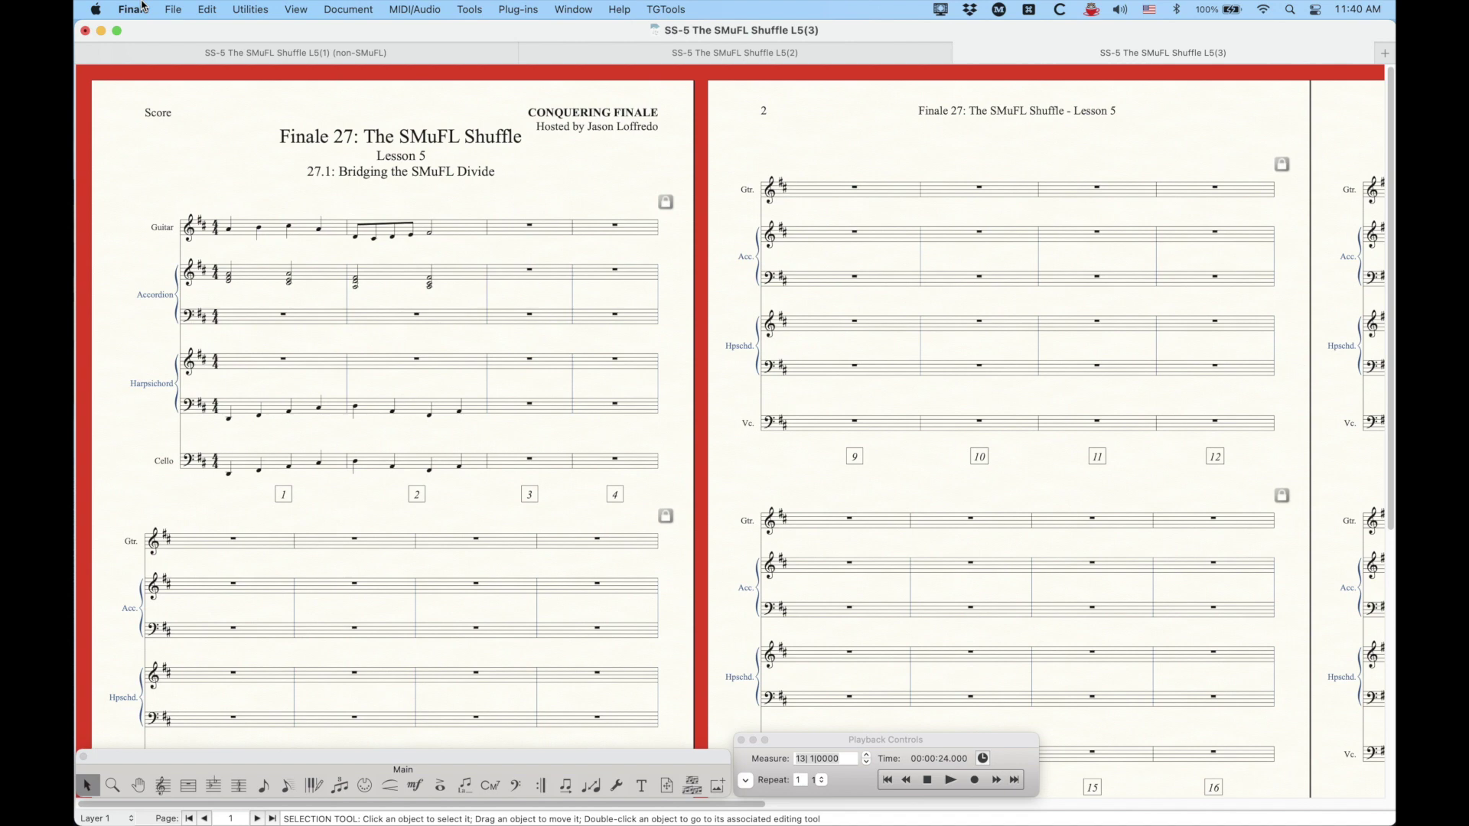
# - Open the Document Setup Wizard and examine the Band document styles, including the Jazz Band and Marching Band descriptions
pyautogui.click(143, 6)
pyautogui.moveTo(179, 6)
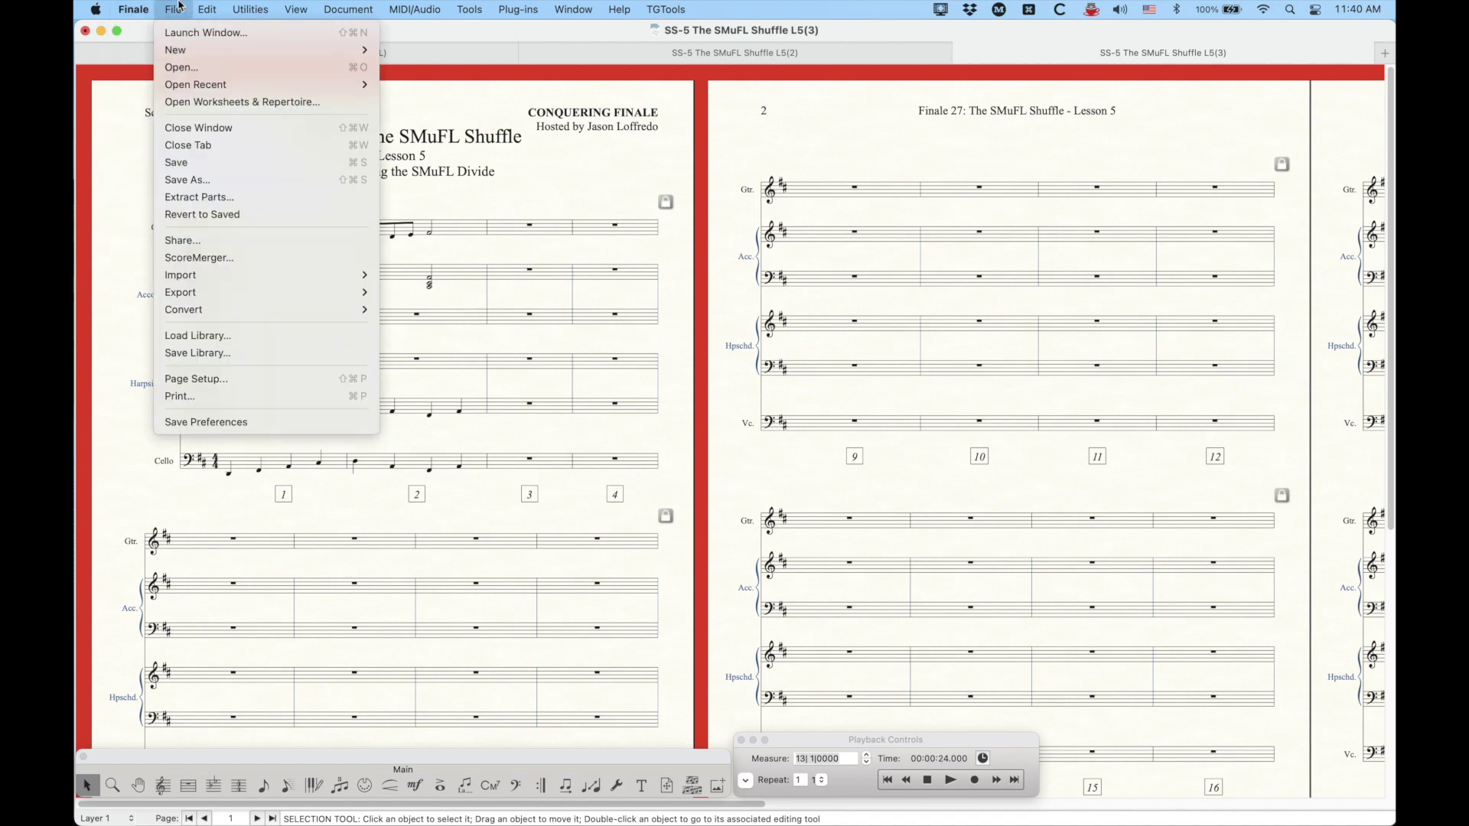
pyautogui.moveTo(184, 51)
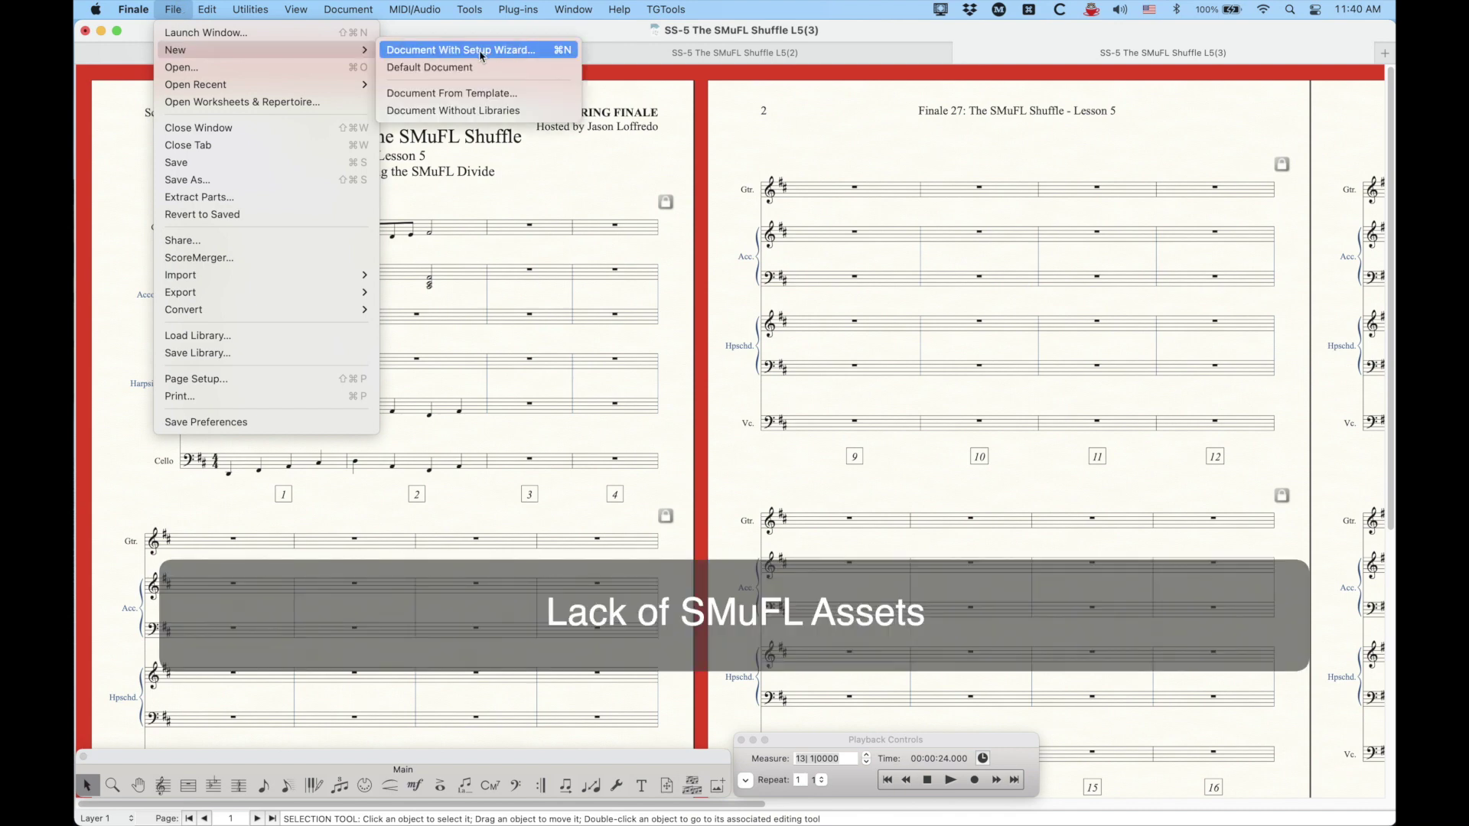
pyautogui.click(676, 228)
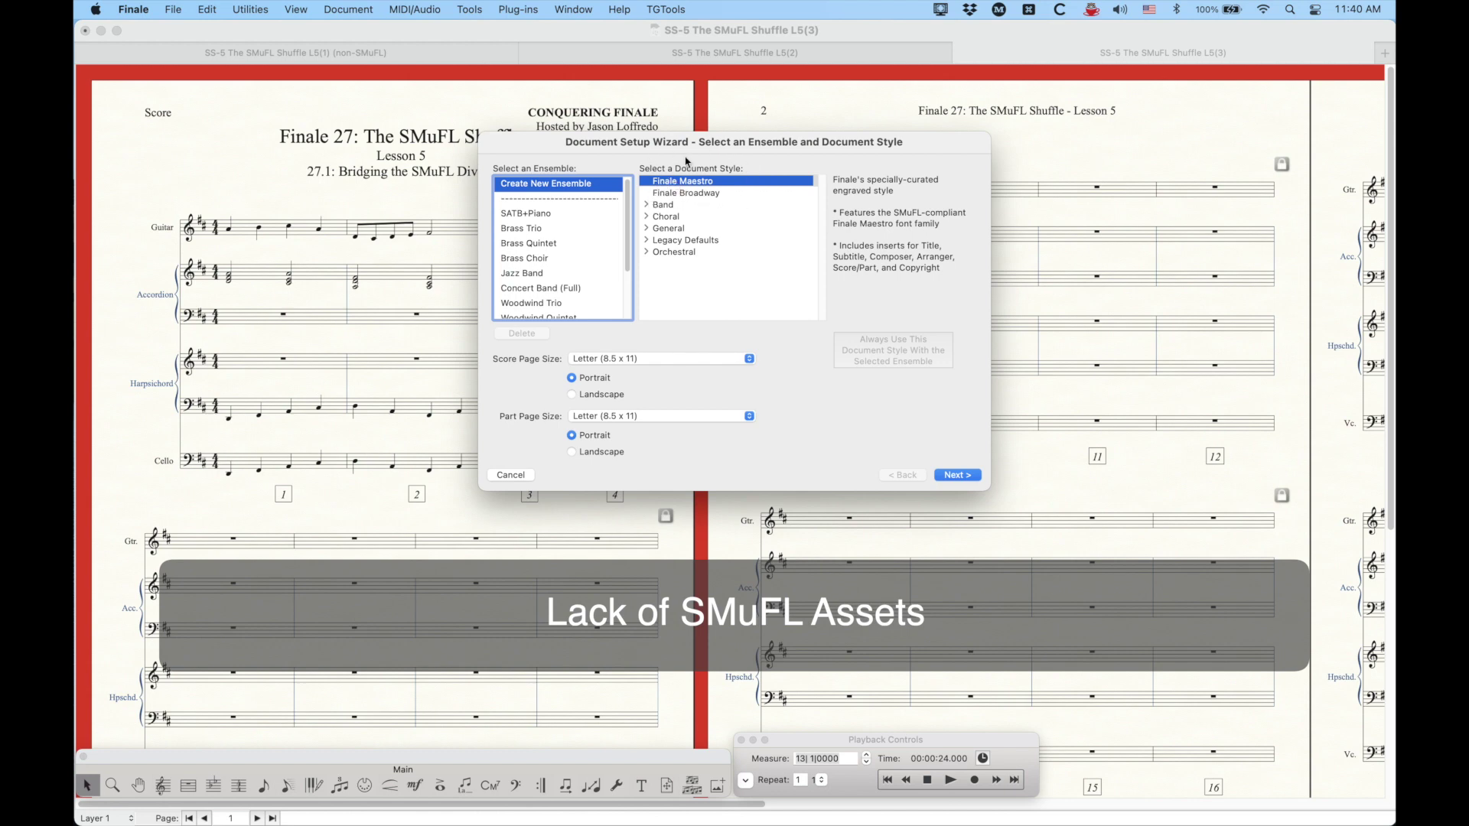
pyautogui.moveTo(674, 149); pyautogui.dragTo(659, 139)
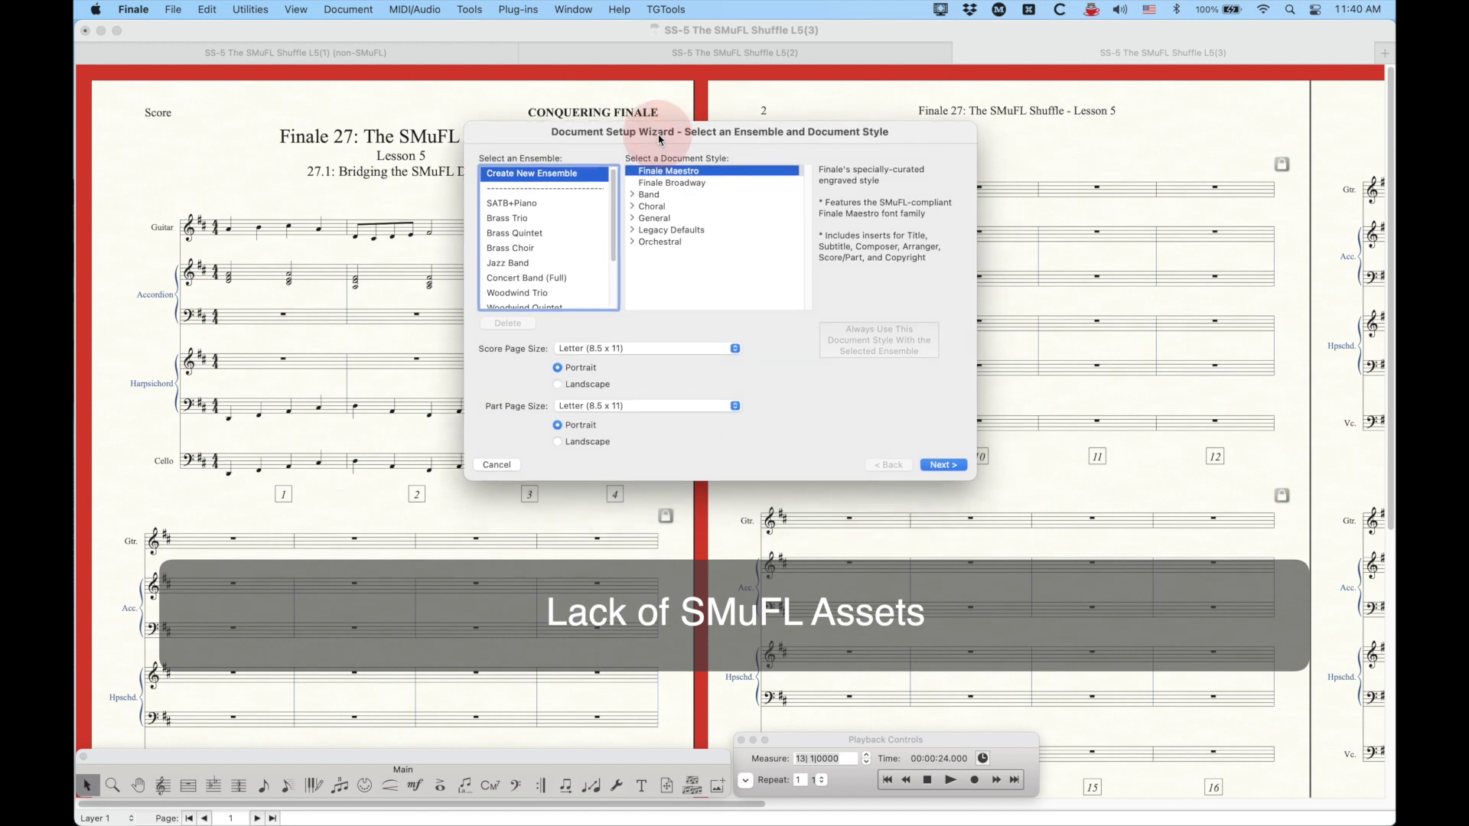
pyautogui.click(632, 195)
pyautogui.click(674, 219)
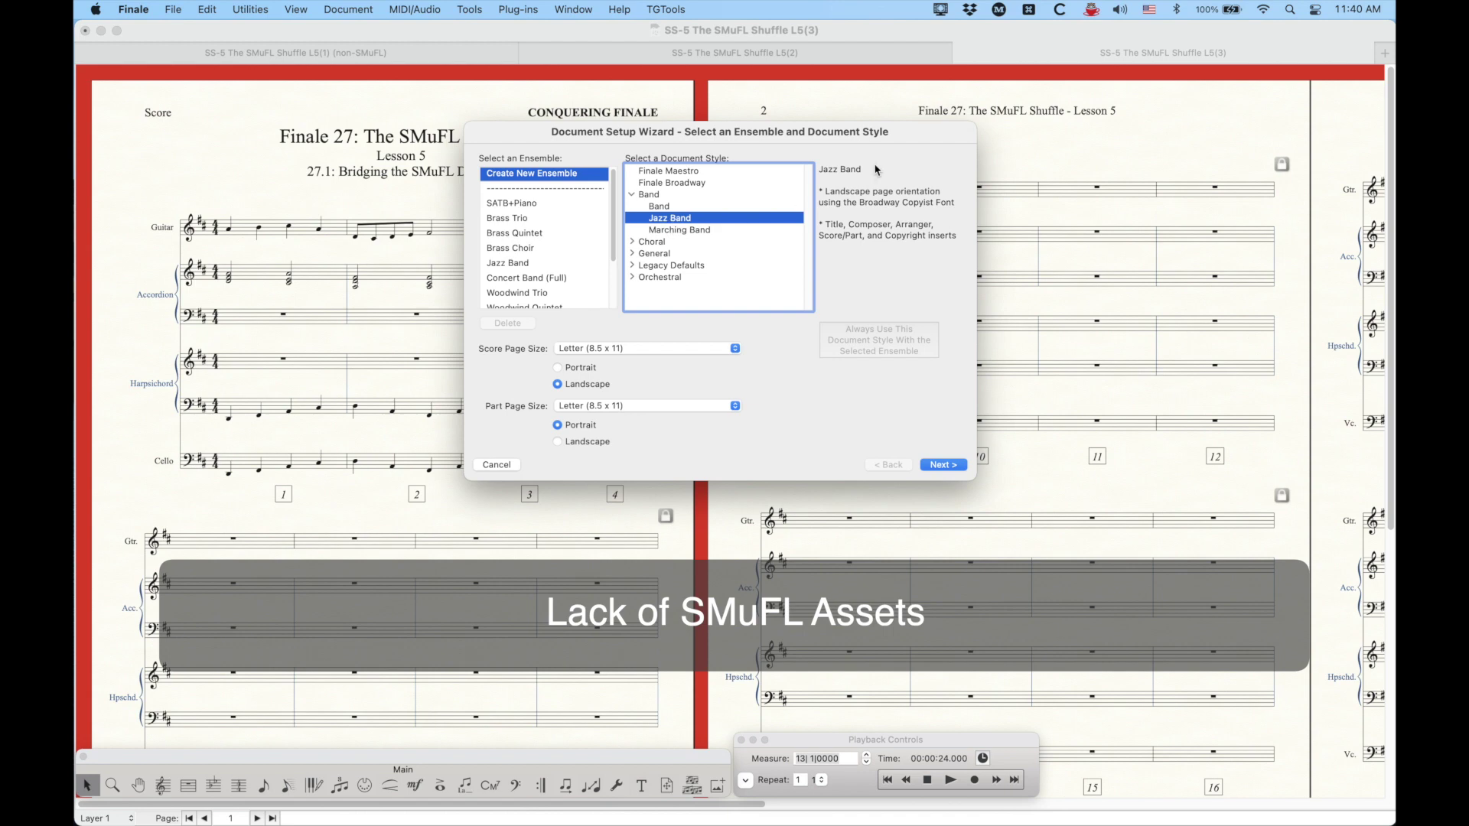
pyautogui.click(691, 232)
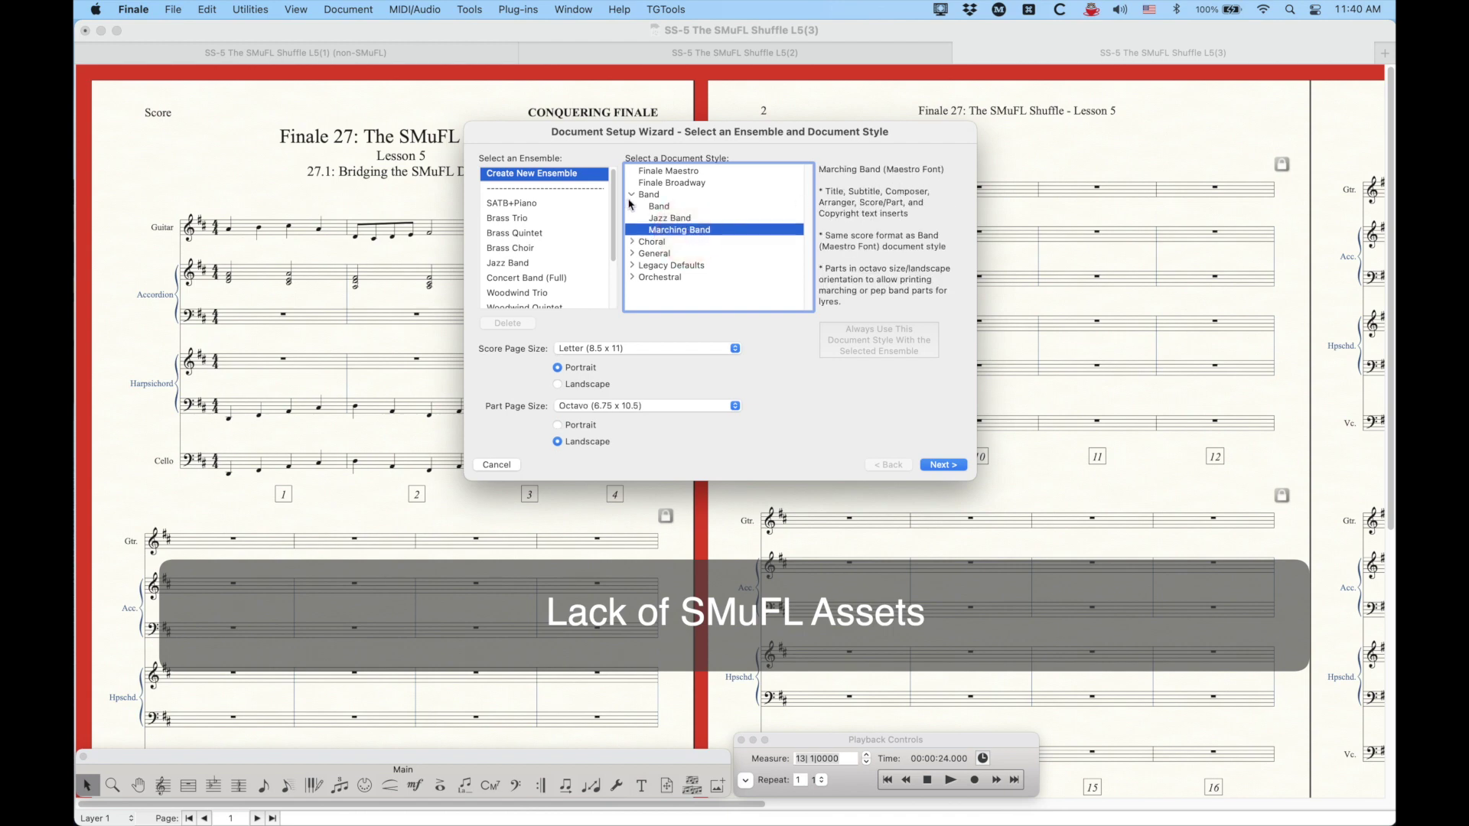
# - Examine the Choral and General document styles, including the Choral (Engraver) description, and collapse the style groups
pyautogui.click(632, 242)
pyautogui.click(681, 254)
pyautogui.click(654, 276)
pyautogui.scroll(-2, 666, 269)
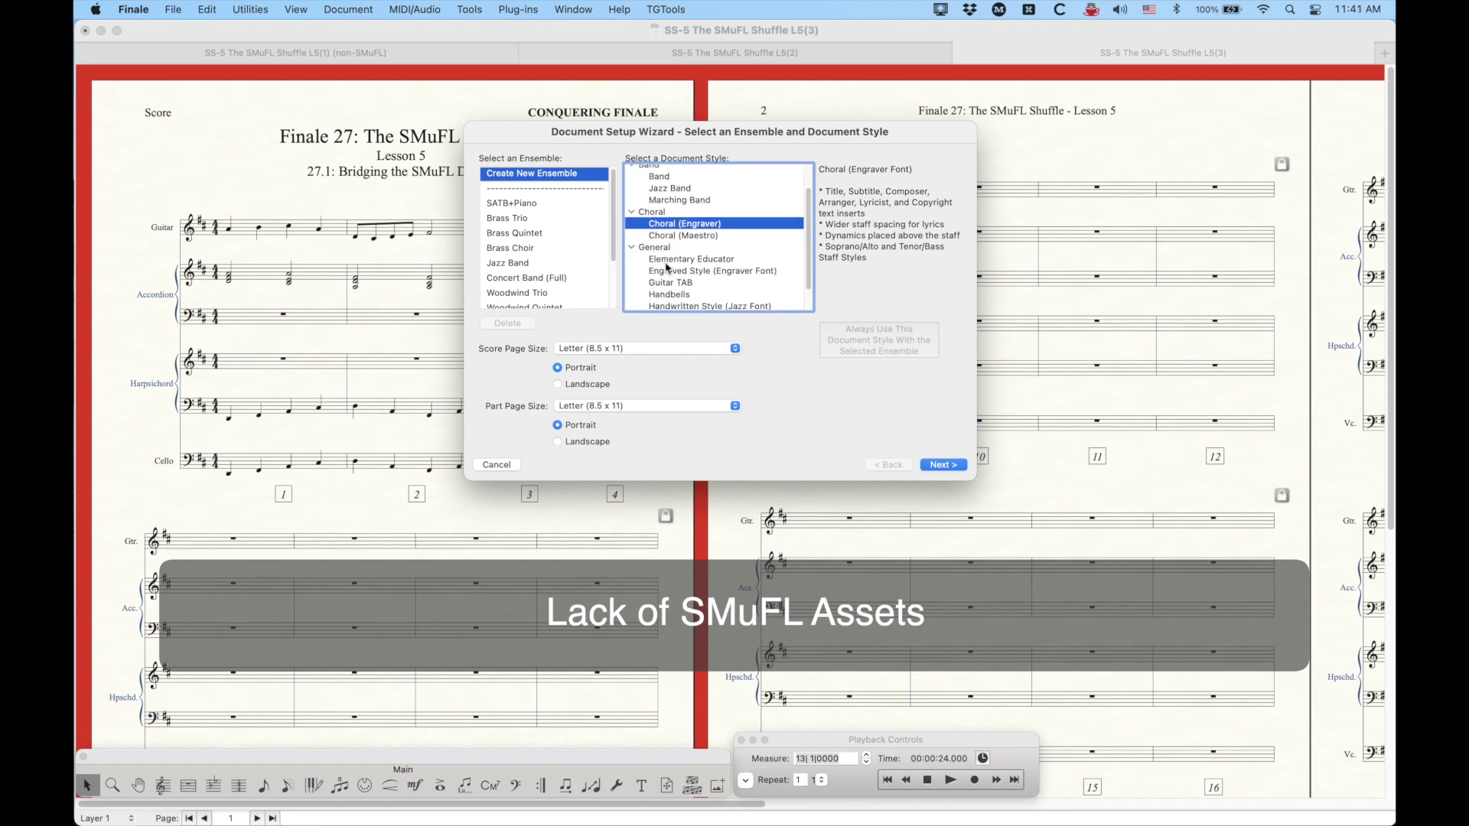
pyautogui.scroll(-2, 666, 268)
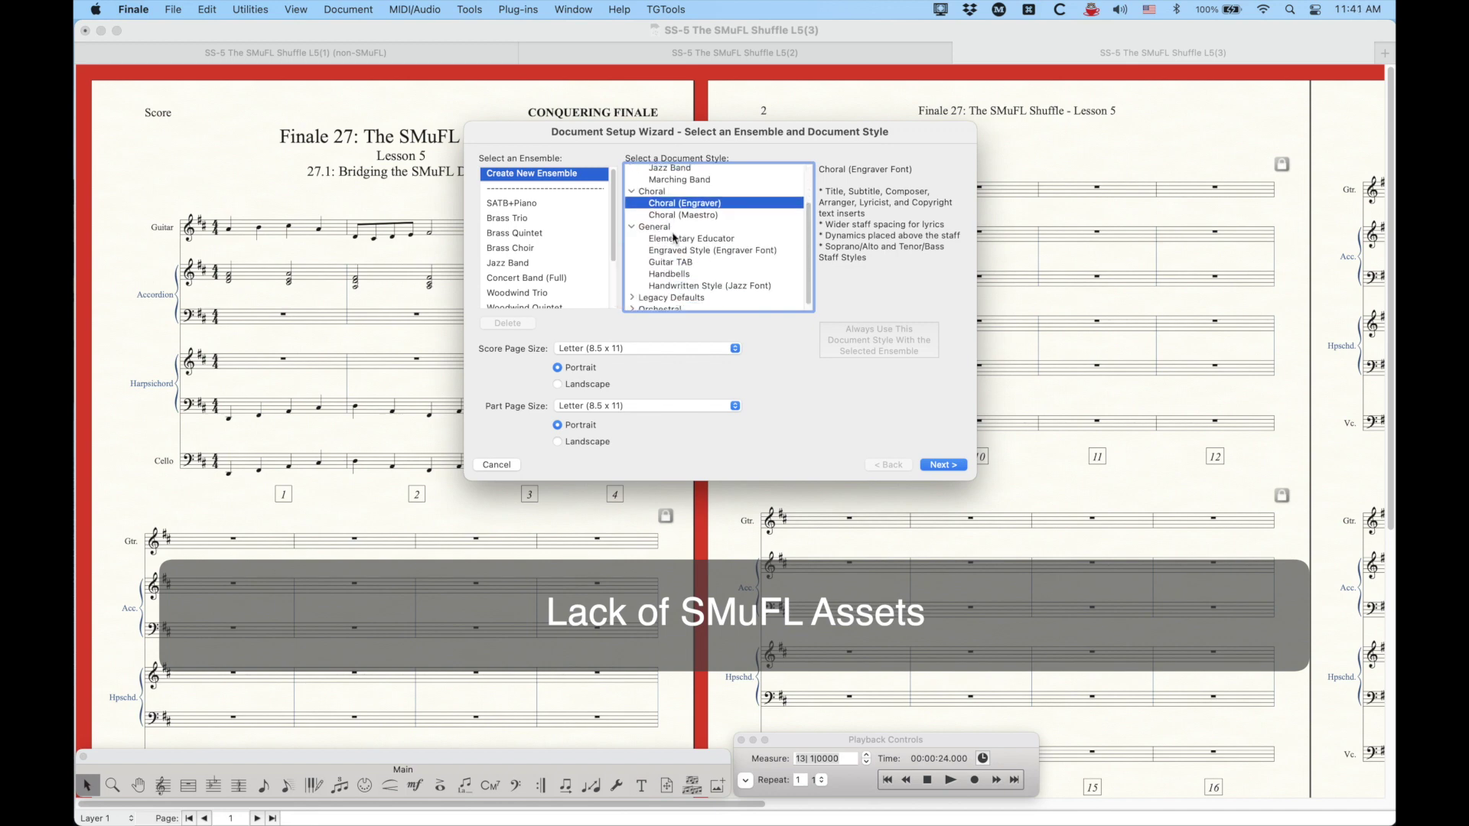
pyautogui.scroll(4, 662, 264)
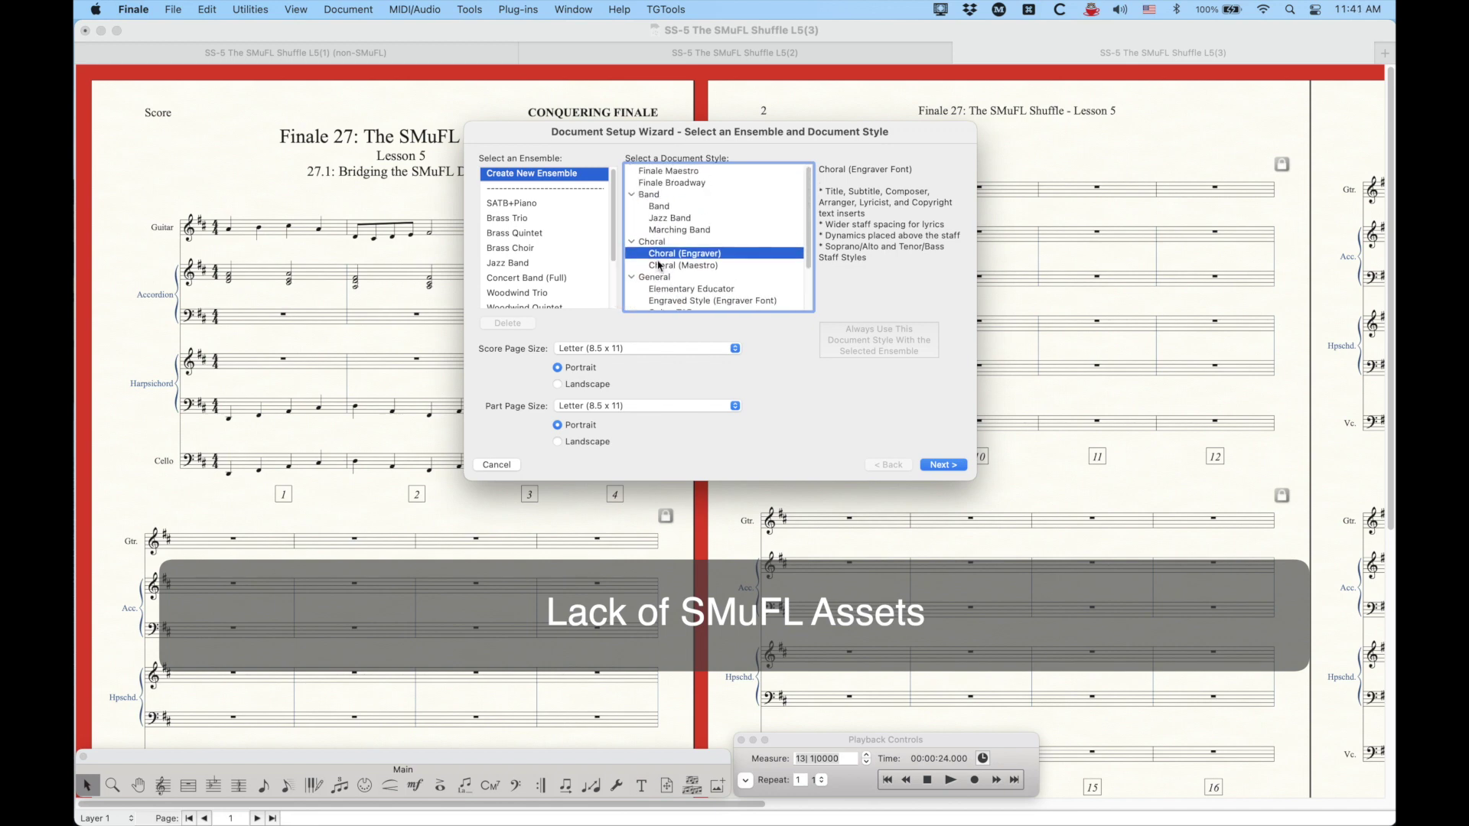
pyautogui.click(632, 196)
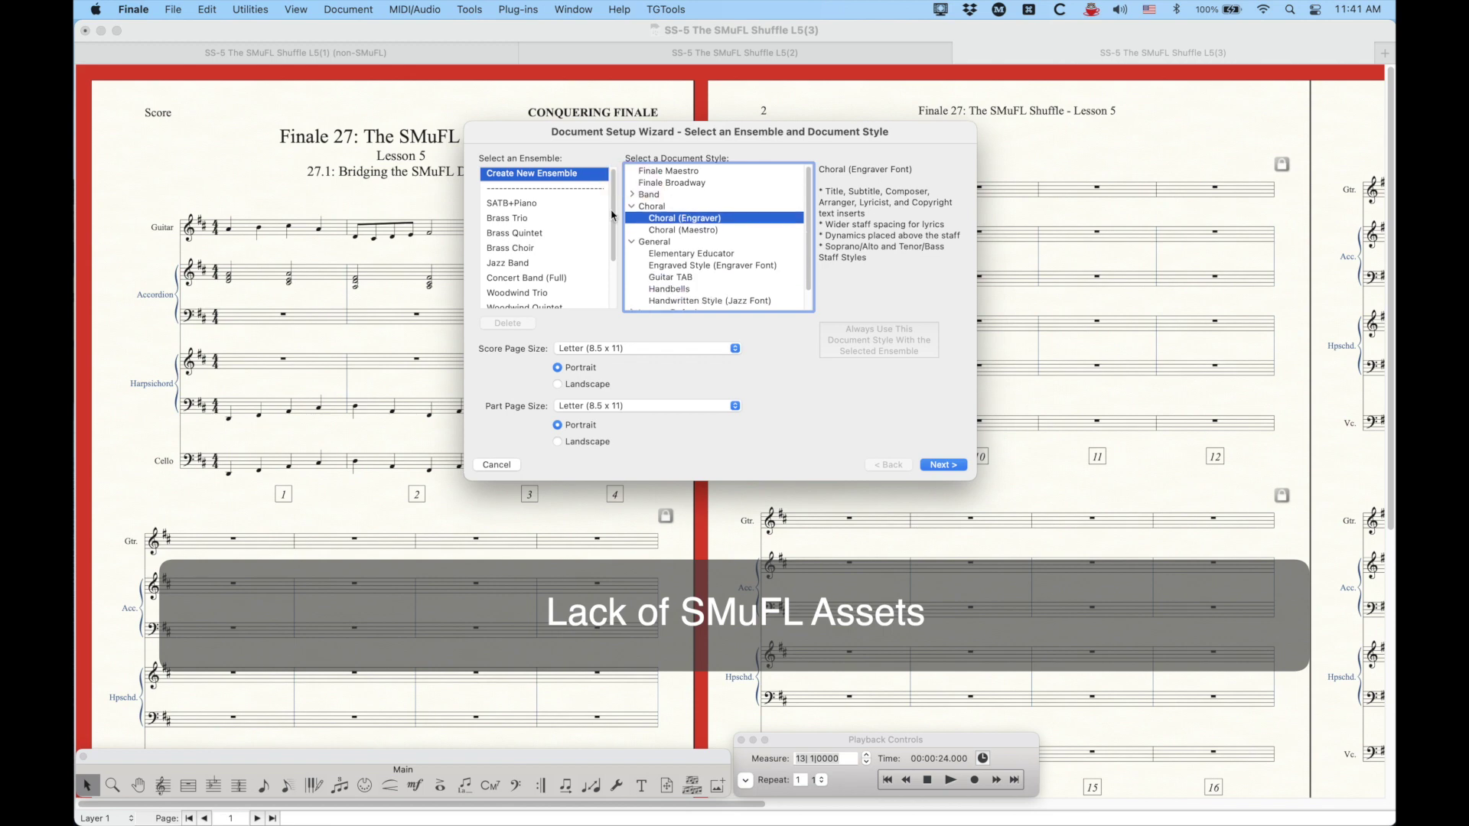
pyautogui.click(631, 243)
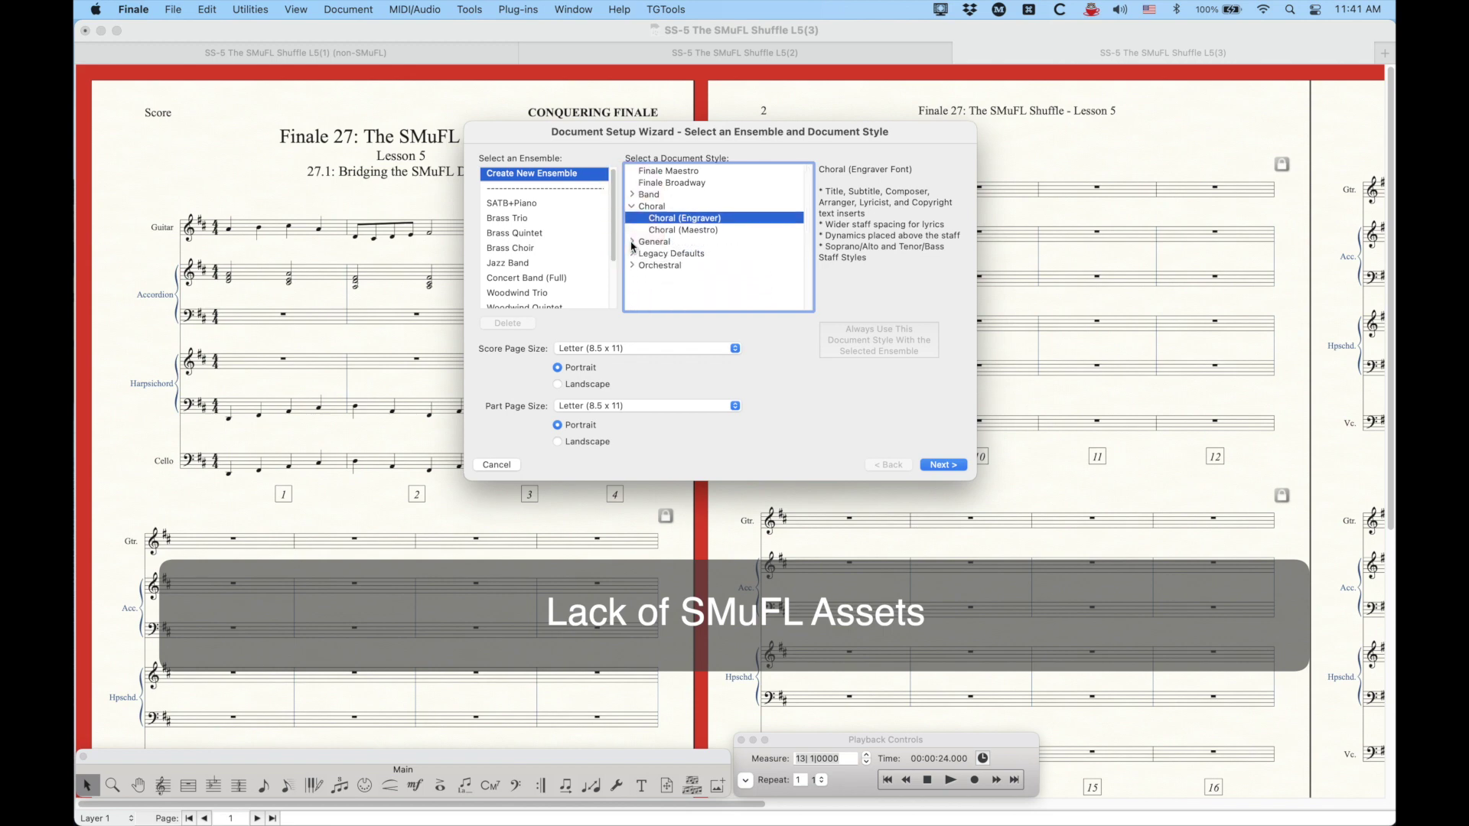
pyautogui.click(633, 207)
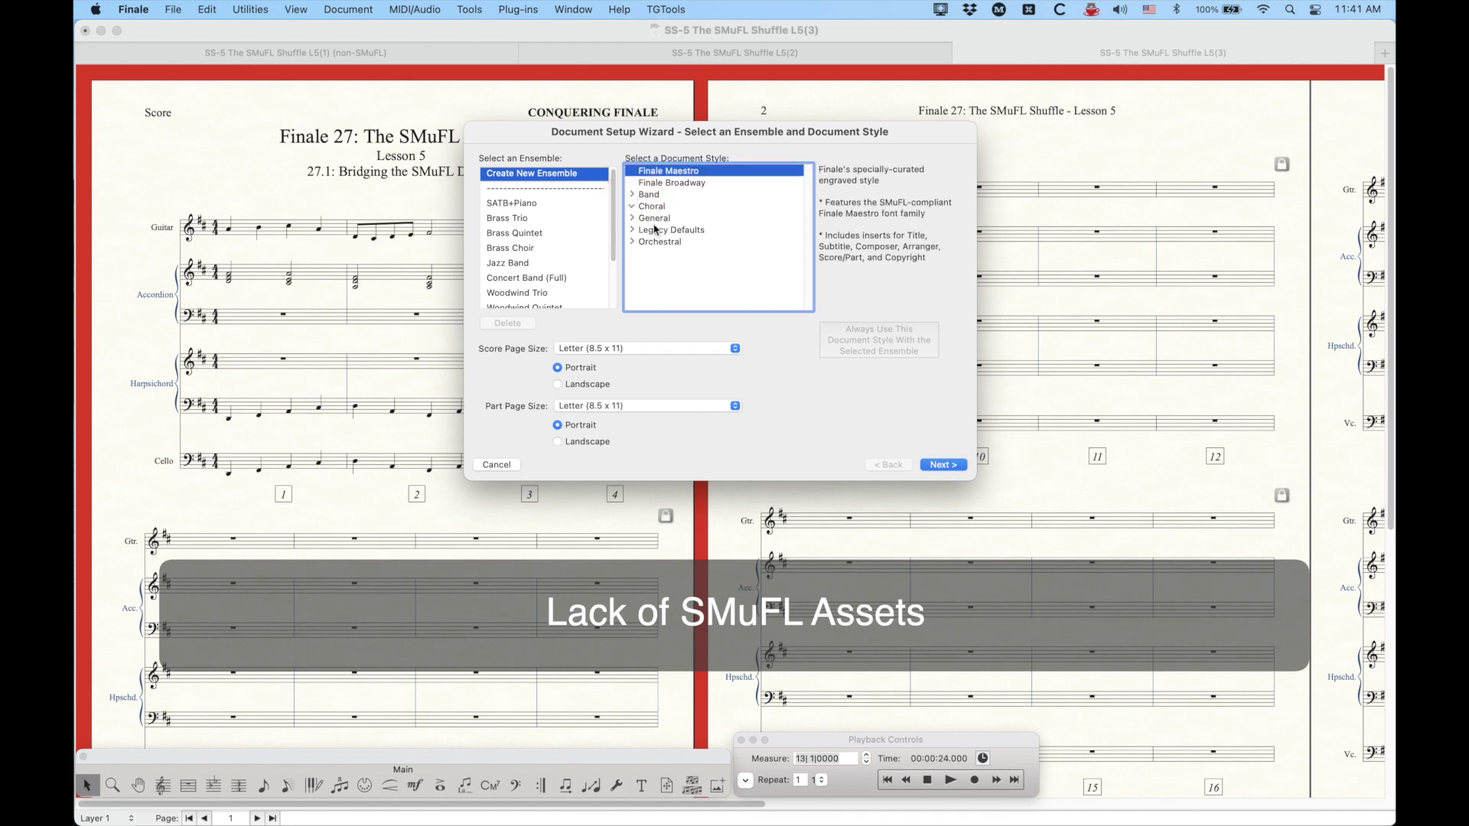
# - Check the Legacy Defaults and Orchestral document style groups with Finale Maestro selected, and collapse them again
pyautogui.click(632, 207)
pyautogui.click(632, 207)
pyautogui.click(632, 230)
pyautogui.click(632, 230)
pyautogui.click(632, 242)
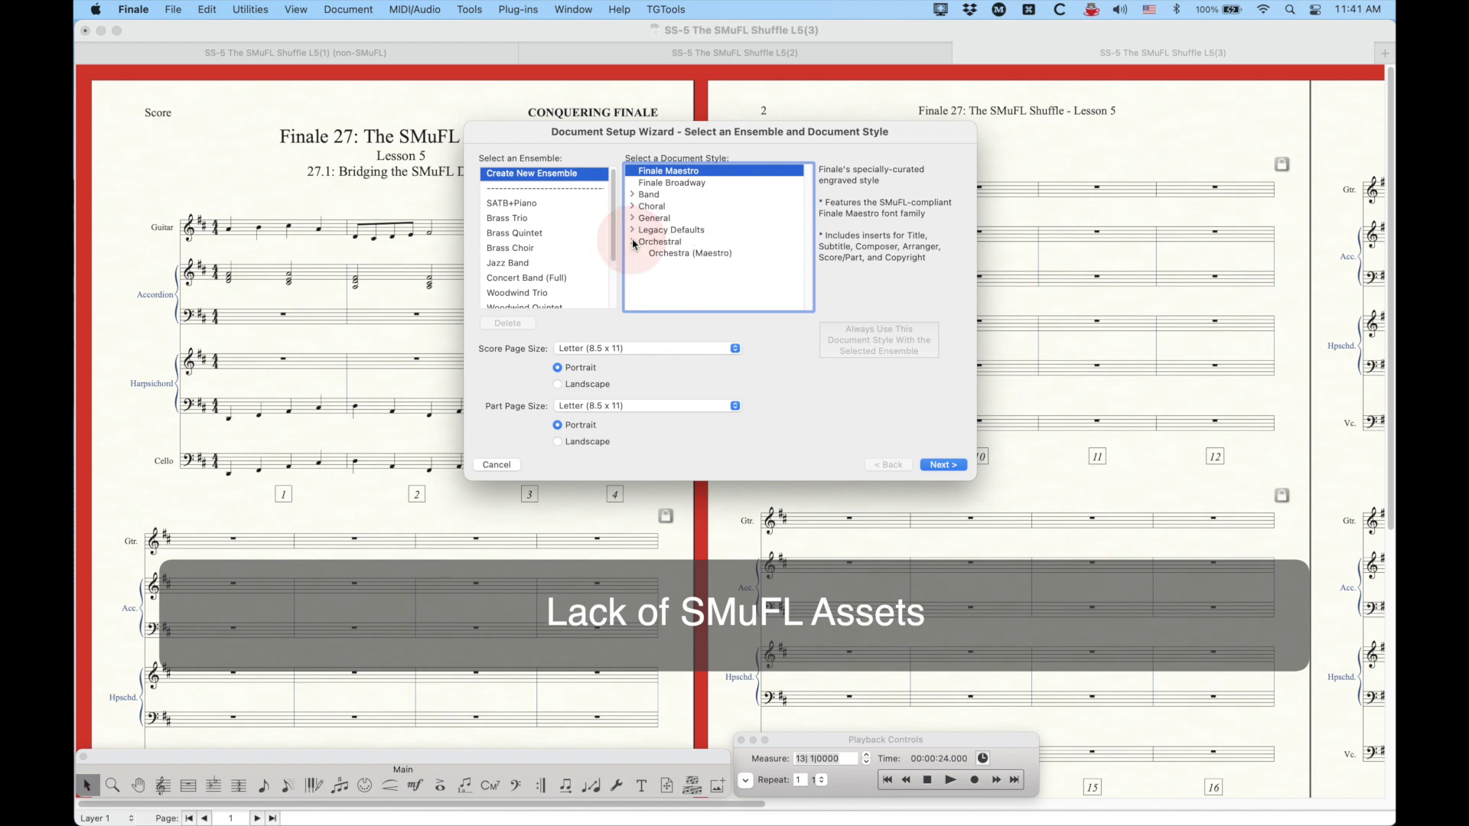
pyautogui.click(632, 242)
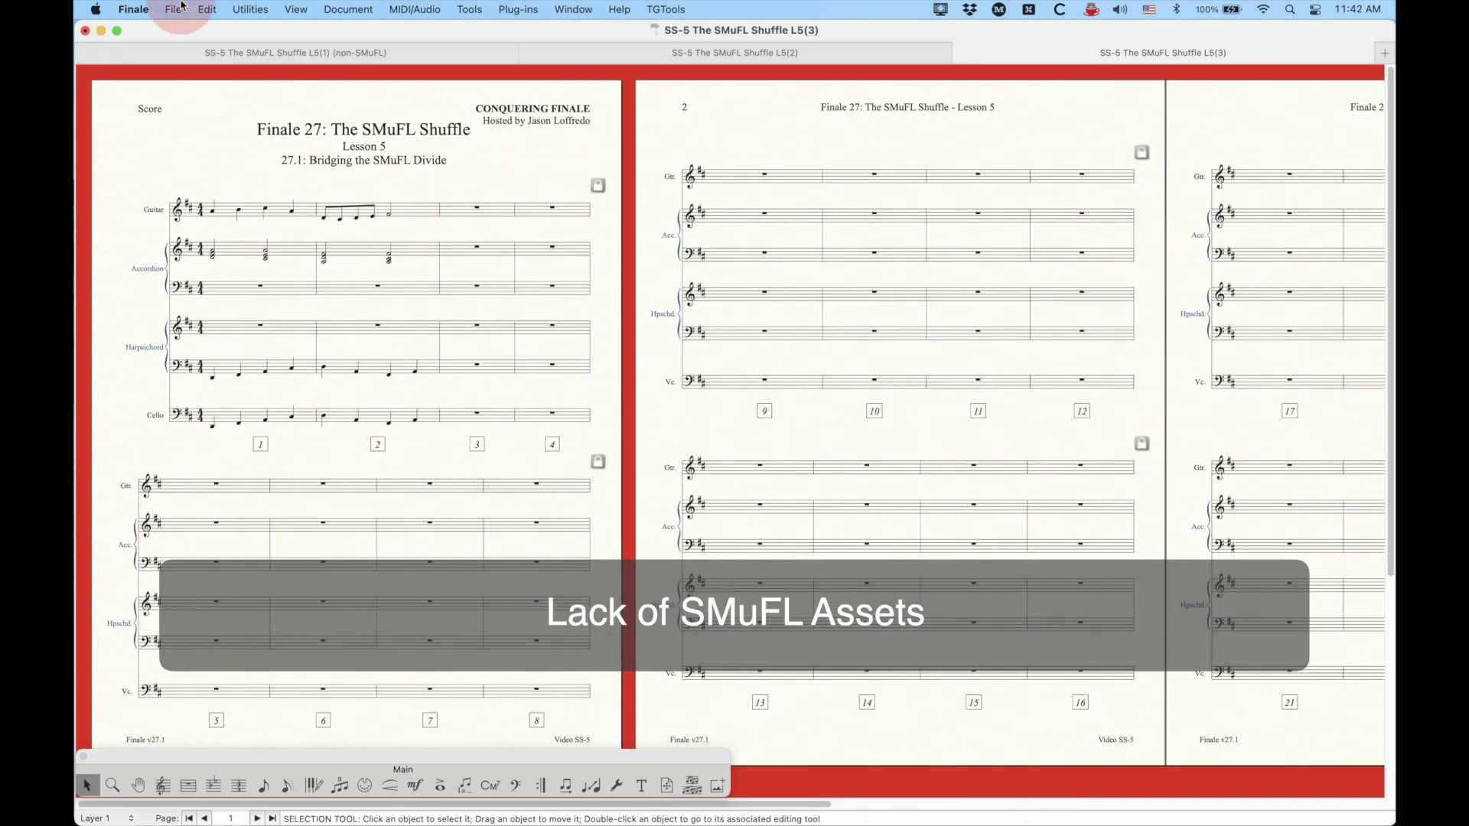
# - Browse the document templates for a new file and examine the Band, Chamber and Choir template folders
pyautogui.click(180, 7)
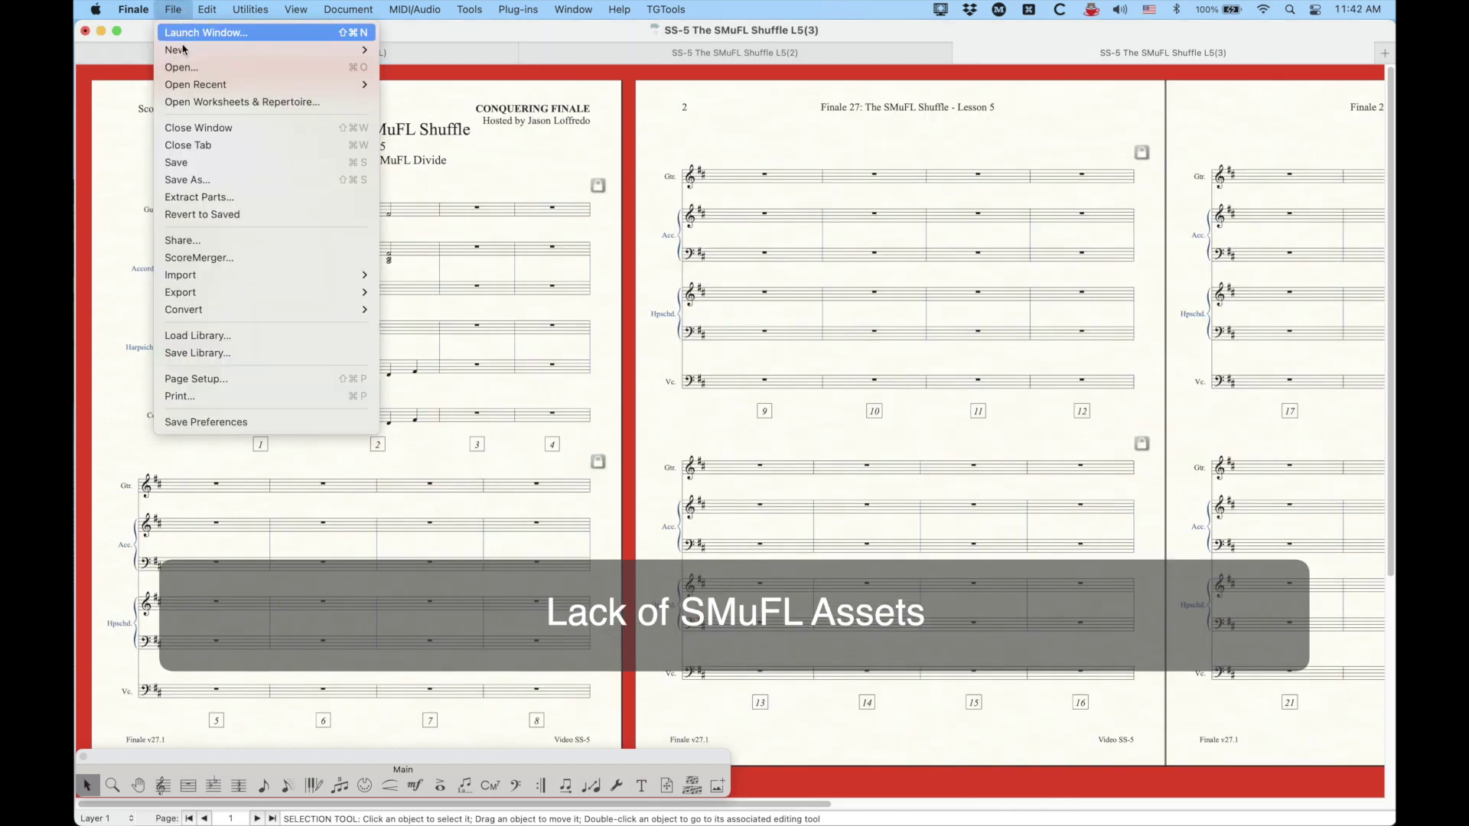
pyautogui.moveTo(185, 50)
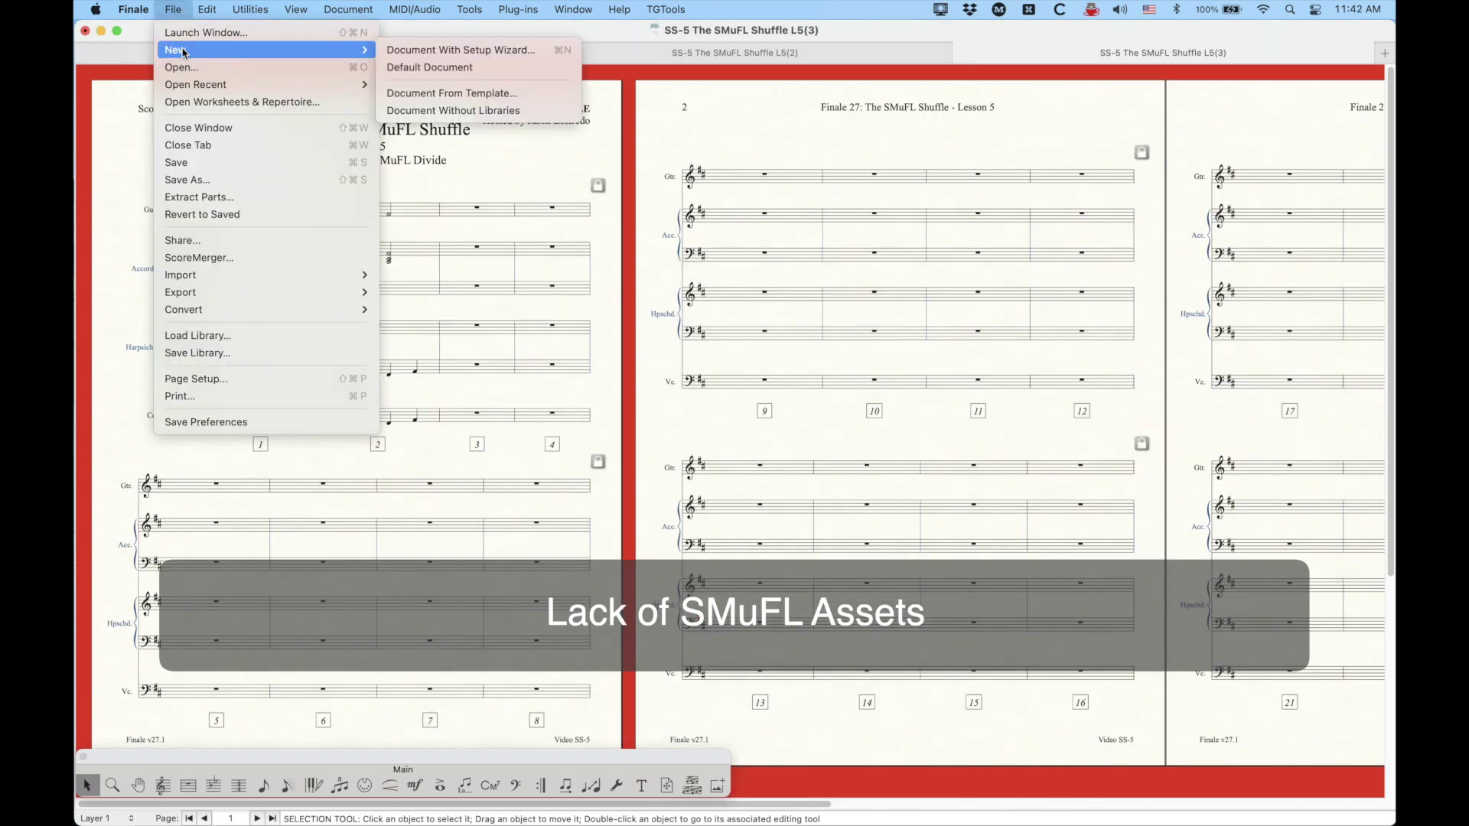
pyautogui.click(491, 93)
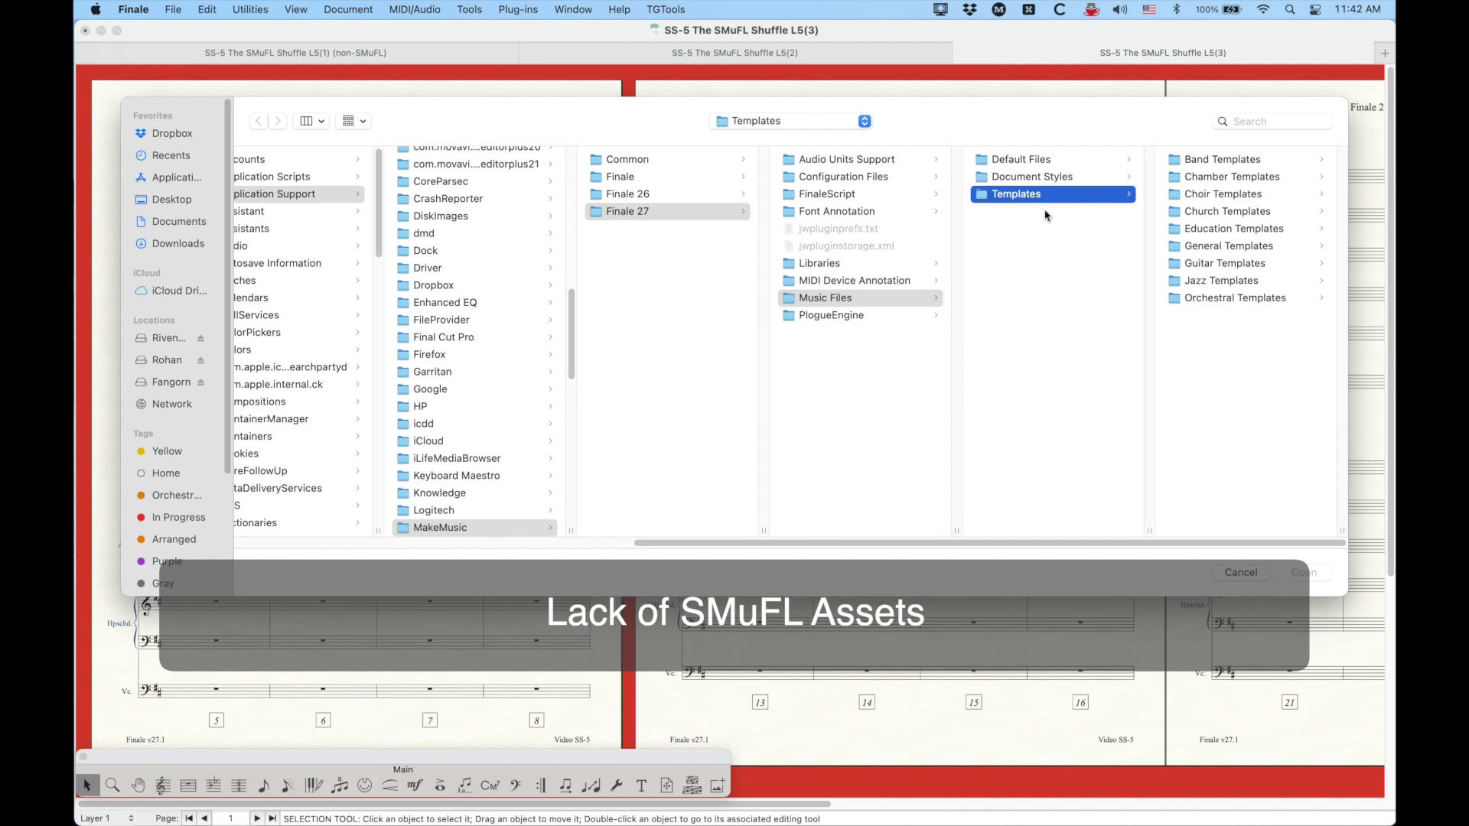
pyautogui.click(1181, 162)
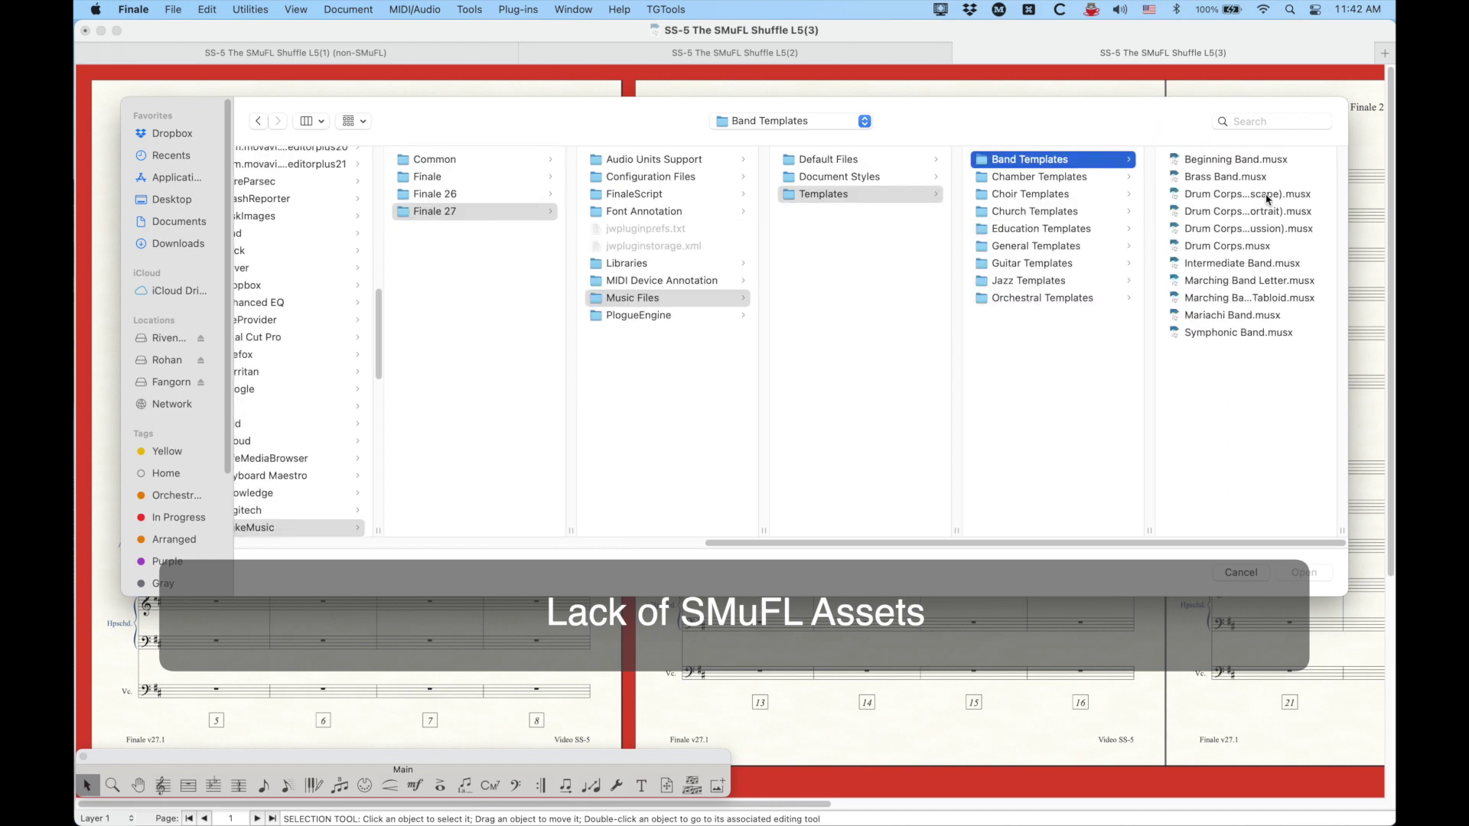
pyautogui.click(987, 178)
pyautogui.click(981, 197)
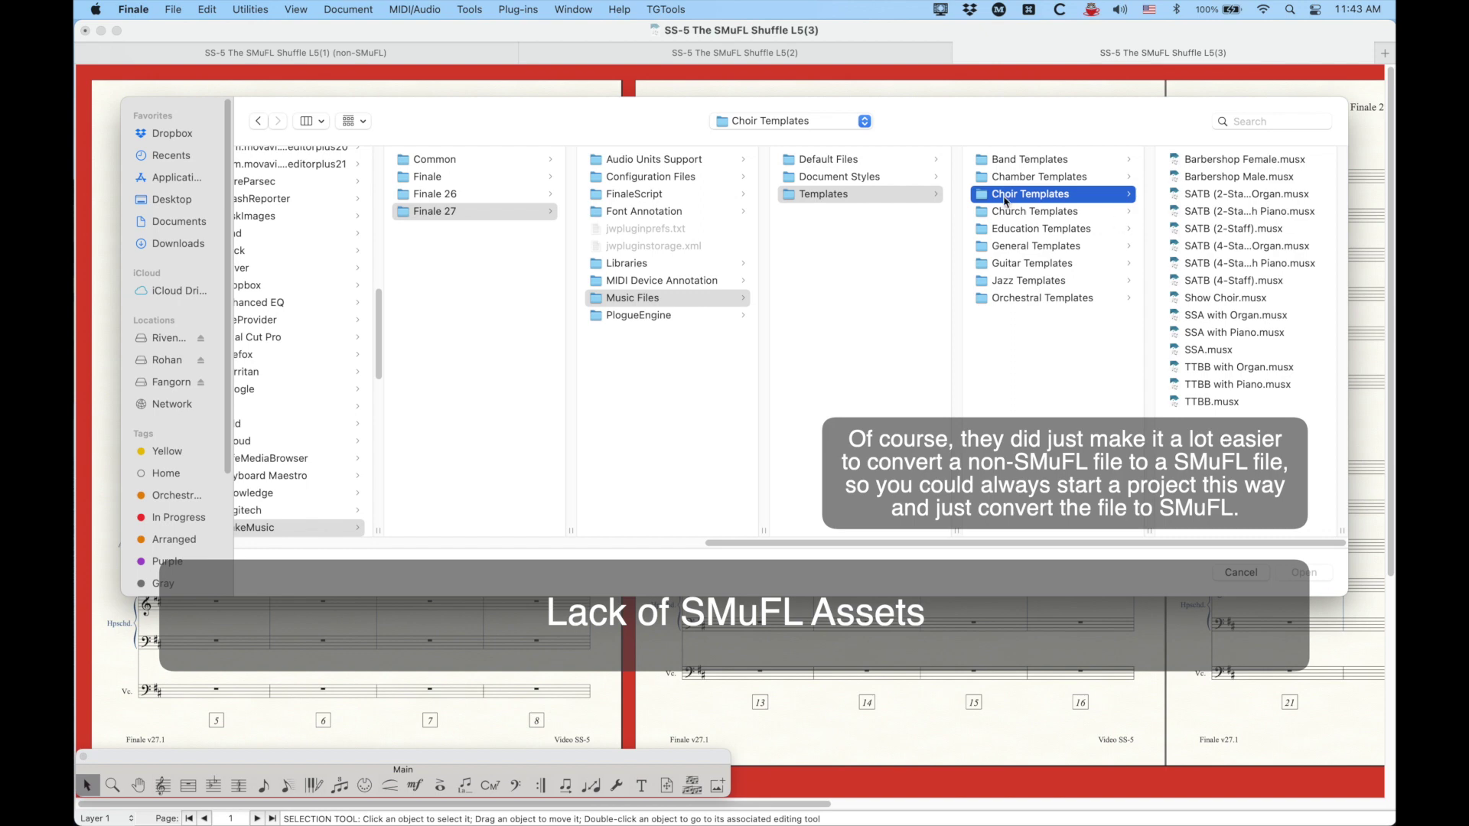
# - Compare the Default Files and Document Styles folders with the Choir Templates, and close the template browser without opening a file
pyautogui.click(812, 160)
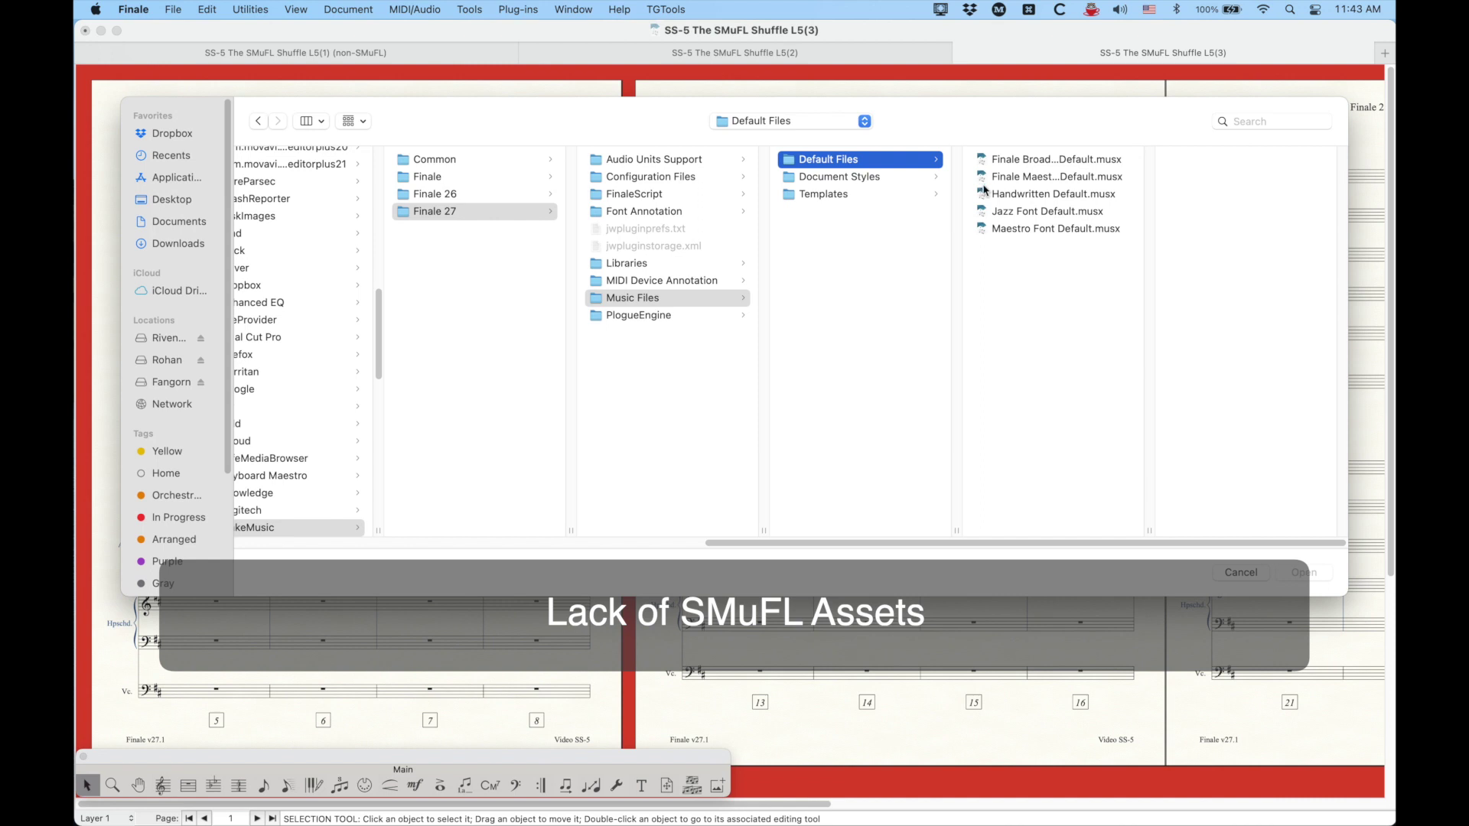
pyautogui.click(788, 182)
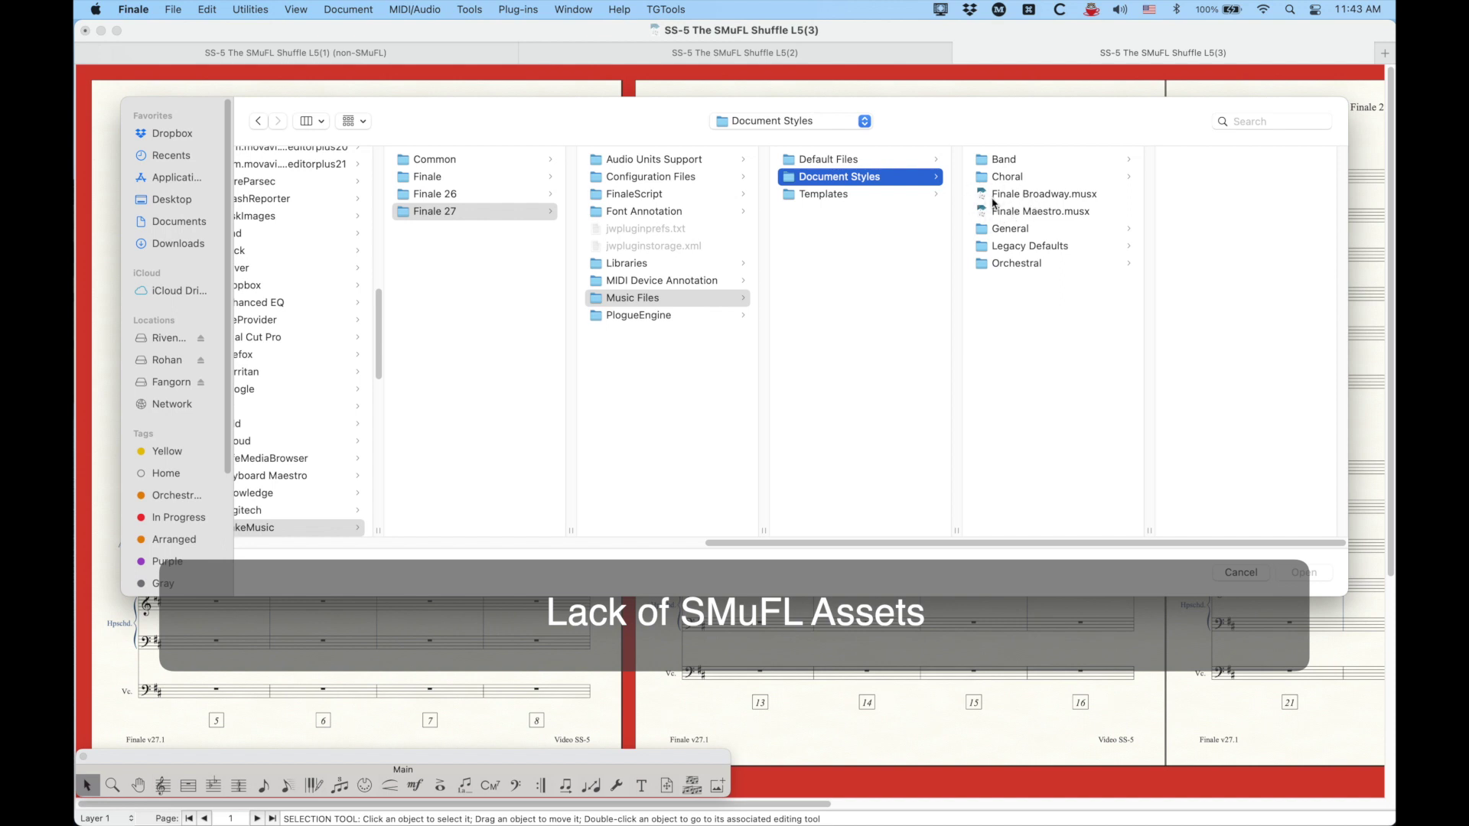
pyautogui.click(800, 196)
pyautogui.click(984, 197)
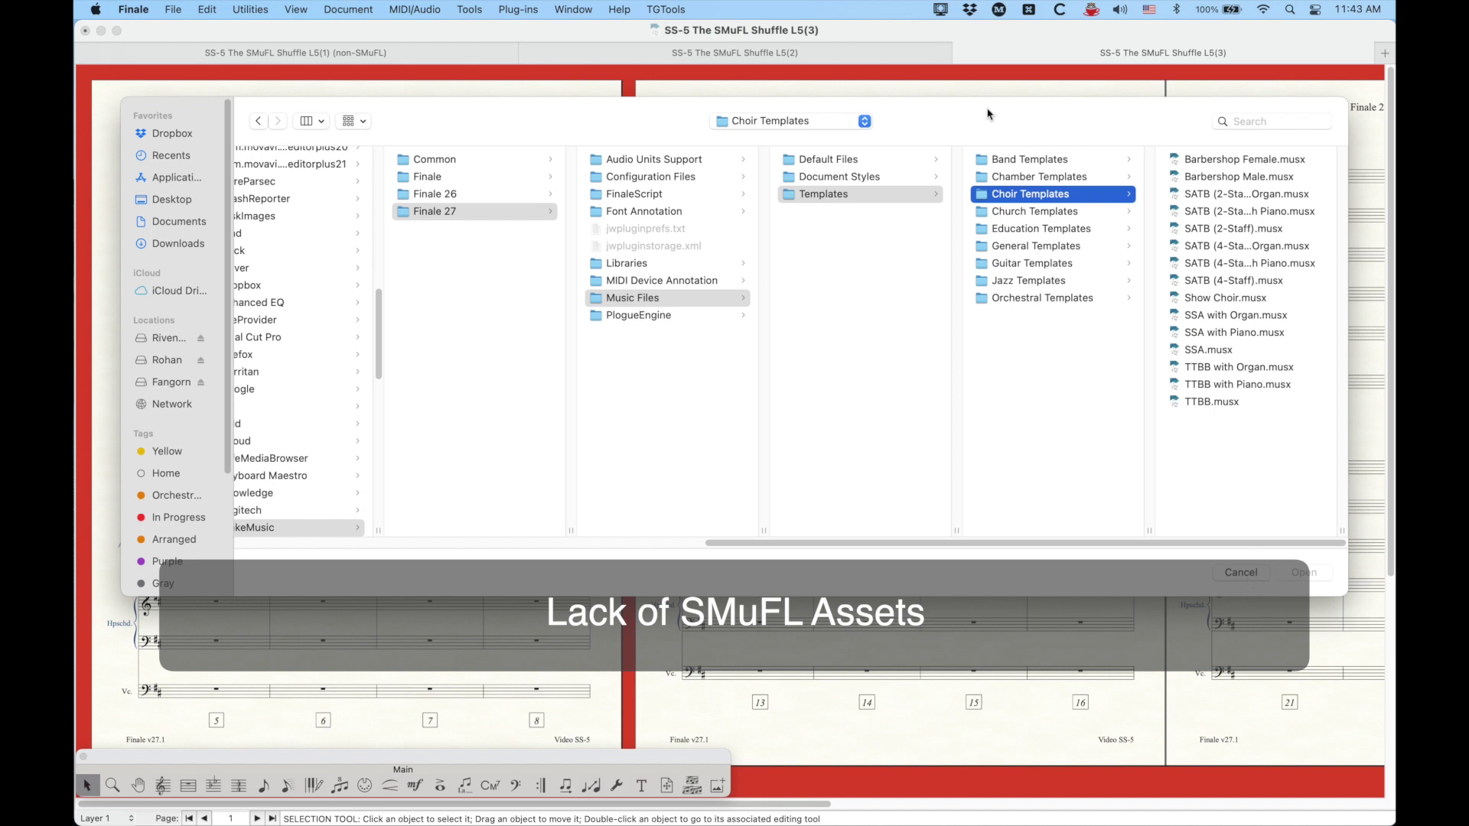
pyautogui.click(1249, 577)
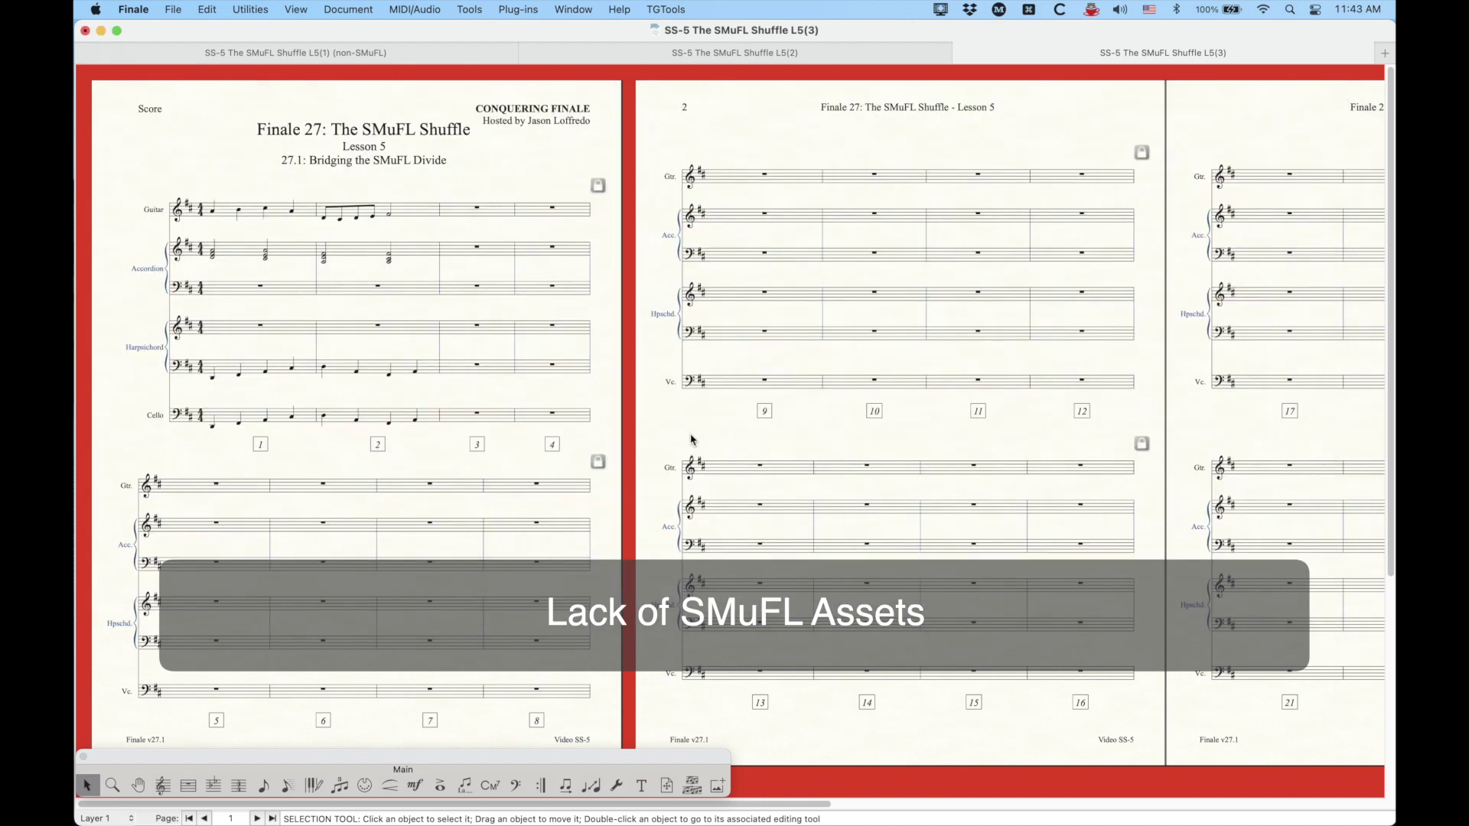